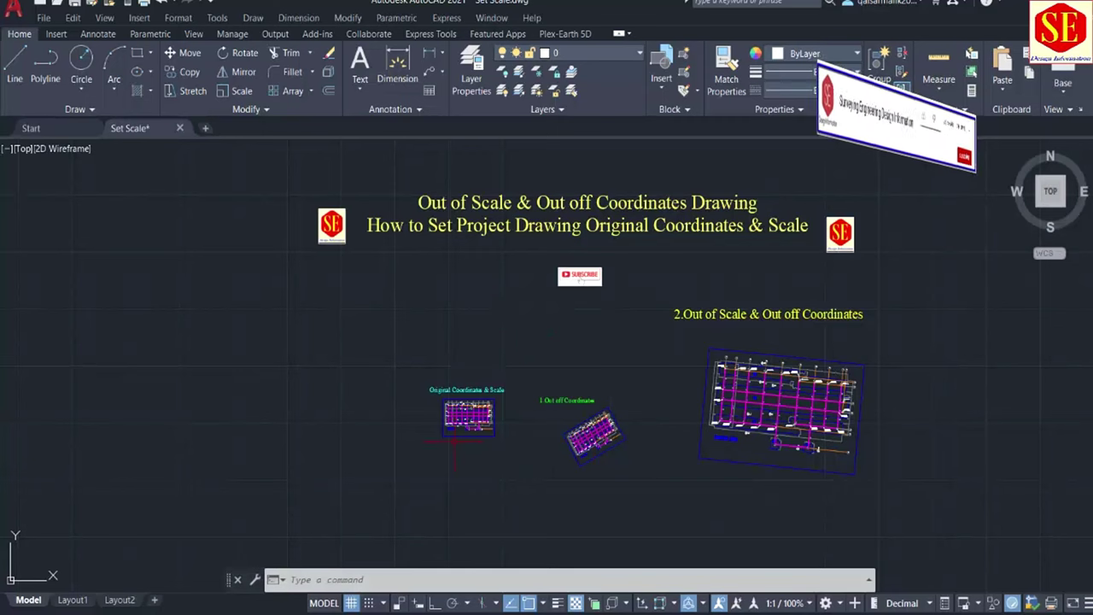
# Add a linear dimension of 27.589 between gridlines E and F
pyautogui.scroll(4, 455, 435)
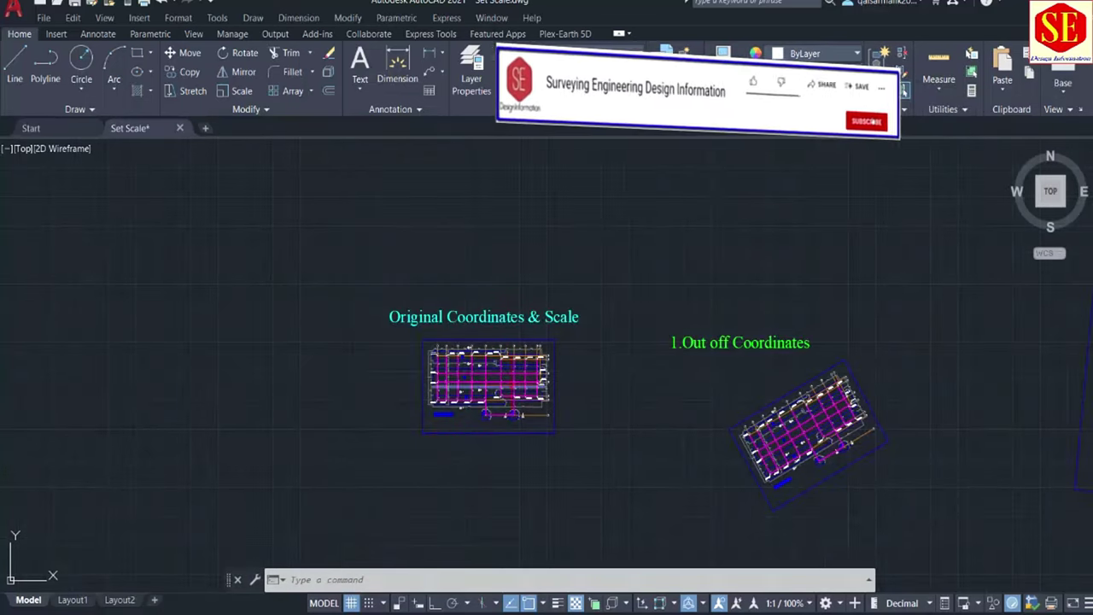
pyautogui.scroll(4, 513, 382)
pyautogui.scroll(6, 371, 325)
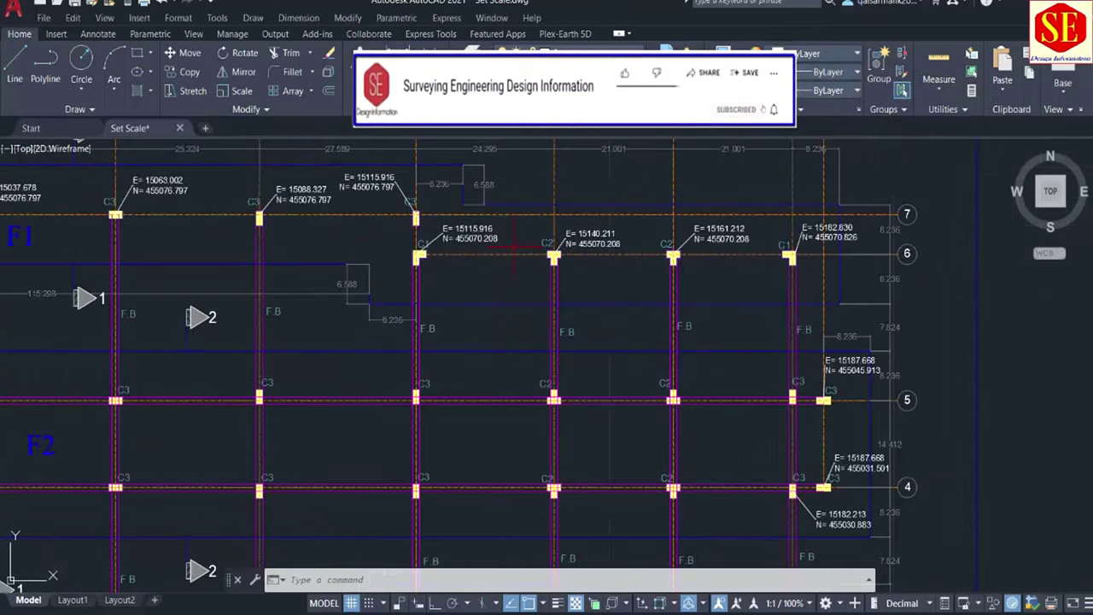
pyautogui.scroll(-10, 459, 366)
pyautogui.moveTo(683, 256); pyautogui.dragTo(400, 304, button='middle')
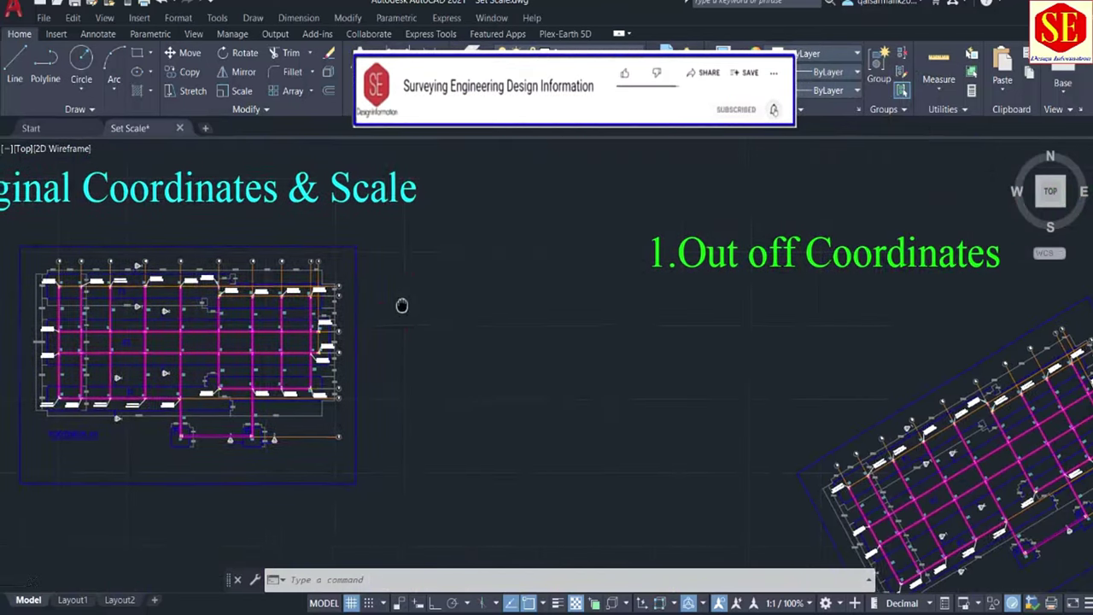
pyautogui.scroll(-2, 439, 305)
pyautogui.scroll(1, 674, 367)
pyautogui.scroll(3, 674, 367)
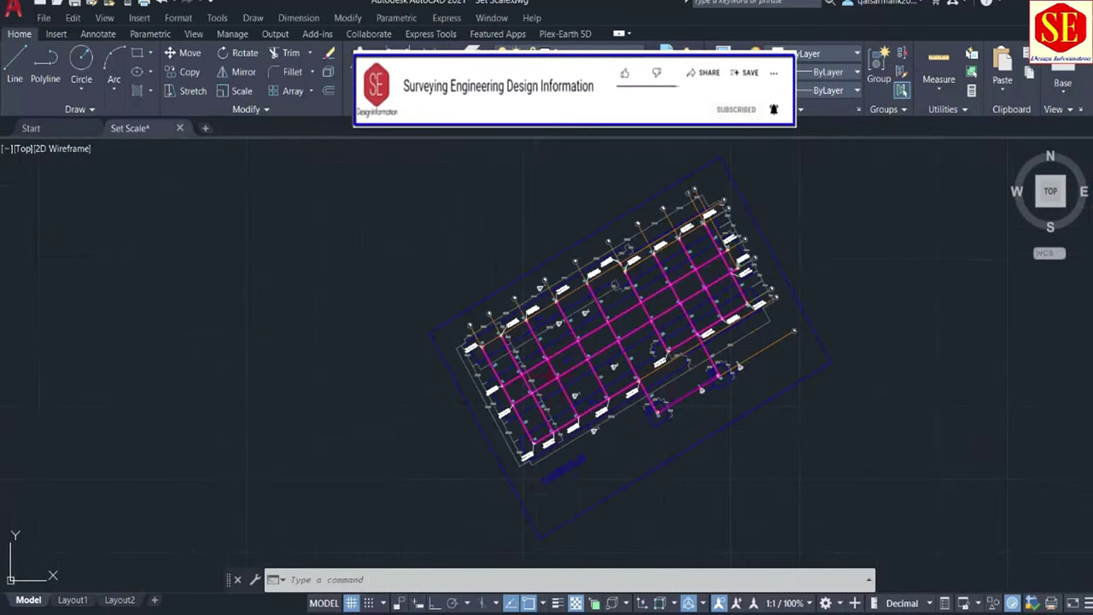
pyautogui.scroll(-5, 550, 384)
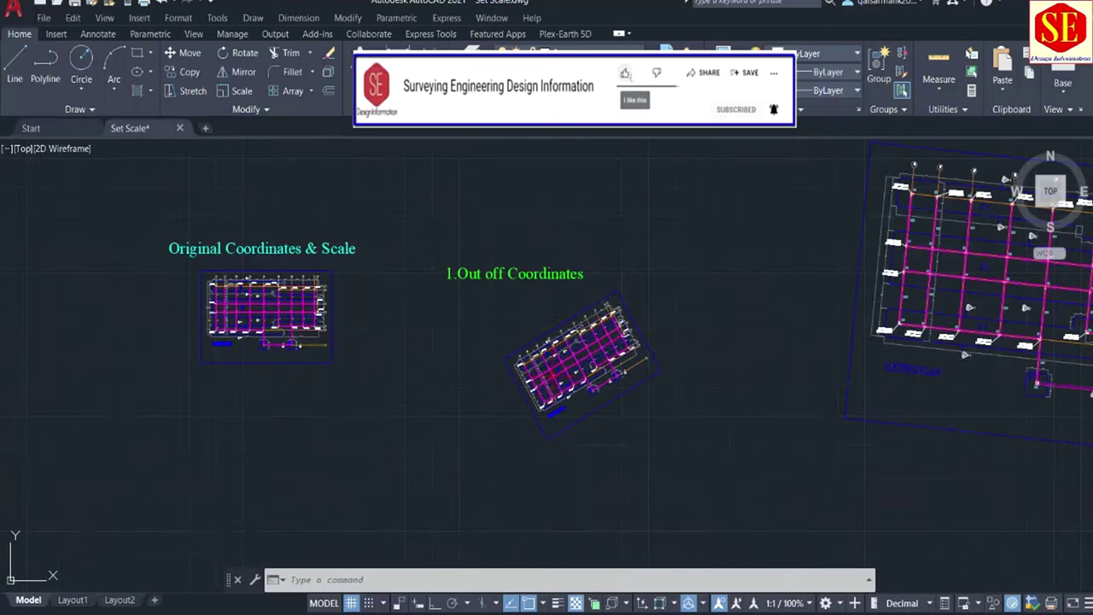
pyautogui.moveTo(743, 354); pyautogui.dragTo(427, 354, button='middle')
pyautogui.scroll(1, 427, 353)
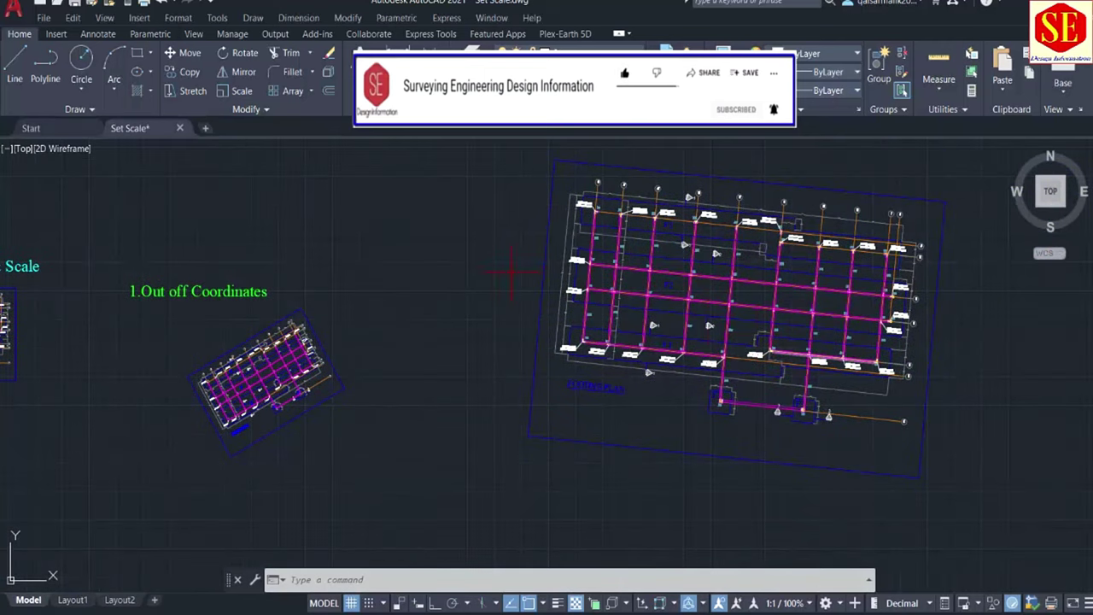
pyautogui.scroll(-2, 444, 299)
pyautogui.moveTo(365, 315); pyautogui.dragTo(611, 317, button='middle')
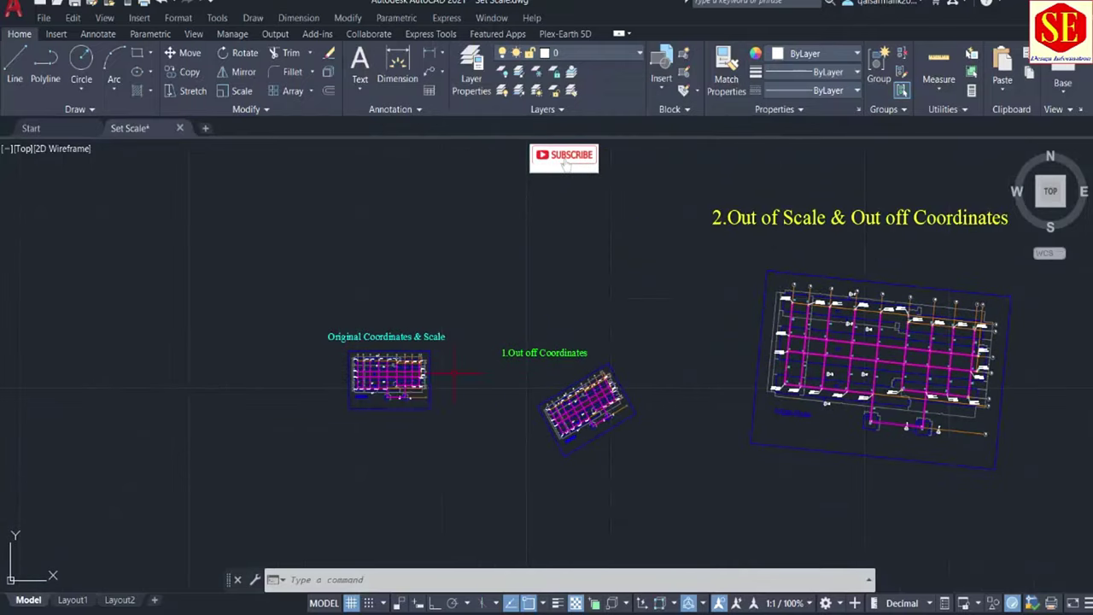
pyautogui.scroll(3, 401, 387)
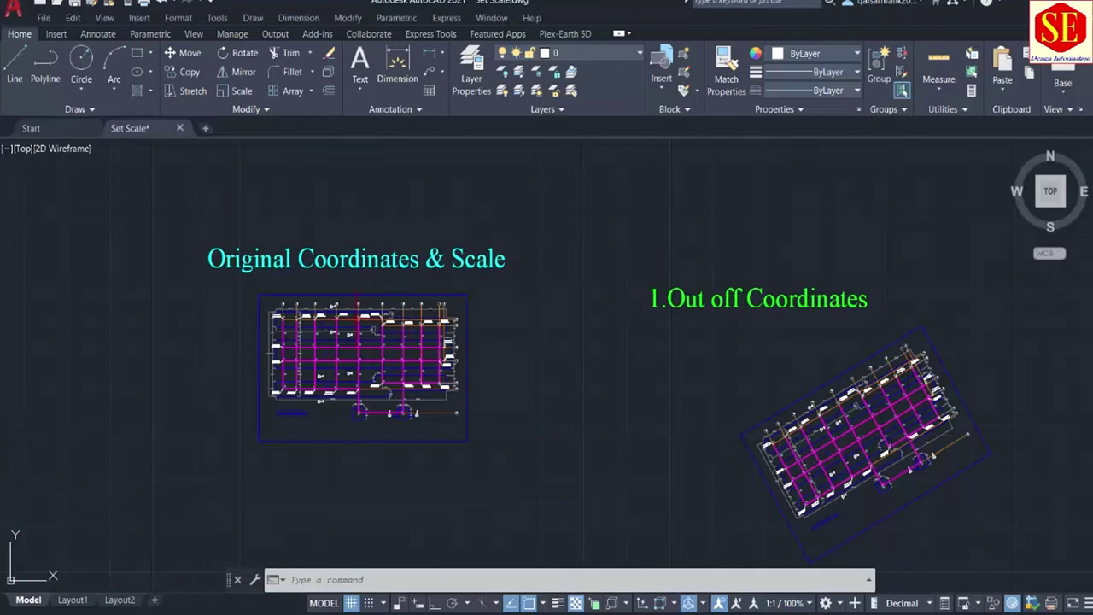
pyautogui.scroll(2, 344, 367)
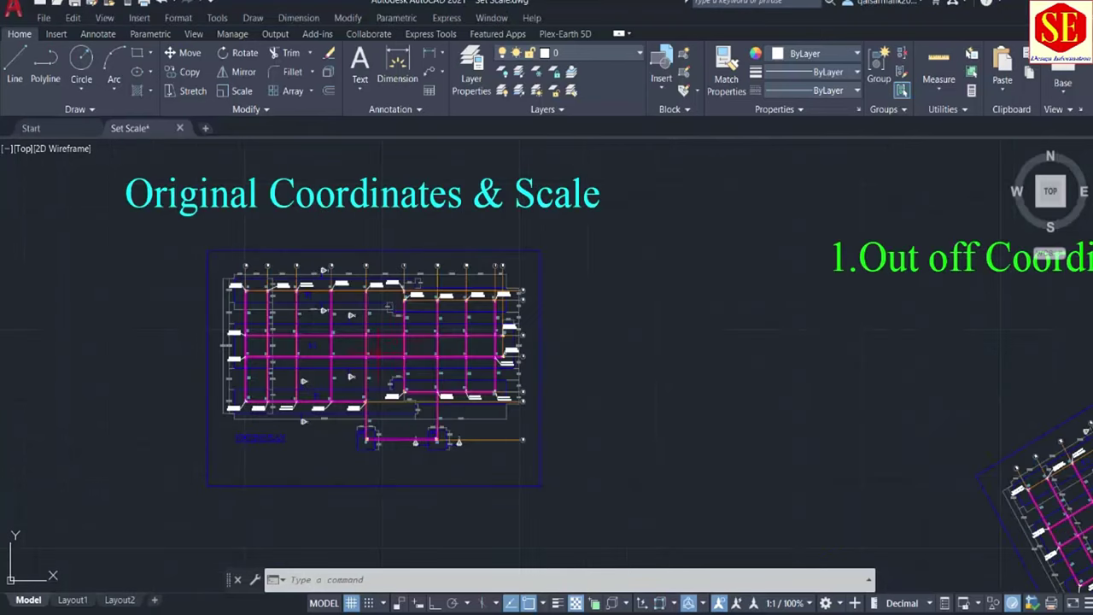
pyautogui.scroll(4, 305, 354)
pyautogui.scroll(-7, 305, 355)
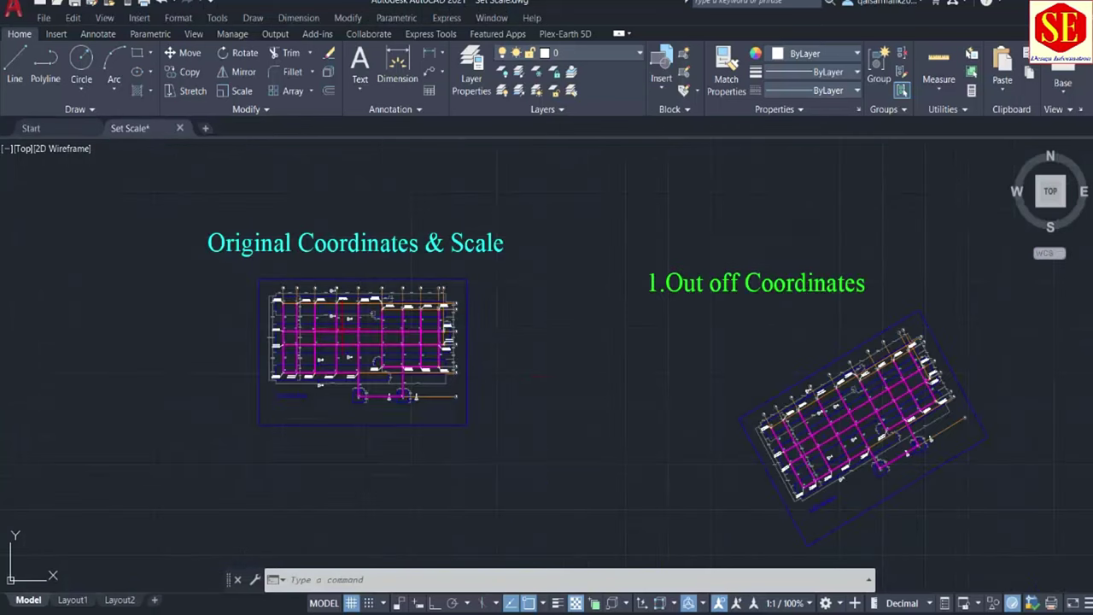
pyautogui.moveTo(845, 418); pyautogui.dragTo(529, 359, button='middle')
pyautogui.moveTo(1036, 267); pyautogui.dragTo(784, 303, button='middle')
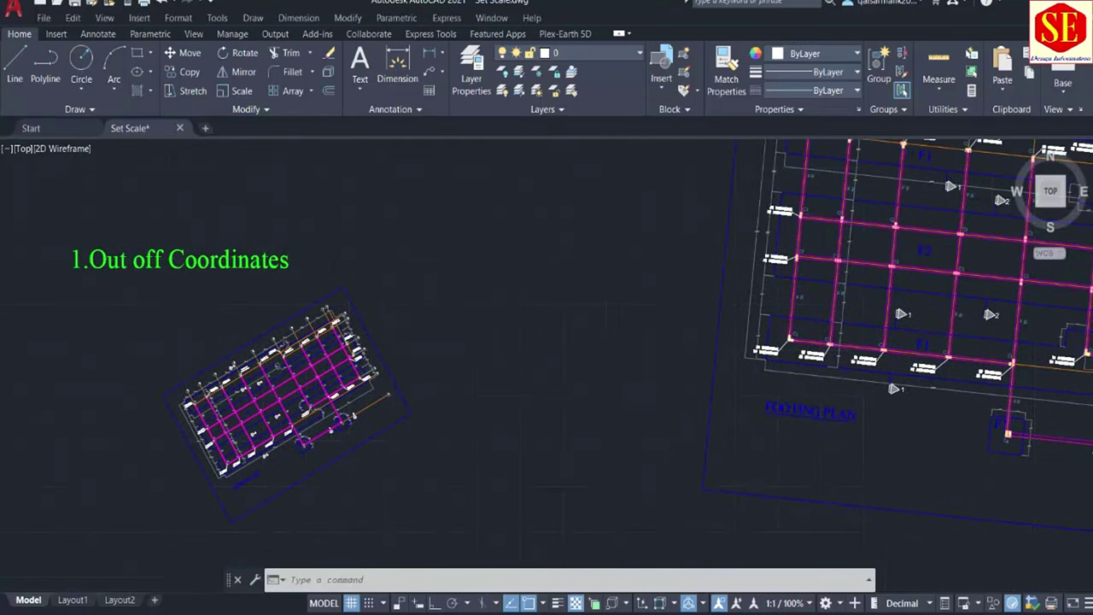
pyautogui.scroll(-2, 784, 303)
pyautogui.moveTo(123, 286); pyautogui.dragTo(427, 282, button='middle')
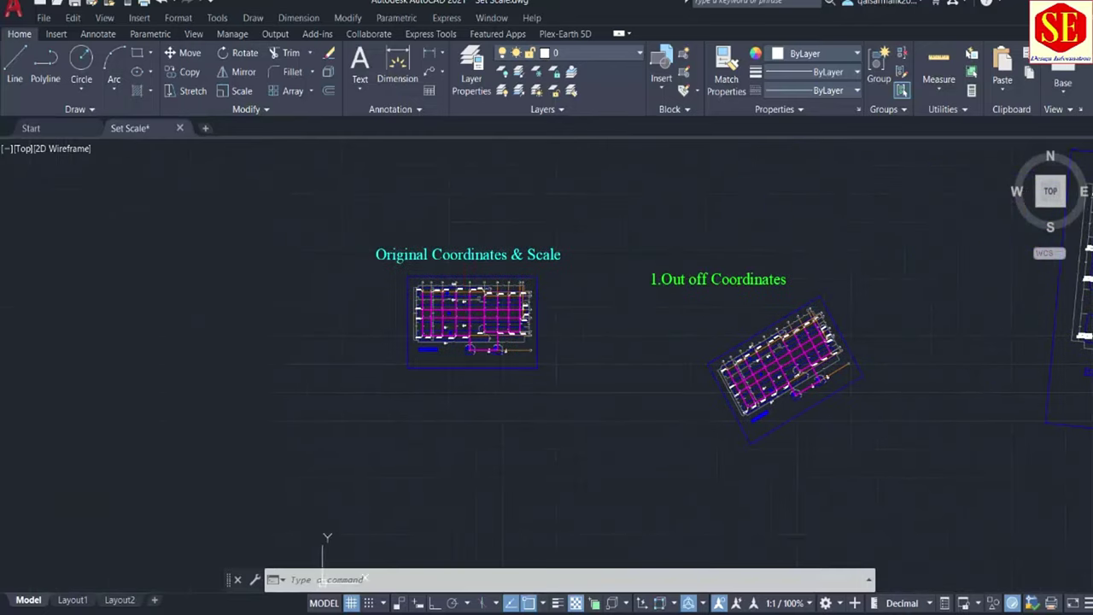
pyautogui.scroll(4, 426, 282)
pyautogui.scroll(-4, 337, 266)
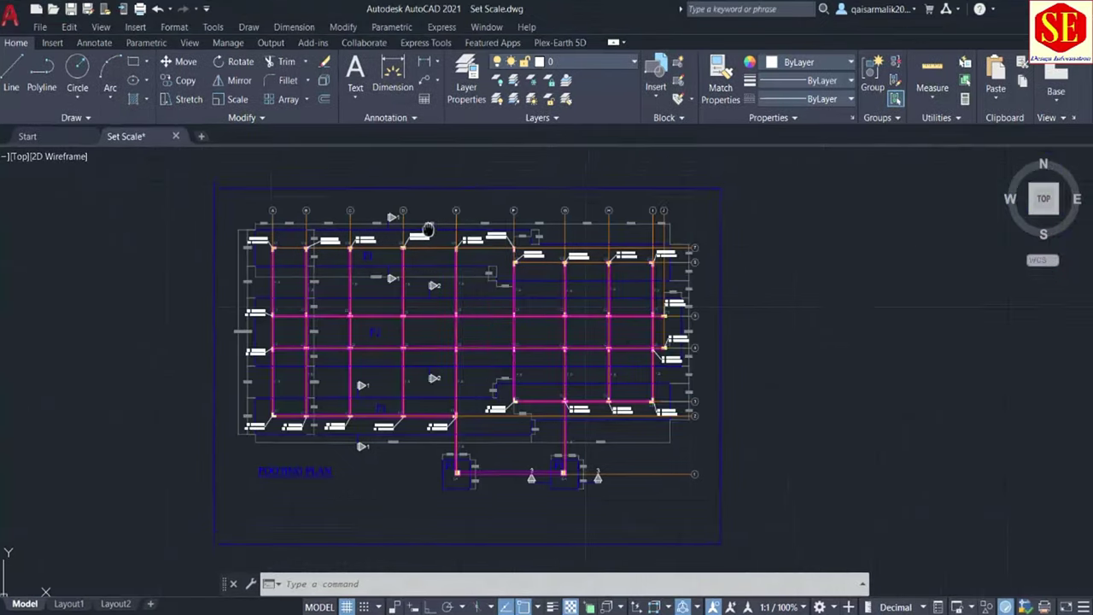
pyautogui.scroll(3, 491, 309)
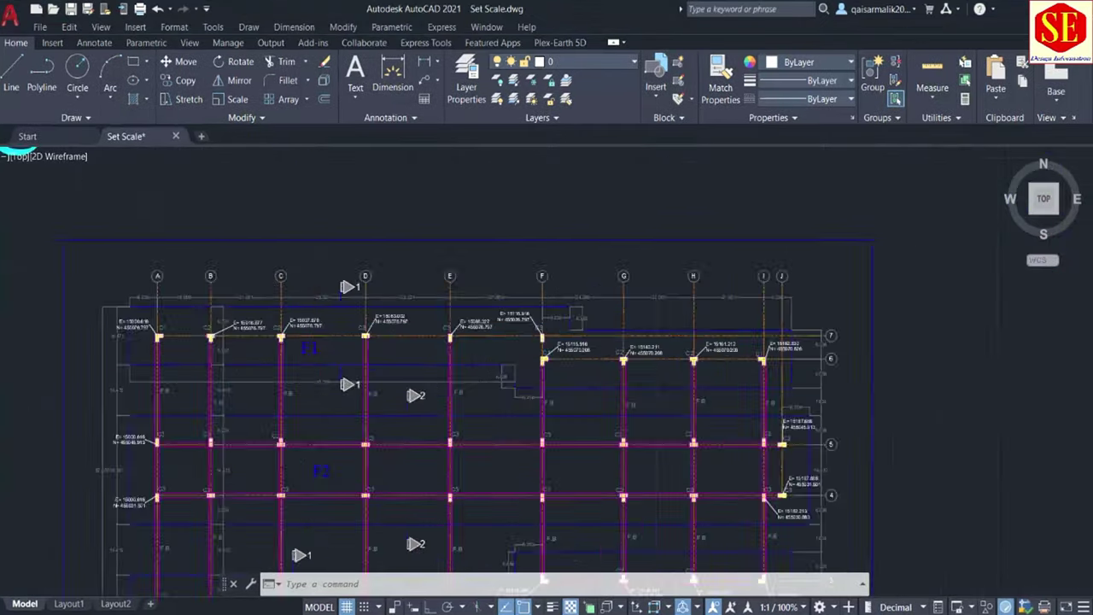
pyautogui.scroll(2, 492, 309)
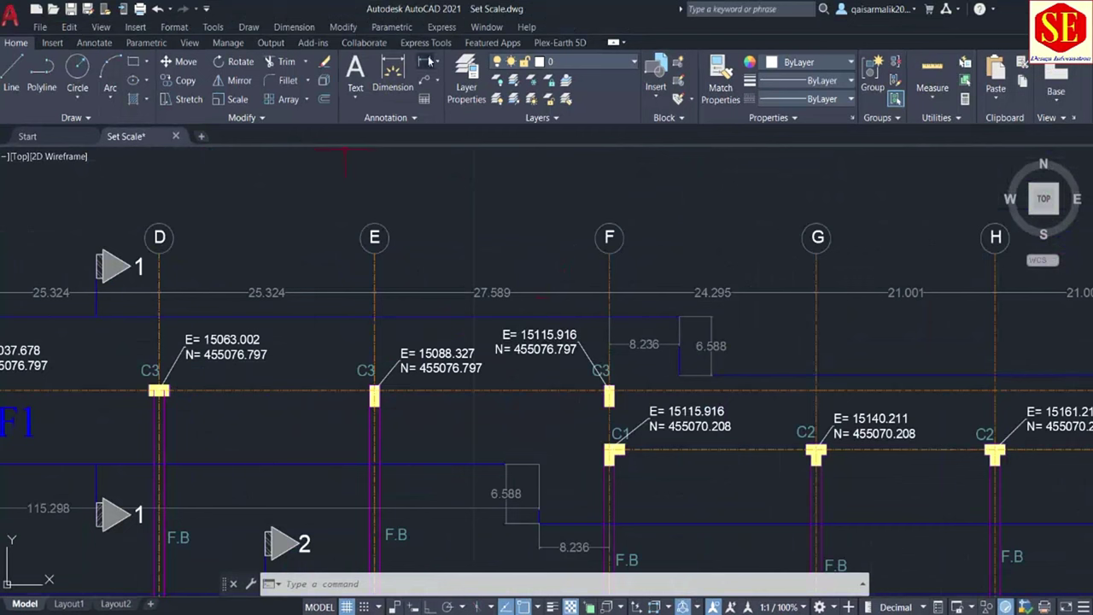
pyautogui.click(392, 77)
pyautogui.click(374, 285)
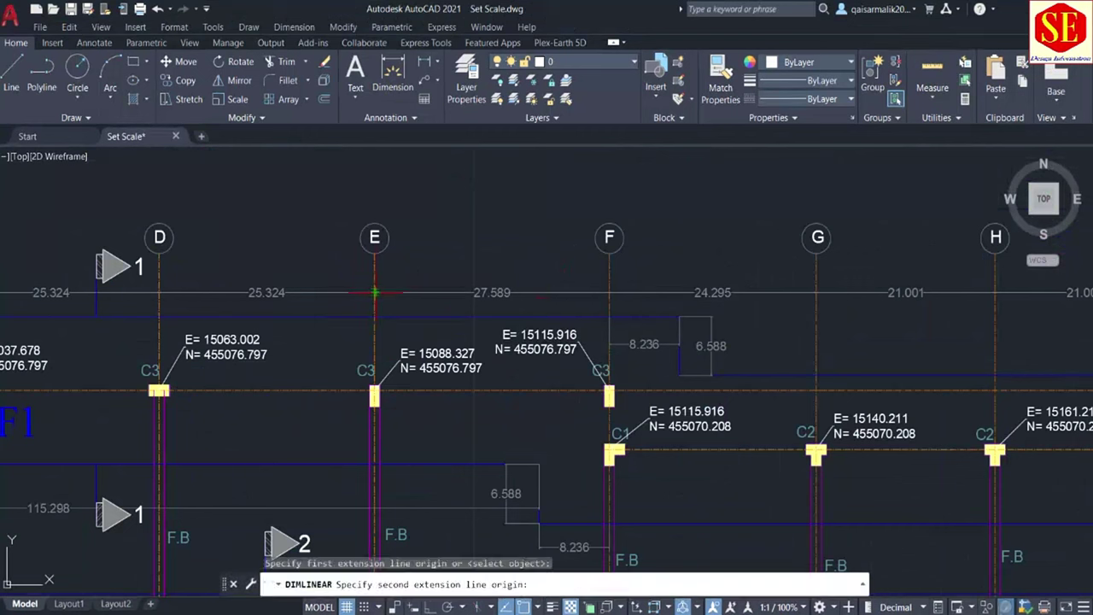
pyautogui.click(611, 292)
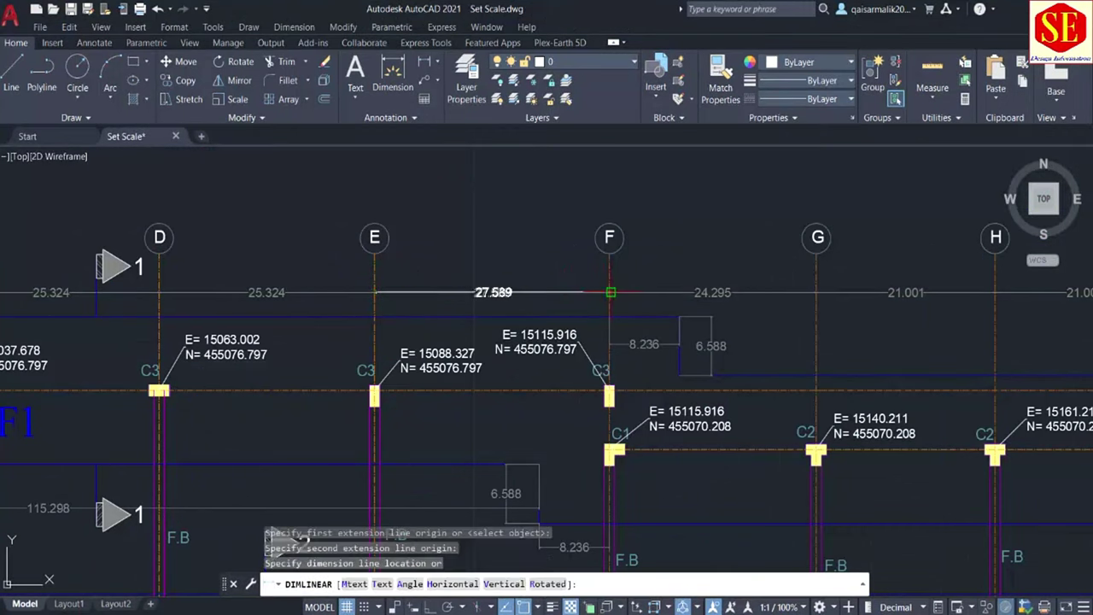
pyautogui.click(610, 274)
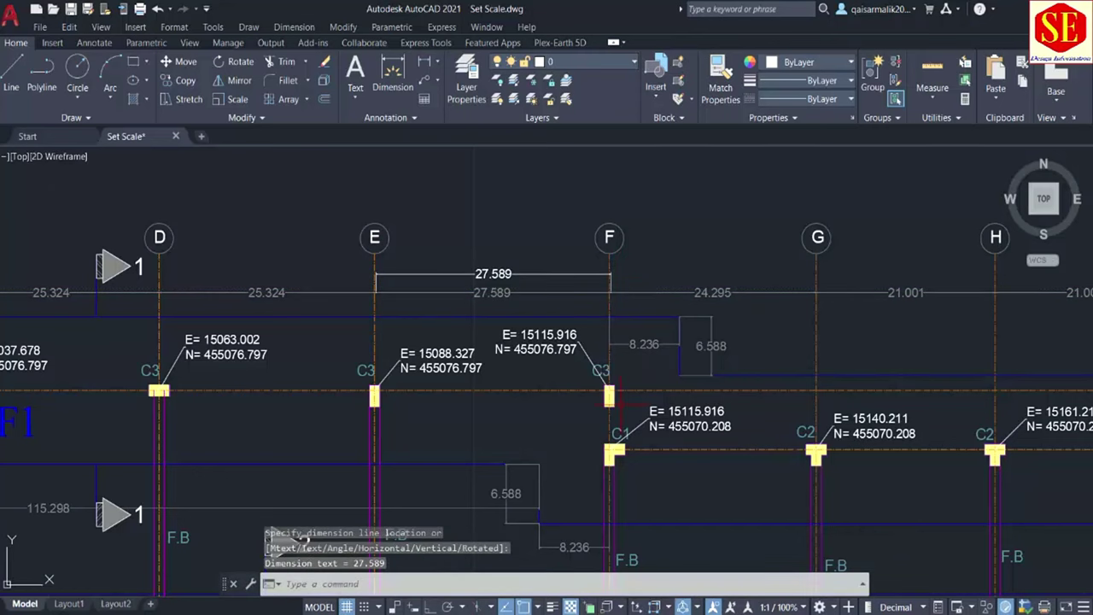
# Label the C3 column on gridline E with its E/N coordinates
pyautogui.scroll(8, 378, 391)
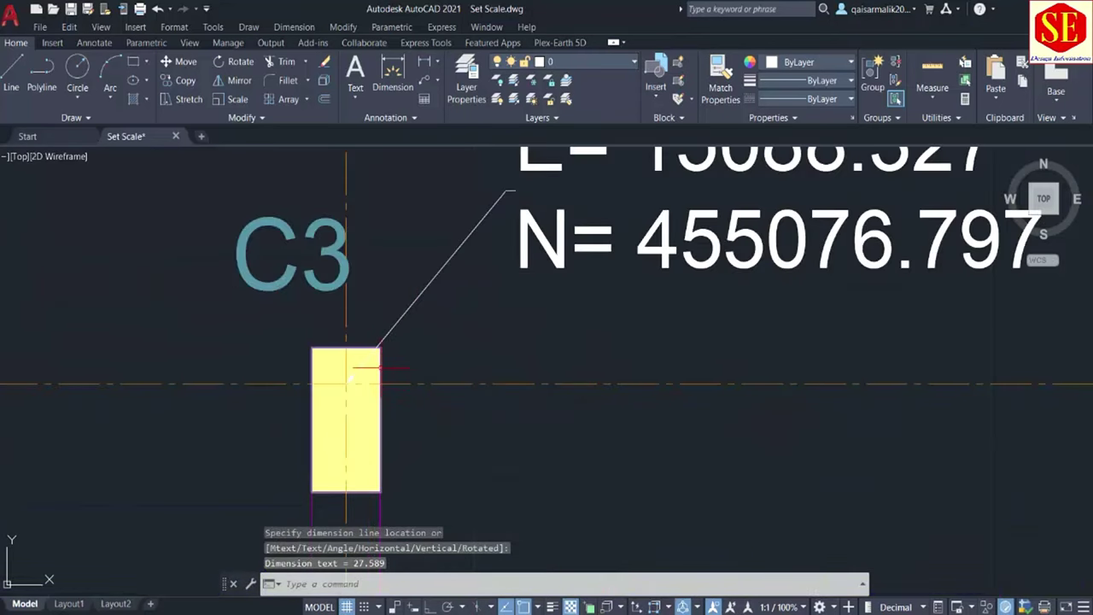
pyautogui.write('ck Text location :')
pyautogui.press('Return')
pyautogui.click(347, 384)
pyautogui.scroll(-8, 347, 383)
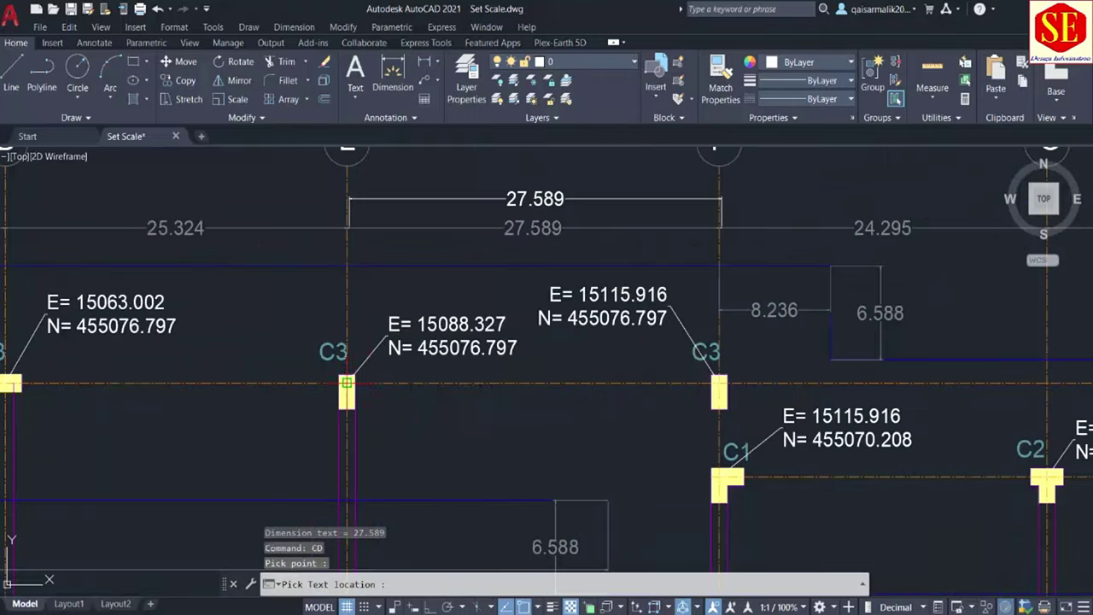
pyautogui.moveTo(444, 243); pyautogui.dragTo(405, 369, button='middle')
pyautogui.click(459, 275)
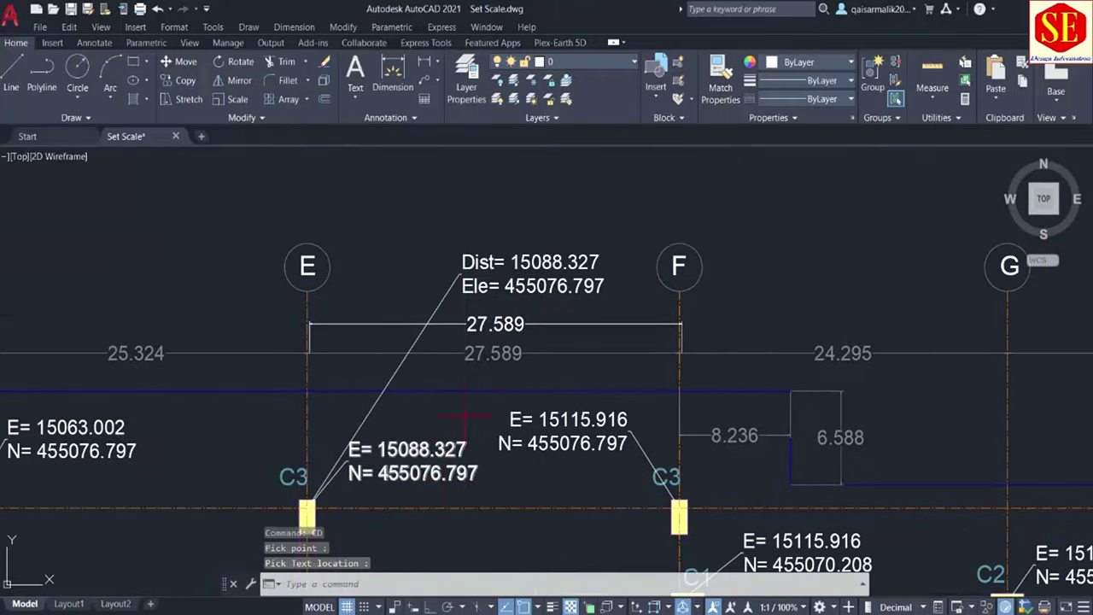
pyautogui.scroll(-5, 467, 323)
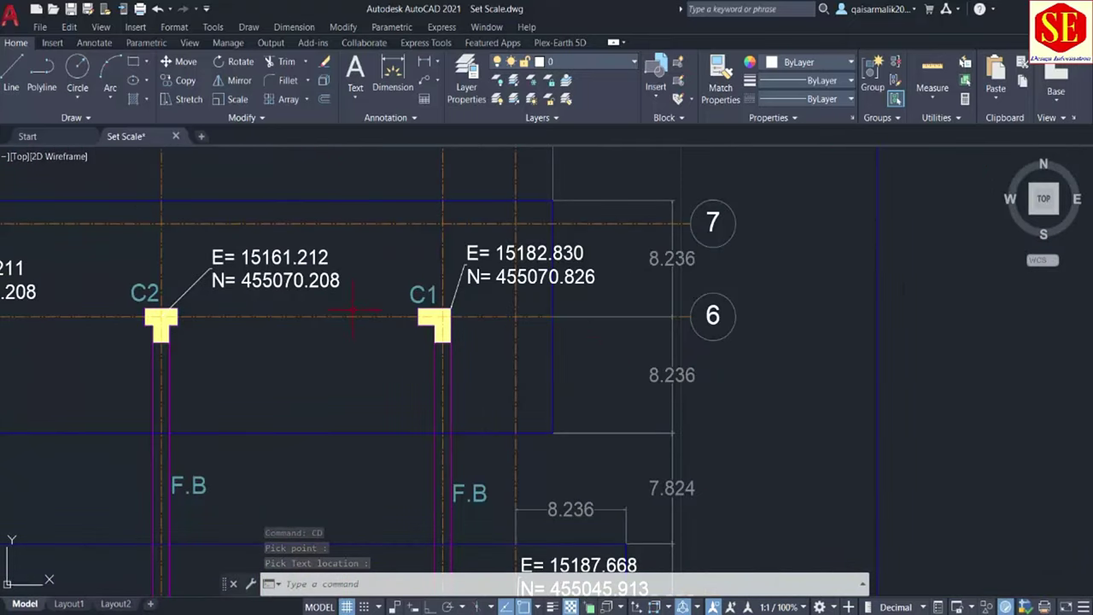
pyautogui.scroll(-5, 489, 316)
pyautogui.moveTo(632, 339); pyautogui.dragTo(439, 339, button='middle')
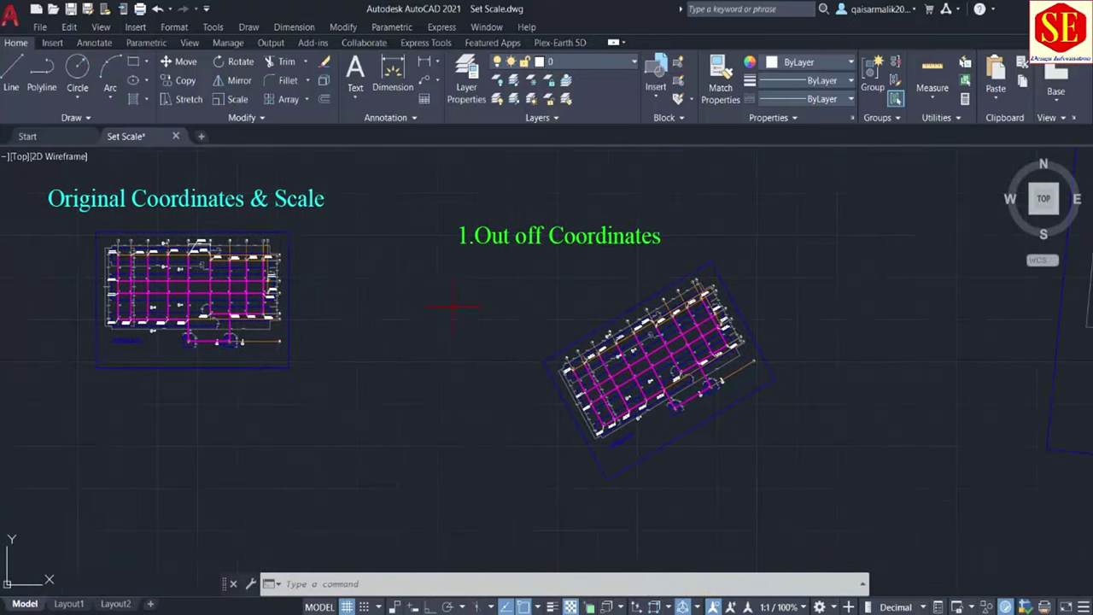
# Survey the upright, rotated and Original Coordinates & Scale plans side by side
pyautogui.scroll(2, 683, 384)
pyautogui.scroll(3, 683, 384)
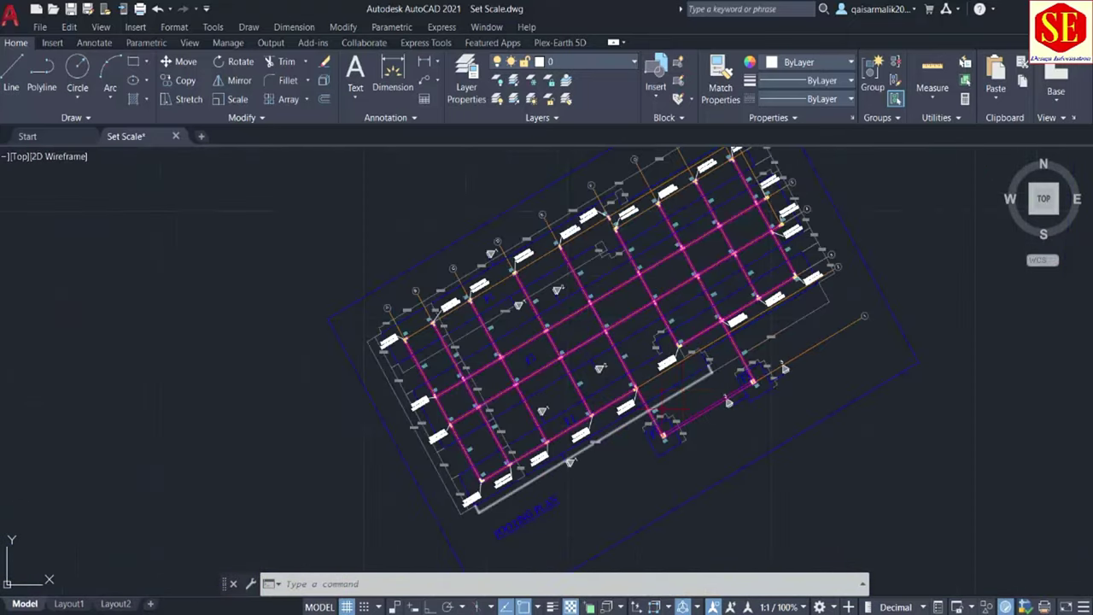
pyautogui.scroll(-3, 555, 401)
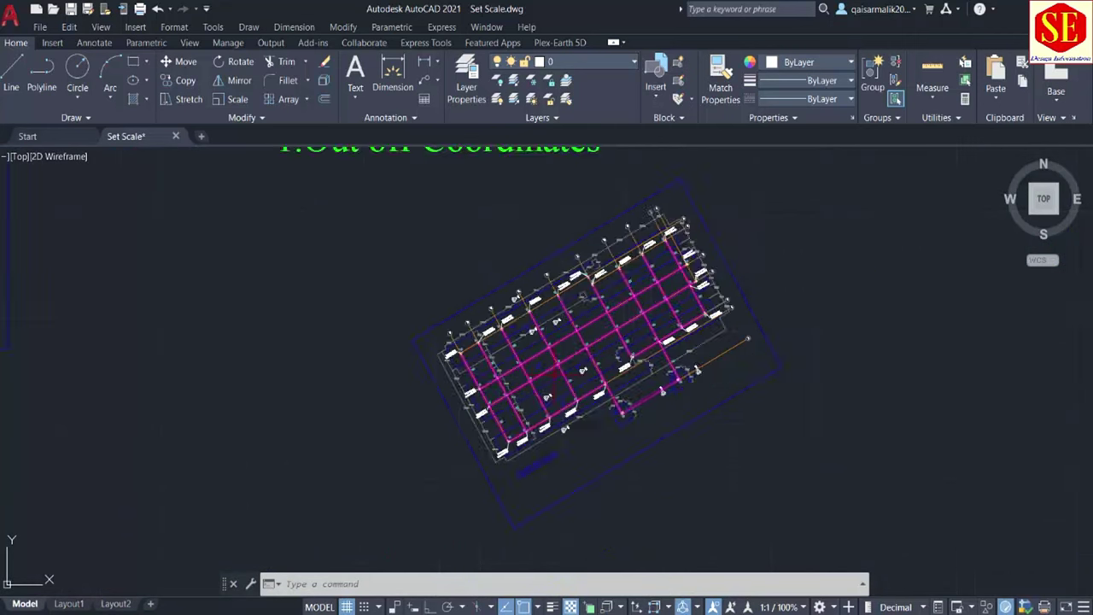
pyautogui.scroll(-2, 732, 376)
pyautogui.scroll(5, 731, 376)
pyautogui.moveTo(732, 375)
pyautogui.mouseDown(button='middle')
pyautogui.moveTo(655, 452)
pyautogui.moveTo(872, 423)
pyautogui.moveTo(669, 367)
pyautogui.moveTo(691, 379)
pyautogui.mouseUp(button='middle')
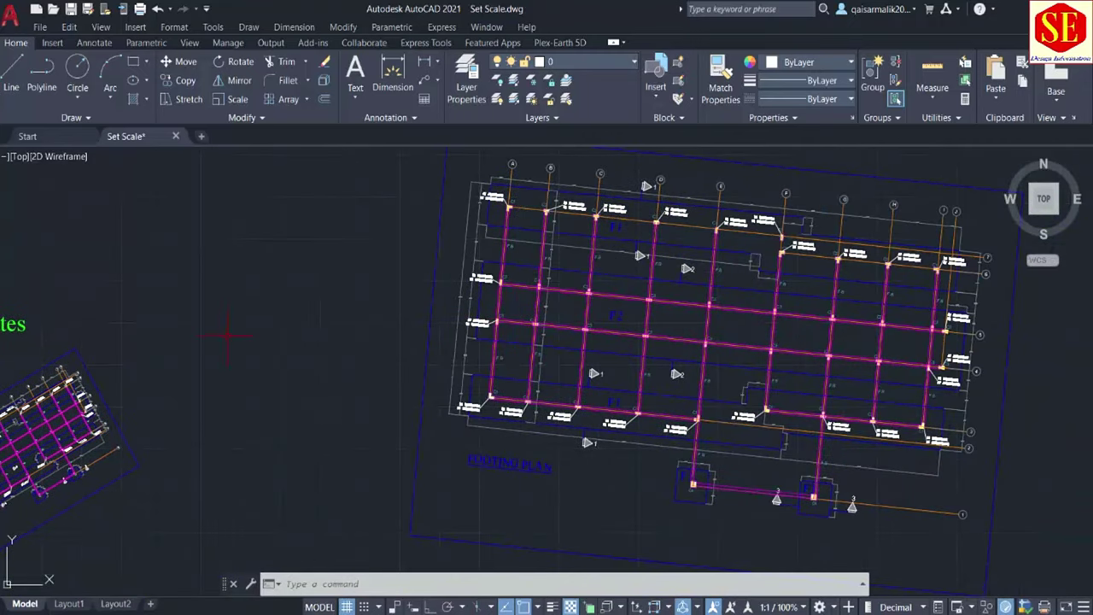
pyautogui.scroll(-2, 763, 386)
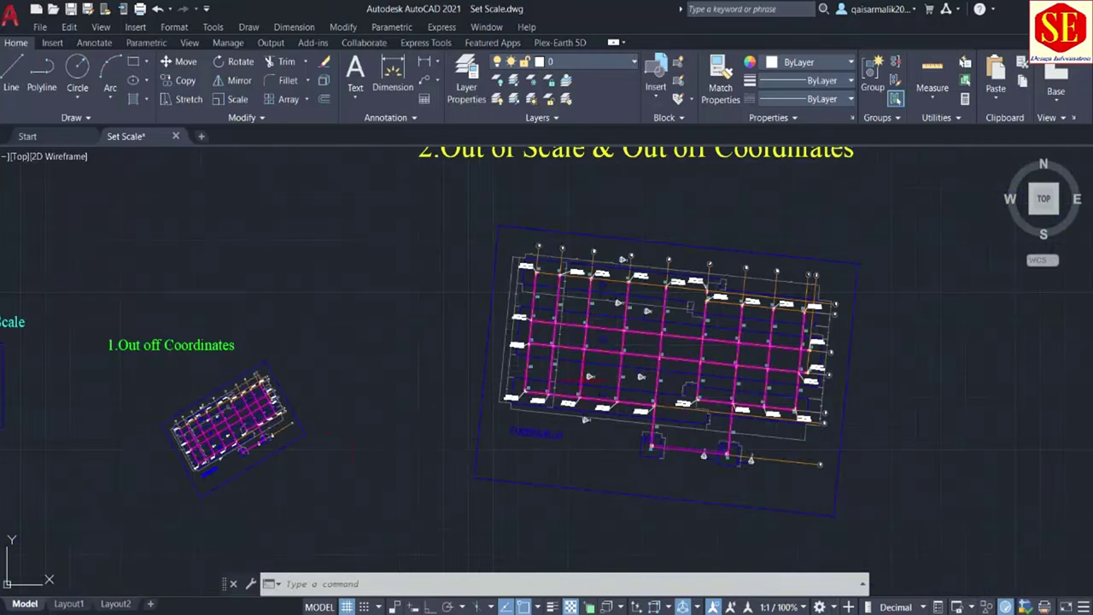
pyautogui.scroll(3, 197, 444)
pyautogui.scroll(1, 196, 444)
pyautogui.scroll(-3, 196, 444)
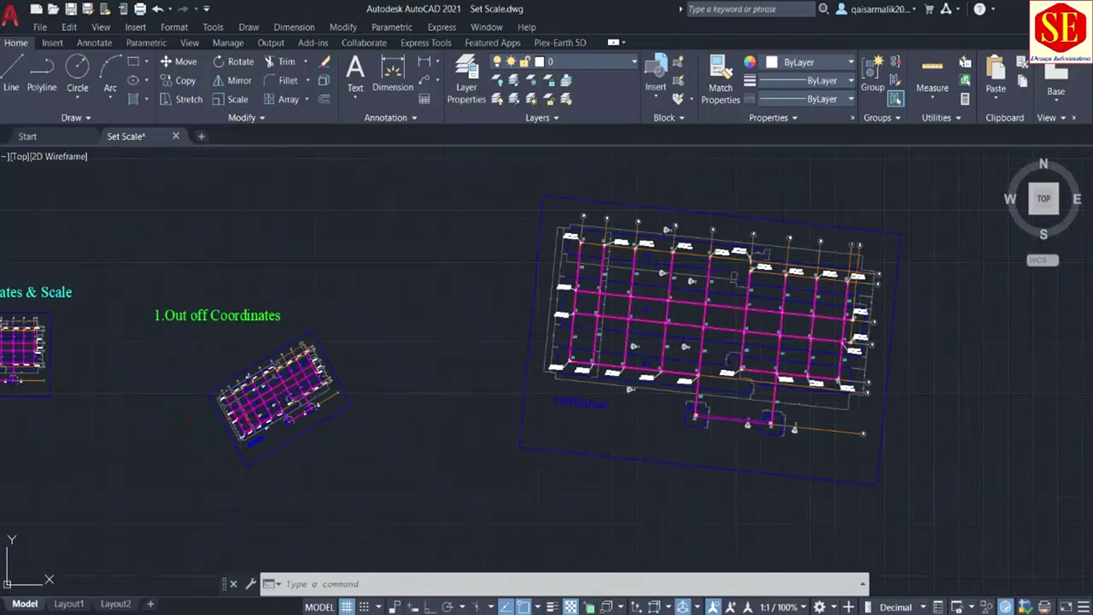
pyautogui.moveTo(81, 350); pyautogui.dragTo(384, 367, button='middle')
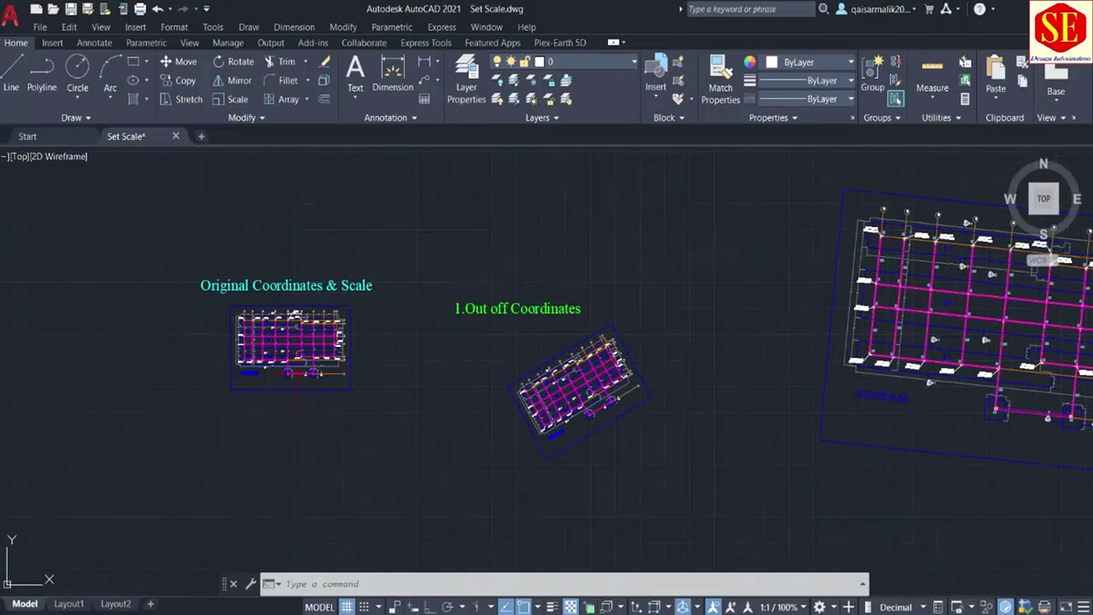
# Zoom into the large out-of-scale plan around grid lines D and E and their E/N labels
pyautogui.moveTo(376, 407); pyautogui.dragTo(312, 378, button='middle')
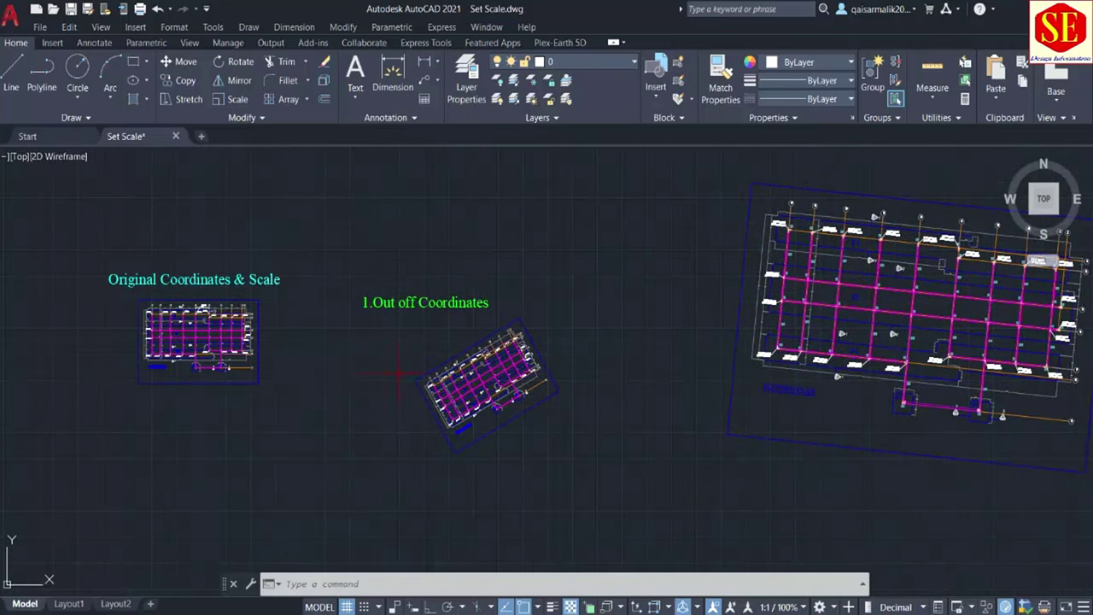
pyautogui.scroll(2, 462, 385)
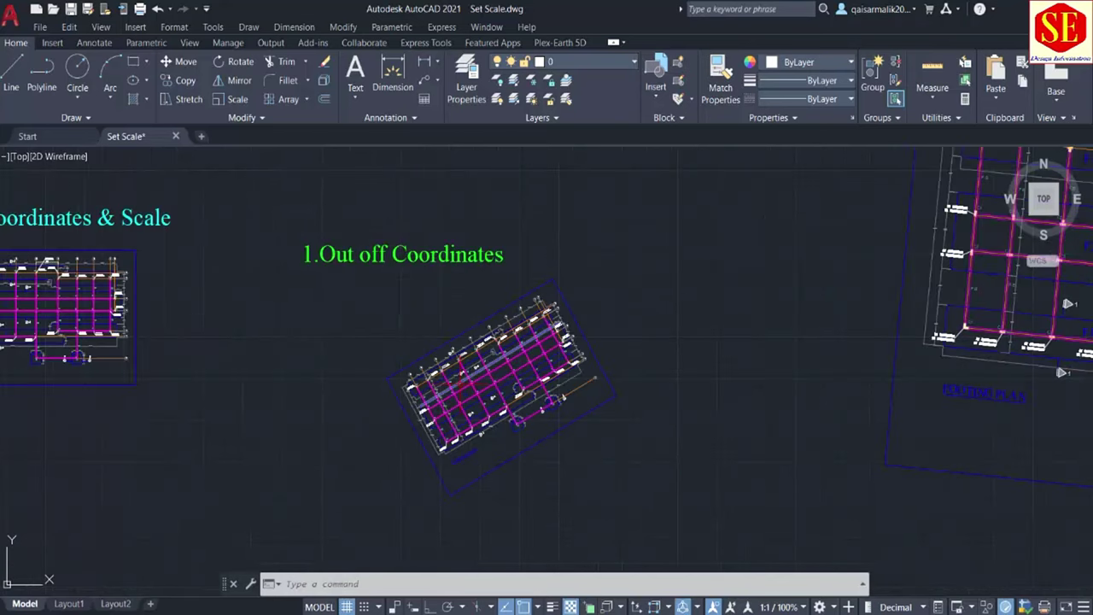
pyautogui.scroll(2, 538, 336)
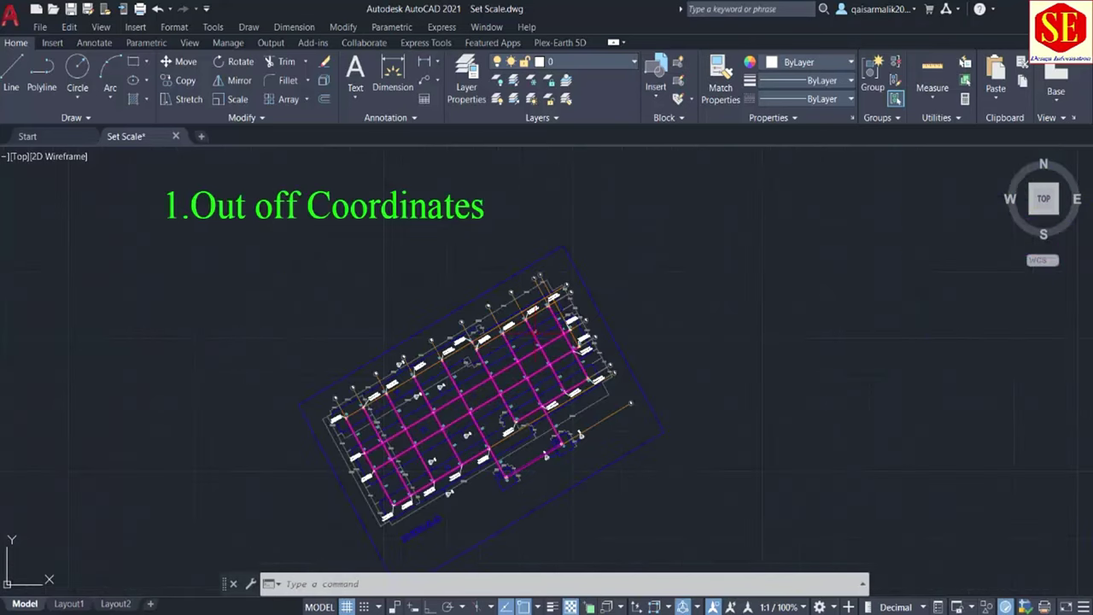
pyautogui.moveTo(501, 477); pyautogui.dragTo(484, 421, button='middle')
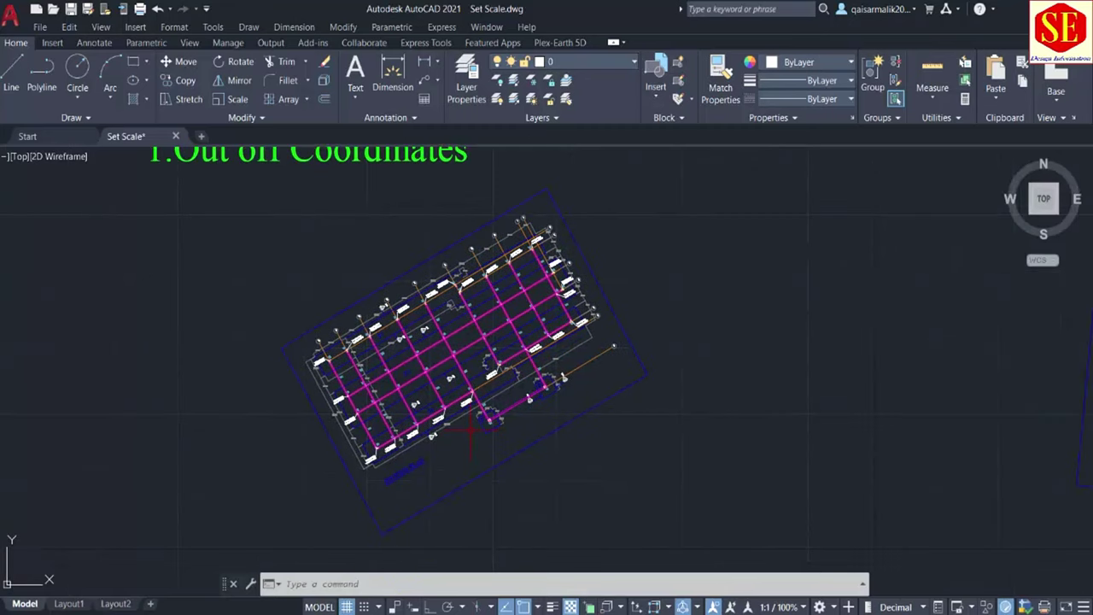
pyautogui.scroll(-4, 512, 342)
pyautogui.scroll(2, 497, 325)
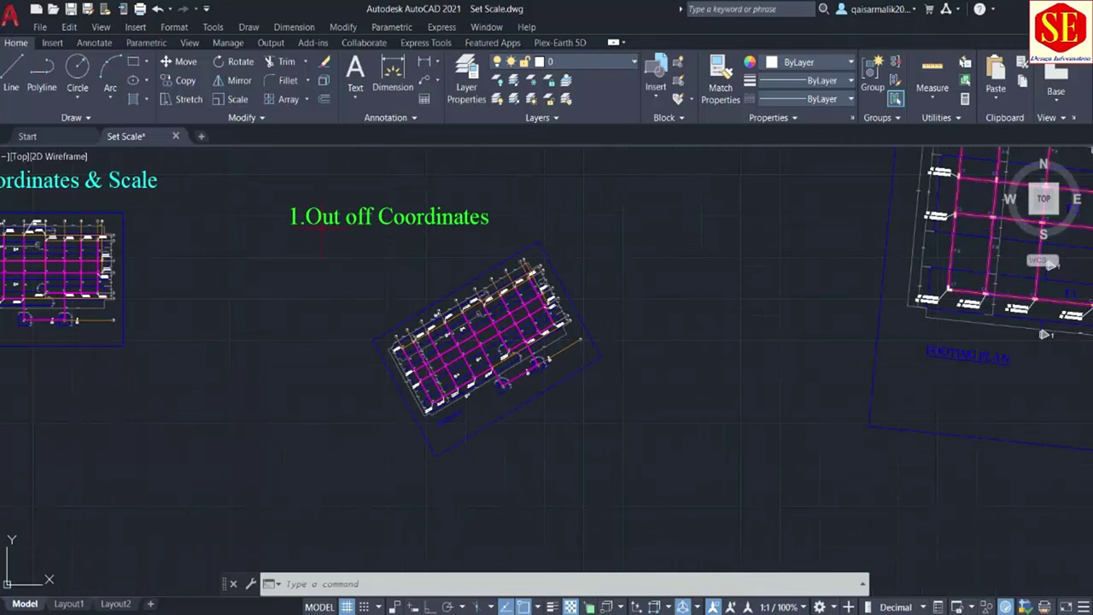
pyautogui.scroll(-4, 467, 346)
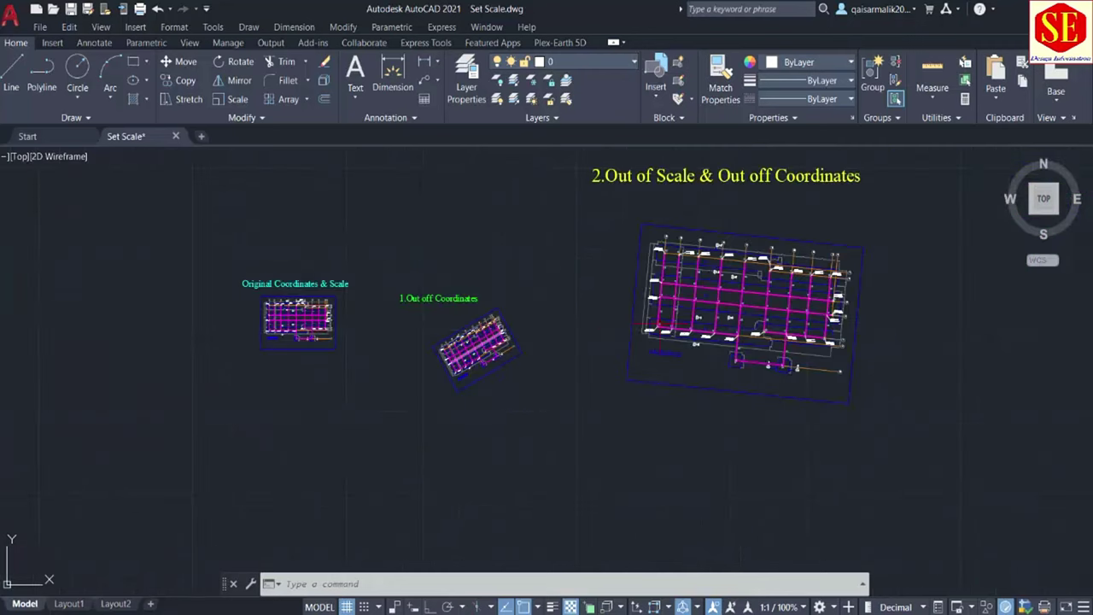
pyautogui.moveTo(732, 223); pyautogui.dragTo(628, 254, button='middle')
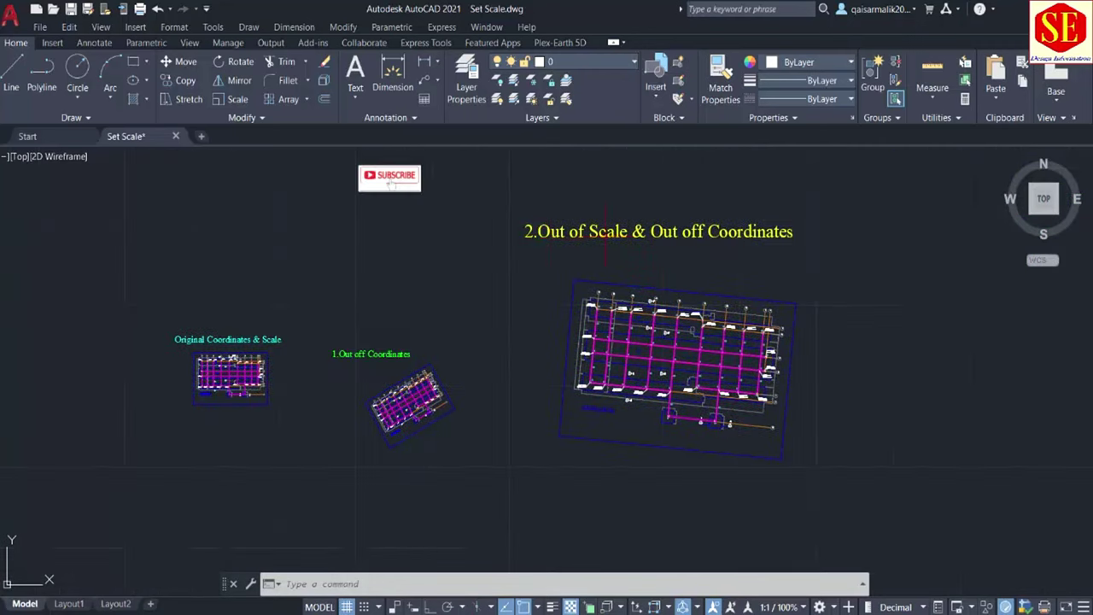
pyautogui.scroll(2, 672, 319)
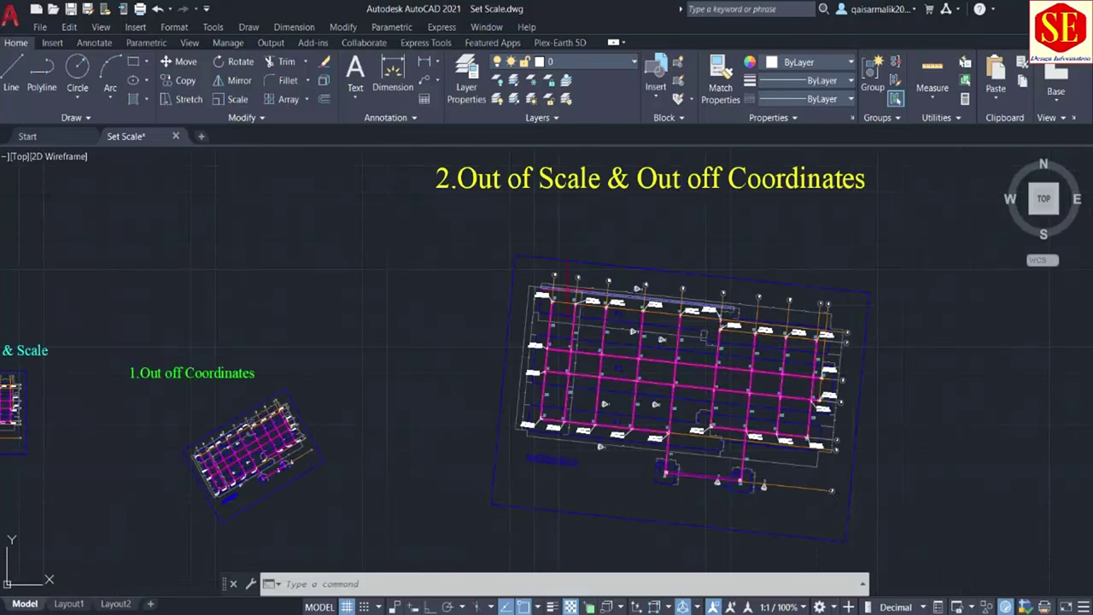
pyautogui.scroll(5, 565, 272)
pyautogui.scroll(5, 555, 314)
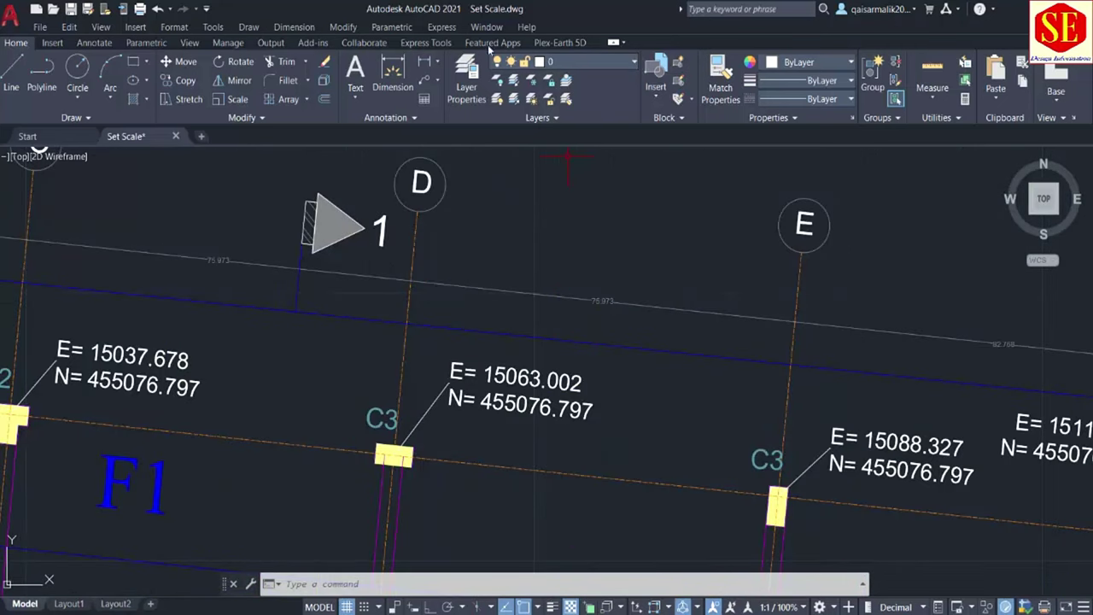
# Dimension the D–E grid spacing on the large plan, reading 75.766
pyautogui.click(424, 67)
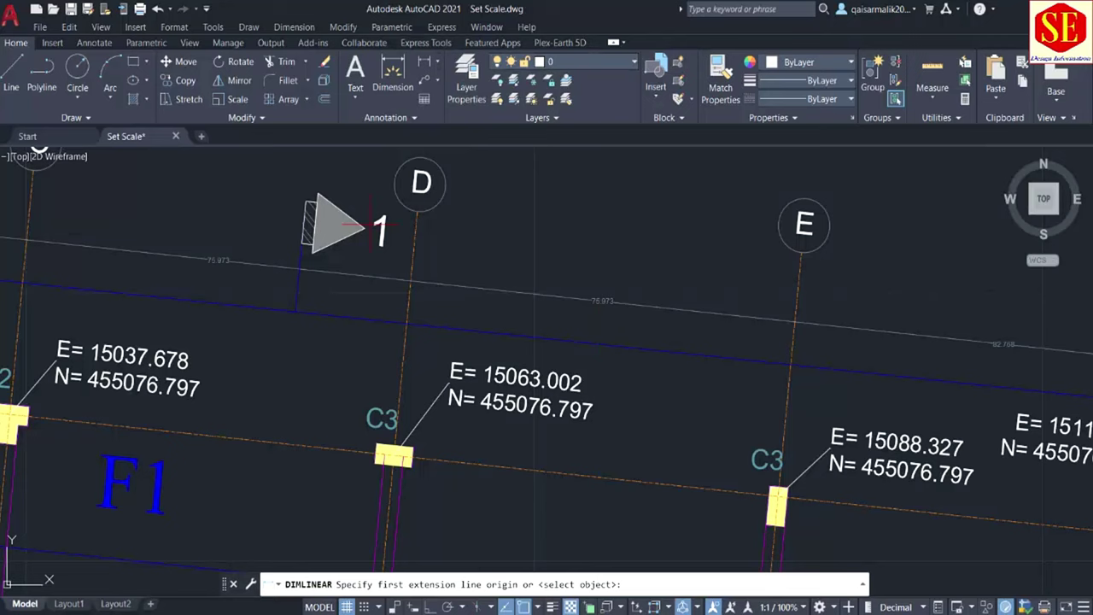
pyautogui.click(410, 280)
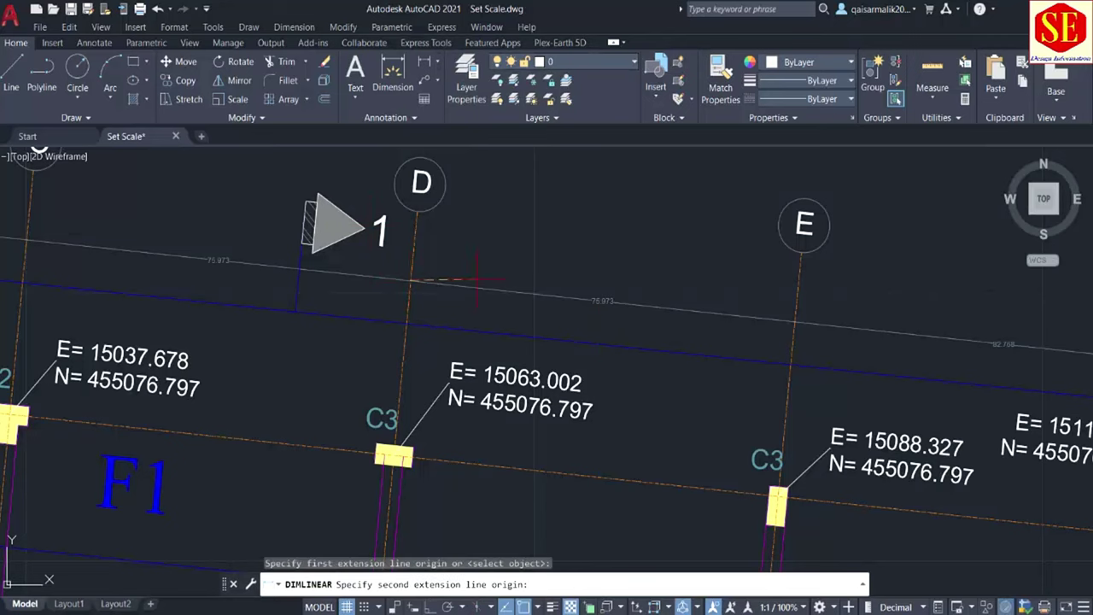
pyautogui.click(790, 320)
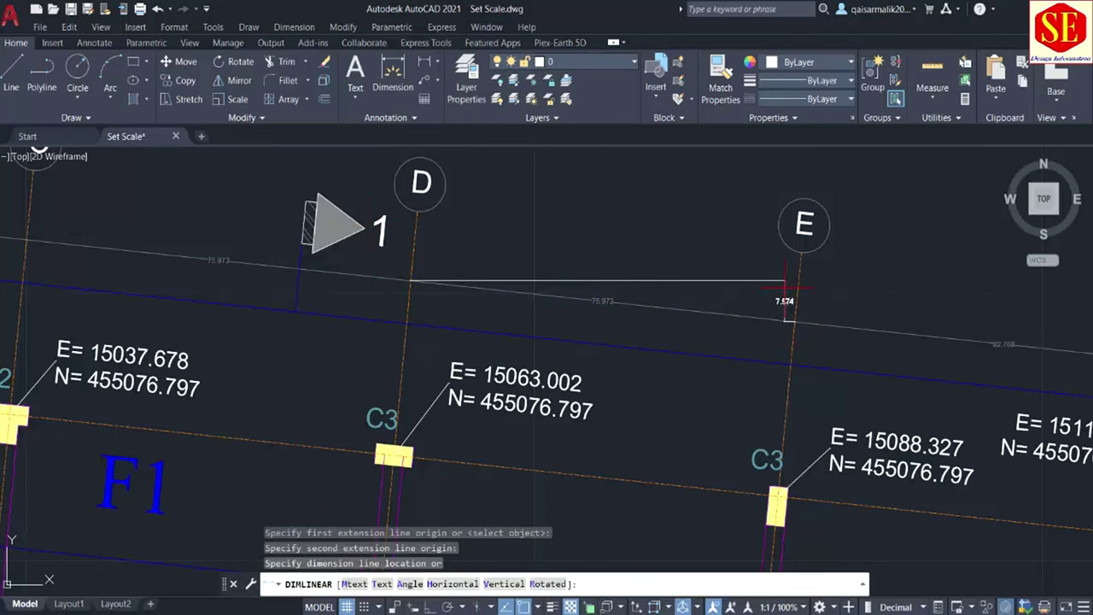
pyautogui.click(559, 272)
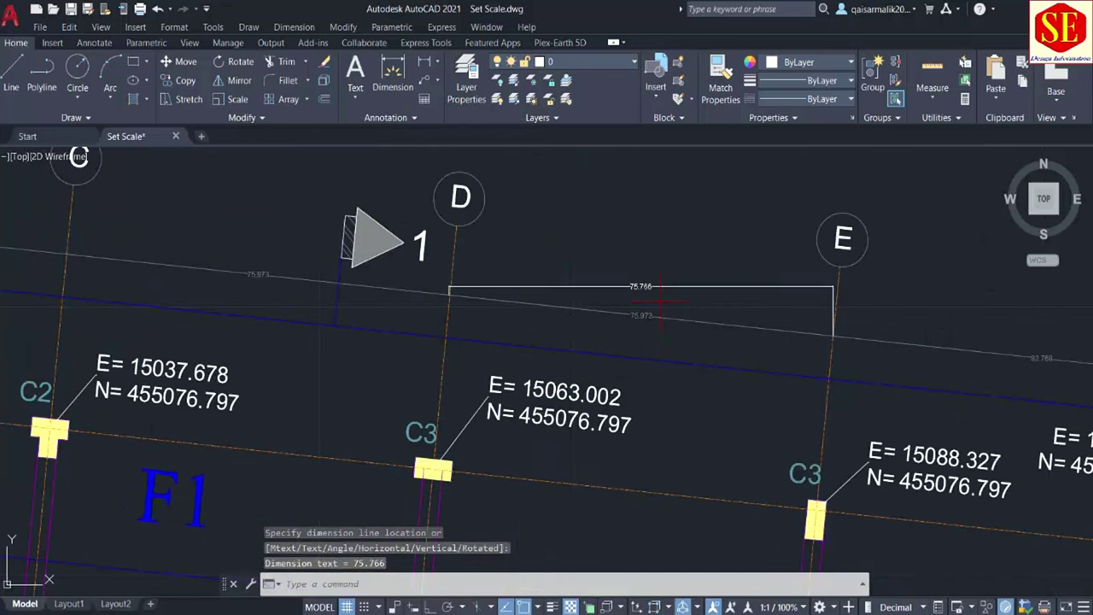
# Erase the temporary 75.766 D-to-E dimension
pyautogui.scroll(-10, 461, 215)
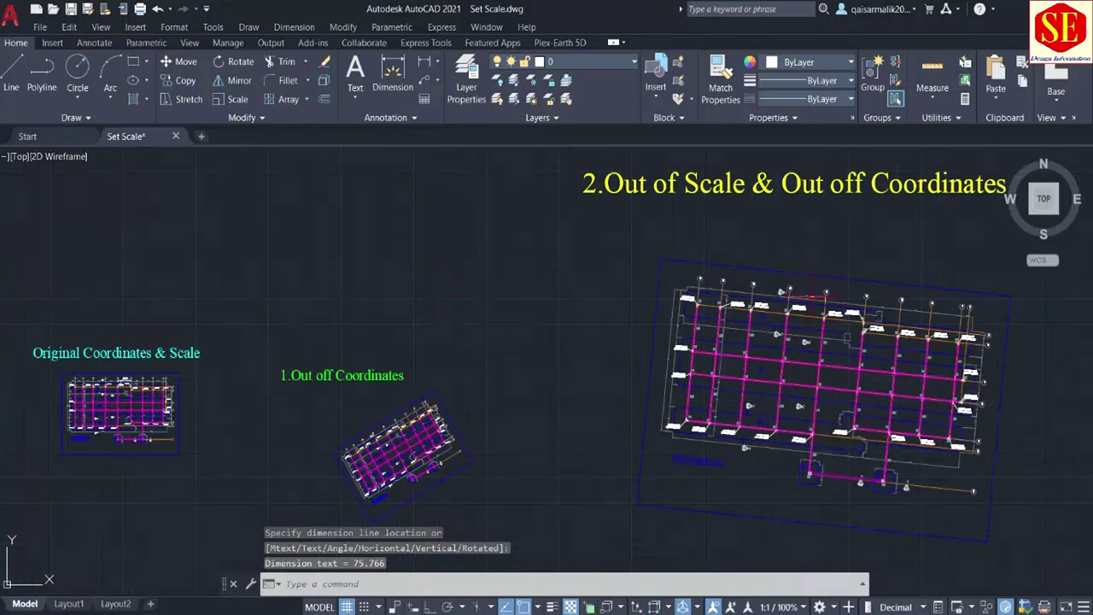
pyautogui.moveTo(197, 350); pyautogui.dragTo(418, 342, button='middle')
pyautogui.scroll(10, 260, 303)
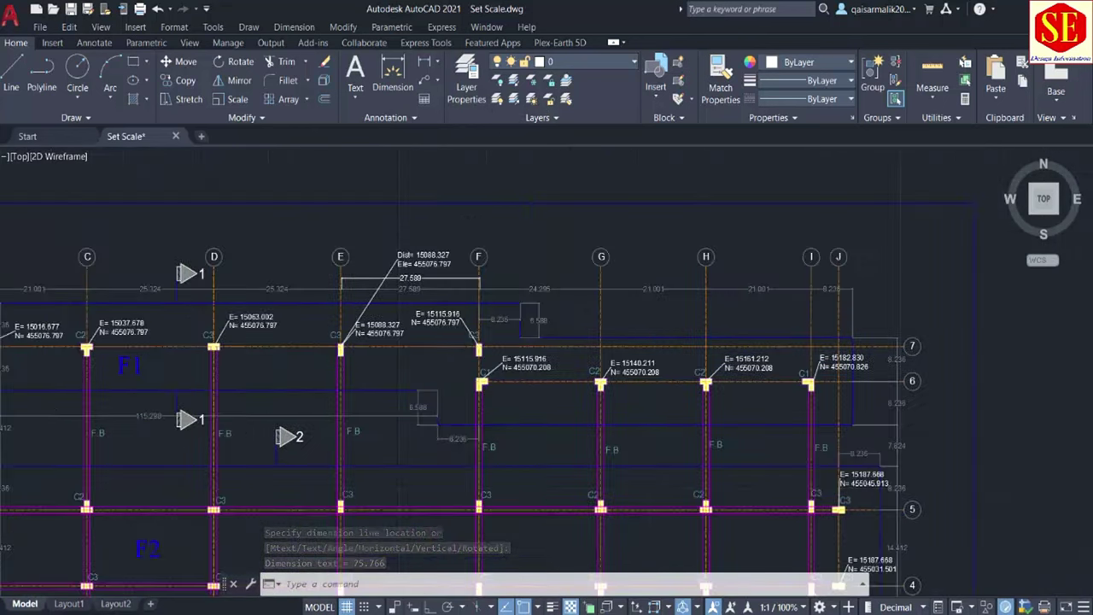
pyautogui.scroll(2, 260, 303)
pyautogui.scroll(4, 260, 301)
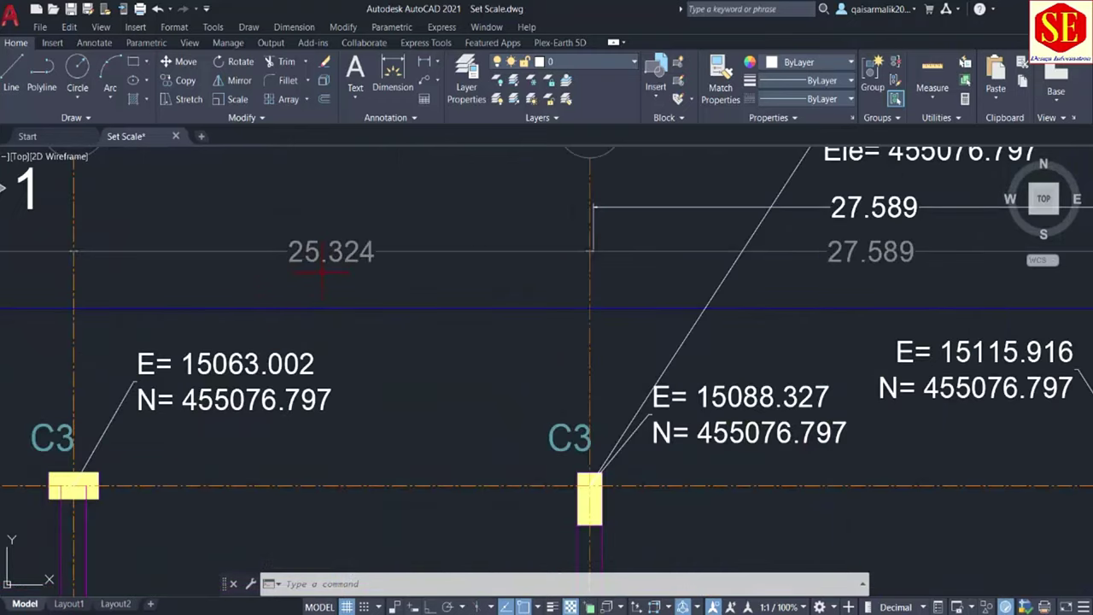
pyautogui.scroll(-6, 371, 272)
pyautogui.scroll(-2, 341, 281)
pyautogui.scroll(-2, 341, 290)
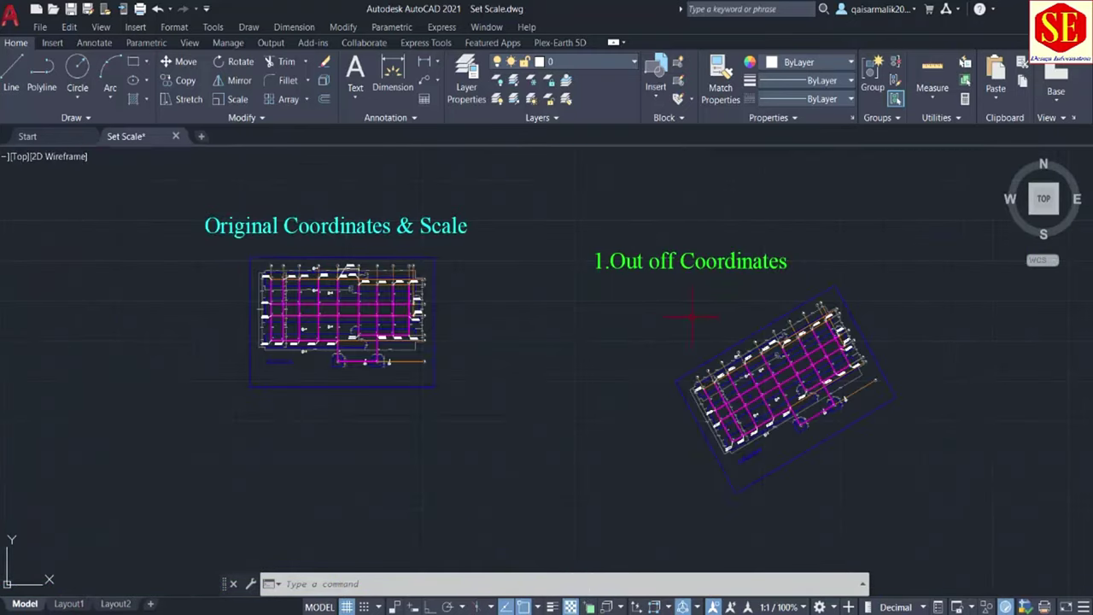
pyautogui.moveTo(786, 303); pyautogui.dragTo(361, 383, button='middle')
pyautogui.scroll(4, 644, 220)
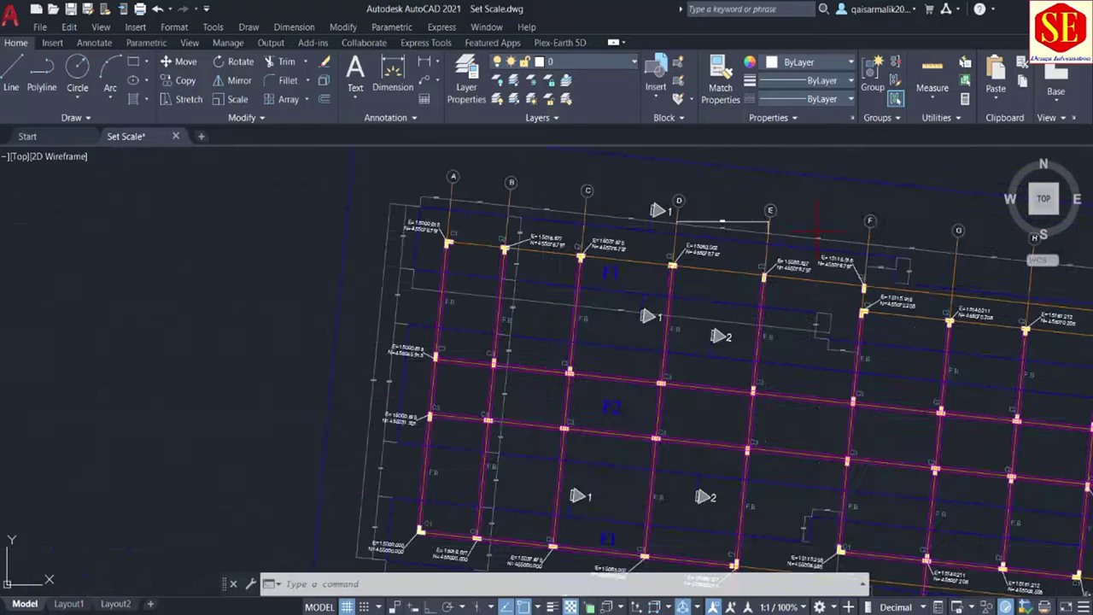
pyautogui.scroll(2, 645, 221)
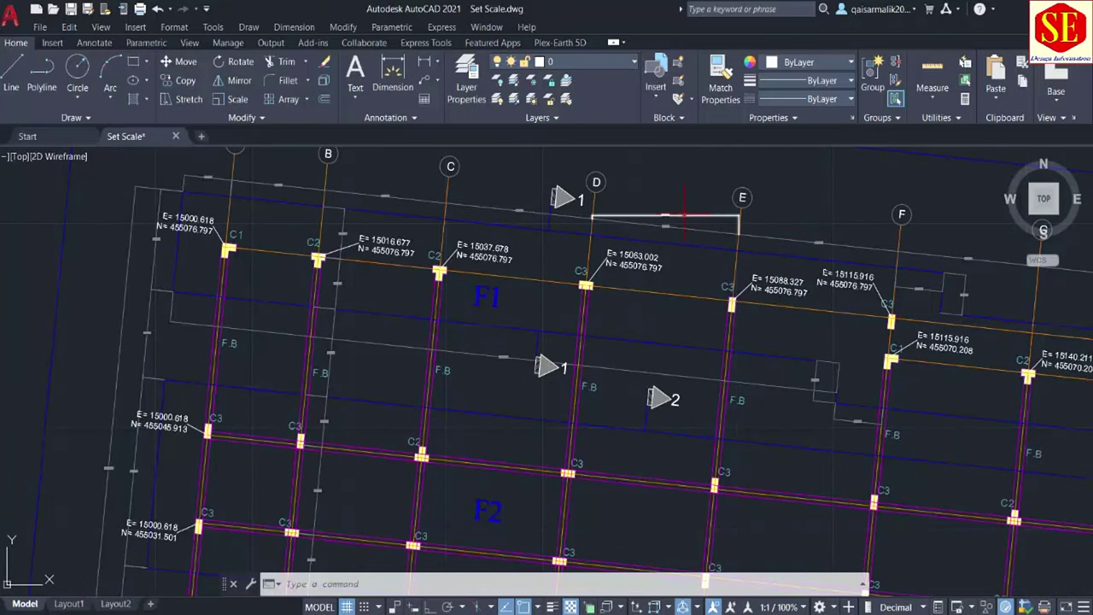
pyautogui.click(683, 215)
pyautogui.write('e')
pyautogui.press('Return')
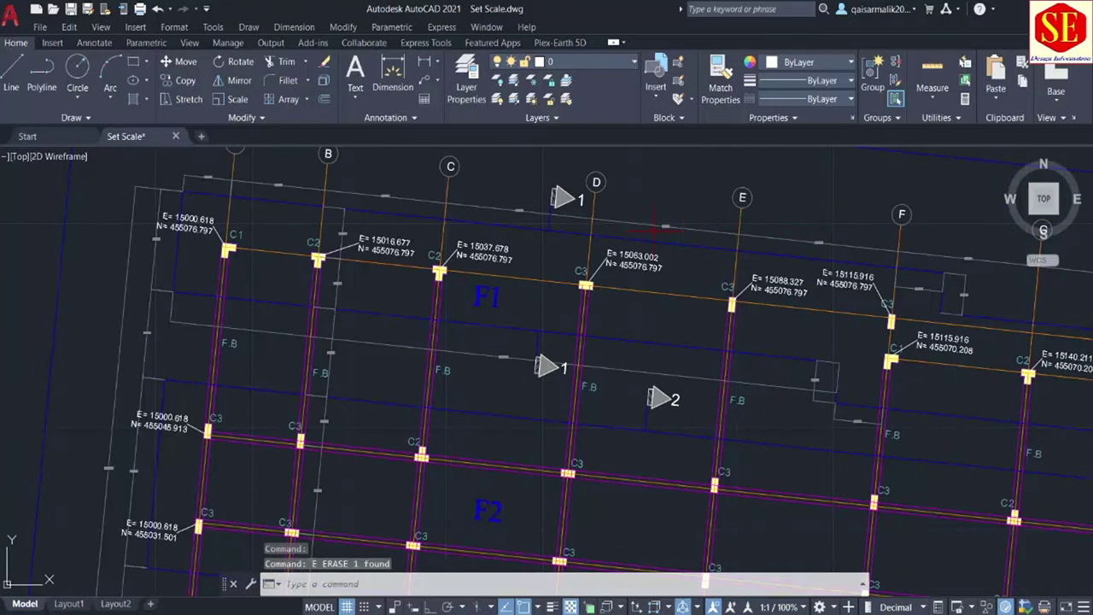
pyautogui.scroll(-5, 653, 229)
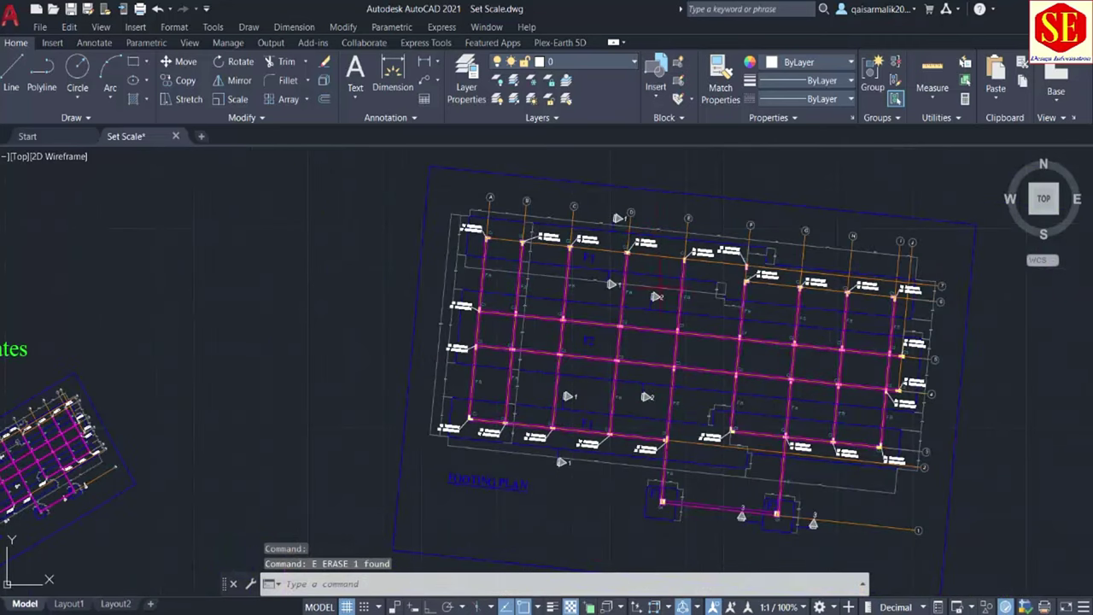
# Zoom out to see the title text and an overview of all three footing plans
pyautogui.moveTo(244, 382); pyautogui.dragTo(602, 389, button='middle')
pyautogui.scroll(-3, 648, 479)
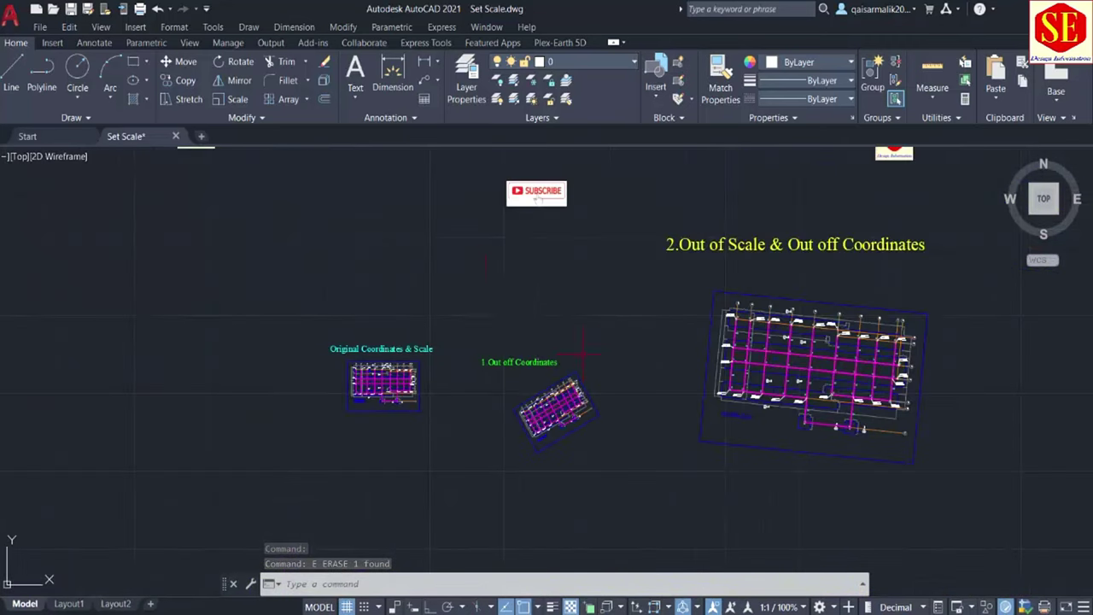
pyautogui.moveTo(555, 239)
pyautogui.mouseDown(button='middle')
pyautogui.moveTo(563, 427)
pyautogui.moveTo(617, 461)
pyautogui.mouseUp(button='middle')
pyautogui.scroll(1, 616, 462)
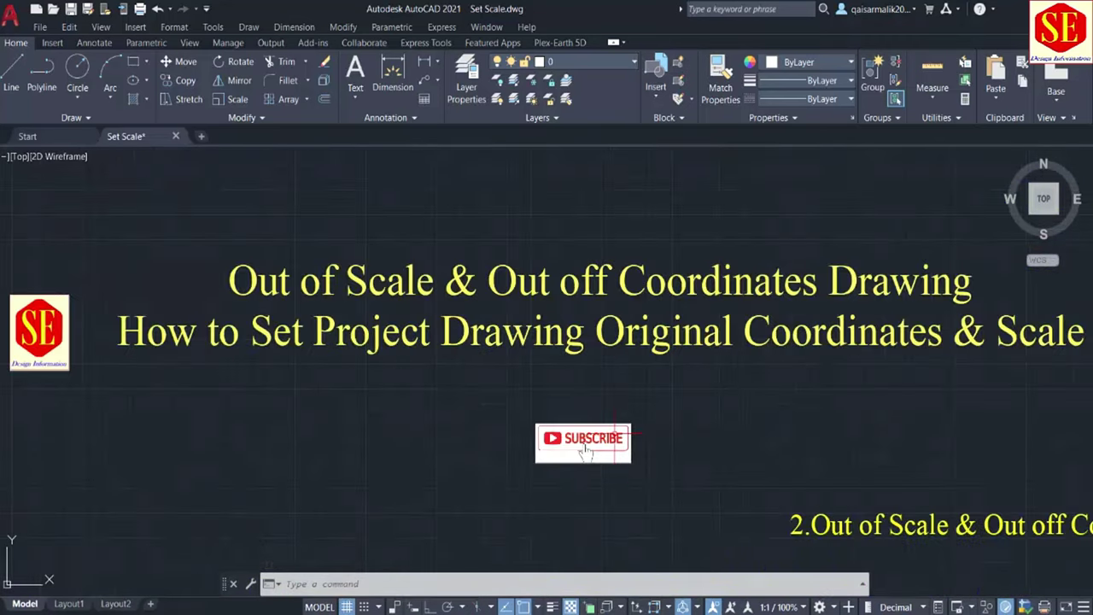
pyautogui.scroll(-3, 615, 452)
pyautogui.scroll(-2, 550, 427)
pyautogui.scroll(3, 491, 393)
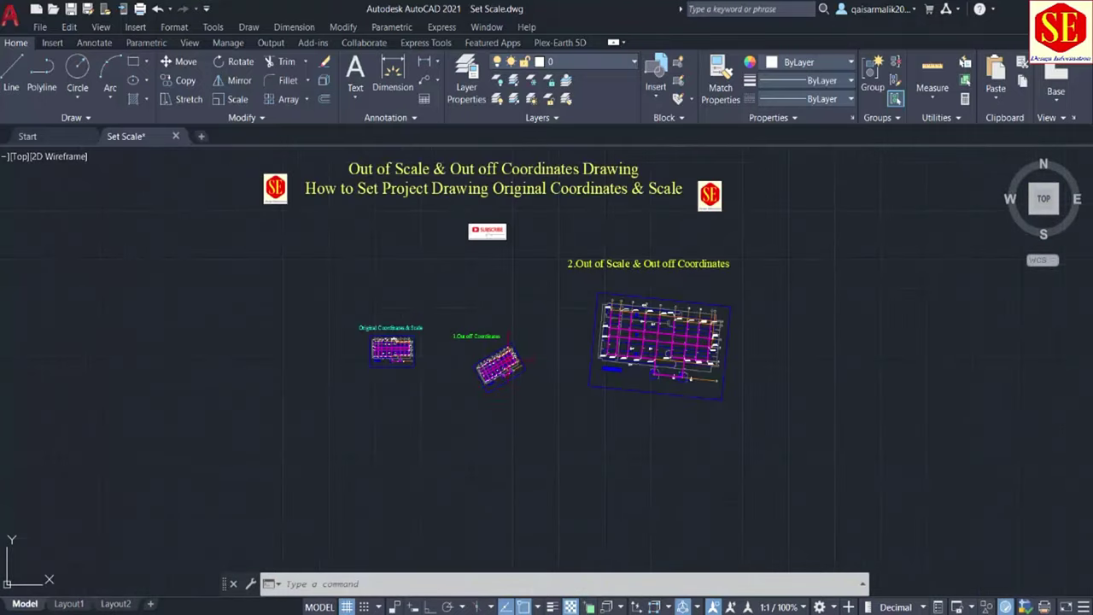
pyautogui.scroll(4, 486, 382)
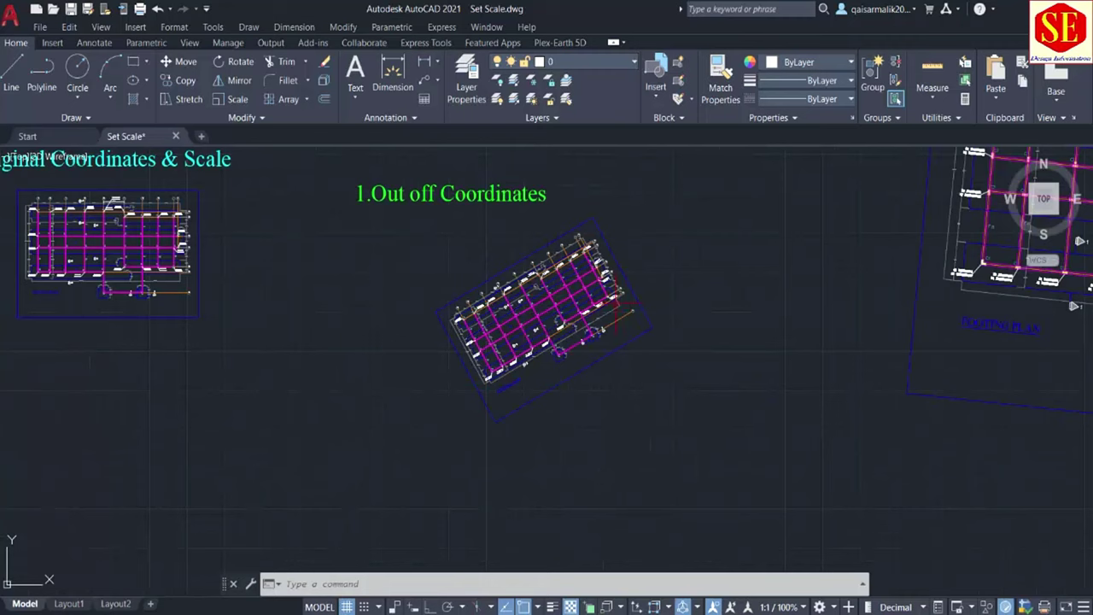
pyautogui.scroll(1, 774, 244)
pyautogui.scroll(1, 773, 243)
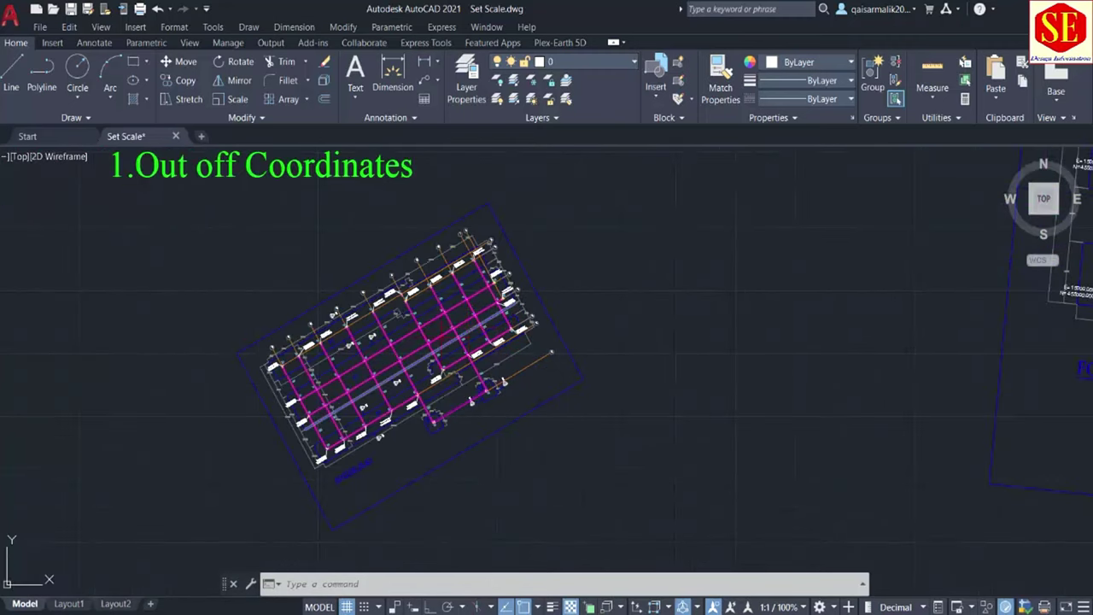
pyautogui.scroll(2, 450, 340)
pyautogui.scroll(-4, 388, 346)
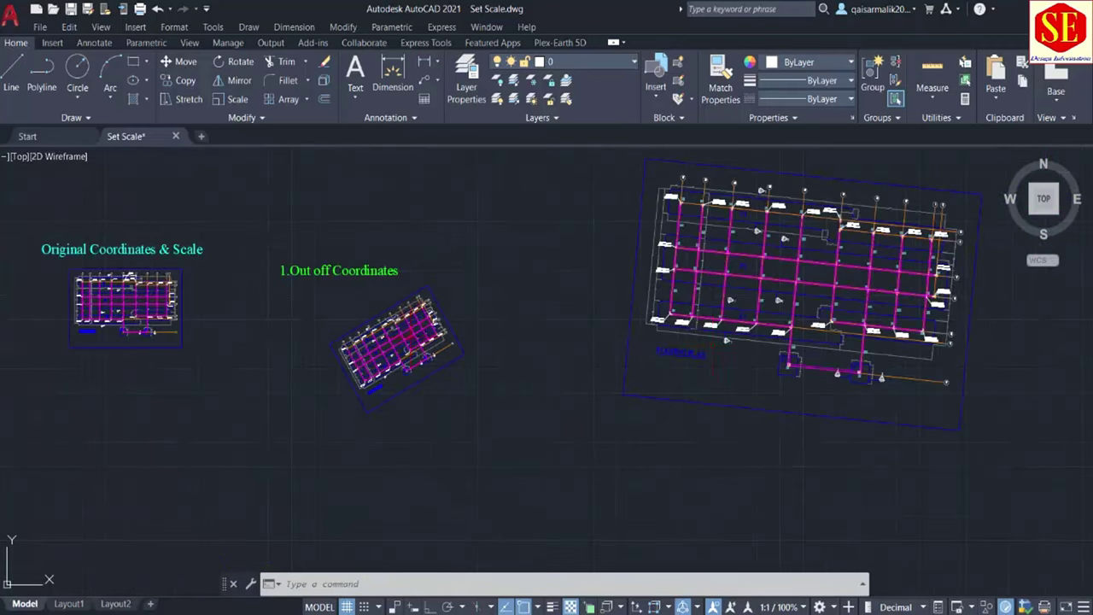
pyautogui.scroll(1, 854, 333)
# Centre and fill the view with the Original Coordinates & Scale footing plan
pyautogui.moveTo(853, 333)
pyautogui.mouseDown(button='middle')
pyautogui.moveTo(597, 333)
pyautogui.moveTo(496, 260)
pyautogui.mouseUp(button='middle')
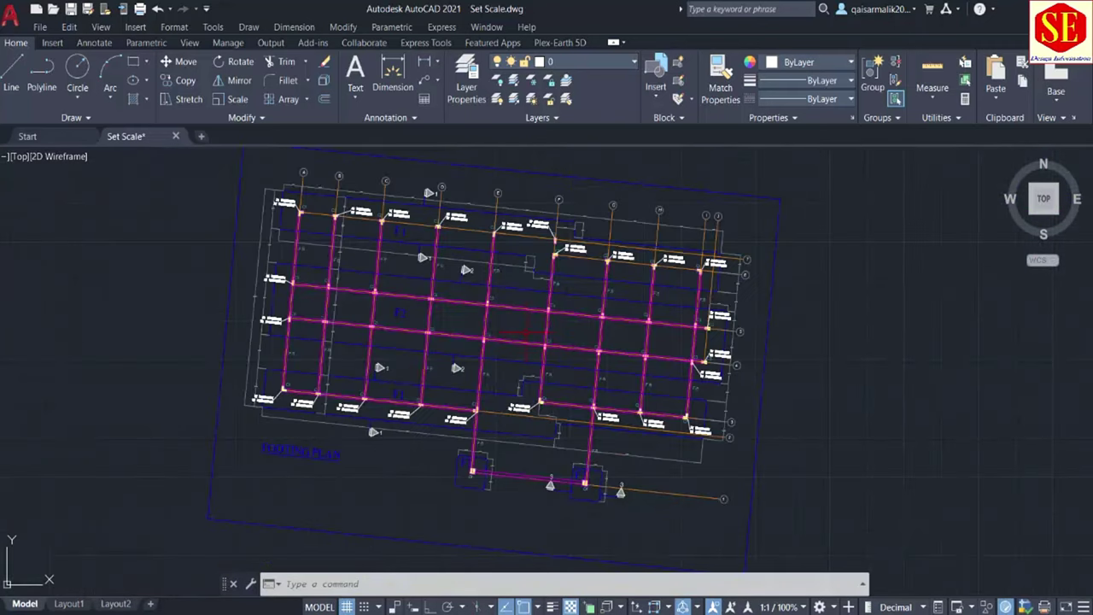
pyautogui.scroll(2, 529, 333)
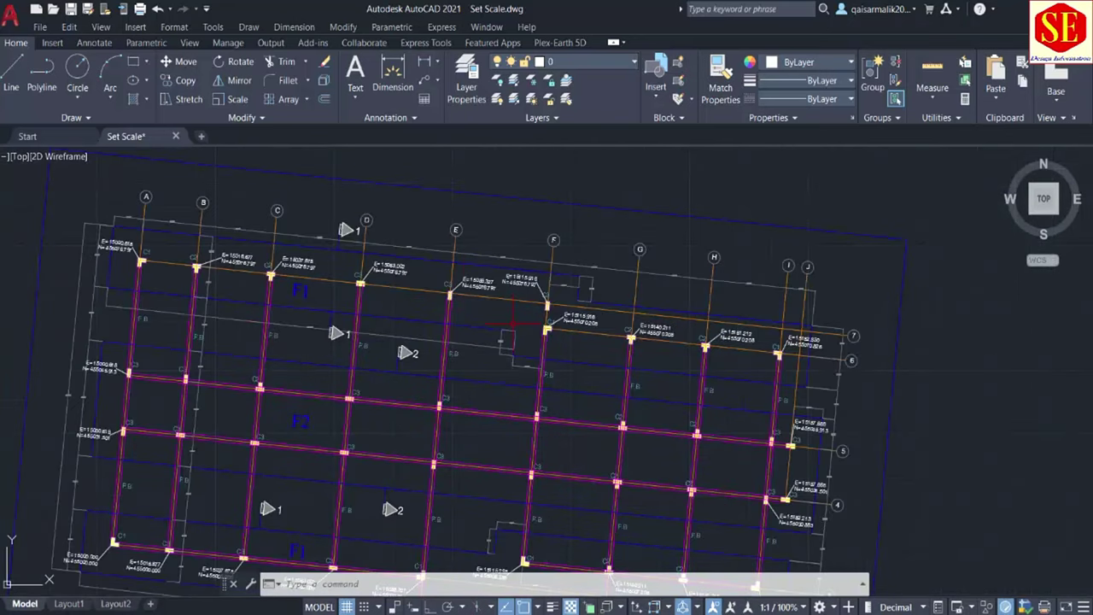
pyautogui.scroll(-2, 488, 275)
pyautogui.scroll(-2, 452, 272)
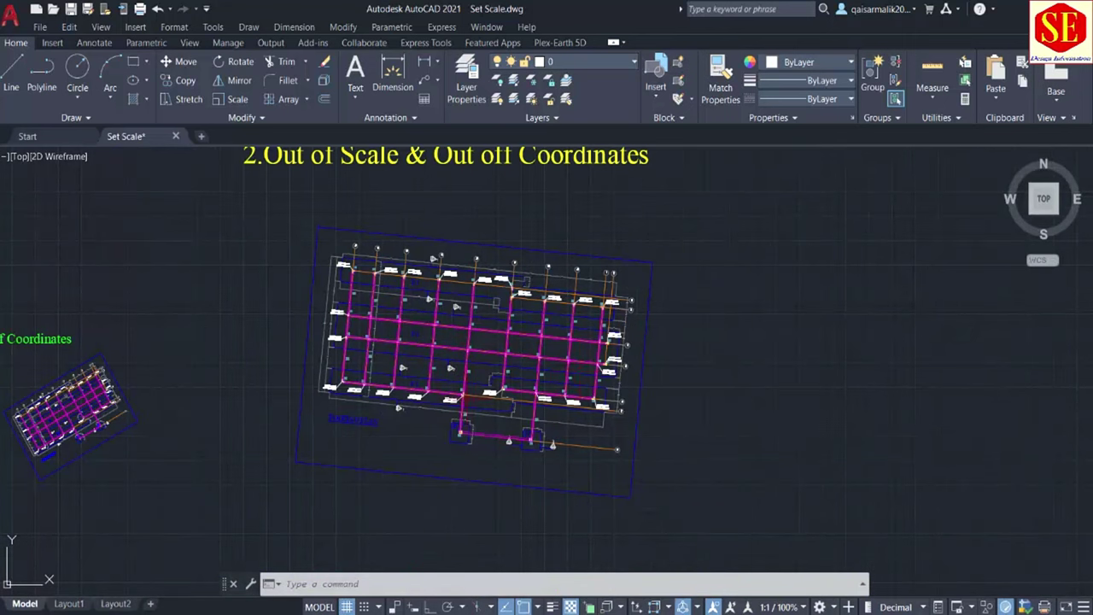
pyautogui.scroll(2, 572, 363)
pyautogui.scroll(2, 445, 358)
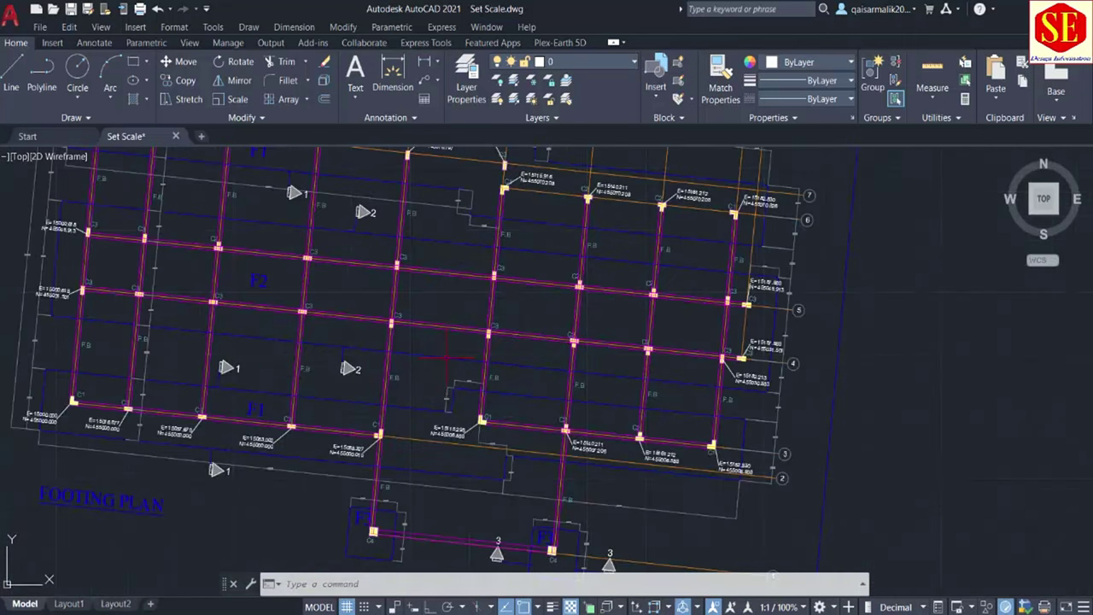
pyautogui.scroll(-5, 444, 358)
pyautogui.moveTo(445, 357); pyautogui.dragTo(853, 375, button='middle')
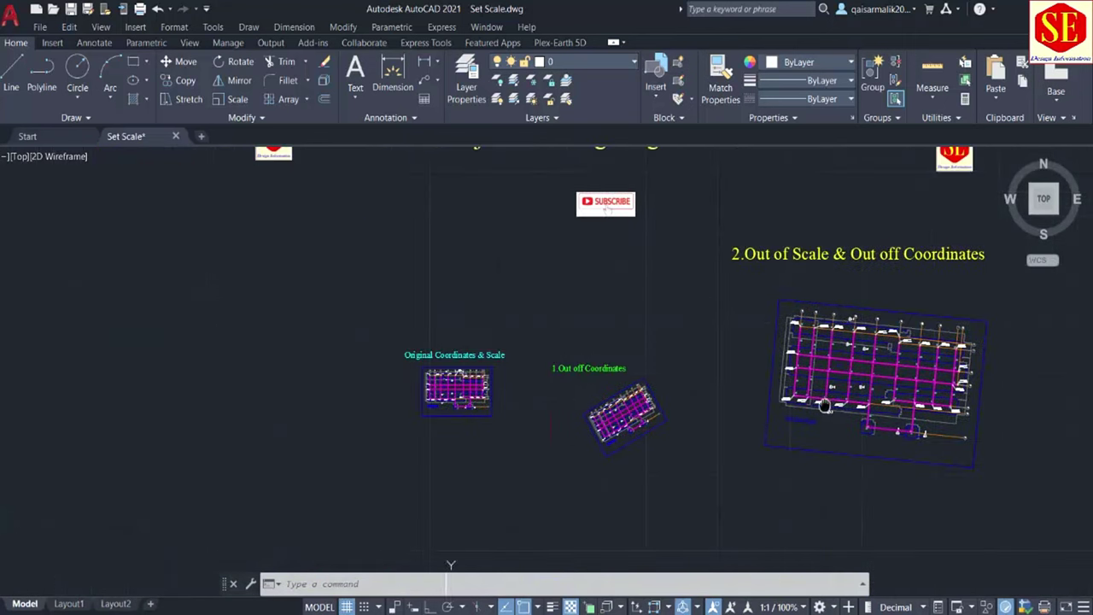
pyautogui.scroll(4, 473, 486)
pyautogui.moveTo(564, 393)
pyautogui.mouseDown(button='middle')
pyautogui.moveTo(392, 370)
pyautogui.moveTo(643, 564)
pyautogui.mouseUp(button='middle')
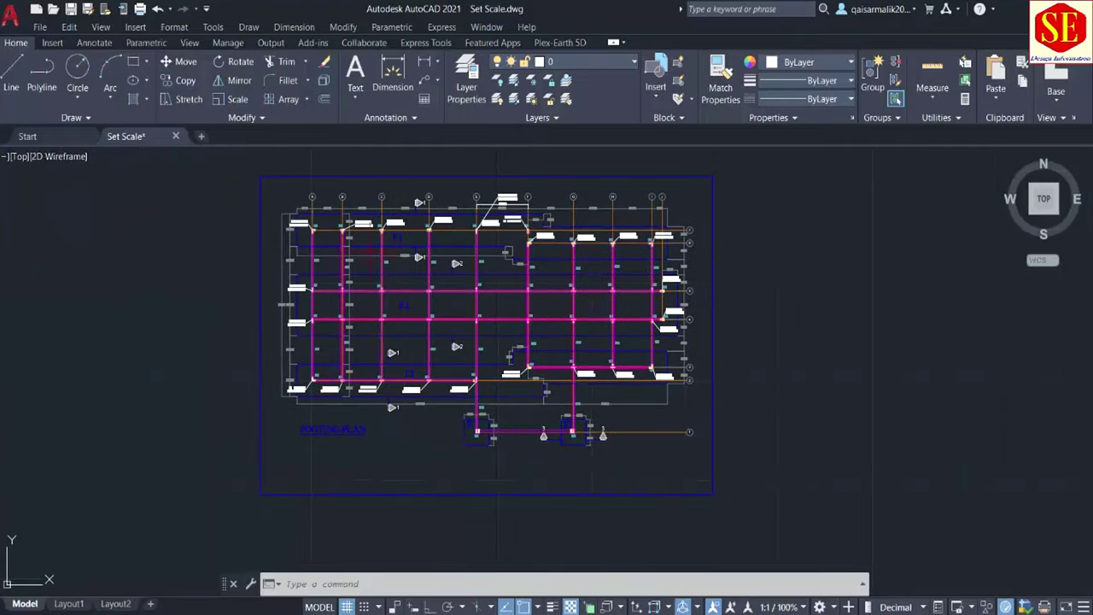
# Use DC to label the C3 column on grid 5 with E= 15063.002, N= 455045.913
pyautogui.scroll(2, 307, 229)
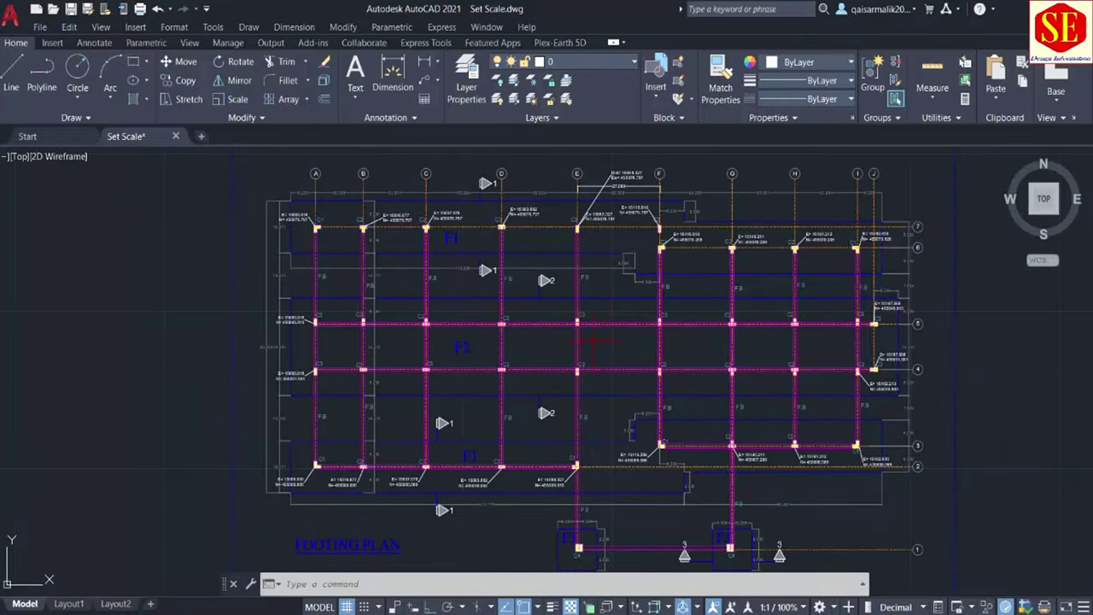
pyautogui.scroll(4, 593, 339)
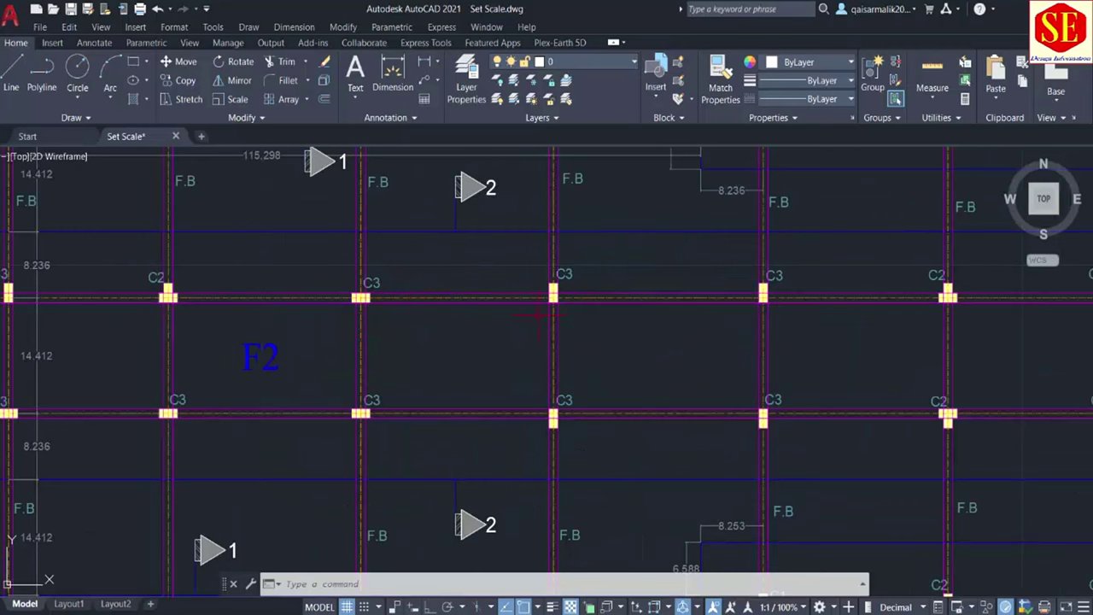
pyautogui.scroll(-2, 223, 312)
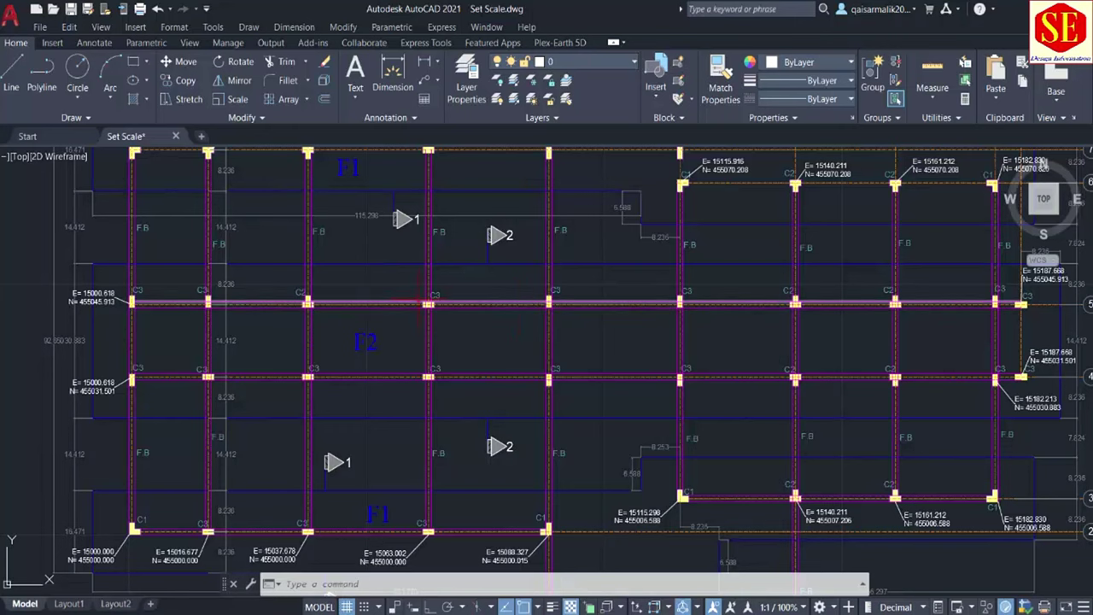
pyautogui.scroll(2, 420, 302)
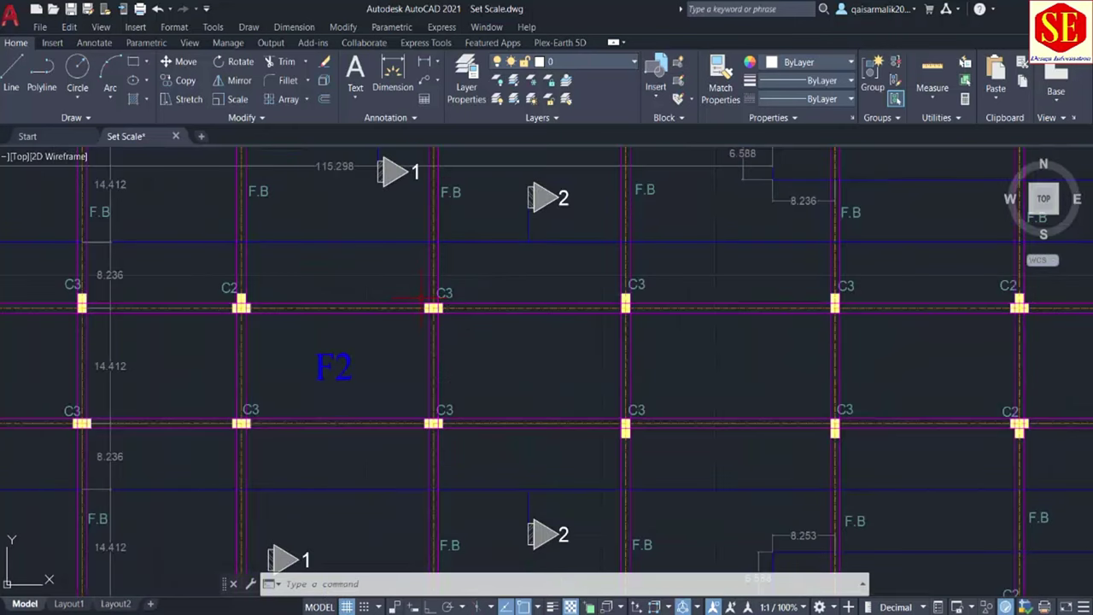
pyautogui.write('DC')
pyautogui.press('Return')
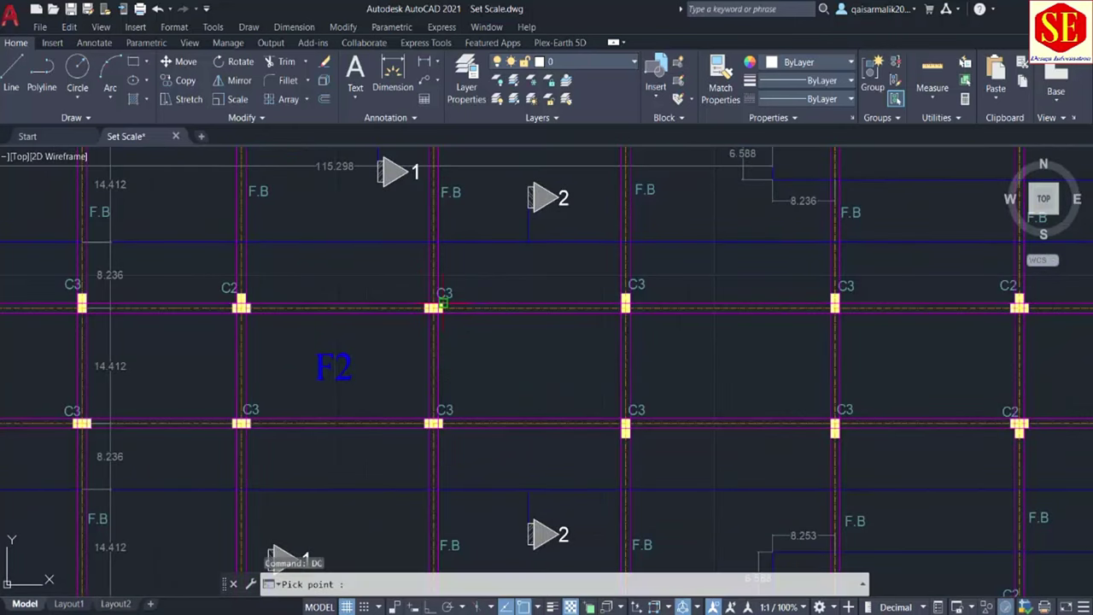
pyautogui.scroll(6, 413, 316)
pyautogui.click(413, 315)
pyautogui.scroll(-3, 413, 316)
pyautogui.scroll(-4, 464, 263)
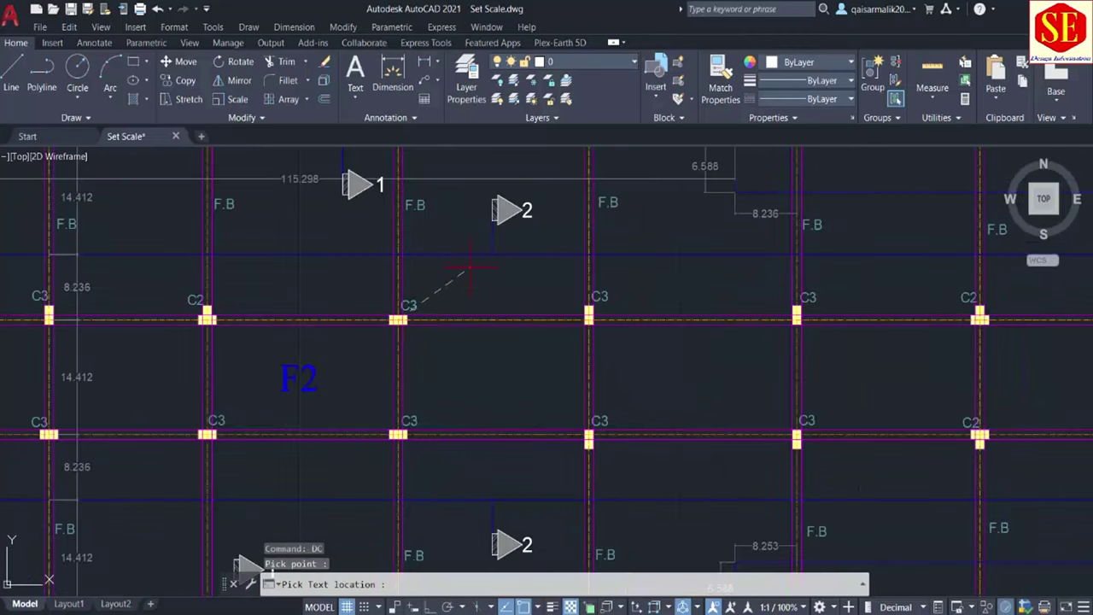
pyautogui.scroll(4, 459, 286)
pyautogui.click(460, 286)
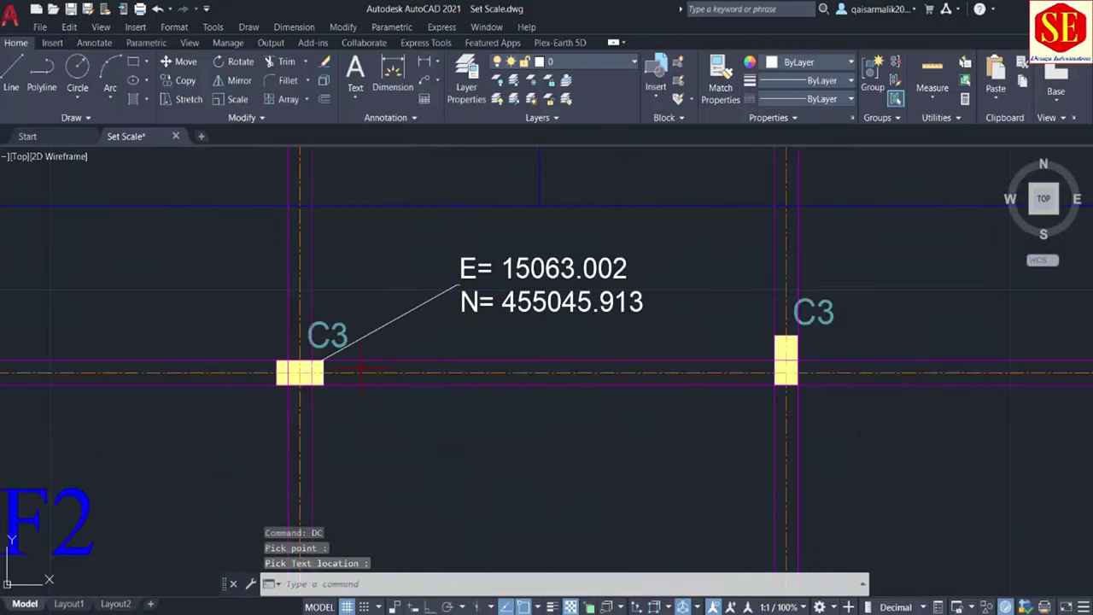
pyautogui.scroll(-4, 360, 368)
pyautogui.scroll(-2, 379, 351)
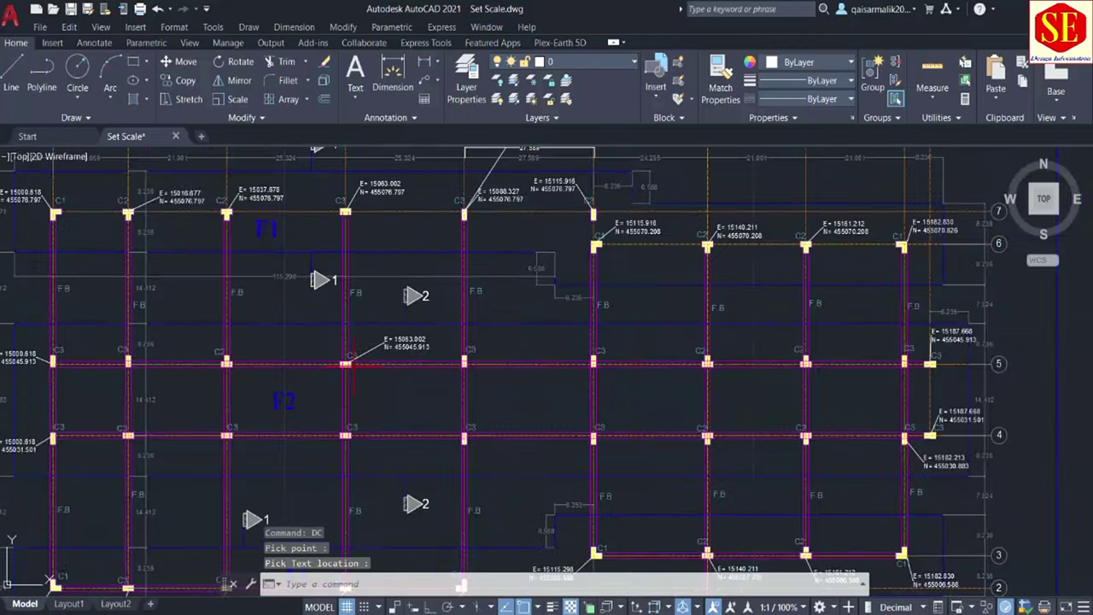
pyautogui.click(401, 360)
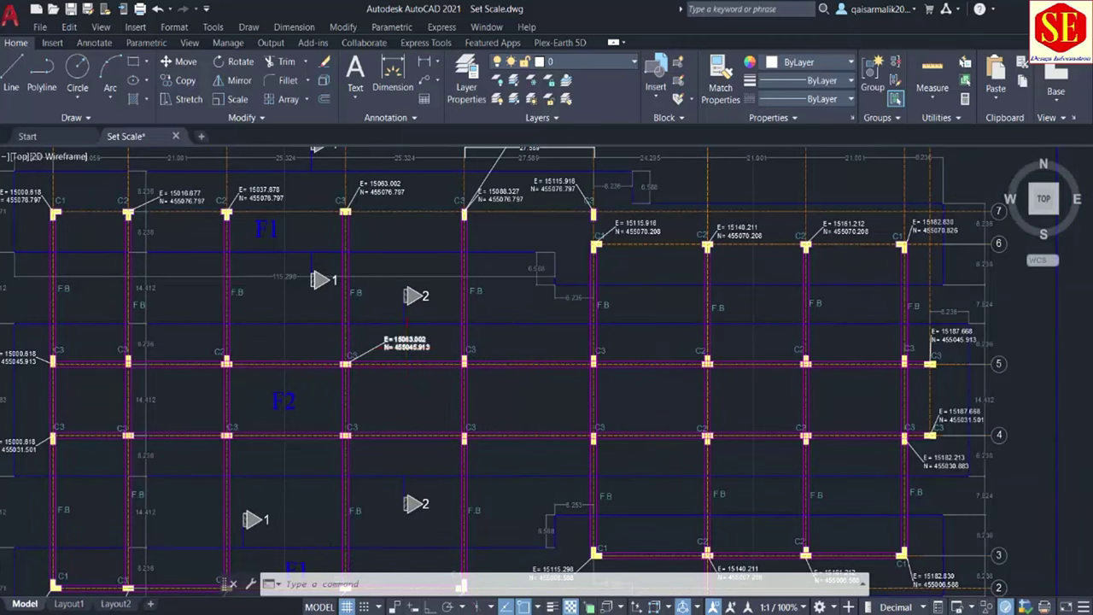
pyautogui.scroll(-3, 406, 350)
# On the rotated out-of-coordinates plan, start a linear dimension at grid D, then cancel it
pyautogui.scroll(-4, 702, 437)
pyautogui.moveTo(702, 437); pyautogui.dragTo(372, 374, button='middle')
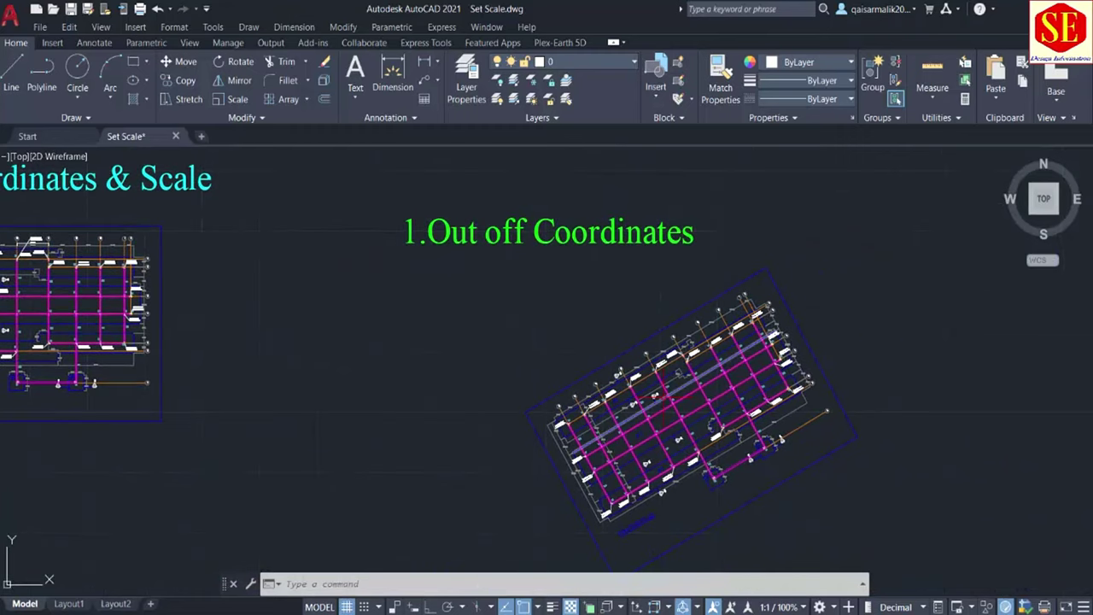
pyautogui.moveTo(619, 365); pyautogui.dragTo(547, 329, button='middle')
pyautogui.scroll(4, 547, 328)
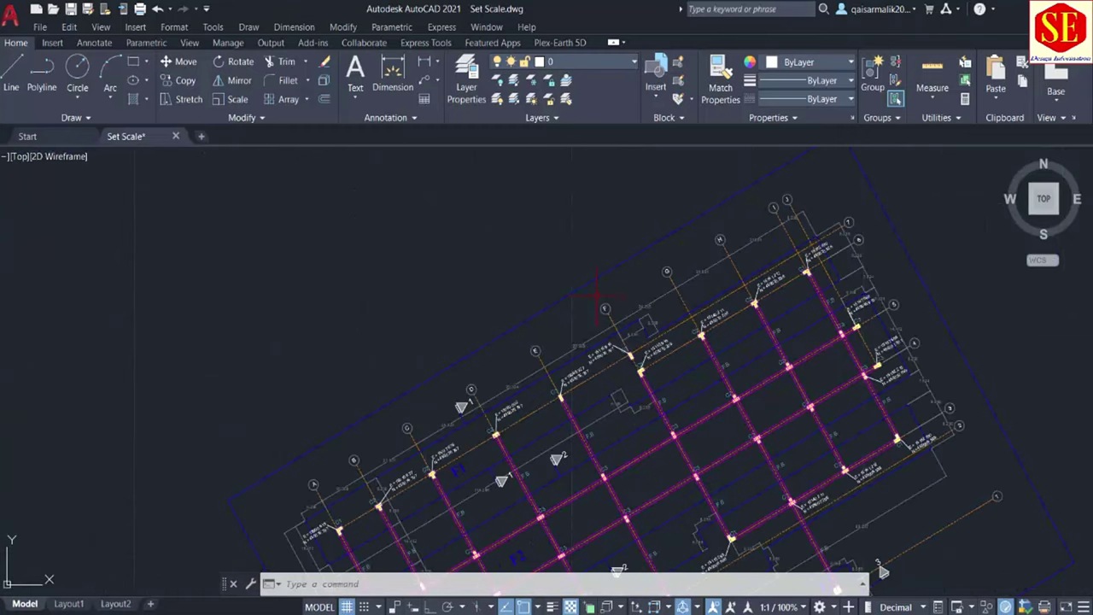
pyautogui.scroll(4, 601, 351)
pyautogui.moveTo(638, 357); pyautogui.dragTo(728, 277, button='middle')
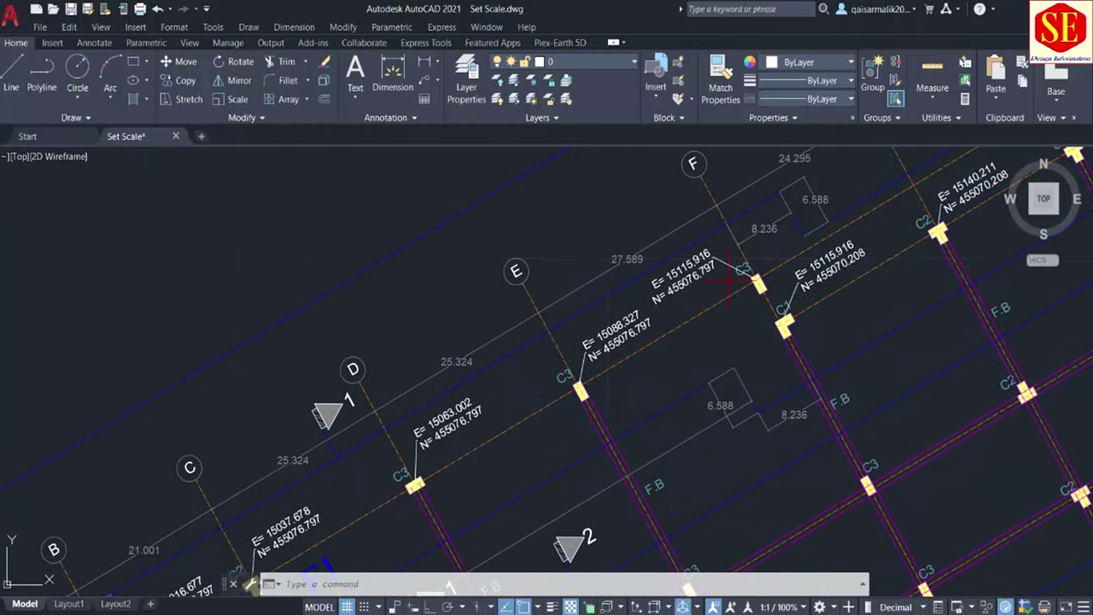
pyautogui.click(392, 73)
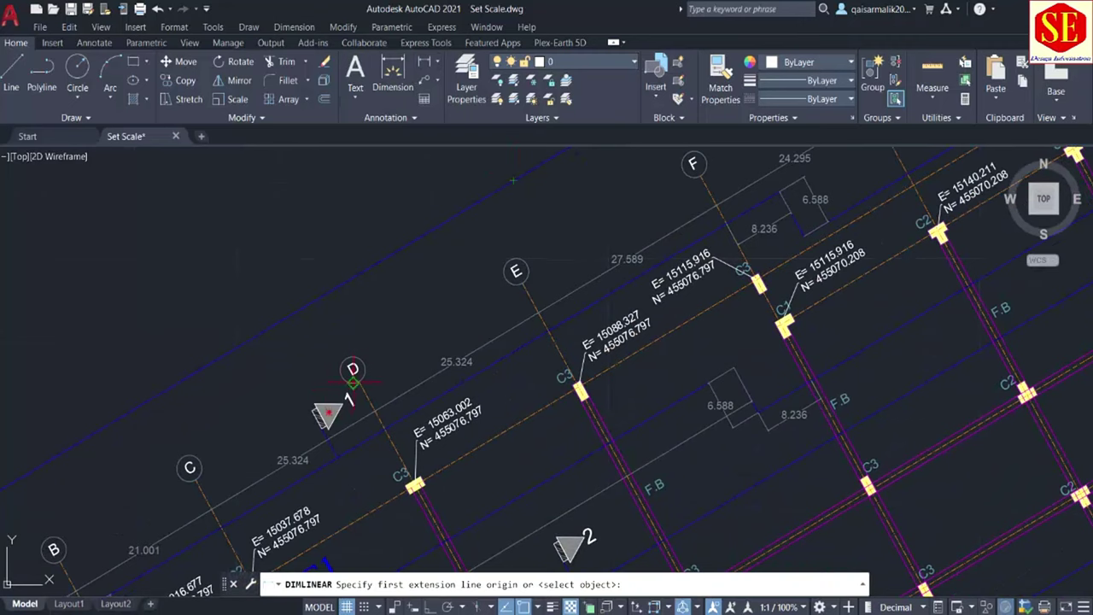
pyautogui.moveTo(385, 392); pyautogui.dragTo(425, 316, button='middle')
pyautogui.click(415, 334)
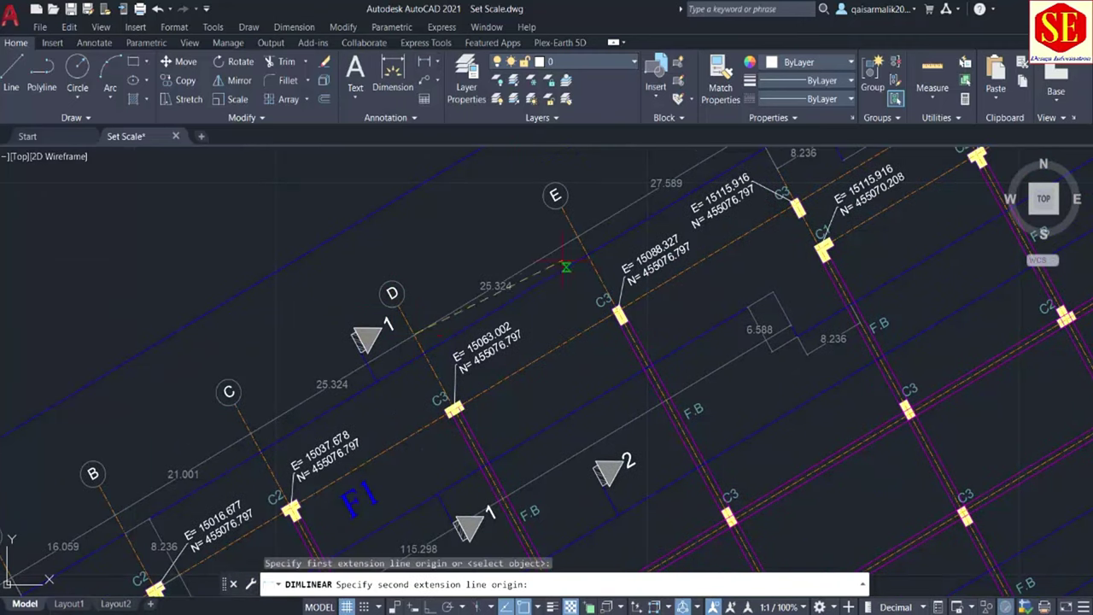
pyautogui.press('Escape')
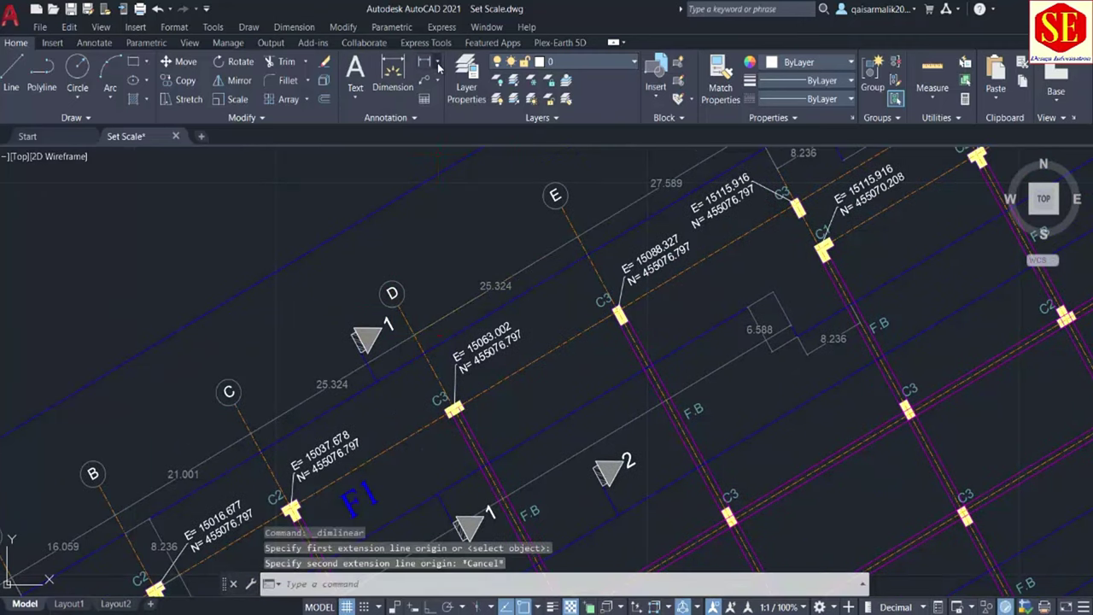
# Add an aligned dimension of 25.504 between grid lines D and E
pyautogui.click(438, 63)
pyautogui.click(457, 107)
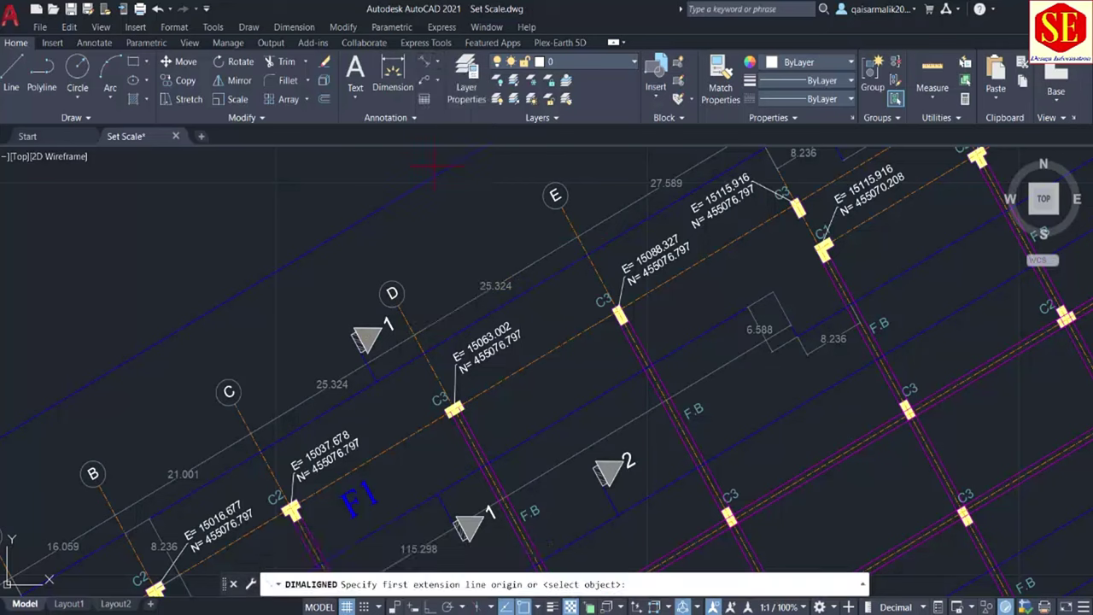
pyautogui.click(415, 334)
pyautogui.click(579, 241)
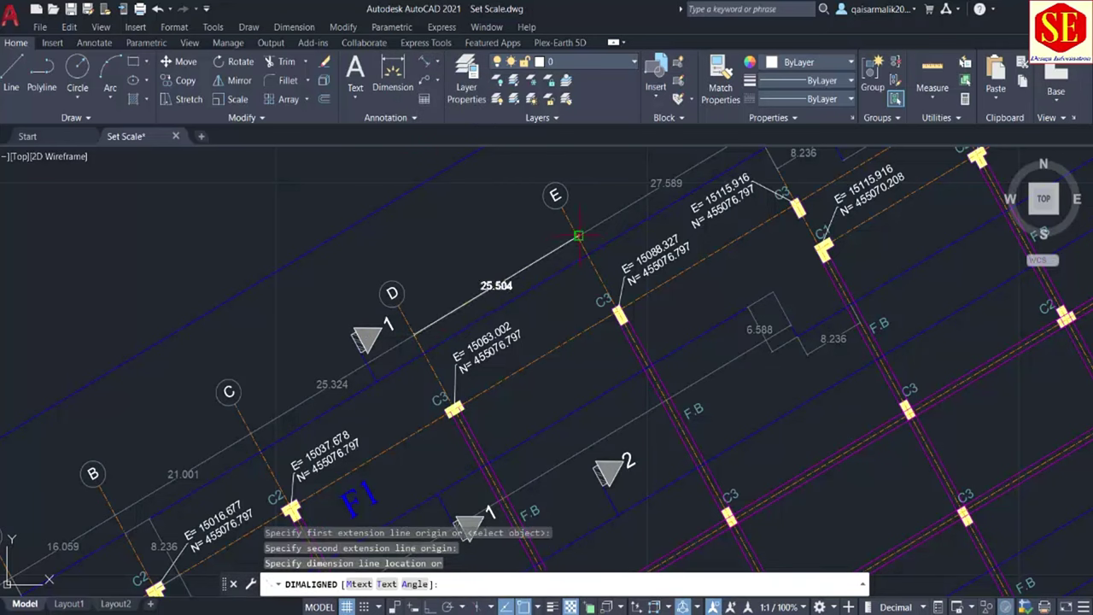
pyautogui.click(476, 262)
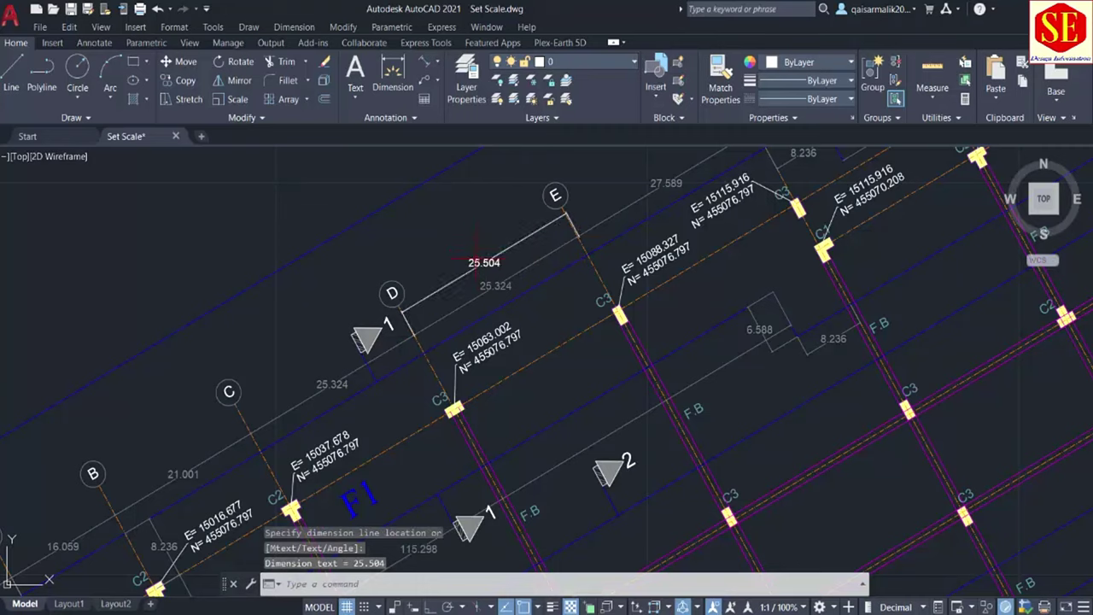
pyautogui.scroll(-3, 476, 262)
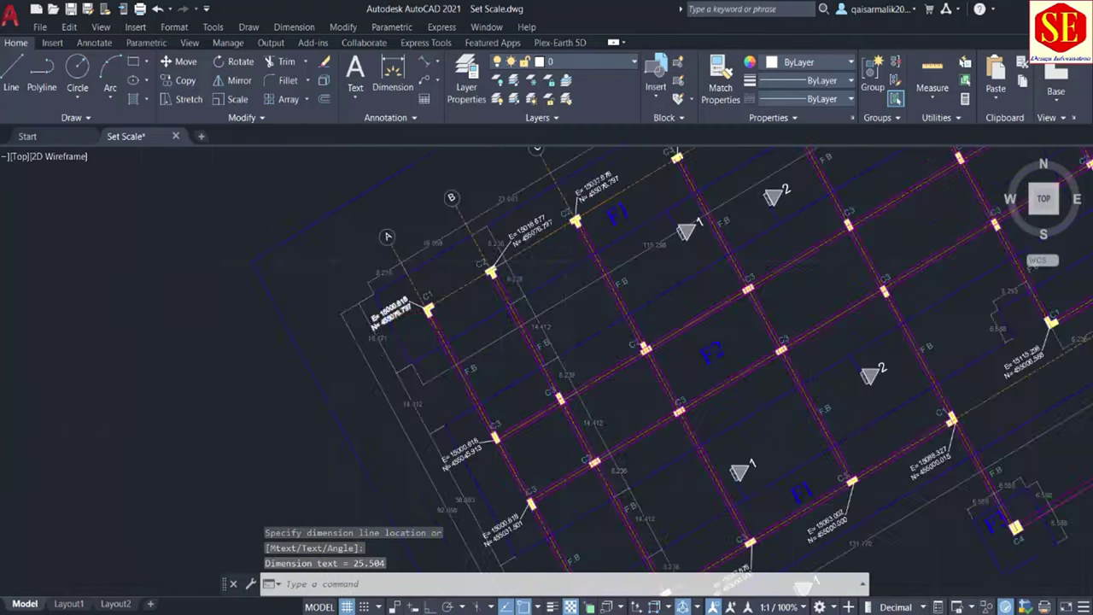
# Run DC on column C1's corner to add the label E= 15569.861, N= 454940.139 below the old one
pyautogui.scroll(8, 536, 307)
pyautogui.write('c')
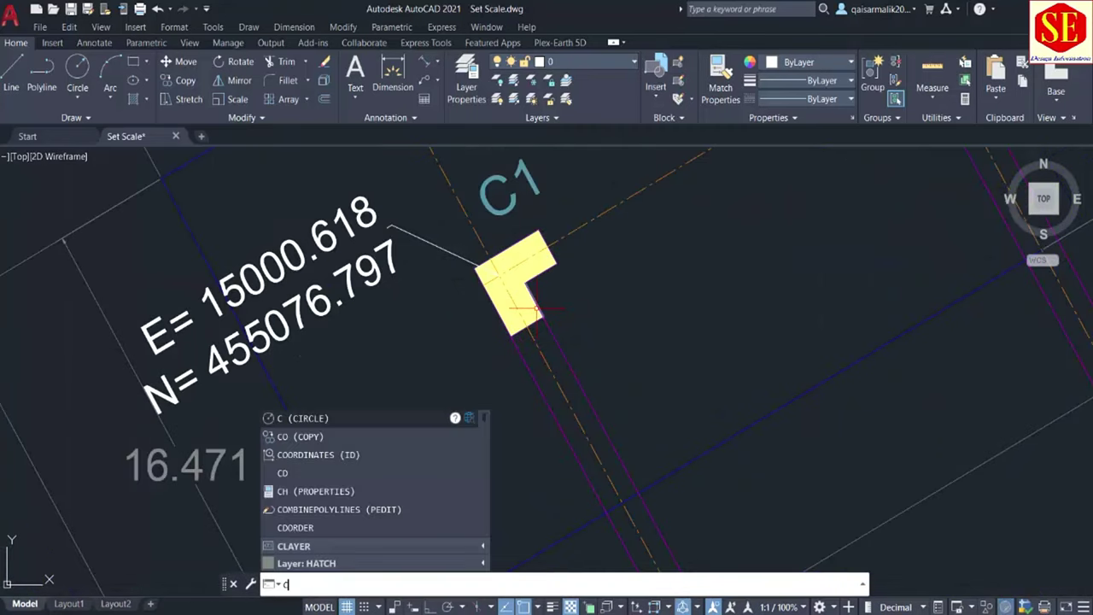
pyautogui.press('BackSpace')
pyautogui.write('dc')
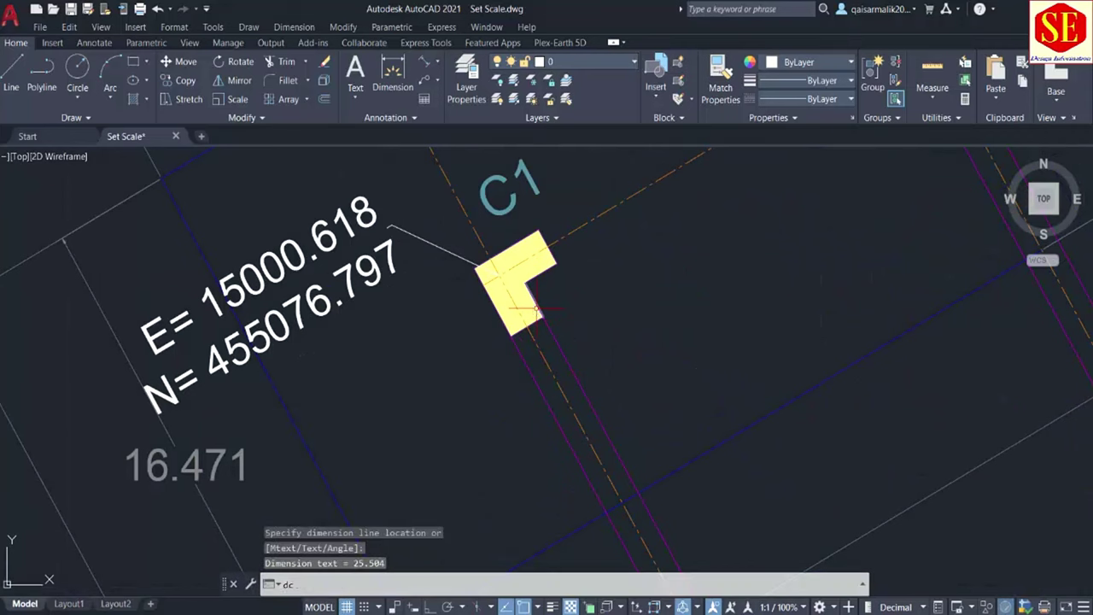
pyautogui.press('Return')
pyautogui.scroll(3, 504, 282)
pyautogui.click(488, 250)
pyautogui.scroll(-4, 492, 256)
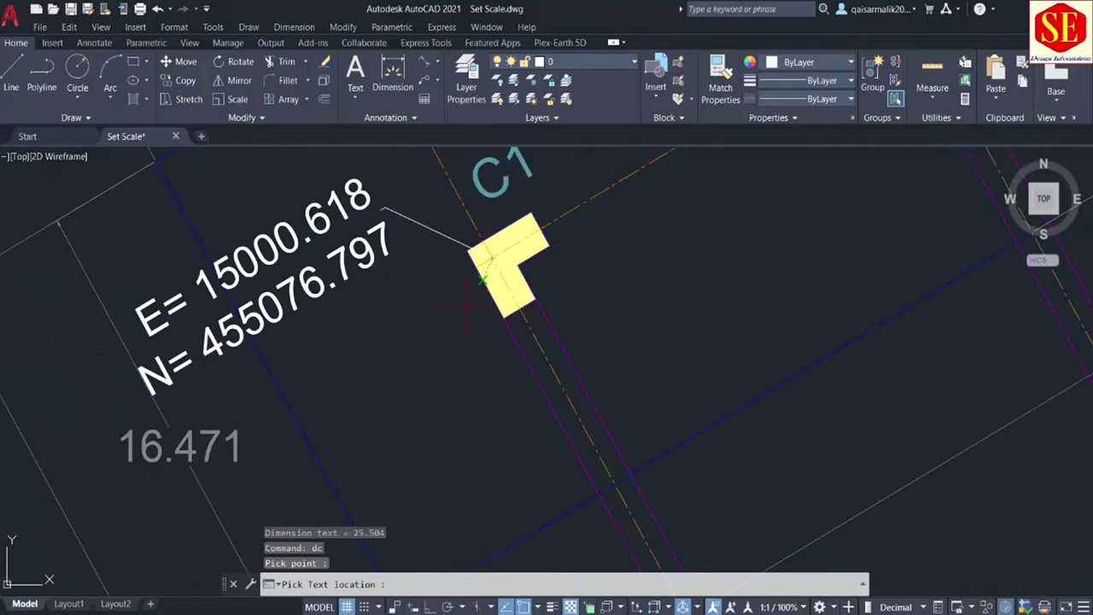
pyautogui.click(392, 390)
pyautogui.moveTo(233, 251)
pyautogui.mouseDown(button='middle')
pyautogui.moveTo(293, 207)
pyautogui.moveTo(284, 293)
pyautogui.mouseUp(button='middle')
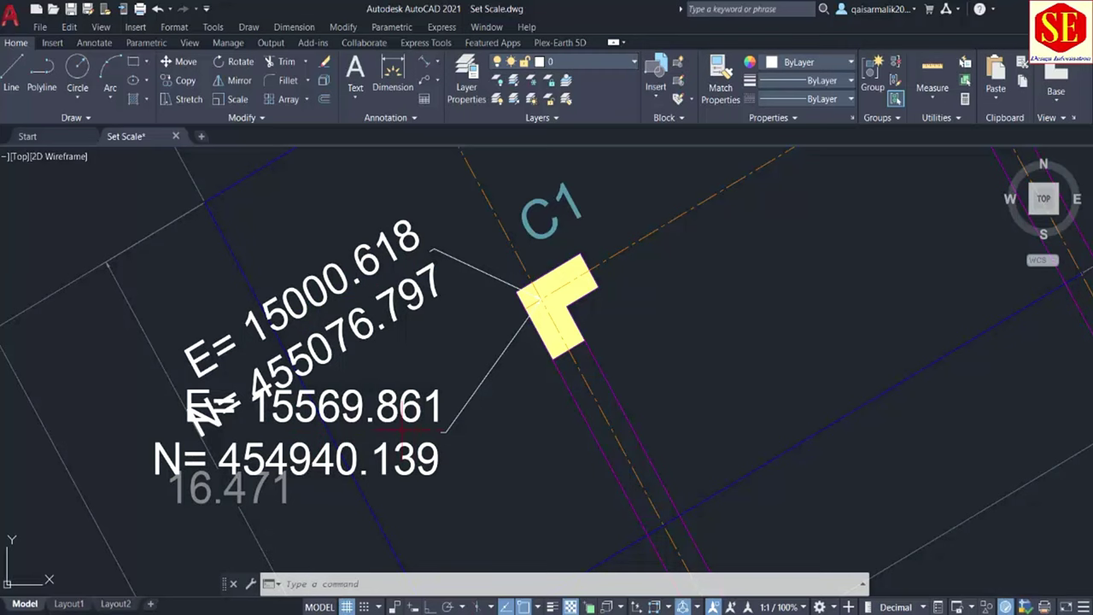
# Zoom out and centre the whole rotated plan, then bring up the Block Definition dialog with B
pyautogui.scroll(-2, 312, 232)
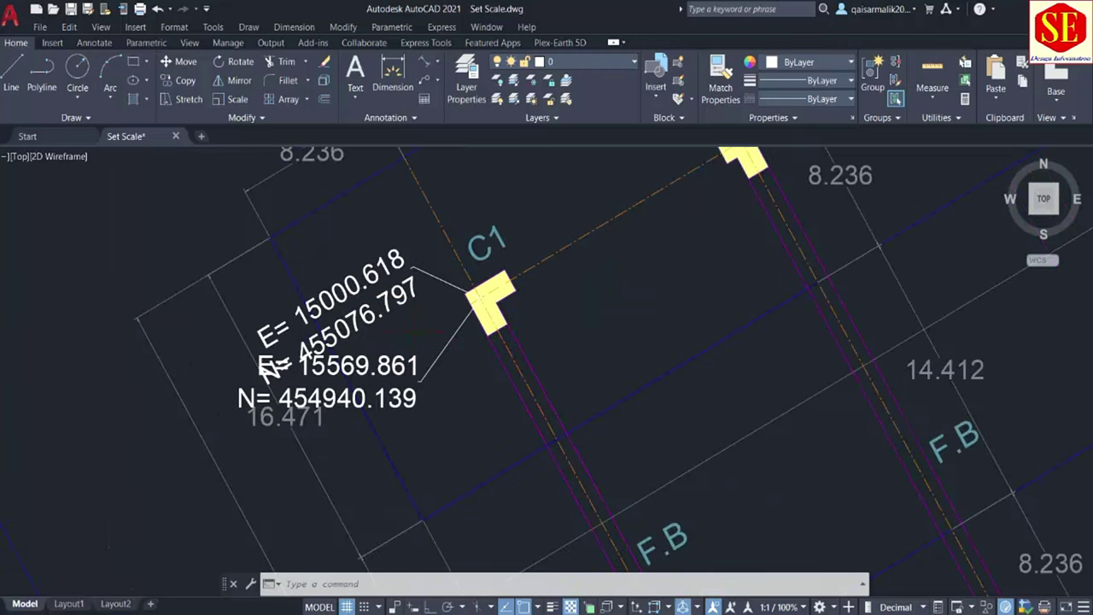
pyautogui.scroll(-5, 427, 282)
pyautogui.scroll(-3, 555, 340)
pyautogui.moveTo(555, 338); pyautogui.dragTo(456, 343, button='middle')
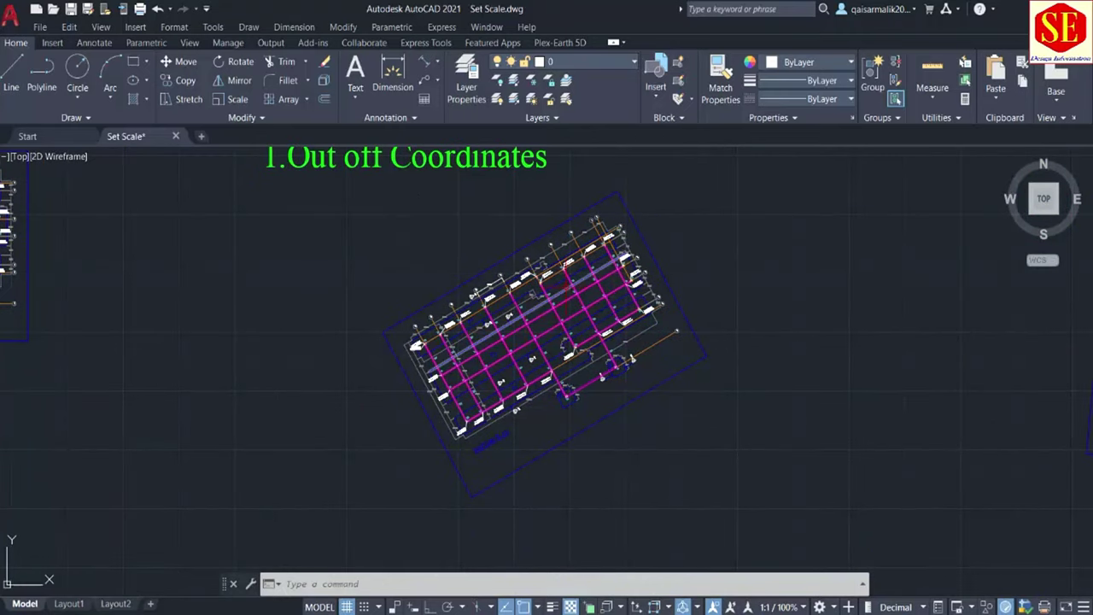
pyautogui.moveTo(519, 338)
pyautogui.mouseDown(button='middle')
pyautogui.moveTo(498, 317)
pyautogui.moveTo(486, 395)
pyautogui.mouseUp(button='middle')
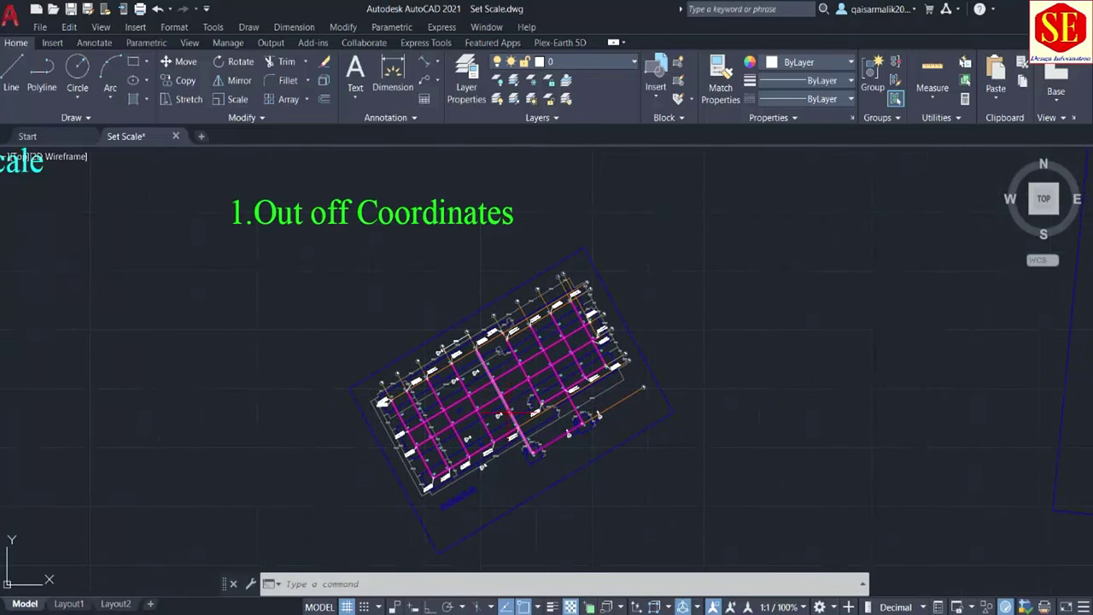
pyautogui.moveTo(462, 296); pyautogui.dragTo(458, 273, button='middle')
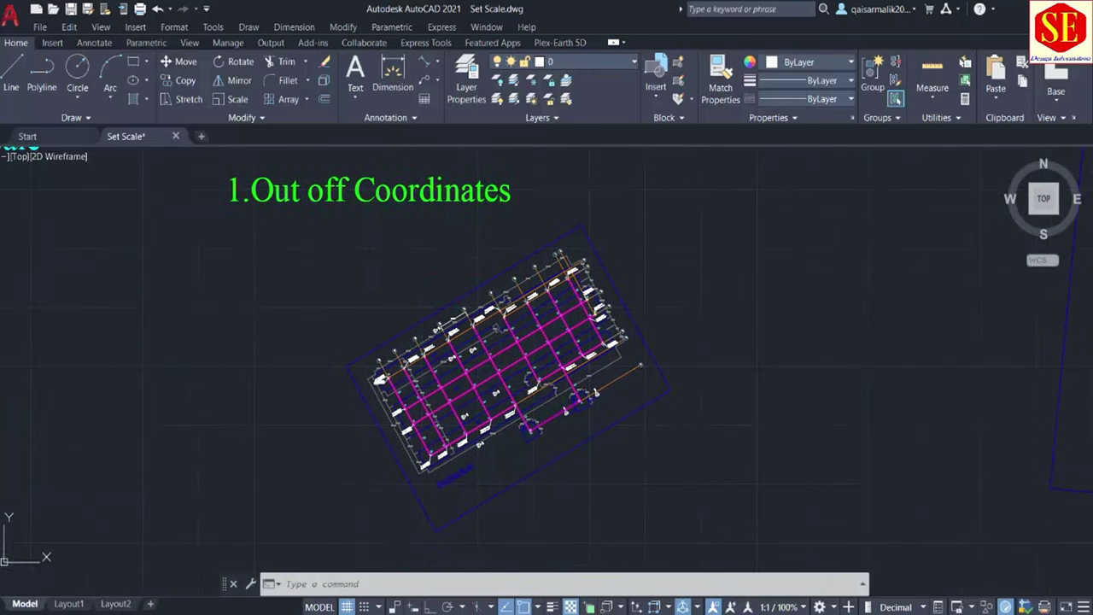
pyautogui.write('b')
pyautogui.press('Return')
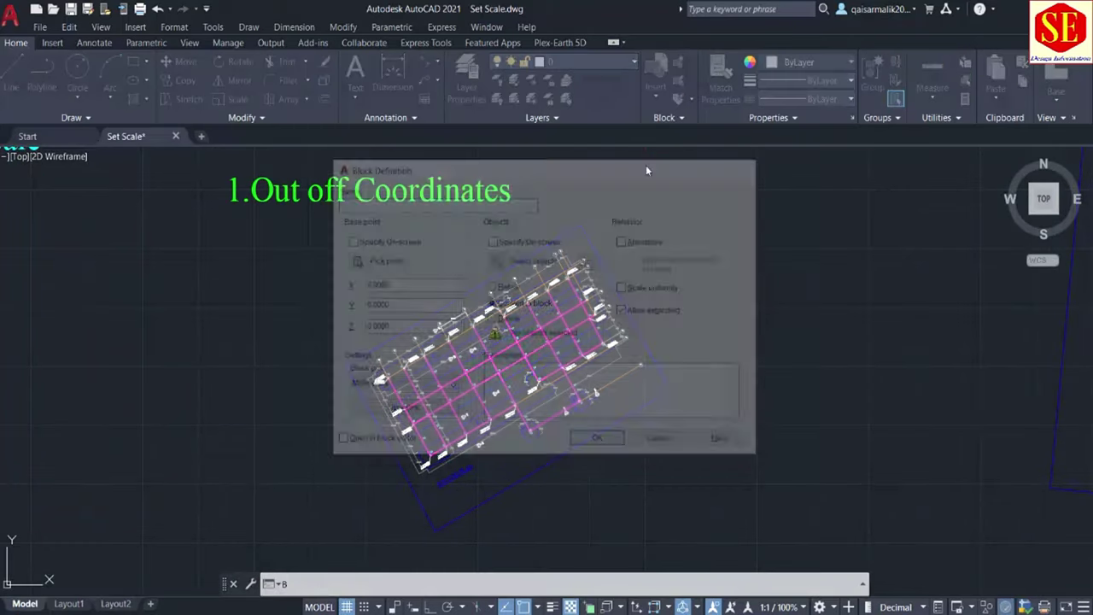
# Name the new block xyz1 and window-select the rotated footing plan objects
pyautogui.write('b')
pyautogui.press('Return')
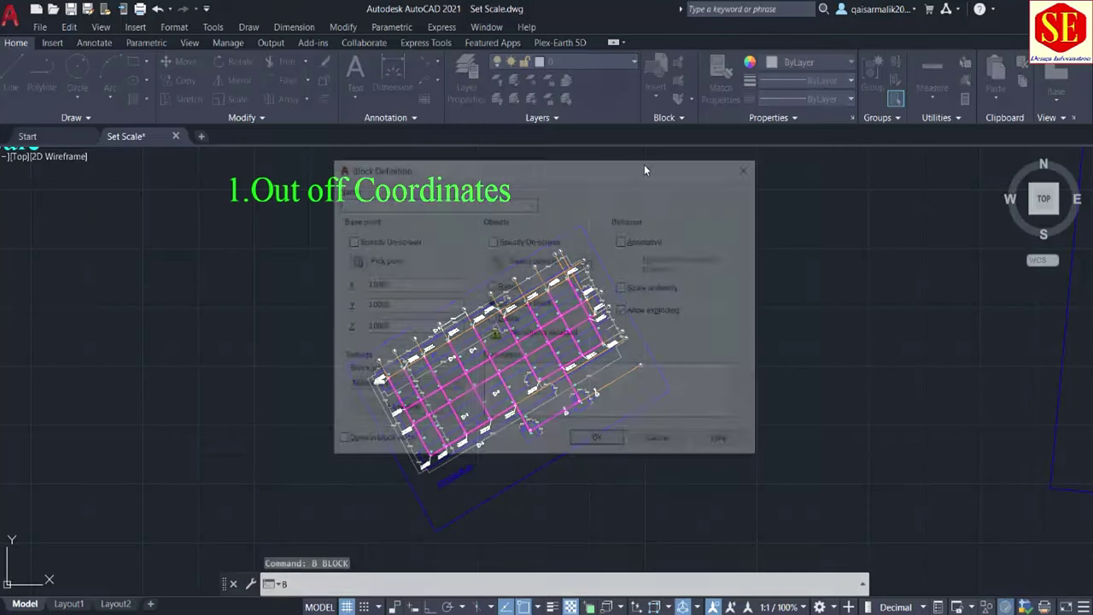
pyautogui.write('xyz1')
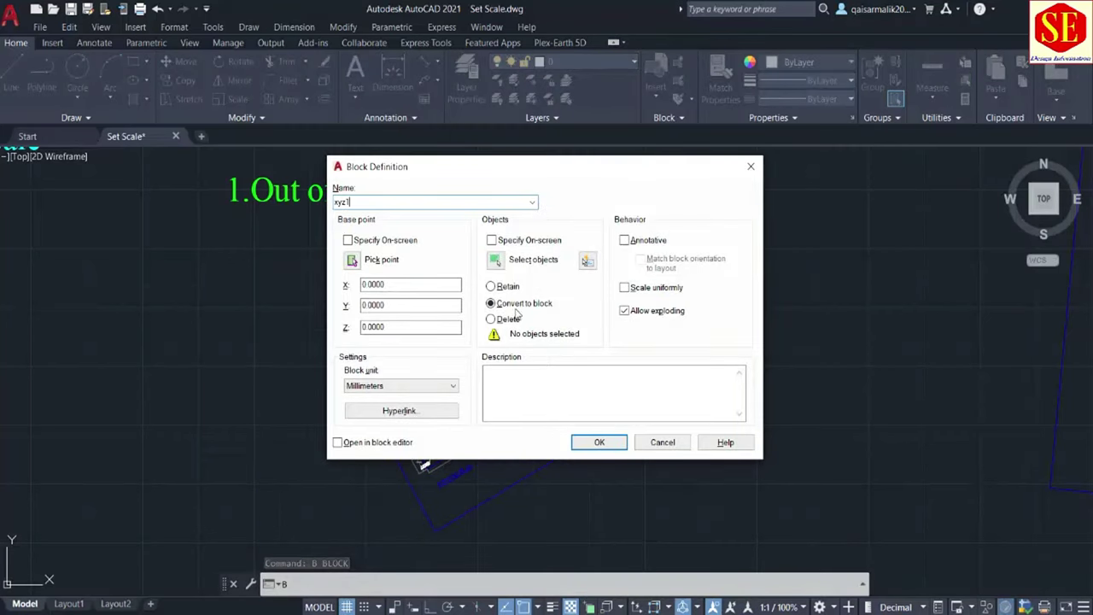
pyautogui.click(495, 260)
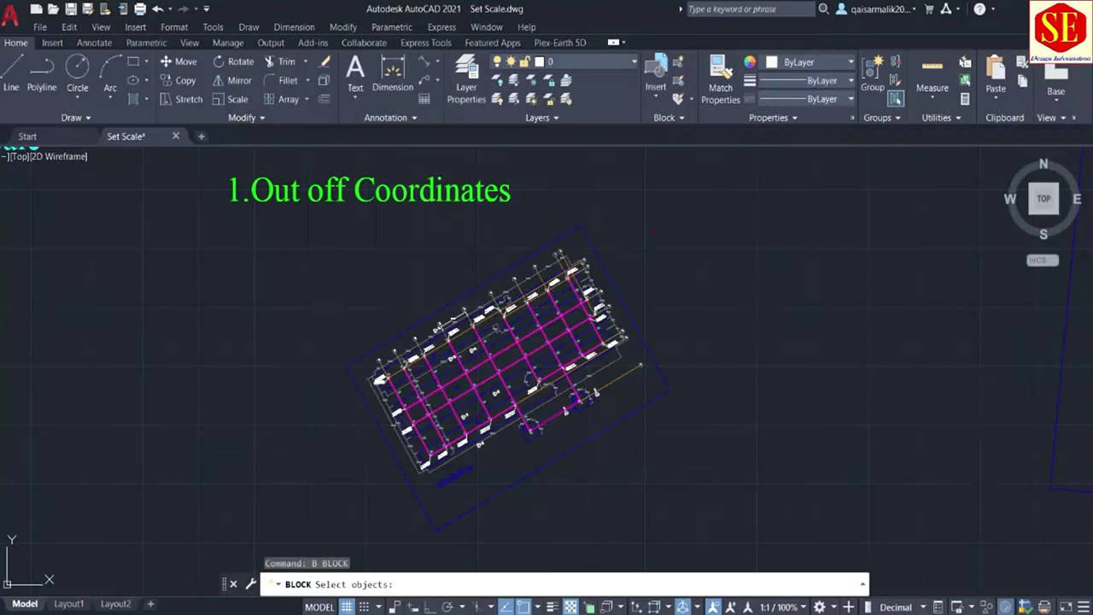
pyautogui.click(726, 266)
pyautogui.click(323, 501)
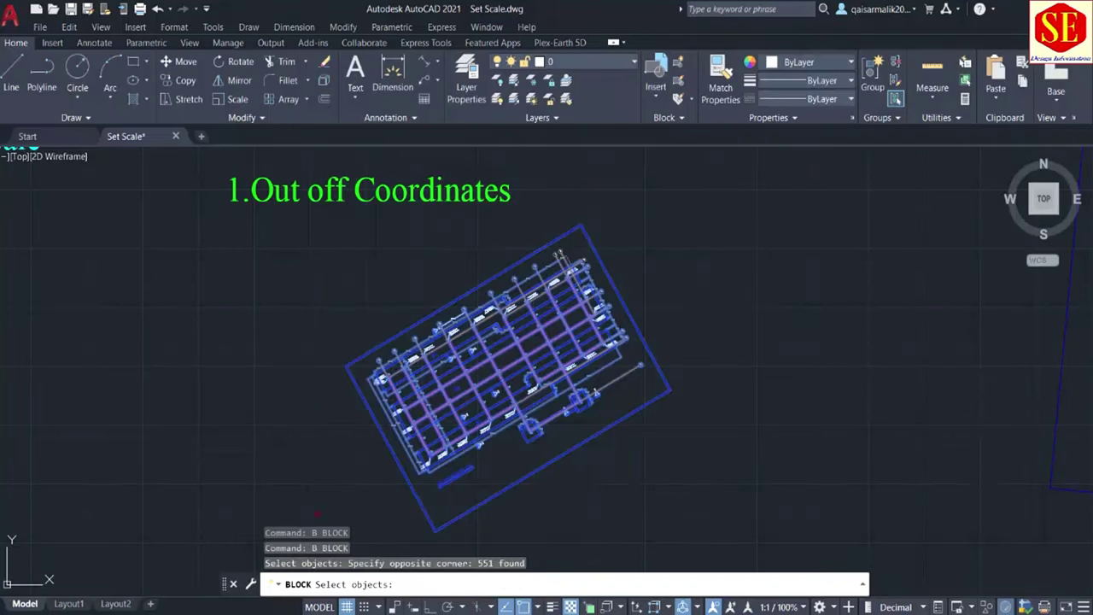
pyautogui.click(628, 219)
pyautogui.click(536, 276)
pyautogui.click(701, 261)
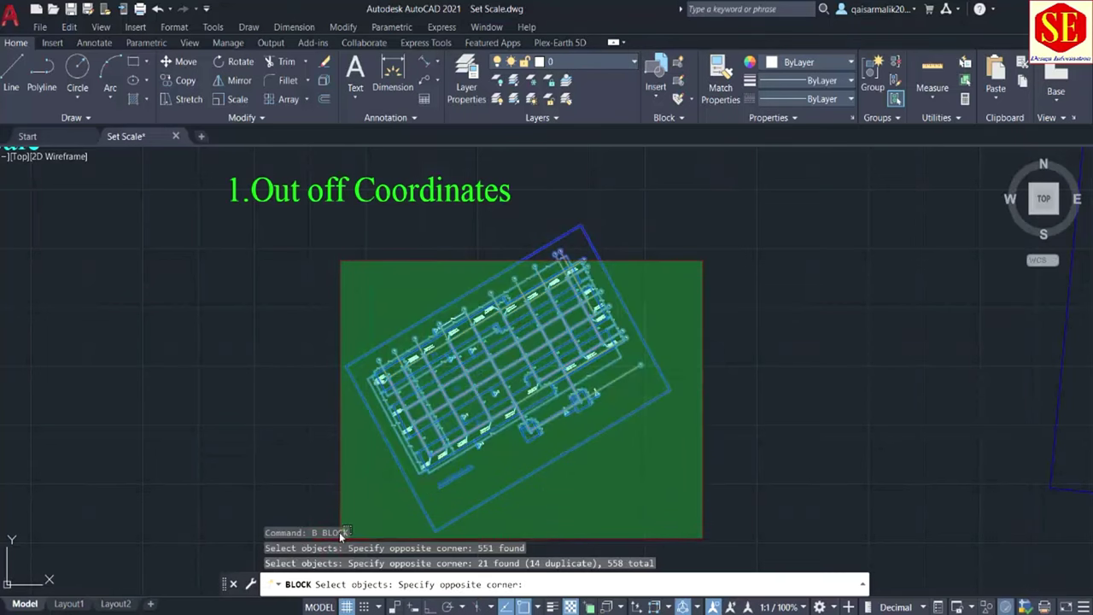
pyautogui.click(440, 407)
# Confirm the 558-object selection and create the xyz1 block
pyautogui.scroll(-3, 441, 406)
pyautogui.scroll(3, 441, 407)
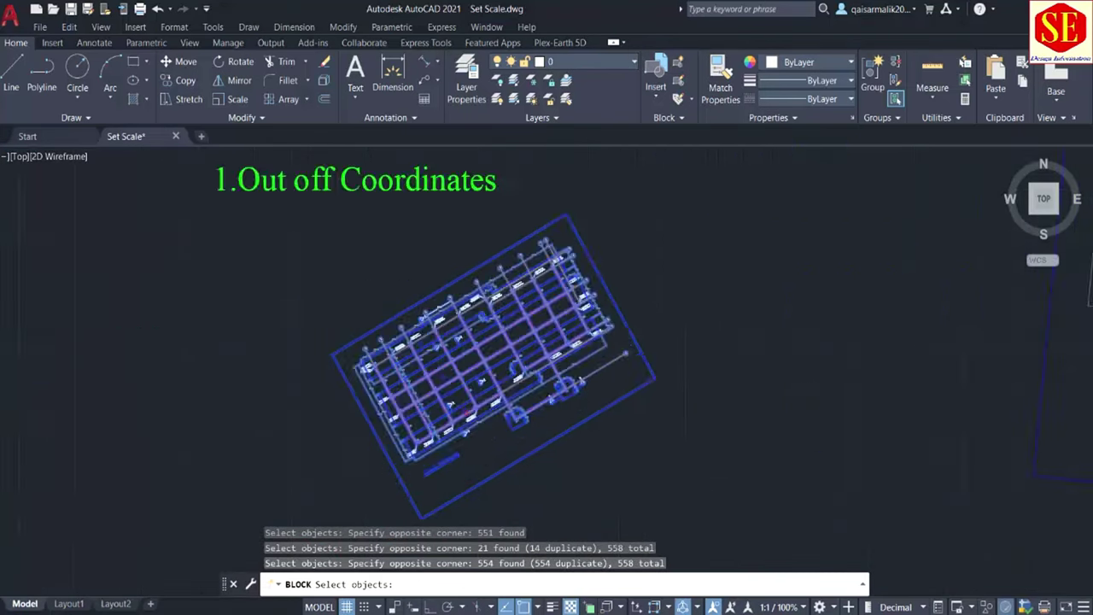
pyautogui.scroll(3, 440, 406)
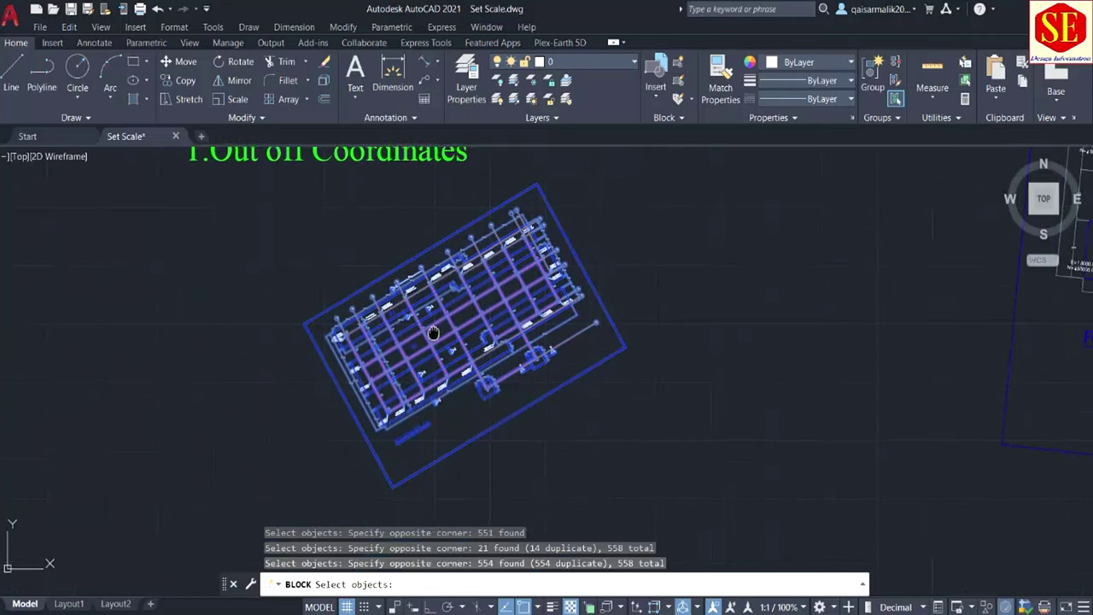
pyautogui.press('Return')
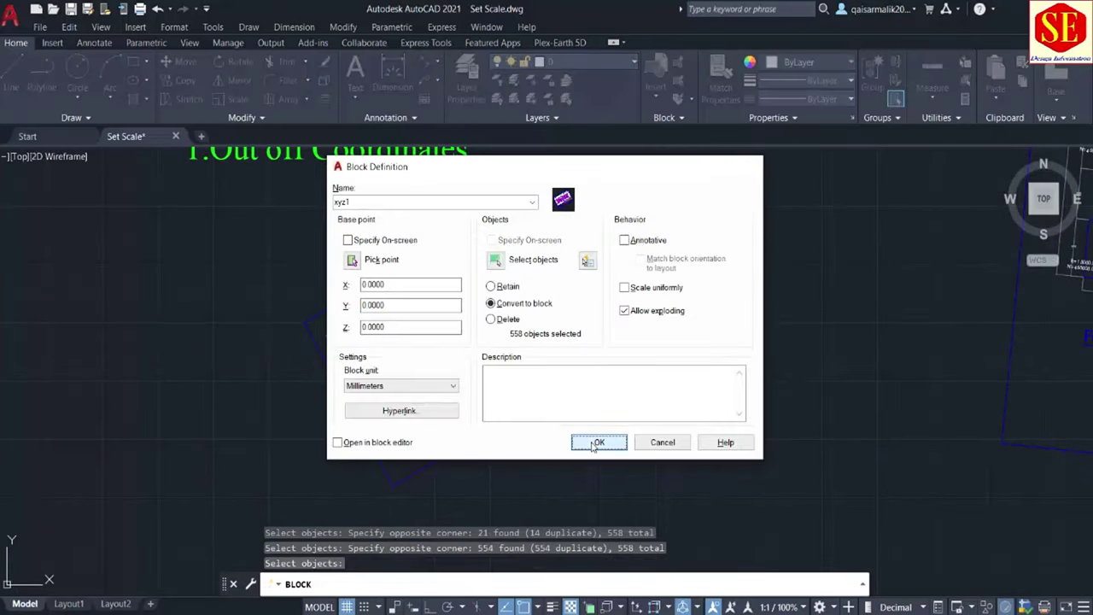
pyautogui.click(598, 442)
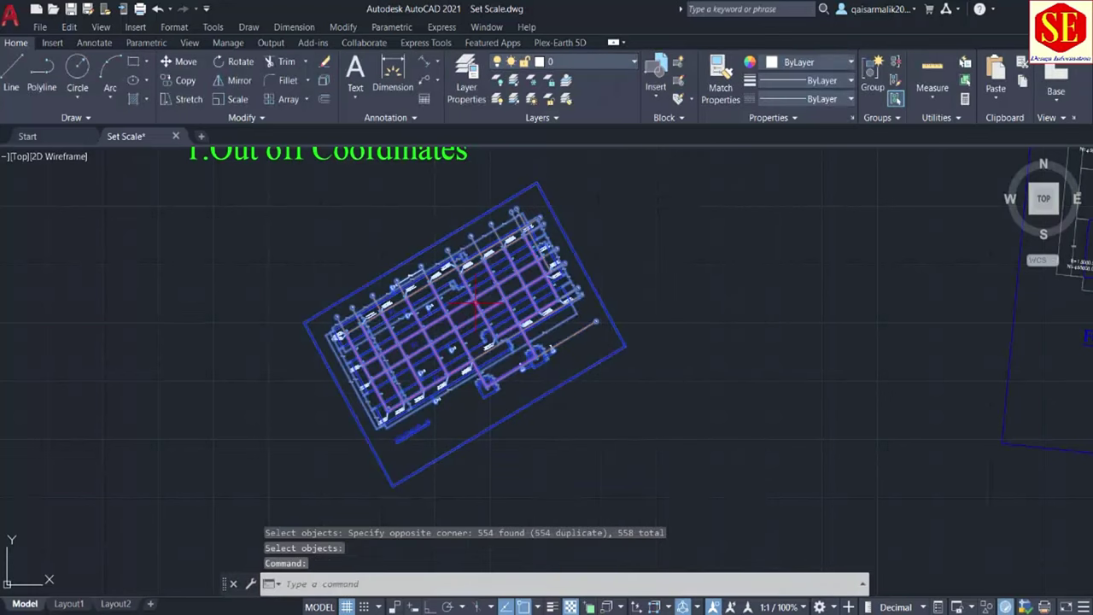
pyautogui.write('ro')
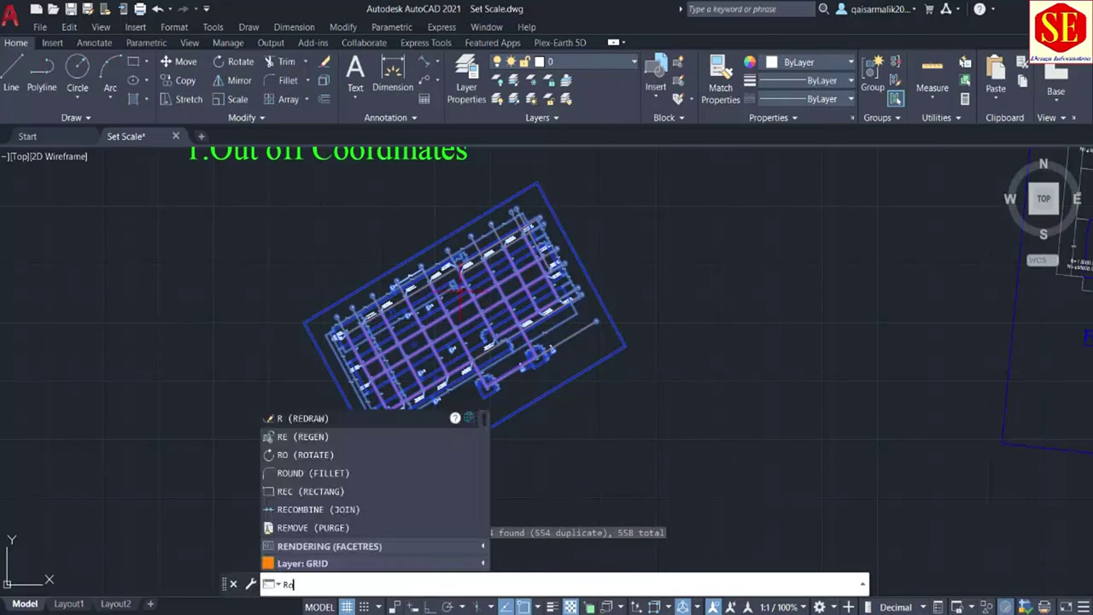
pyautogui.press('Return')
pyautogui.click(406, 326)
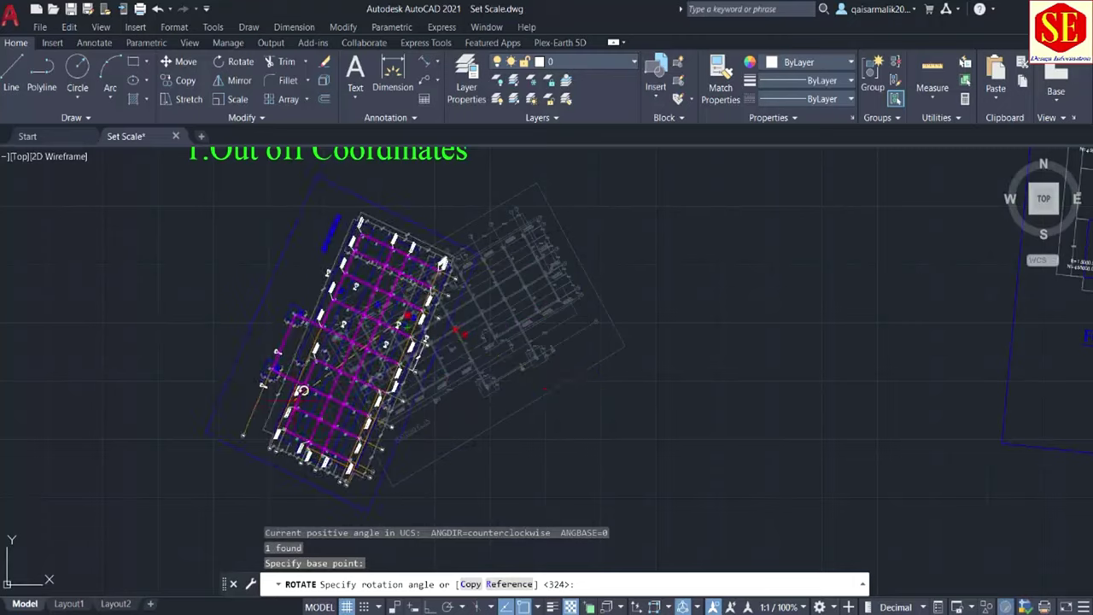
pyautogui.press('Escape')
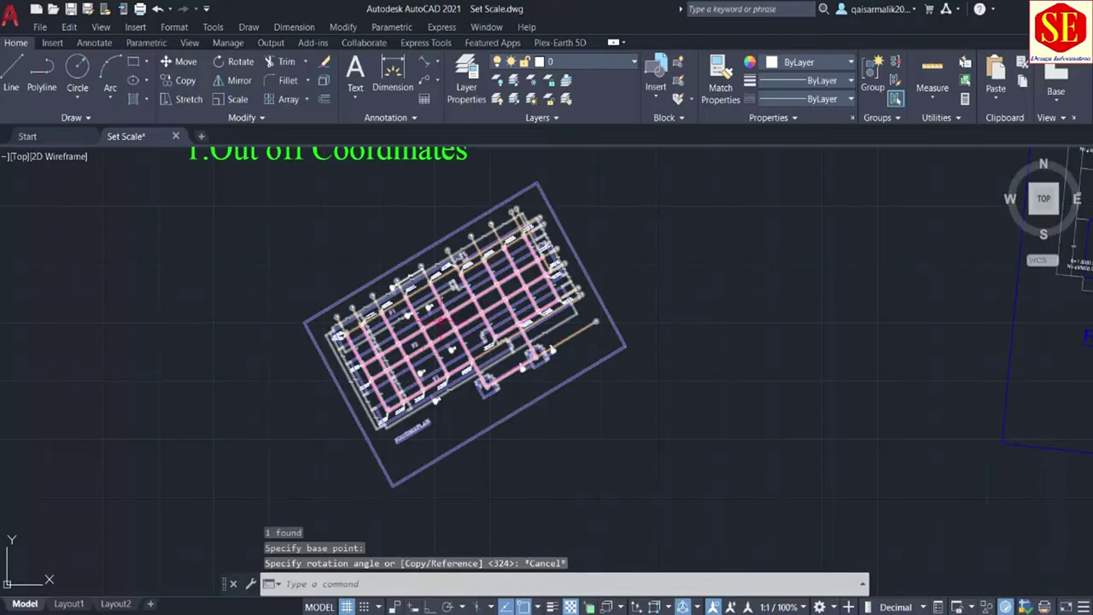
pyautogui.scroll(2, 424, 324)
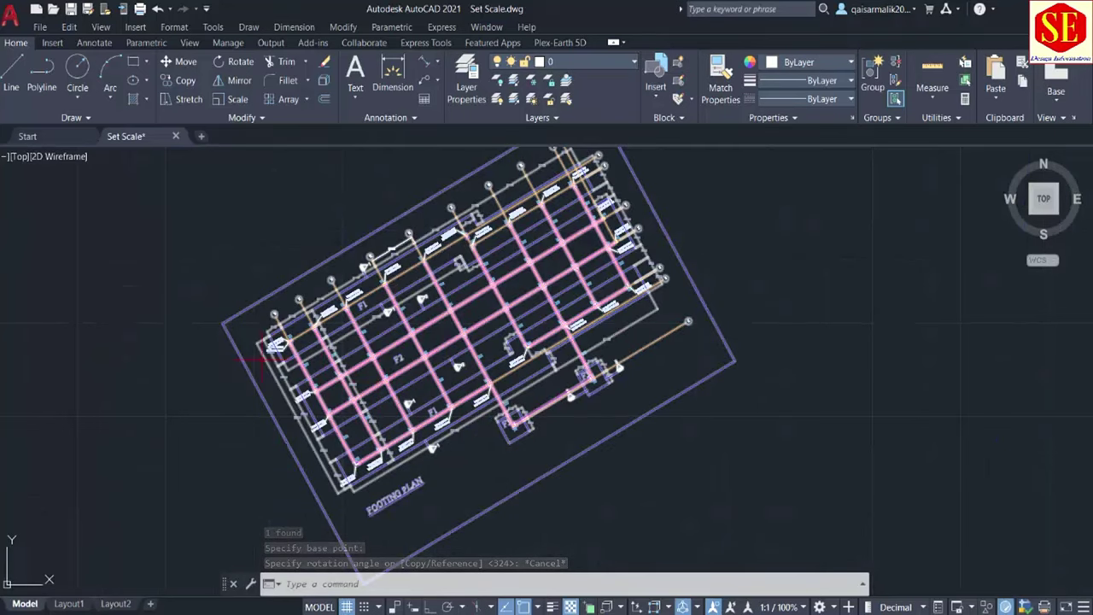
pyautogui.scroll(5, 324, 275)
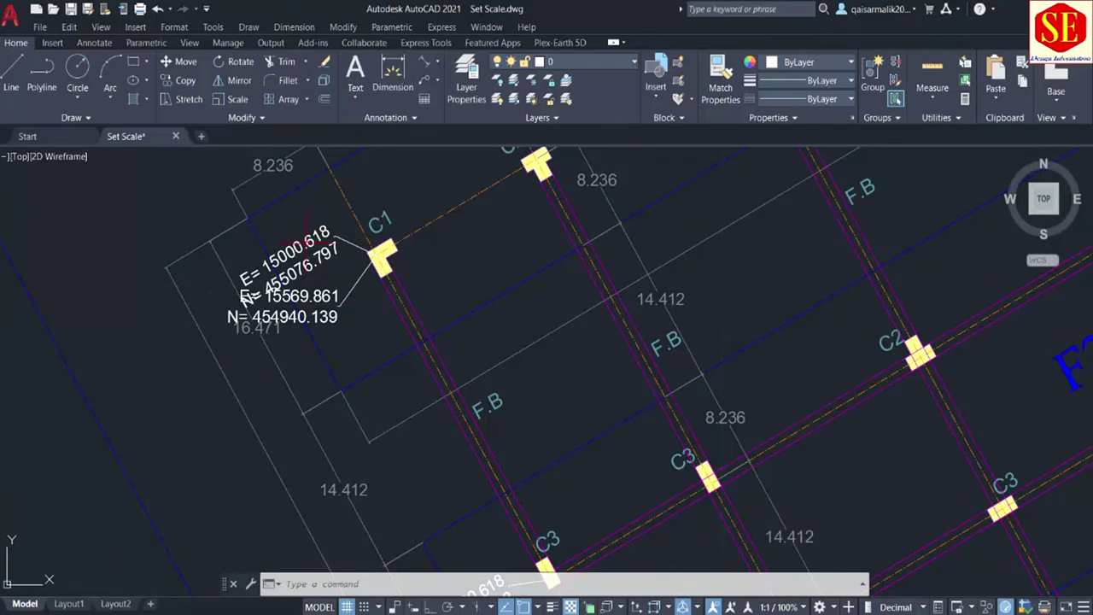
pyautogui.scroll(-5, 245, 297)
pyautogui.scroll(2, 246, 297)
pyautogui.scroll(3, 248, 297)
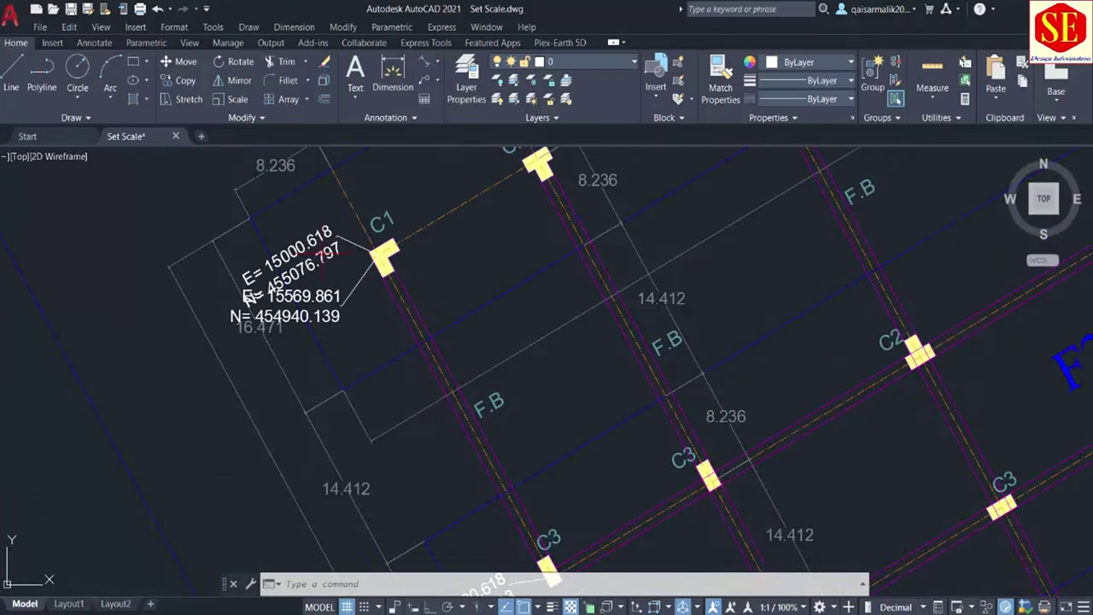
pyautogui.scroll(-4, 245, 297)
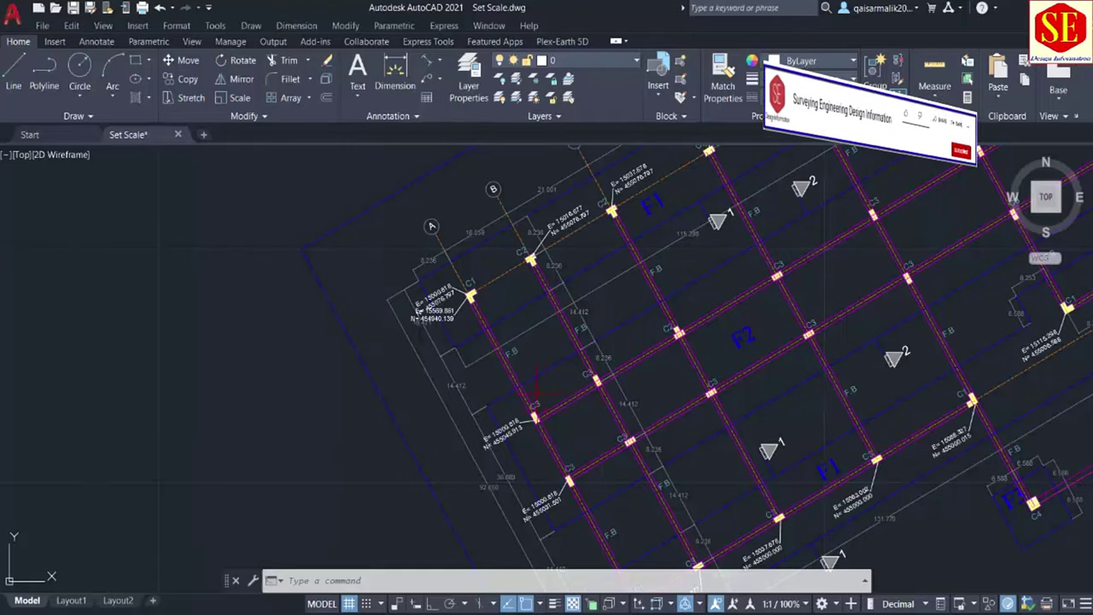
pyautogui.scroll(-4, 536, 394)
# Copy the xyz1 plan block via Clipboard > Copy, then open a new blank Drawing3
pyautogui.scroll(-1, 535, 394)
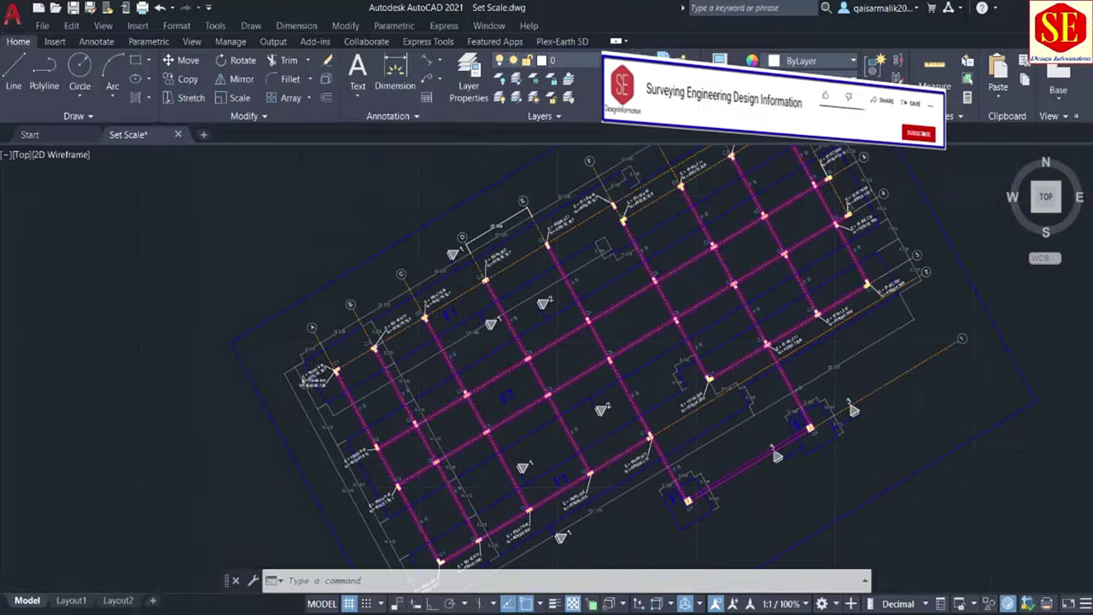
pyautogui.scroll(6, 550, 256)
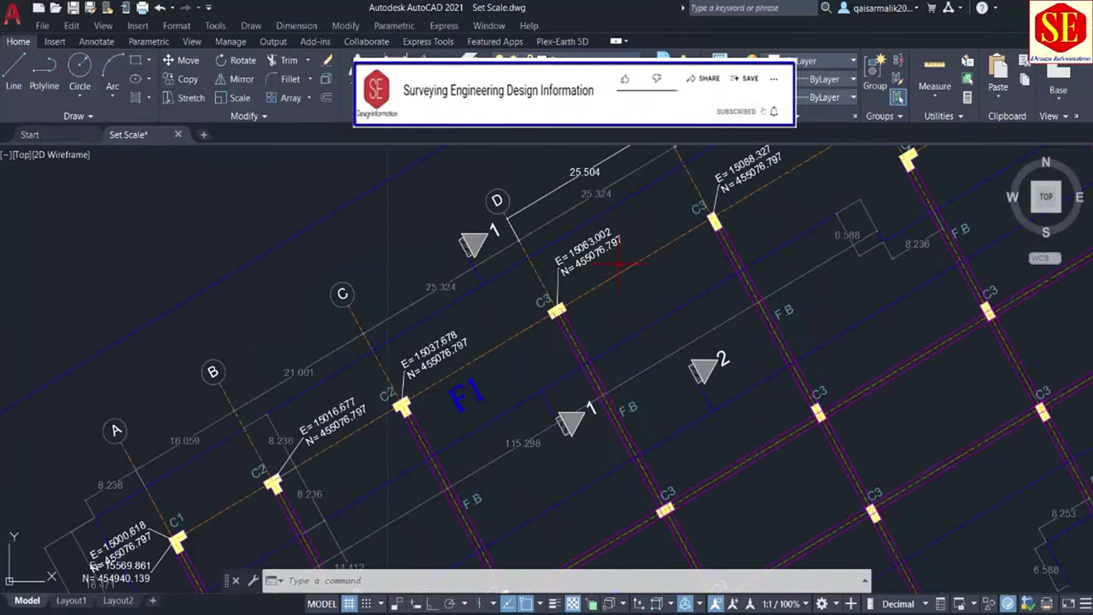
pyautogui.scroll(-5, 523, 273)
pyautogui.scroll(2, 495, 282)
pyautogui.scroll(-2, 469, 290)
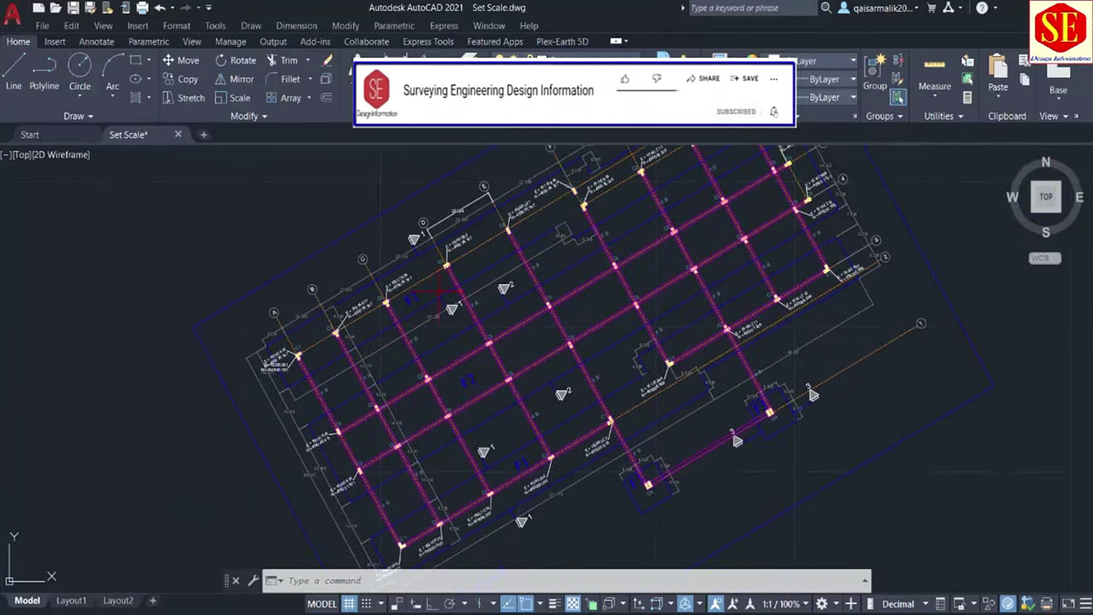
pyautogui.scroll(-1, 445, 299)
pyautogui.scroll(-3, 690, 385)
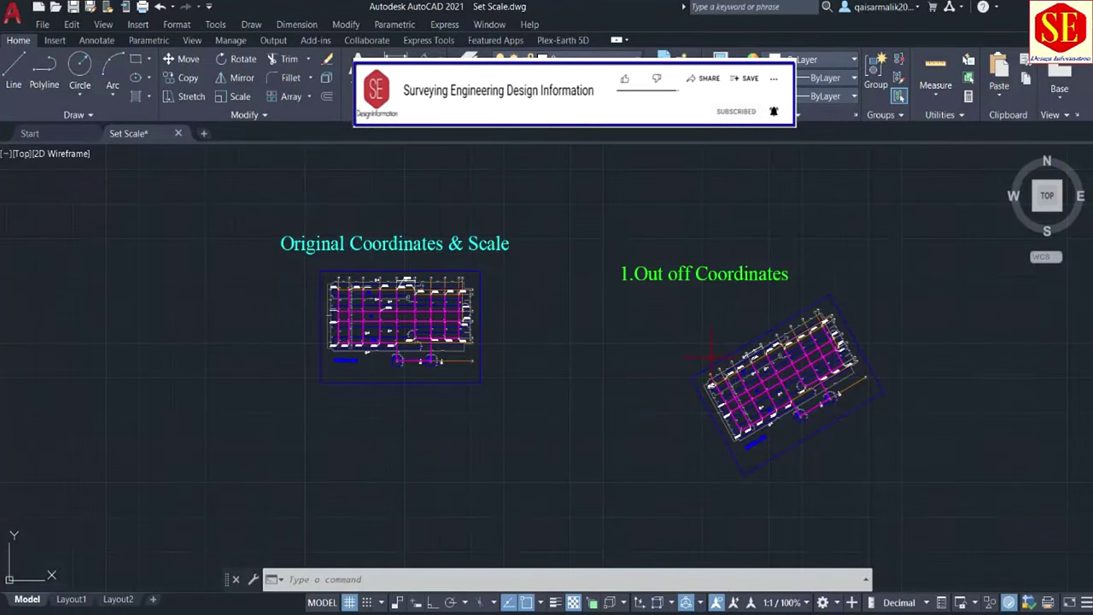
pyautogui.click(707, 366)
pyautogui.rightClick(709, 367)
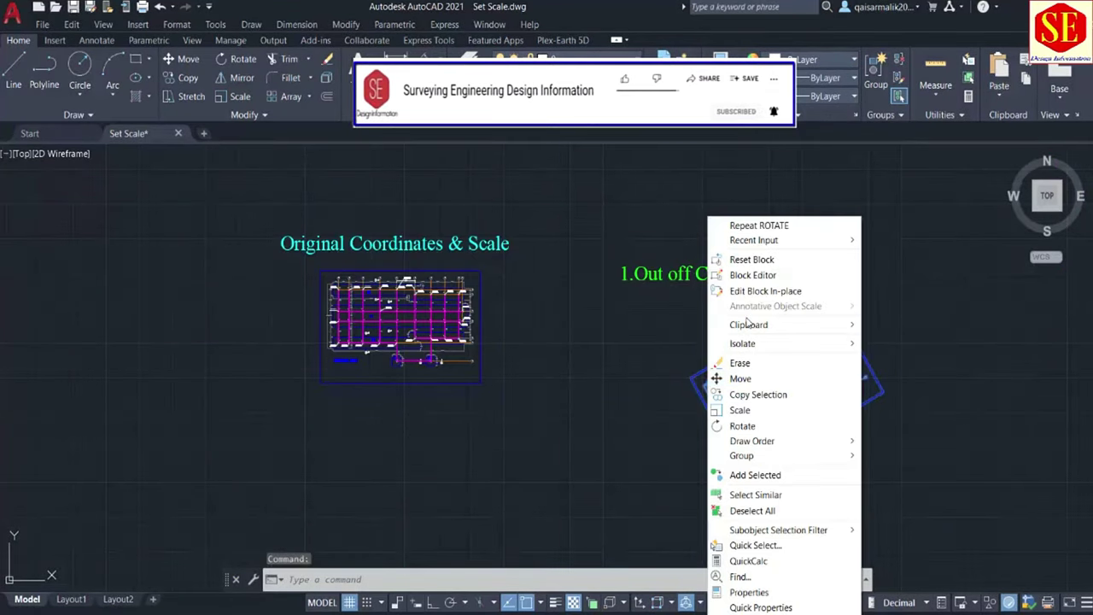
pyautogui.click(888, 341)
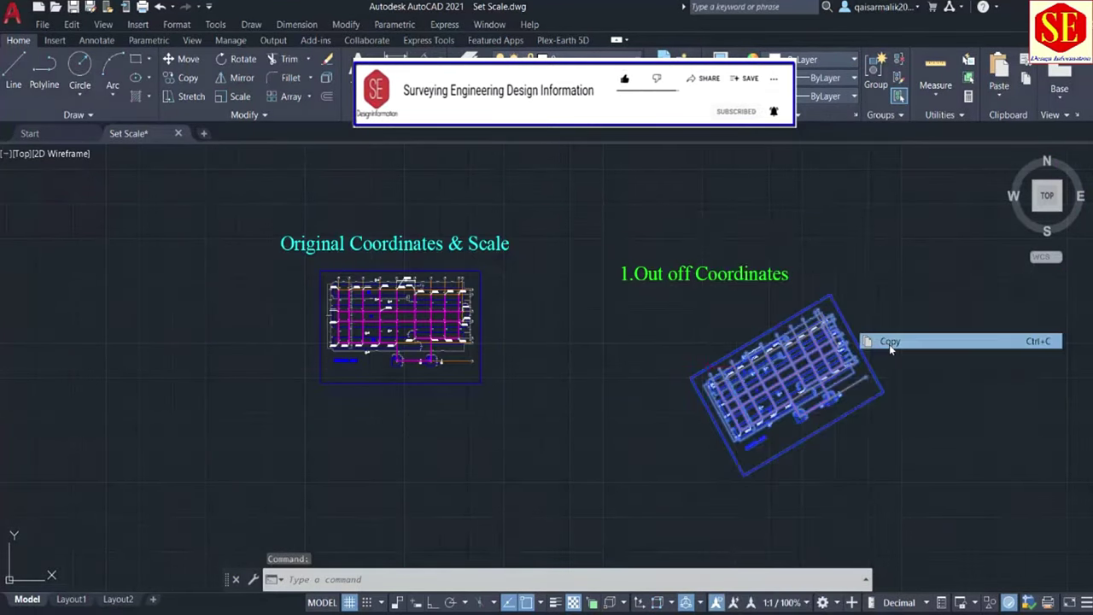
pyautogui.click(203, 134)
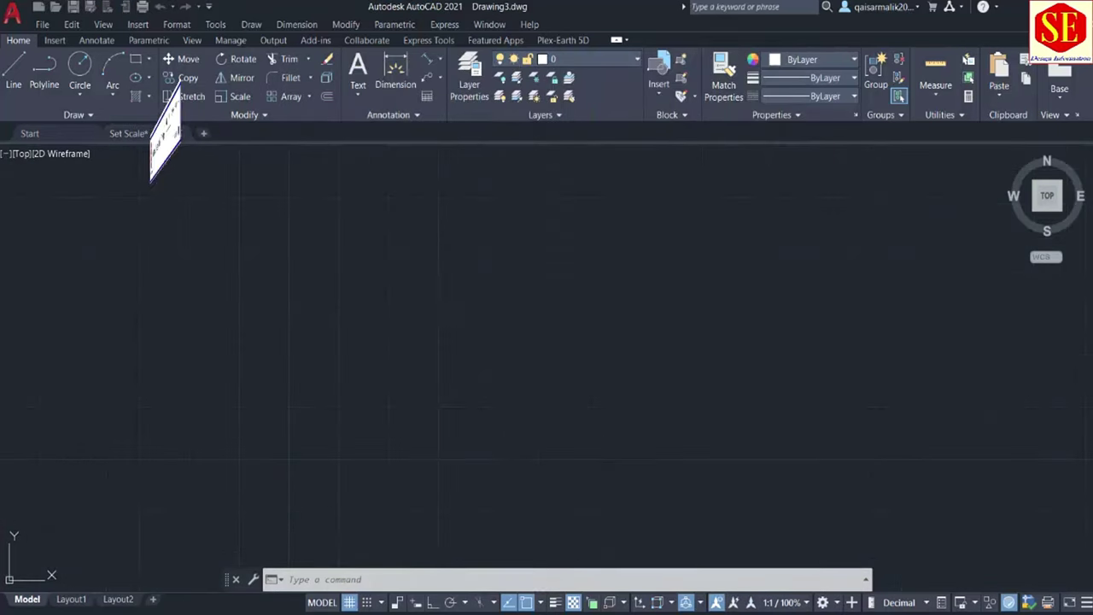
# Paste the block into Drawing3 with Edit > Paste to Original Coordinates
pyautogui.rightClick(458, 256)
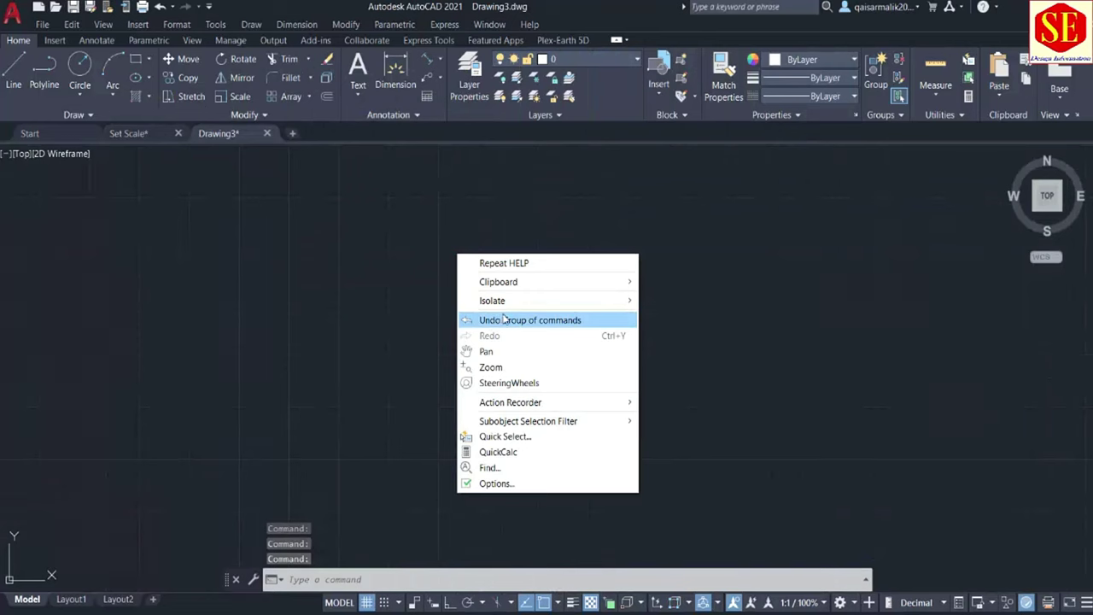
pyautogui.moveTo(512, 282)
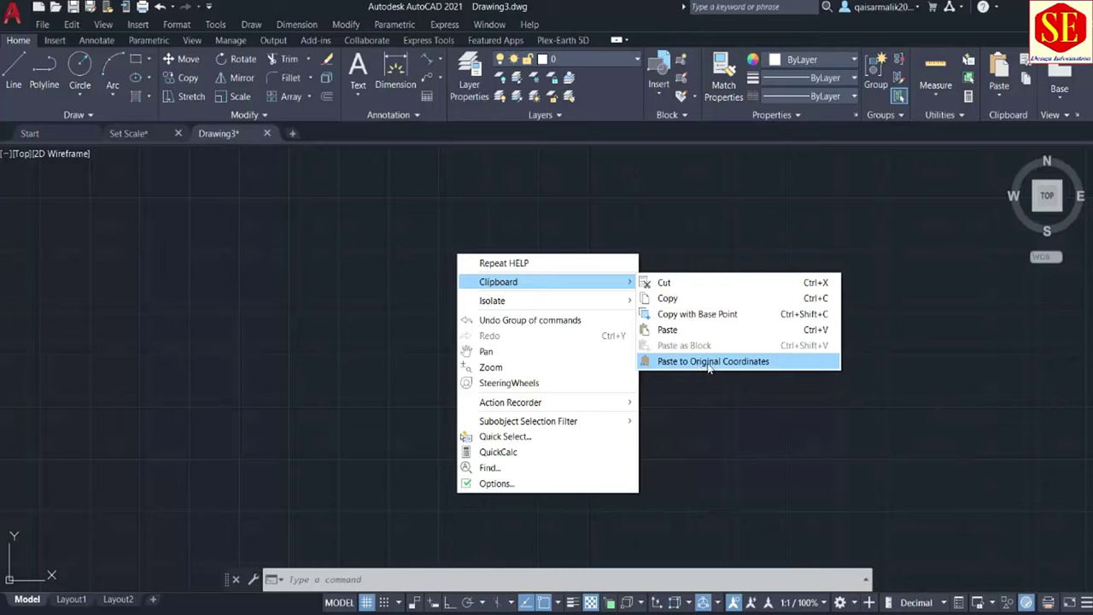
pyautogui.press('Escape')
pyautogui.click(72, 24)
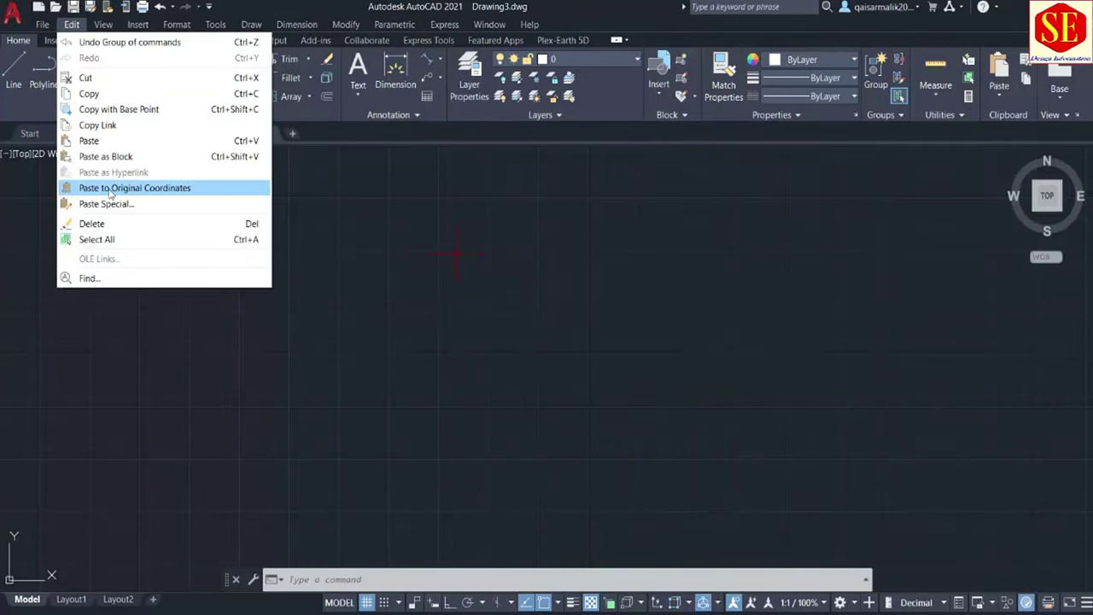
pyautogui.click(150, 193)
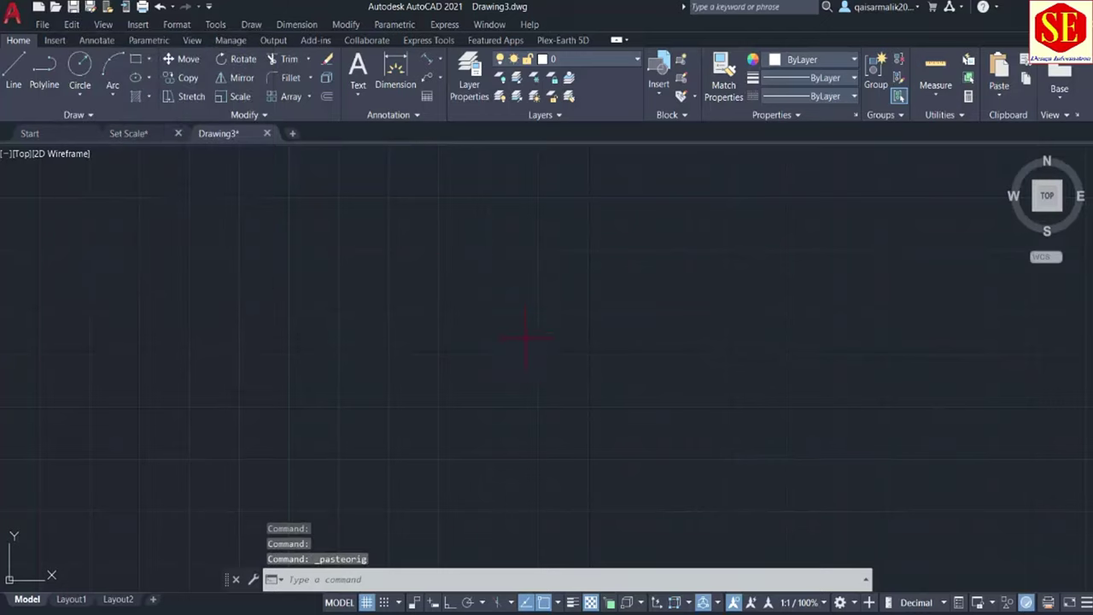
# Zoom to extents to show the whole pasted plan, then switch to the PDF
pyautogui.write('z')
pyautogui.press('Return')
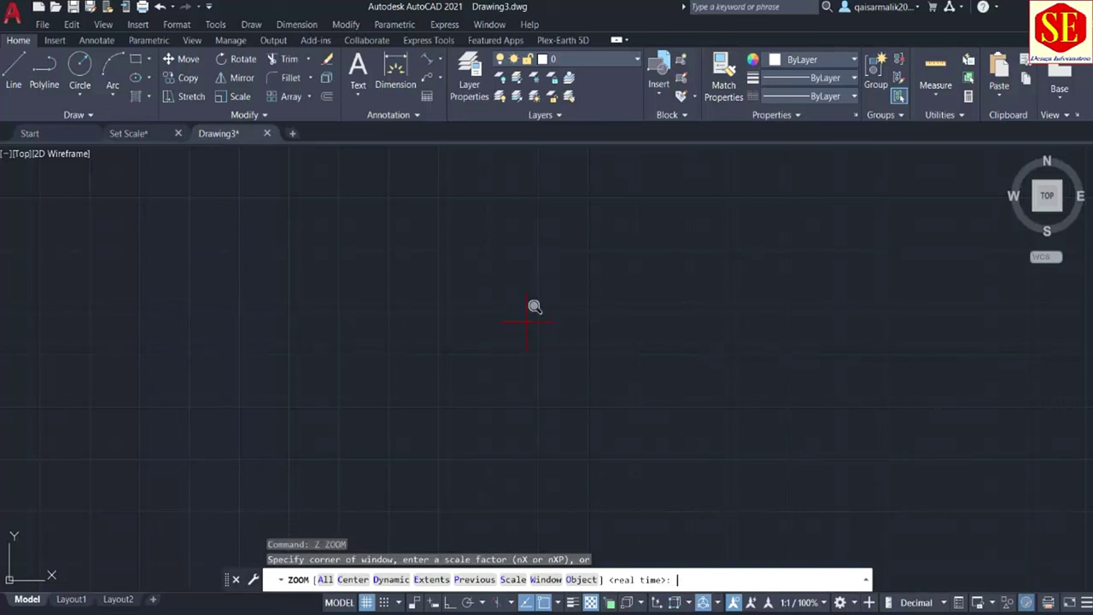
pyautogui.press('Return')
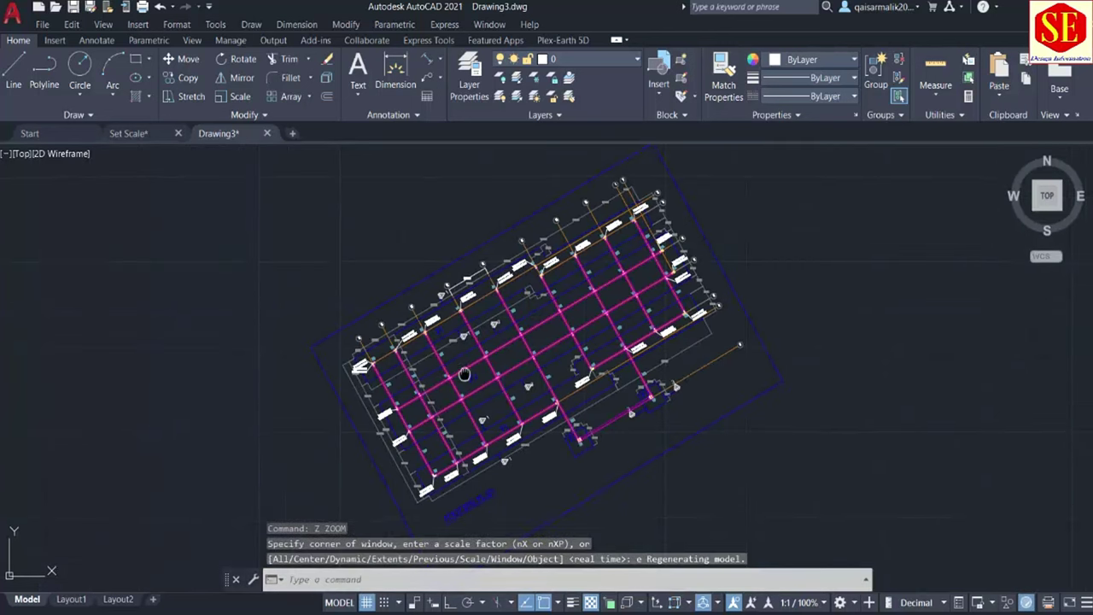
pyautogui.scroll(2, 442, 342)
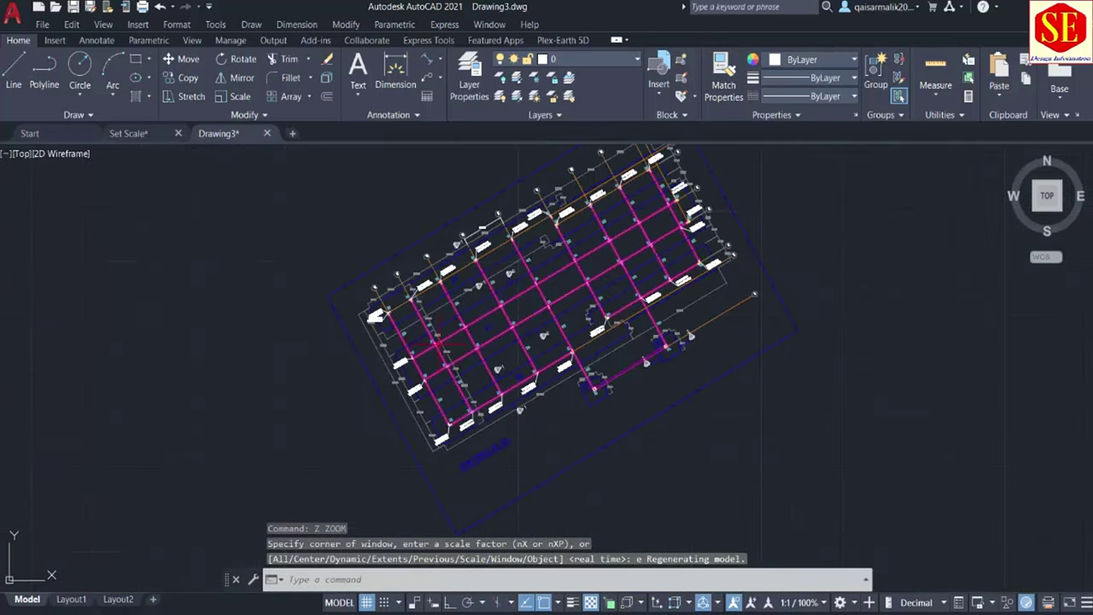
pyautogui.hotkey('alt', 'Tab')
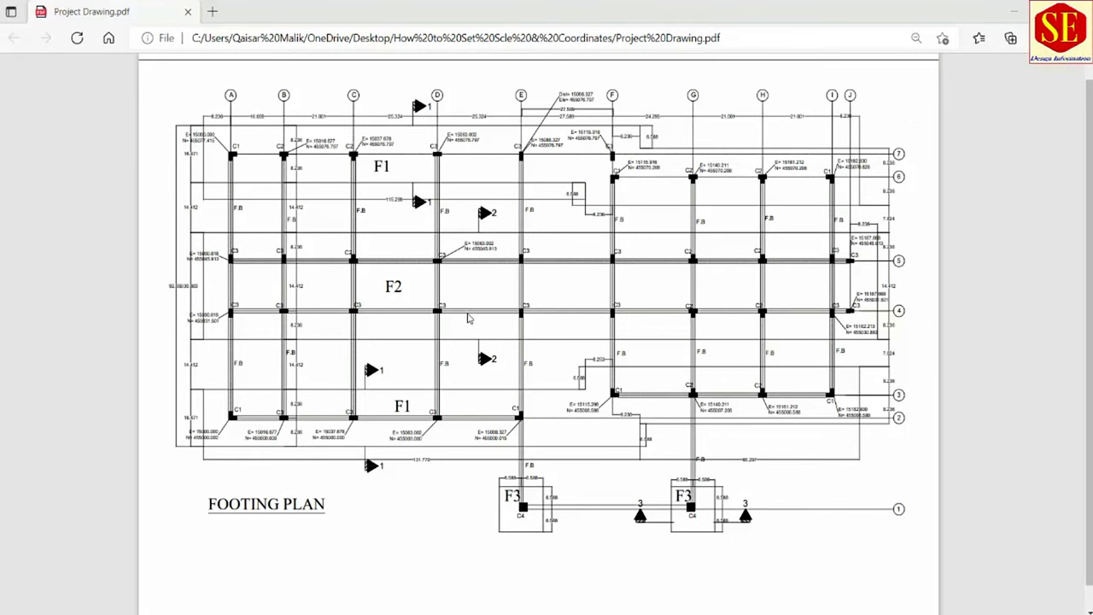
# Zoom the PDF into the upper-left columns to read their E/N values, then return to Drawing3
pyautogui.keyDown('ctrl'); pyautogui.scroll(1, 239, 128); pyautogui.keyUp('ctrl')
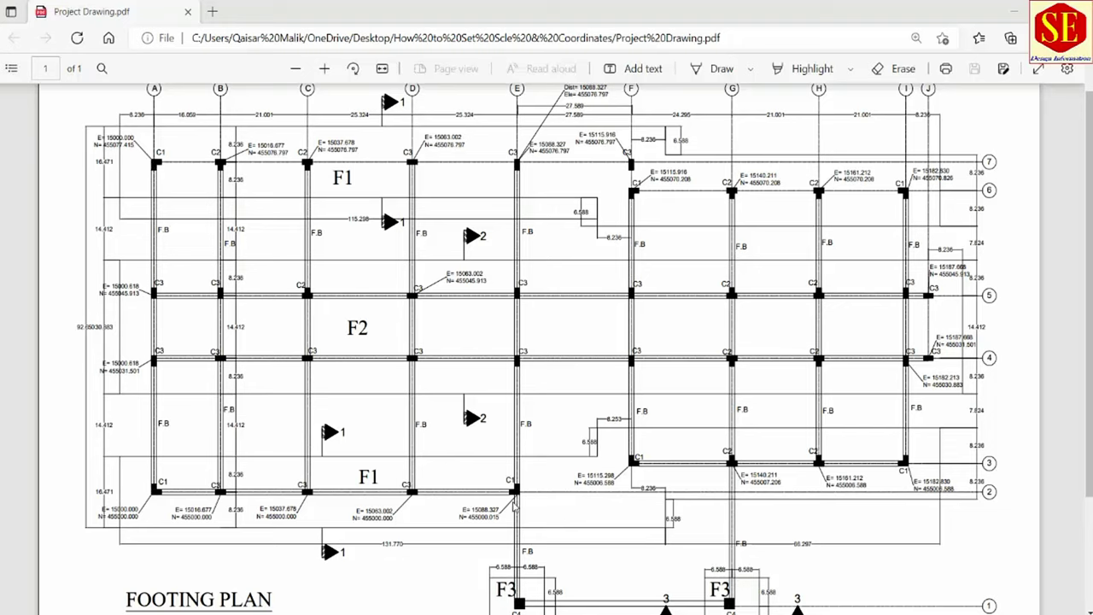
pyautogui.keyDown('ctrl'); pyautogui.scroll(3, 137, 143); pyautogui.keyUp('ctrl')
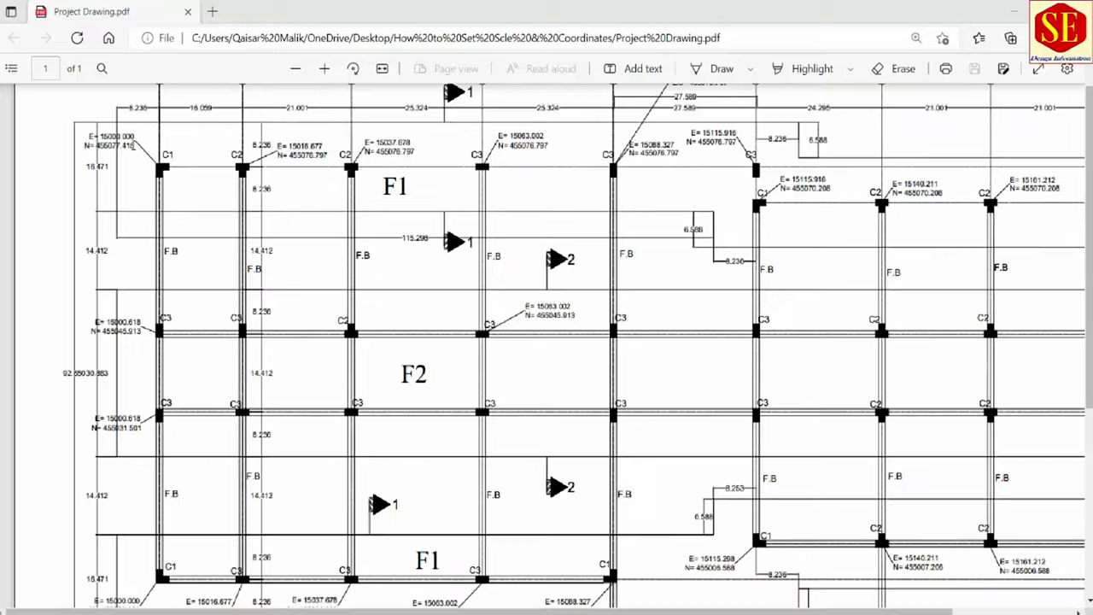
pyautogui.hscroll(-2, 312, 256)
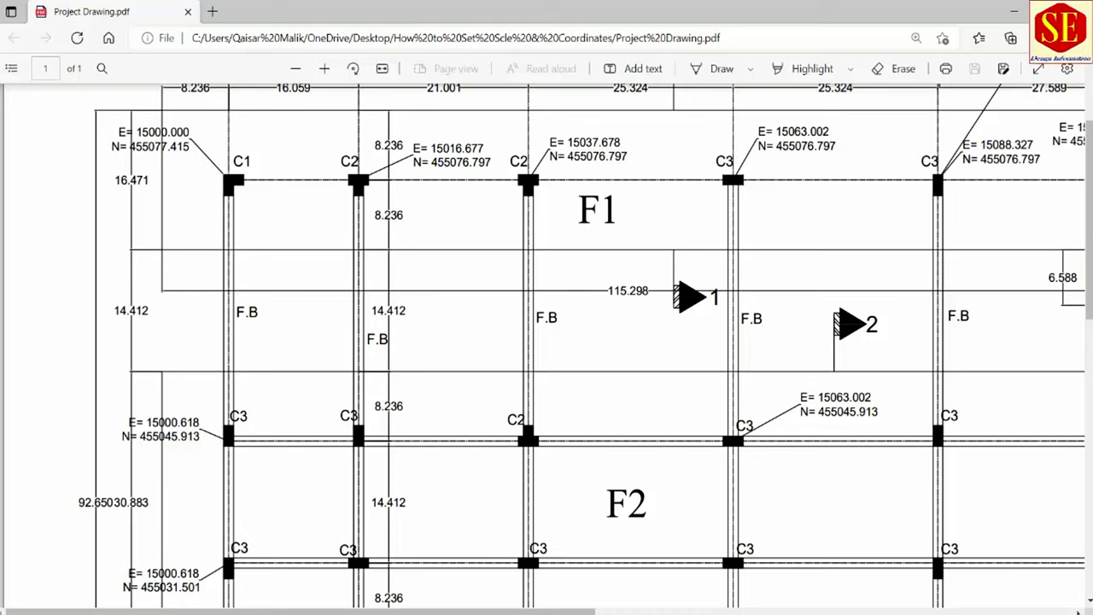
pyautogui.click(695, 565)
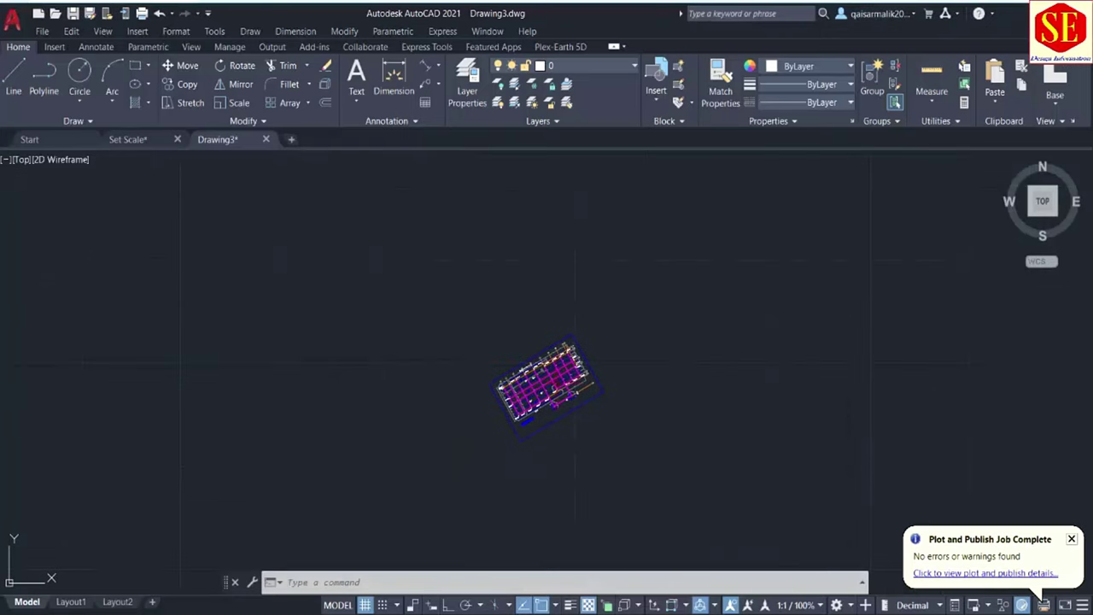
pyautogui.scroll(3, 542, 384)
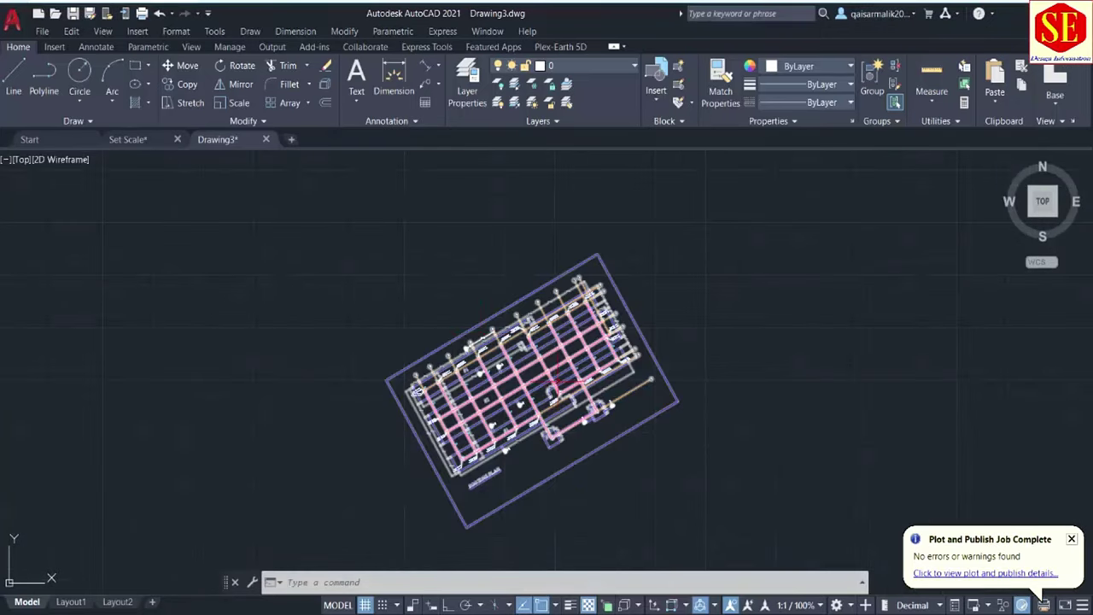
pyautogui.click(141, 139)
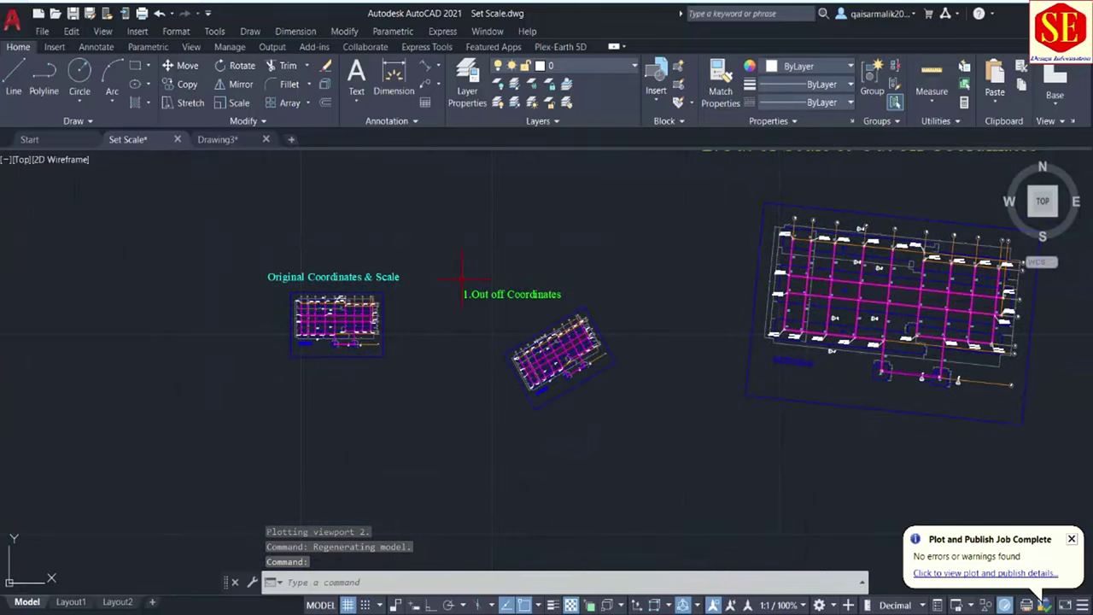
pyautogui.scroll(2, 598, 348)
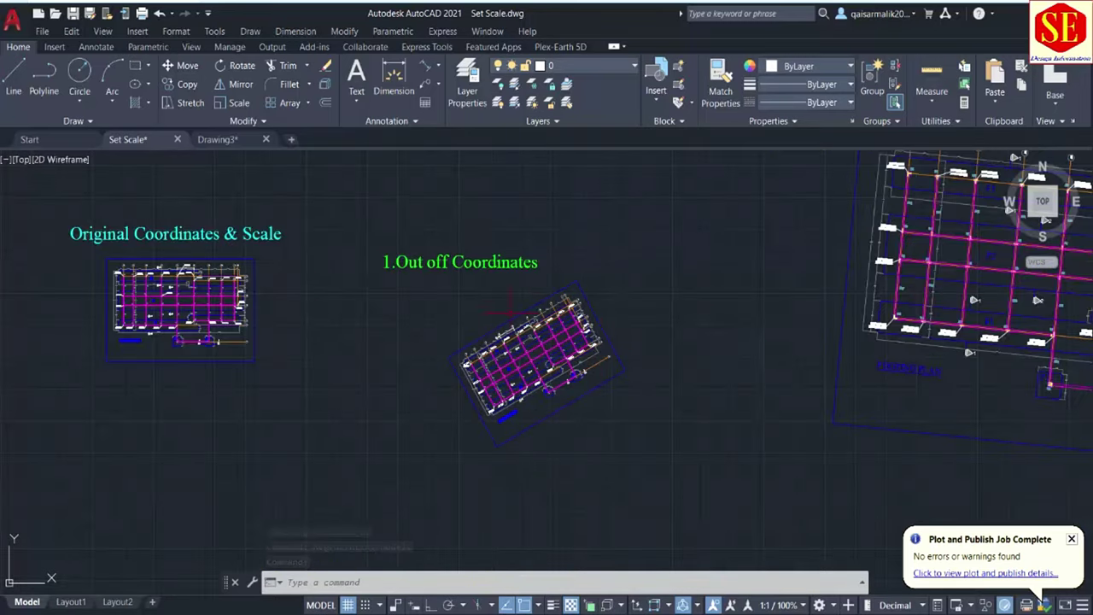
pyautogui.moveTo(839, 363); pyautogui.dragTo(678, 384, button='middle')
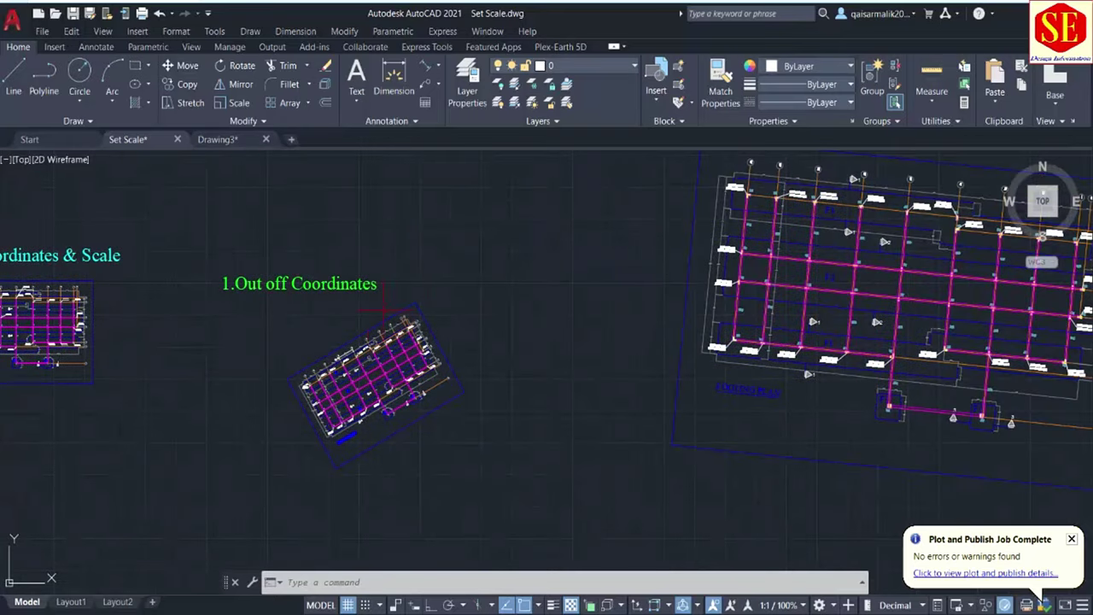
pyautogui.click(222, 140)
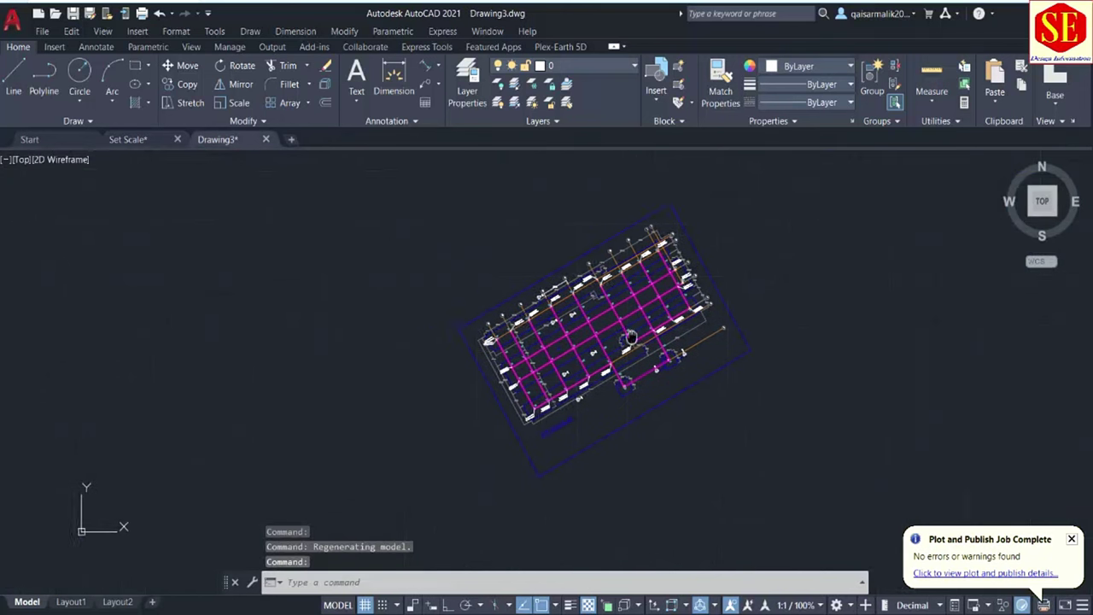
# Start a polyline at 15000,455077.415, checking C1's coordinates in the PDF
pyautogui.write('P')
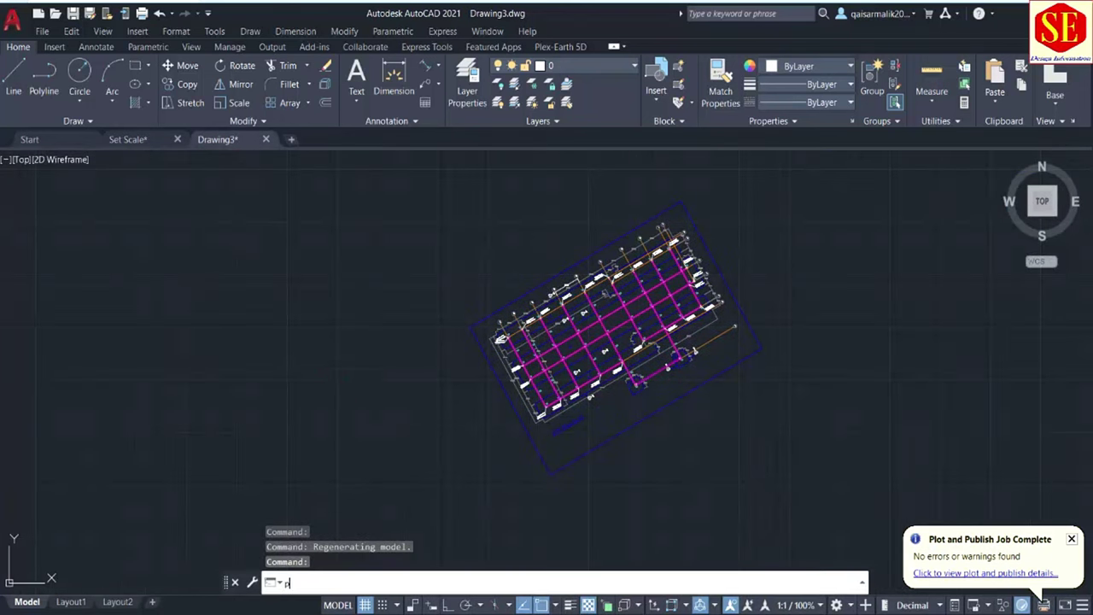
pyautogui.write('L')
pyautogui.press('Return')
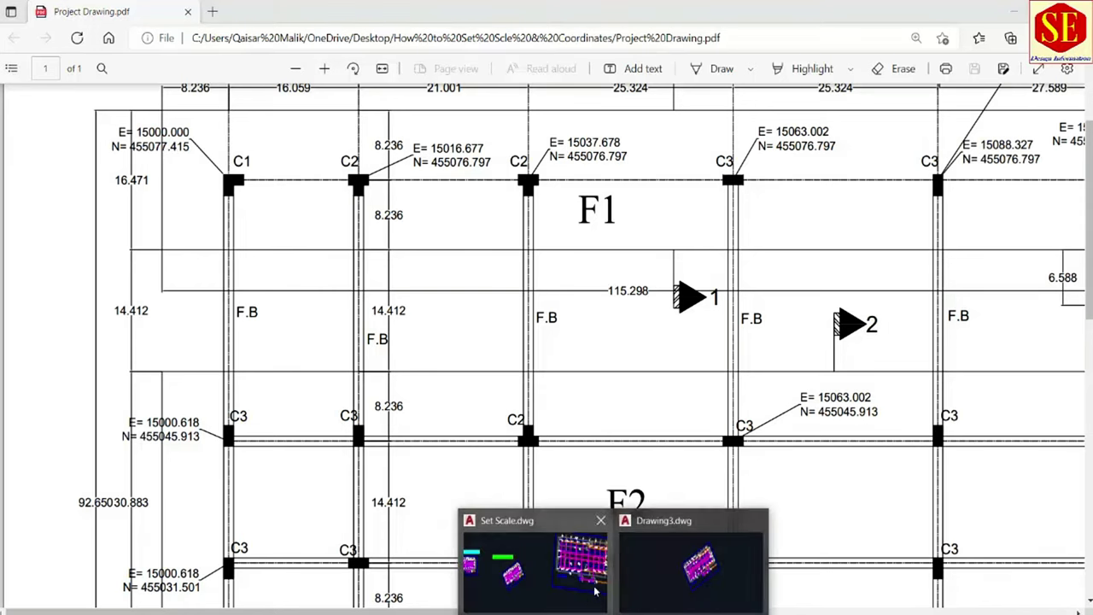
pyautogui.click(687, 559)
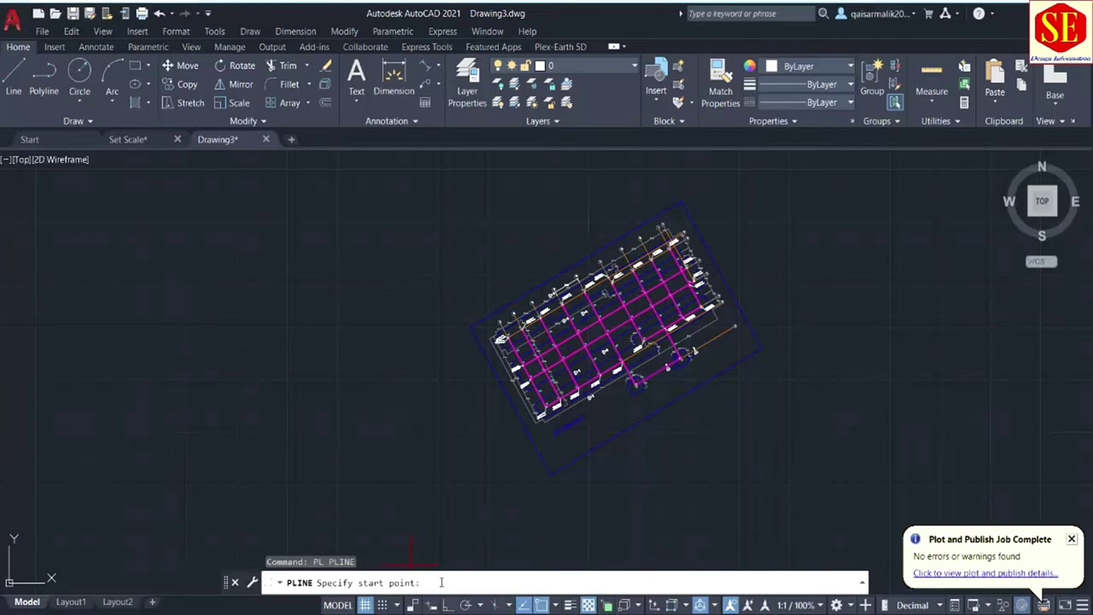
pyautogui.write('15')
pyautogui.write('000')
pyautogui.write(',')
pyautogui.write('455')
pyautogui.write('077')
pyautogui.write('.415')
pyautogui.hotkey('alt', 'Tab')
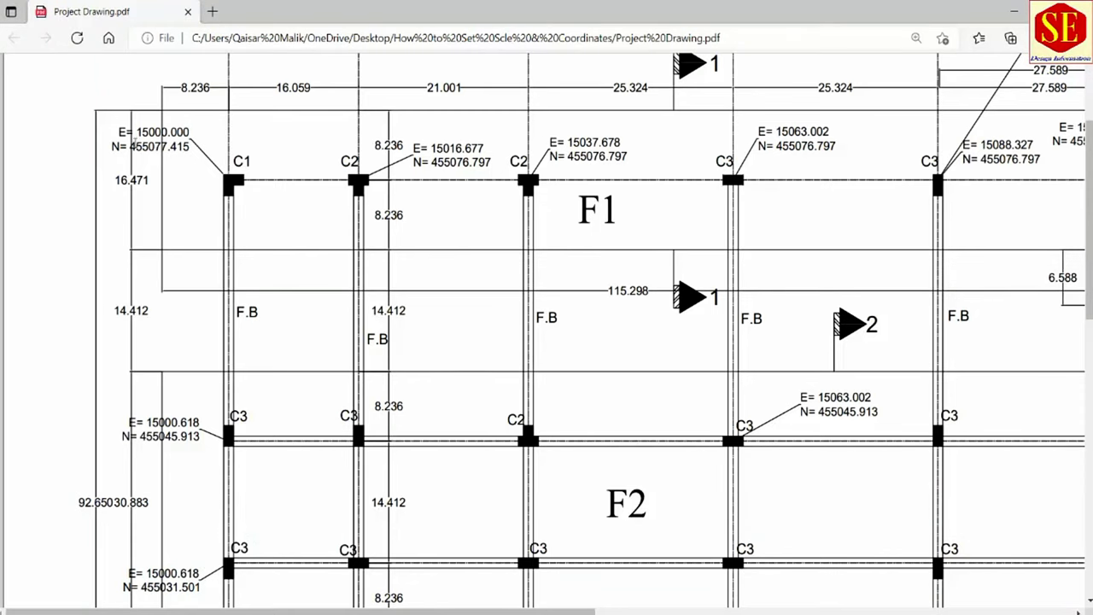
pyautogui.moveTo(586, 608)
pyautogui.click(692, 572)
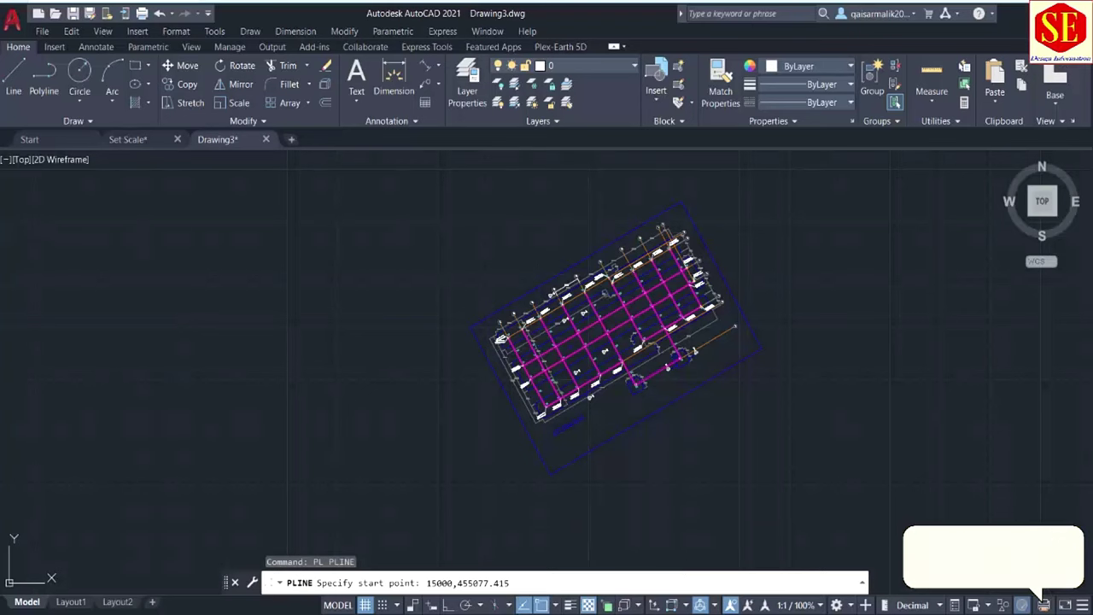
pyautogui.press('Return')
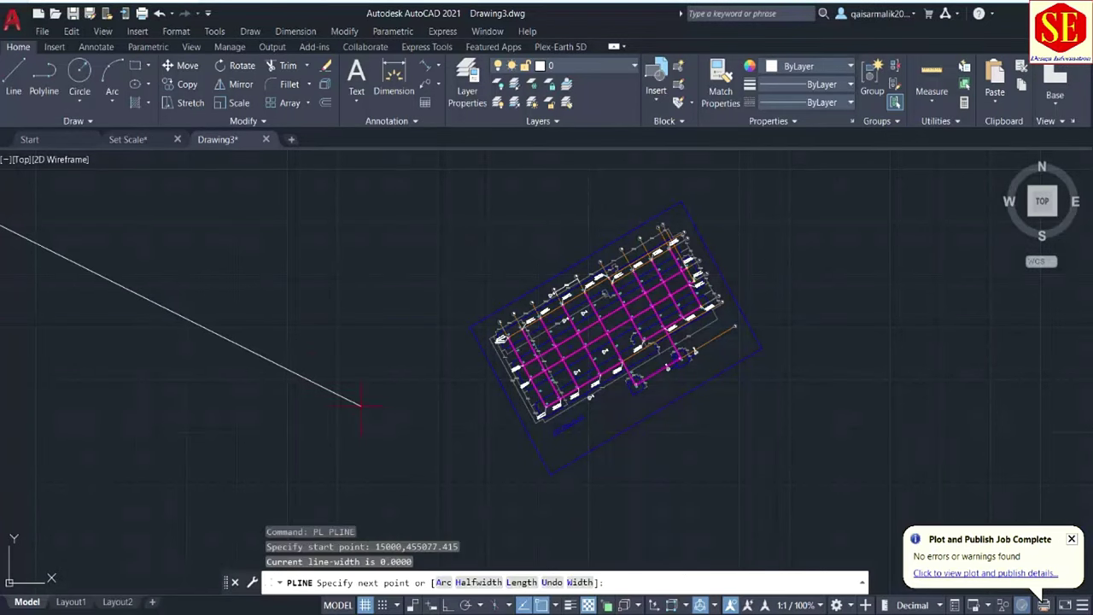
# Add the polyline's second point at 15000,455000
pyautogui.scroll(-5, 367, 400)
pyautogui.scroll(5, 342, 395)
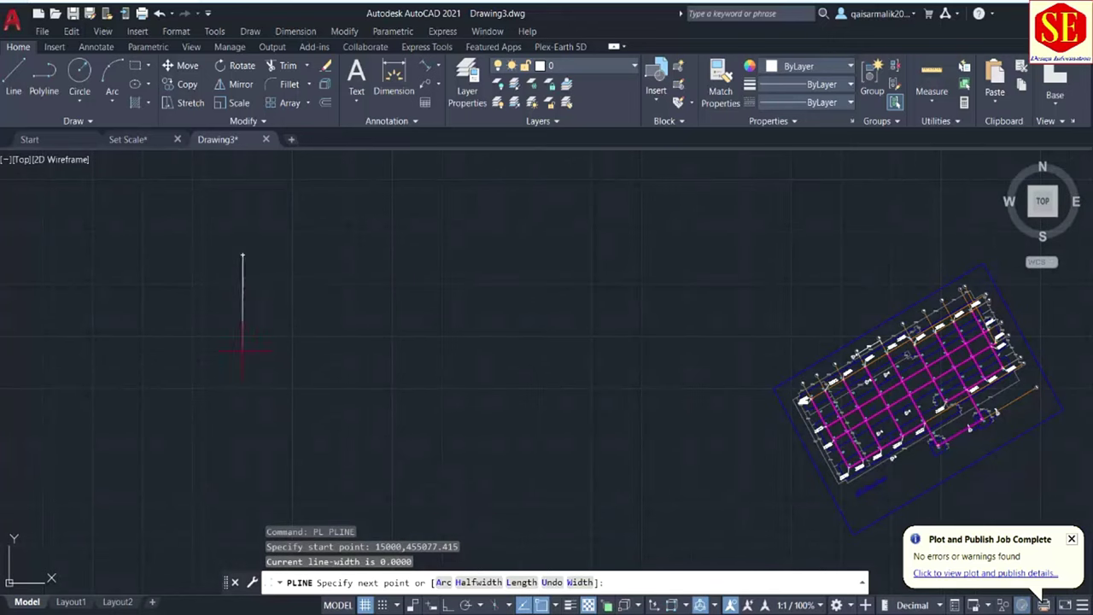
pyautogui.hotkey('alt', 'Tab')
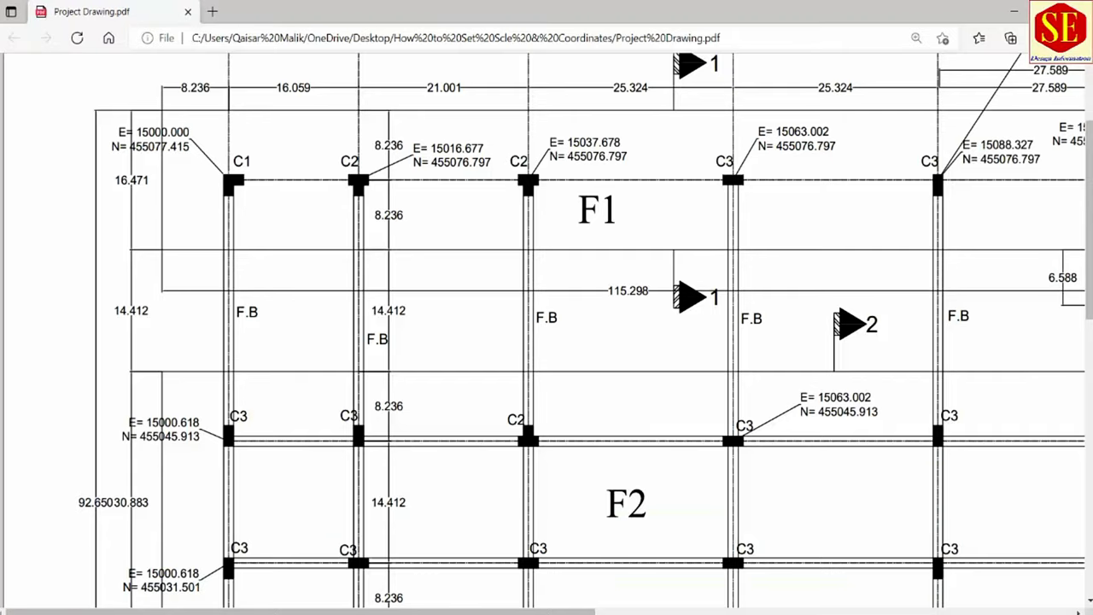
pyautogui.scroll(-3, 203, 336)
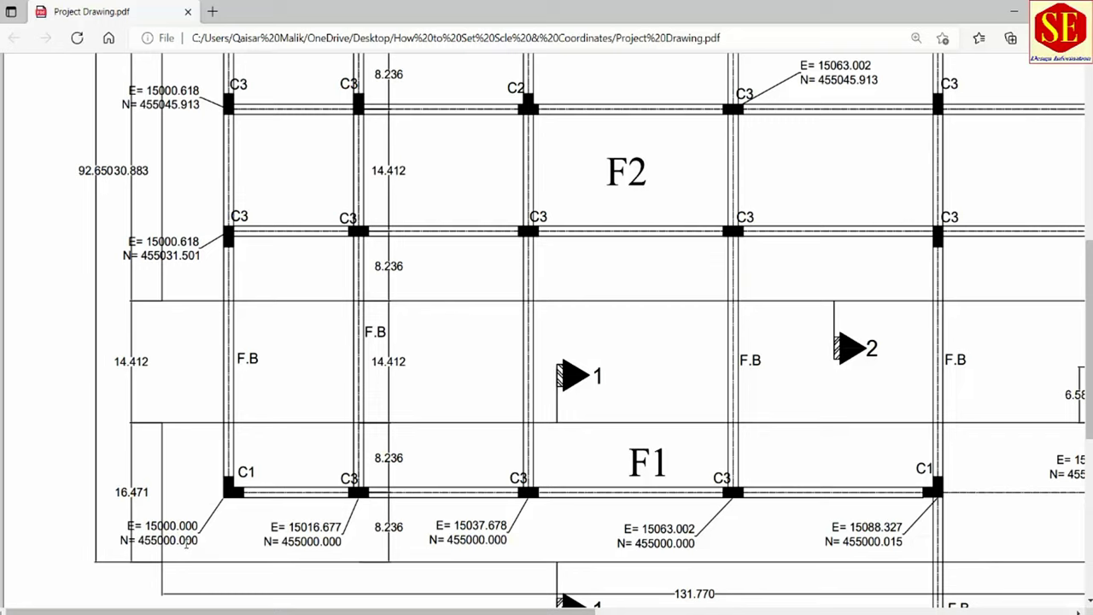
pyautogui.click(648, 559)
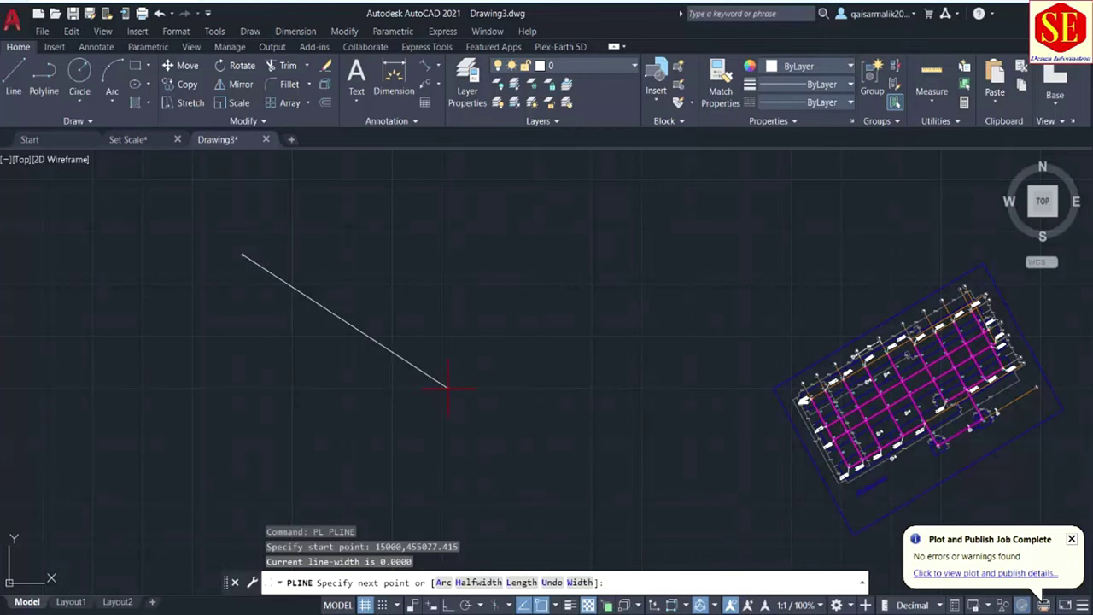
pyautogui.write('15000,')
pyautogui.write('4')
pyautogui.write('55')
pyautogui.write('00')
pyautogui.write('0')
pyautogui.press('Return')
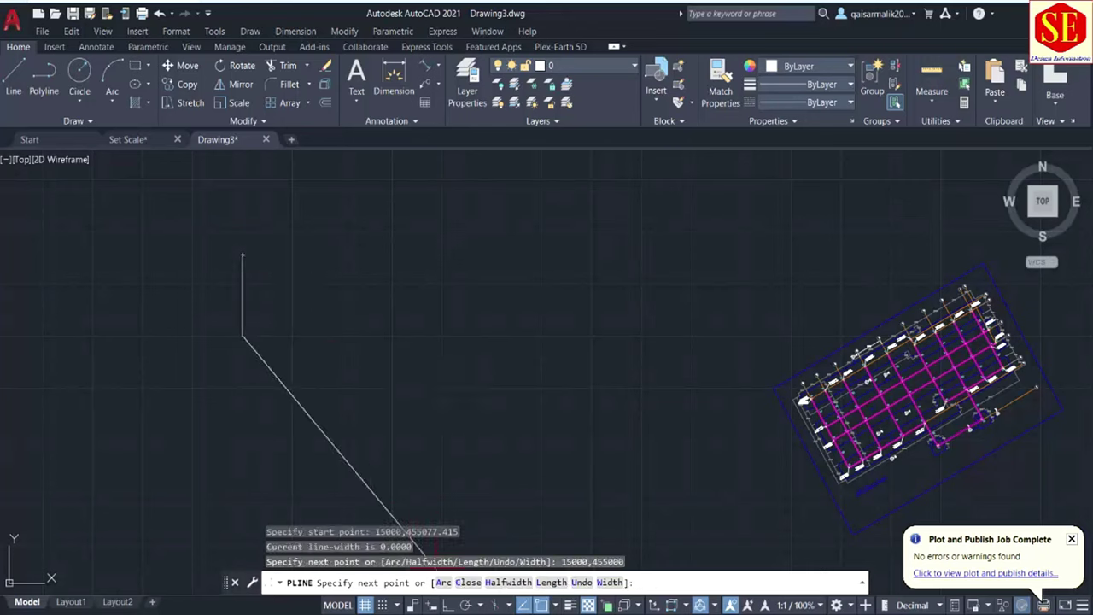
# Add the third point at 15088.327,455000.015 and end the polyline
pyautogui.hotkey('alt', 'Tab')
pyautogui.scroll(-1, 485, 484)
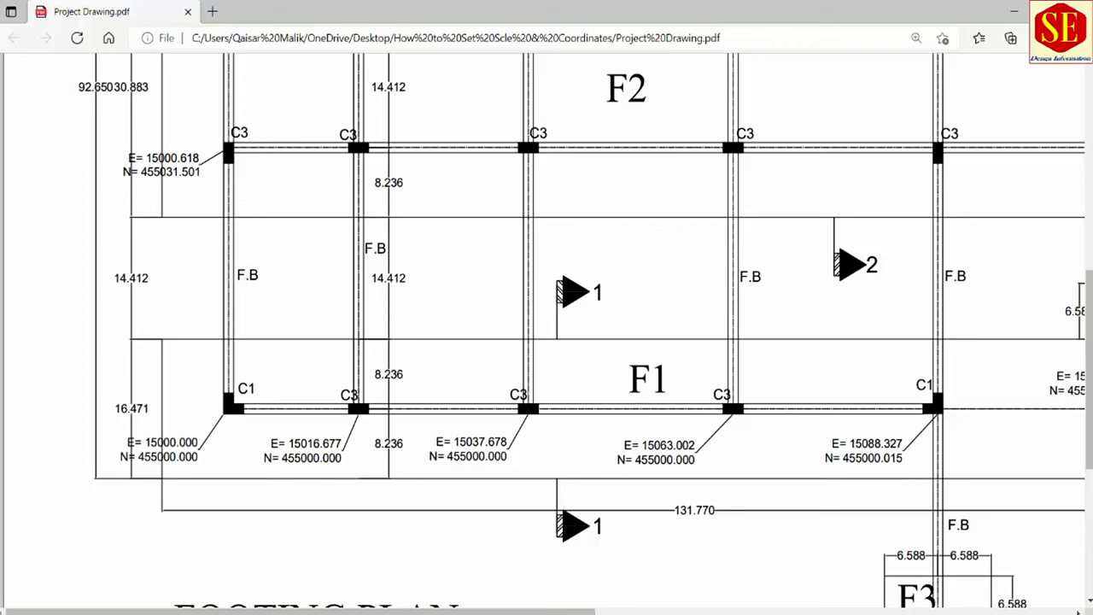
pyautogui.click(688, 559)
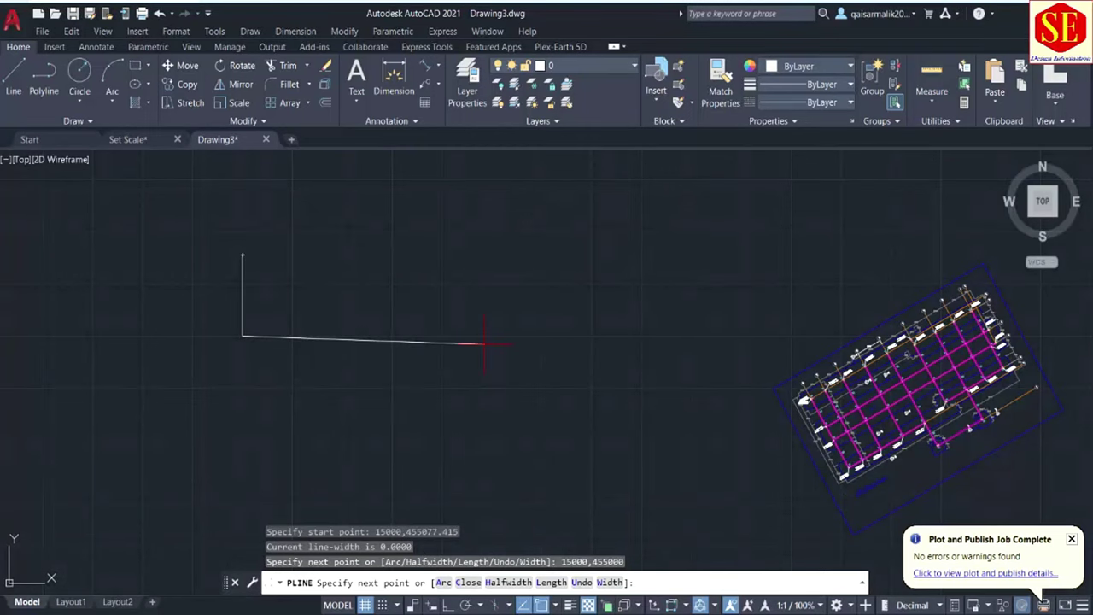
pyautogui.write('150')
pyautogui.write('00,')
pyautogui.write('32')
pyautogui.write('7,')
pyautogui.write('455')
pyautogui.write('000')
pyautogui.write('.0')
pyautogui.write('15')
pyautogui.press('Return')
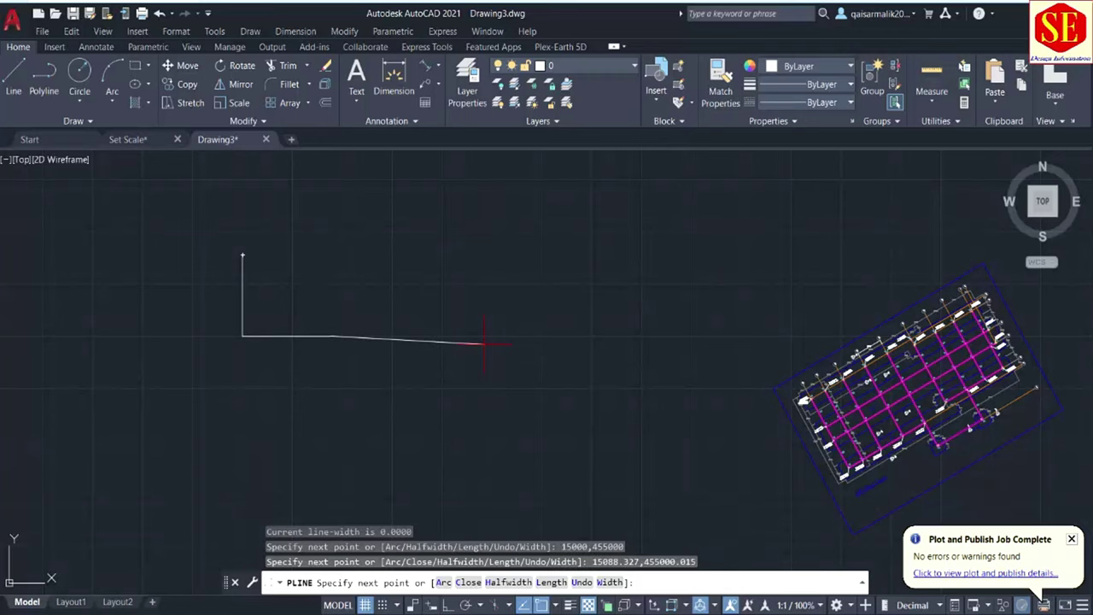
pyautogui.press('Return')
pyautogui.scroll(2, 244, 256)
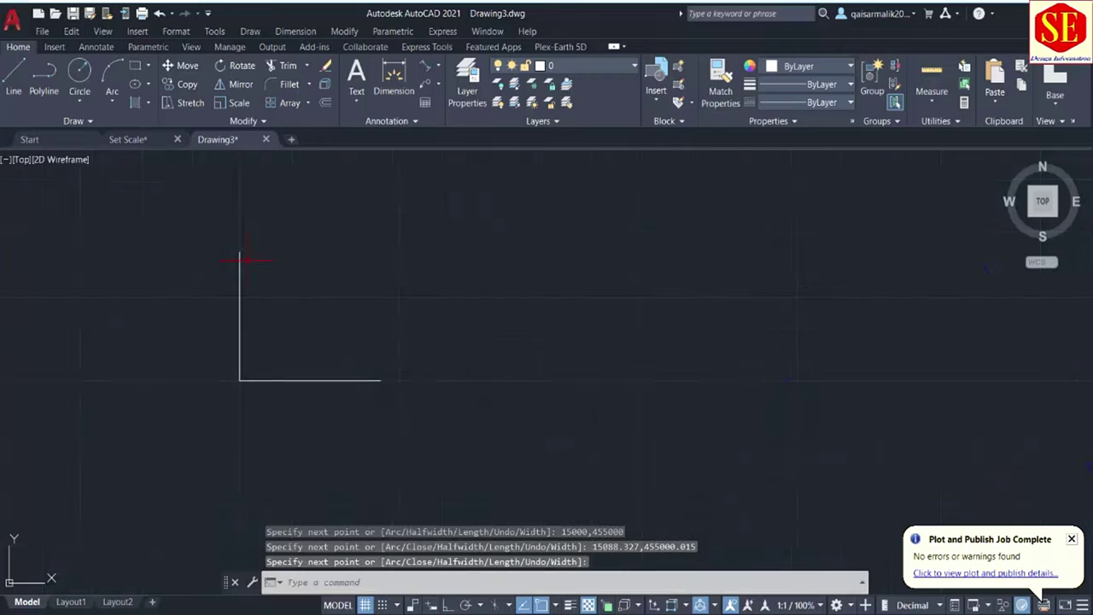
pyautogui.scroll(2, 244, 254)
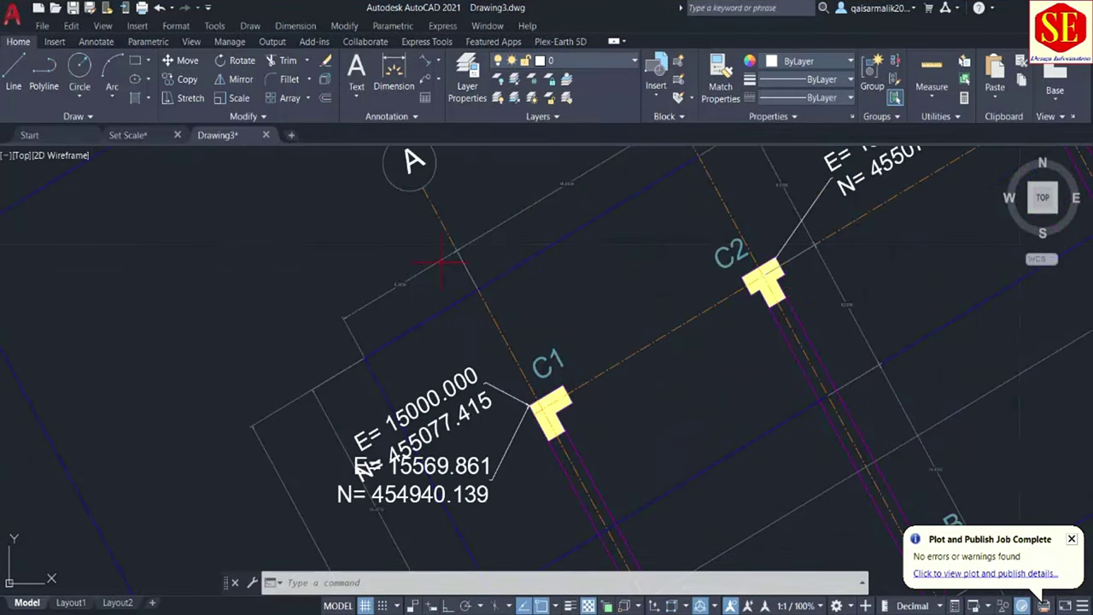
pyautogui.scroll(-2, 441, 262)
pyautogui.scroll(-3, 410, 282)
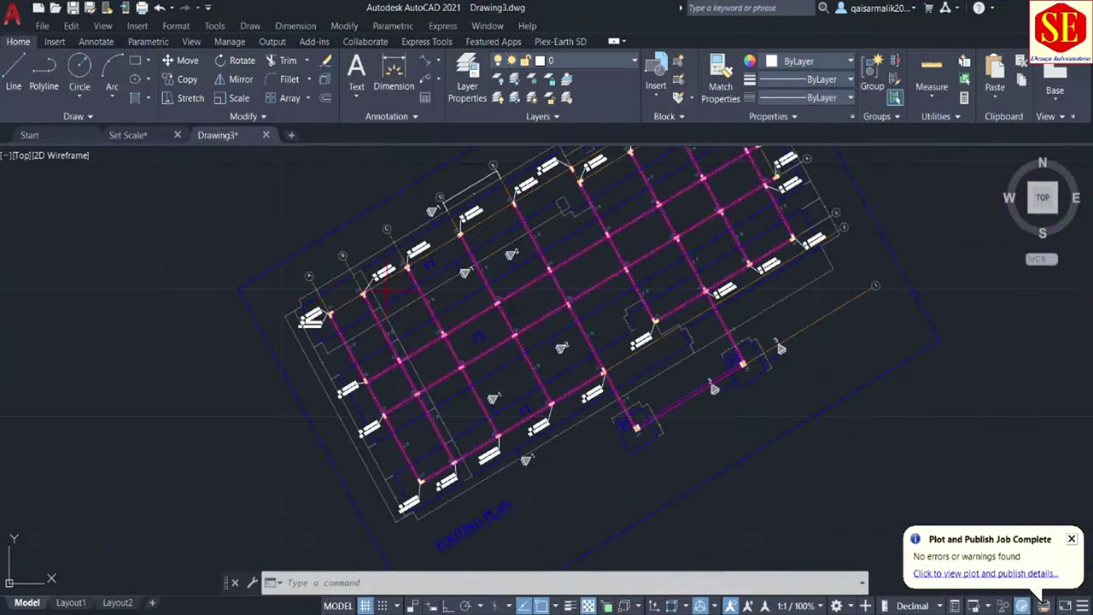
pyautogui.scroll(-1, 381, 304)
pyautogui.scroll(-1, 380, 305)
pyautogui.scroll(5, 338, 328)
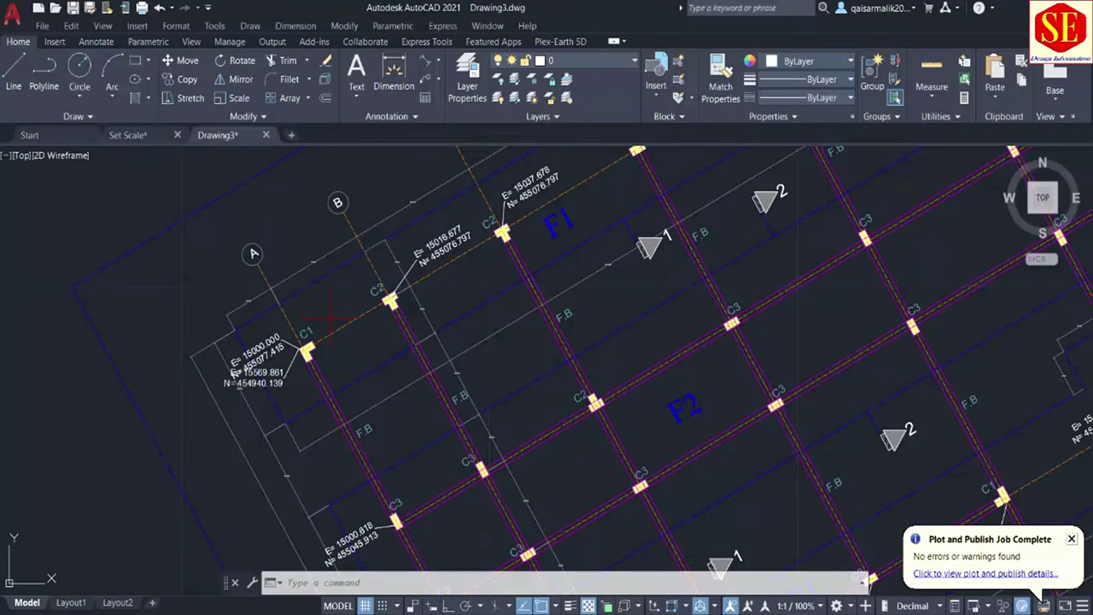
pyautogui.scroll(-2, 331, 318)
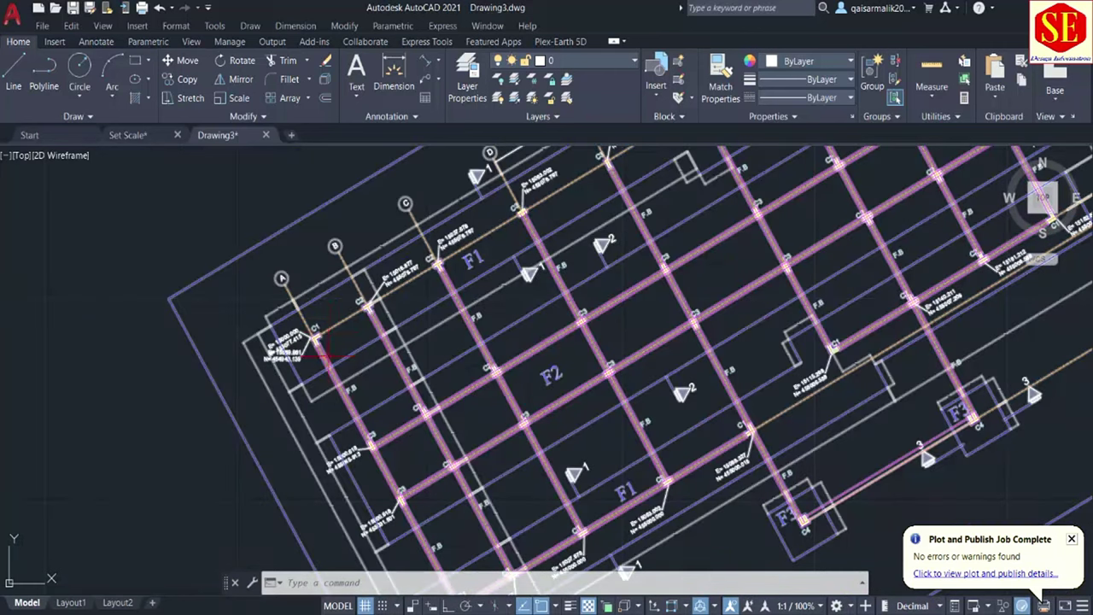
pyautogui.scroll(4, 324, 329)
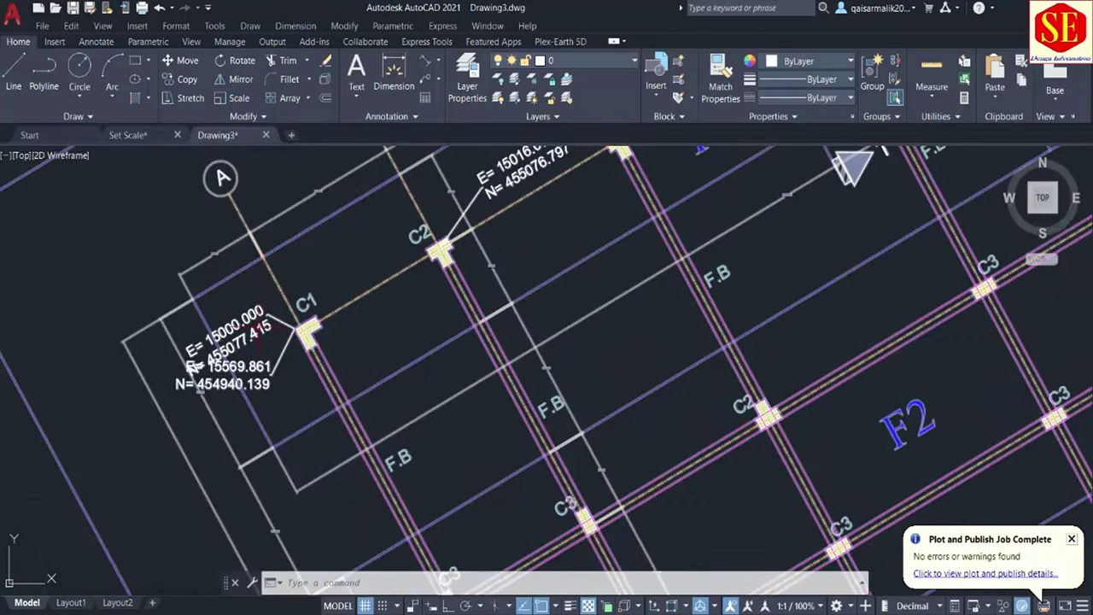
pyautogui.scroll(3, 298, 331)
pyautogui.scroll(1, 323, 330)
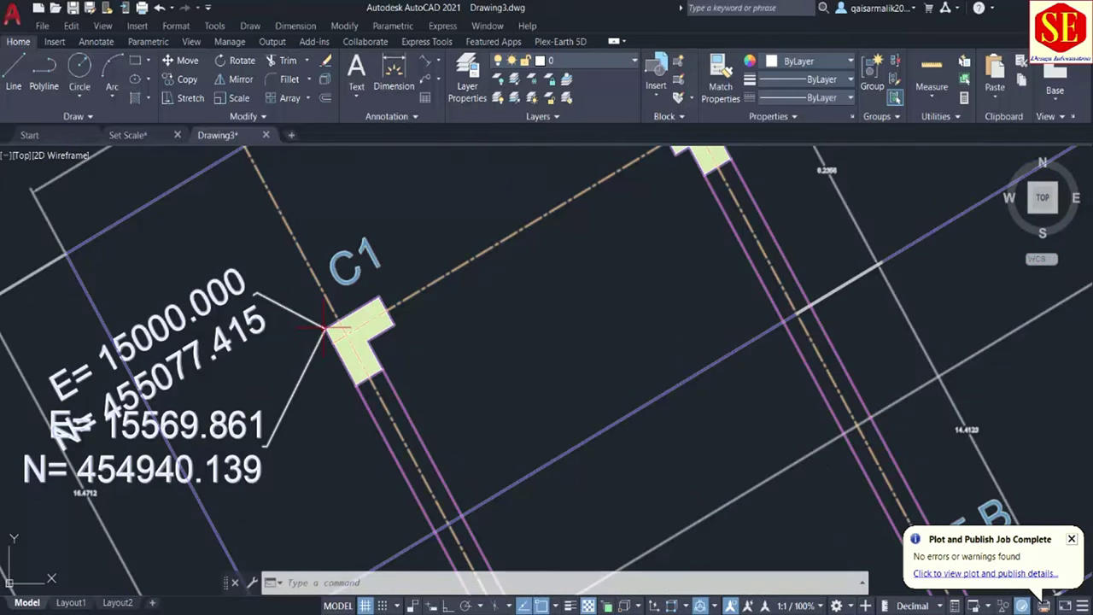
pyautogui.scroll(-6, 324, 330)
pyautogui.scroll(4, 423, 439)
pyautogui.scroll(2, 422, 440)
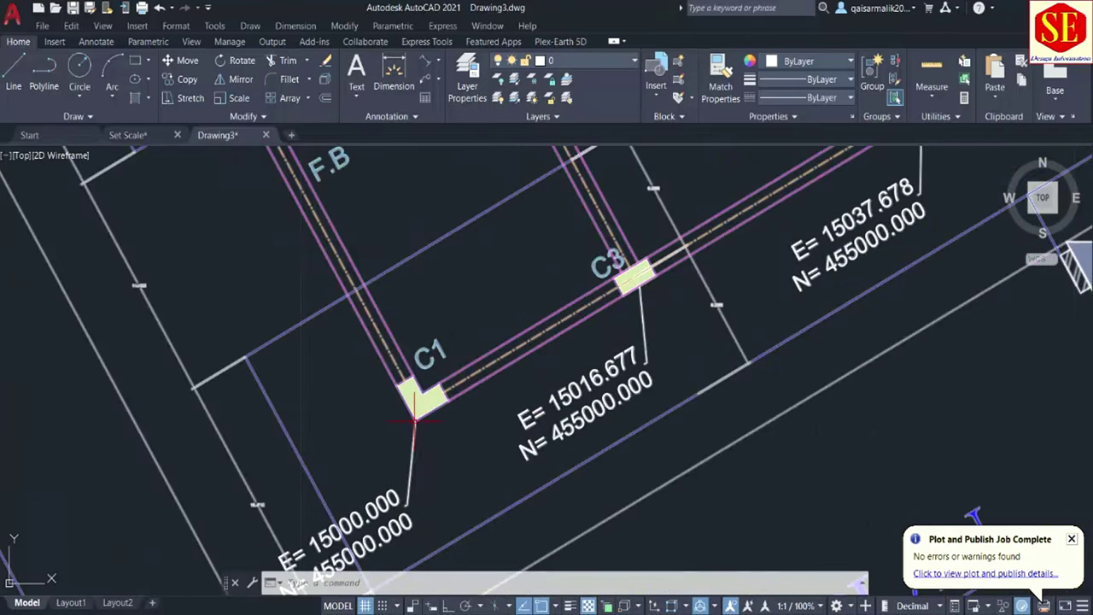
pyautogui.scroll(-4, 617, 378)
pyautogui.scroll(2, 618, 379)
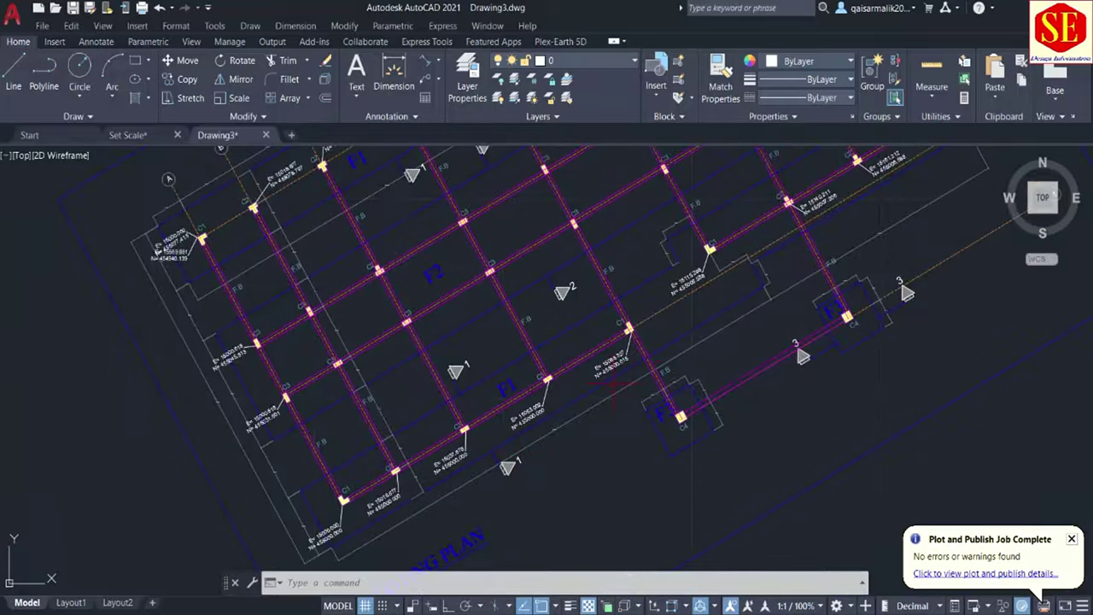
pyautogui.scroll(2, 642, 343)
pyautogui.scroll(2, 632, 284)
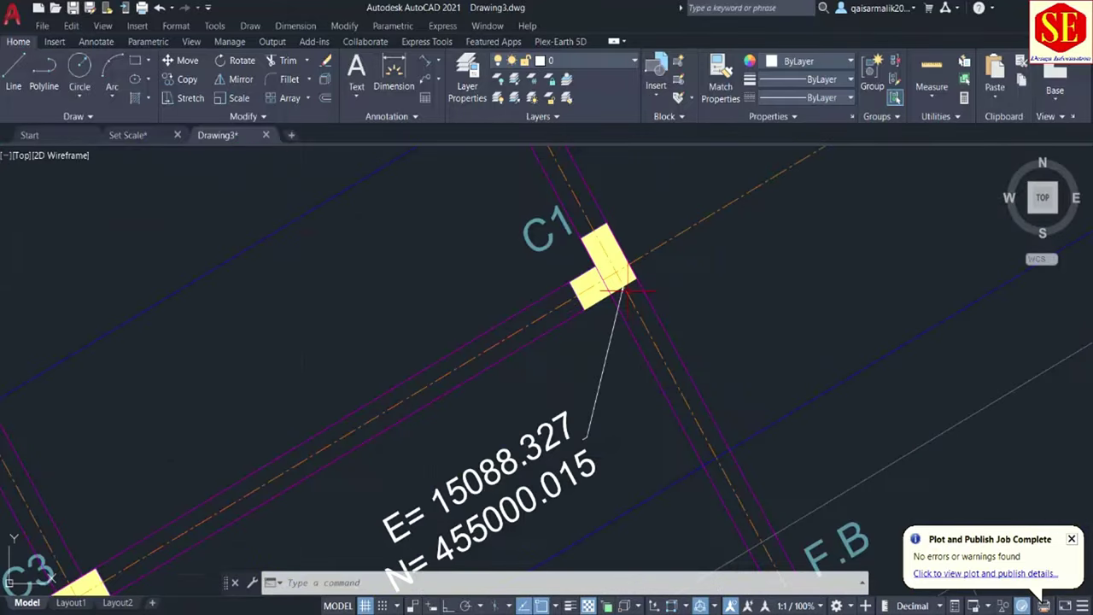
pyautogui.scroll(-5, 629, 294)
pyautogui.scroll(-4, 629, 295)
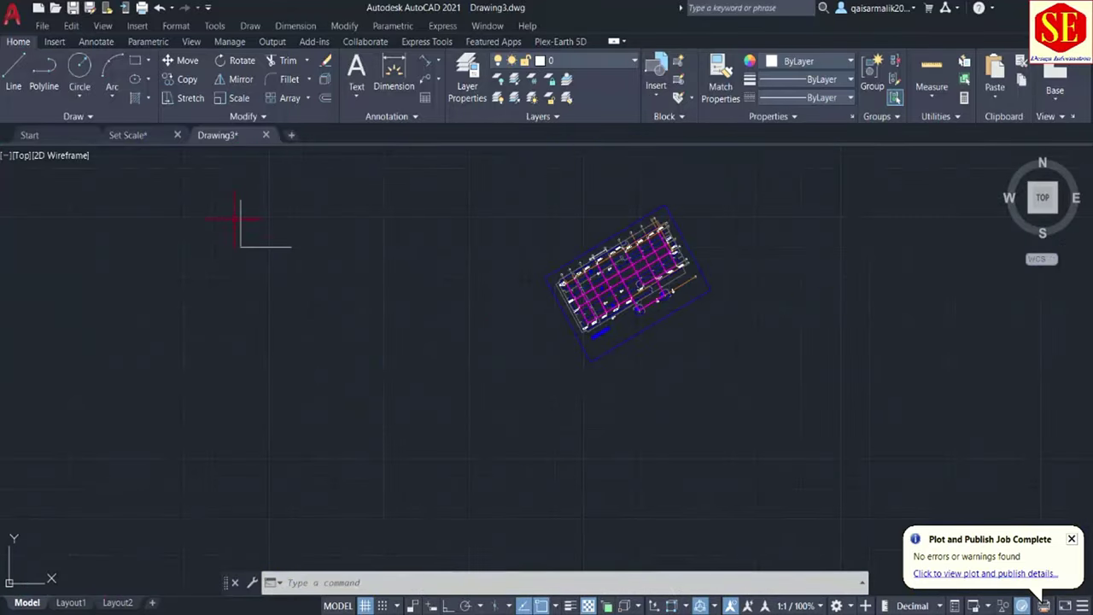
pyautogui.moveTo(623, 324); pyautogui.dragTo(614, 351, button='middle')
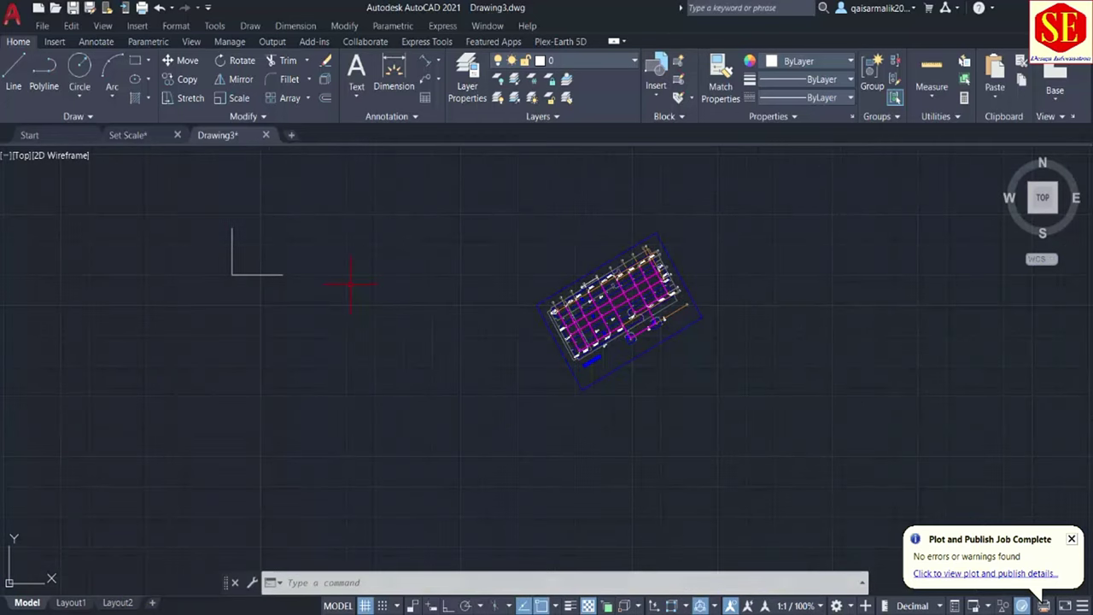
# Start the AL align command and select the footing plan block
pyautogui.write('al')
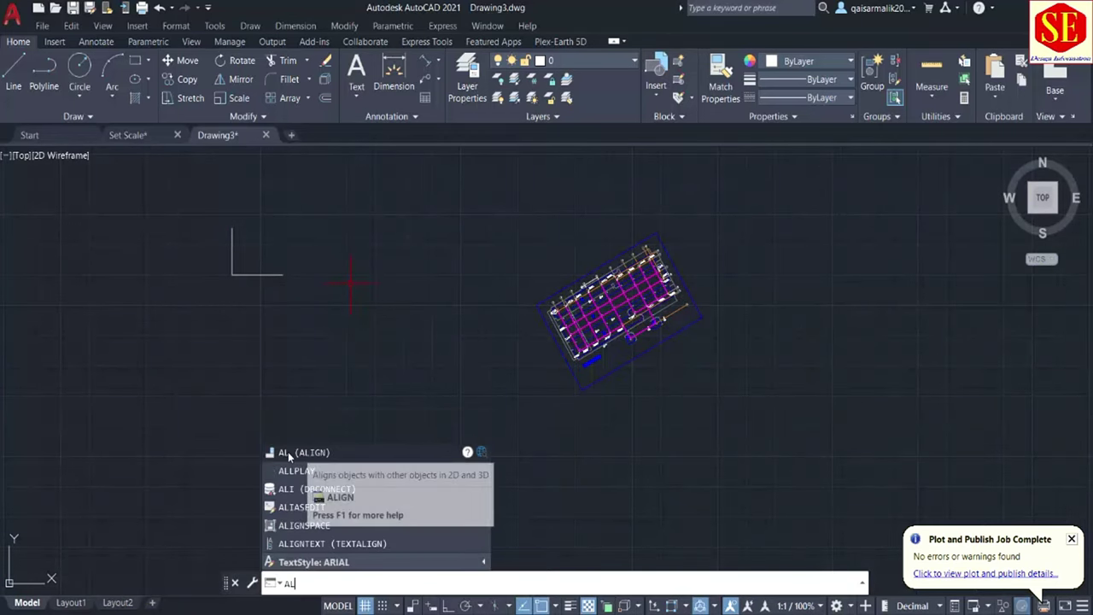
pyautogui.press('Escape')
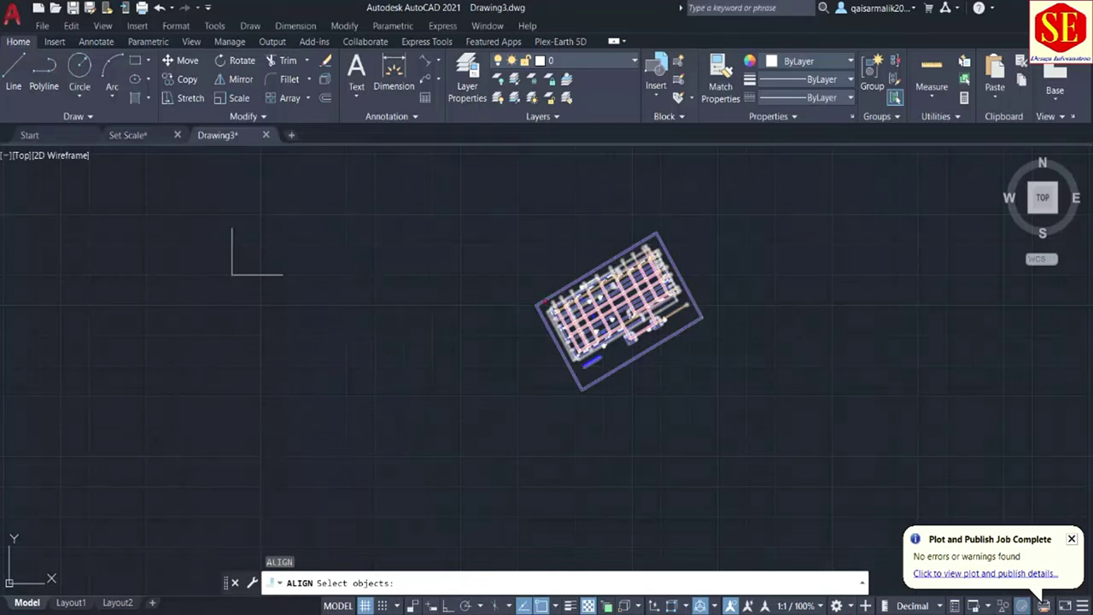
pyautogui.click(543, 299)
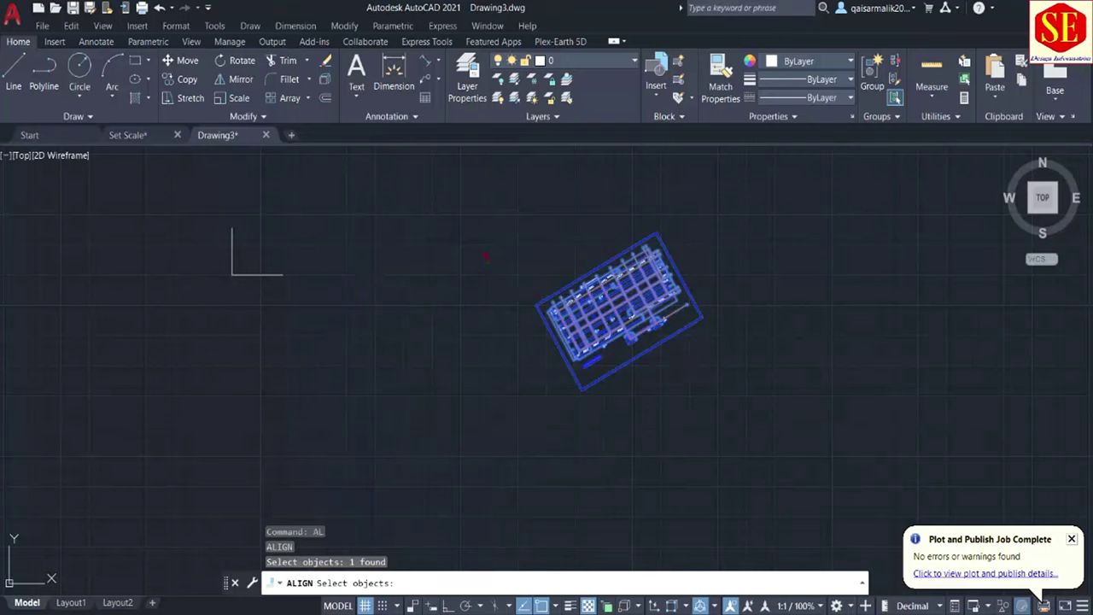
pyautogui.press('Return')
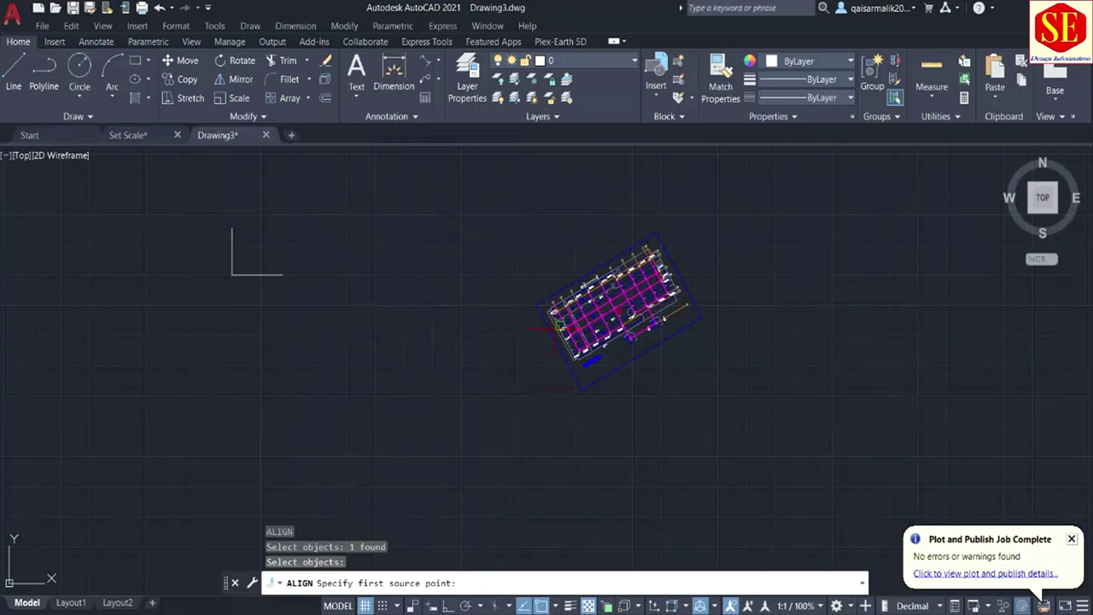
# Pair the C1 footing corner with the white L-lines' corner as first source and destination
pyautogui.scroll(3, 559, 325)
pyautogui.scroll(2, 539, 389)
pyautogui.scroll(2, 589, 436)
pyautogui.scroll(2, 585, 376)
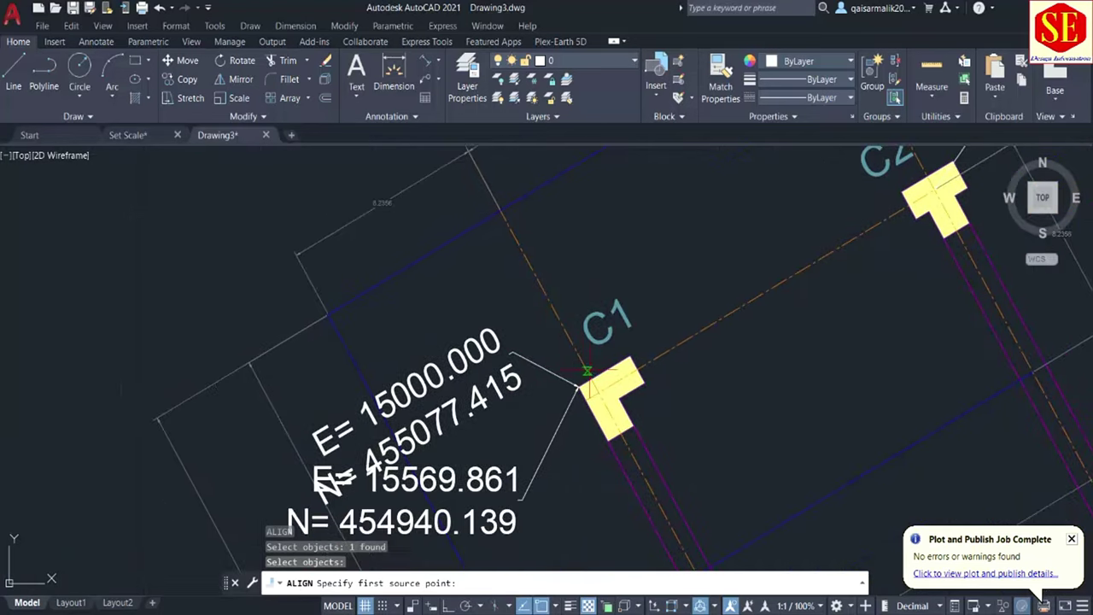
pyautogui.scroll(3, 503, 378)
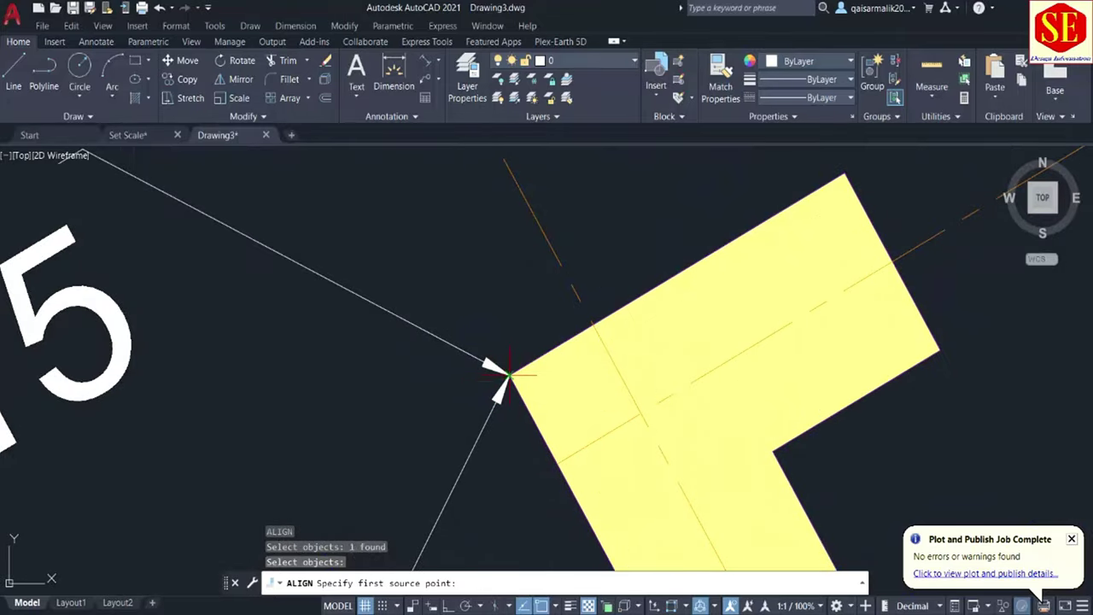
pyautogui.click(508, 374)
pyautogui.scroll(-3, 512, 373)
pyautogui.scroll(-4, 561, 341)
pyautogui.scroll(-3, 592, 322)
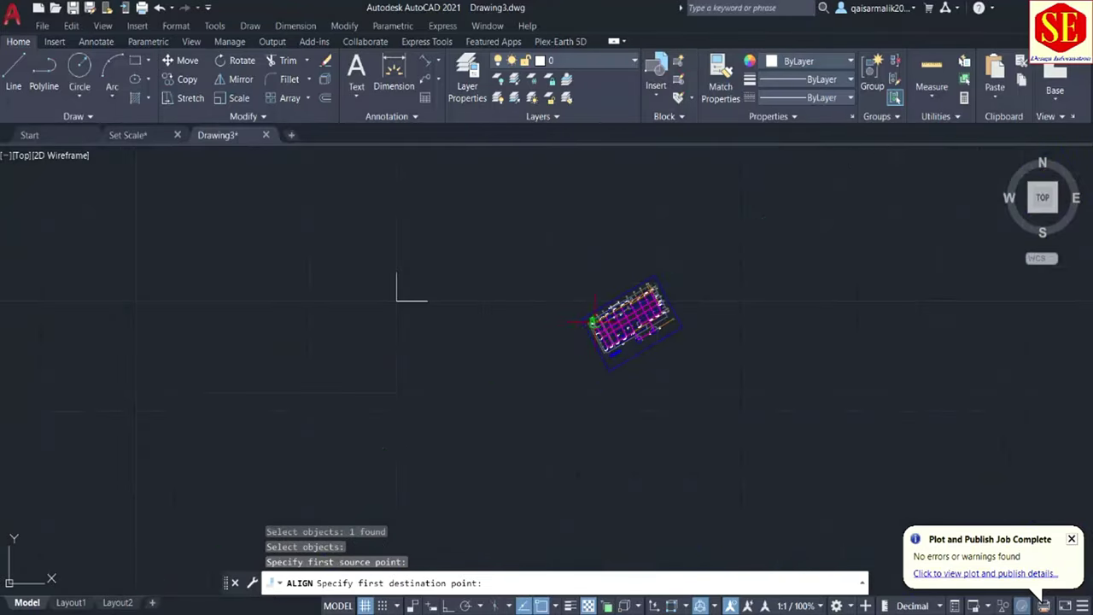
pyautogui.scroll(5, 383, 265)
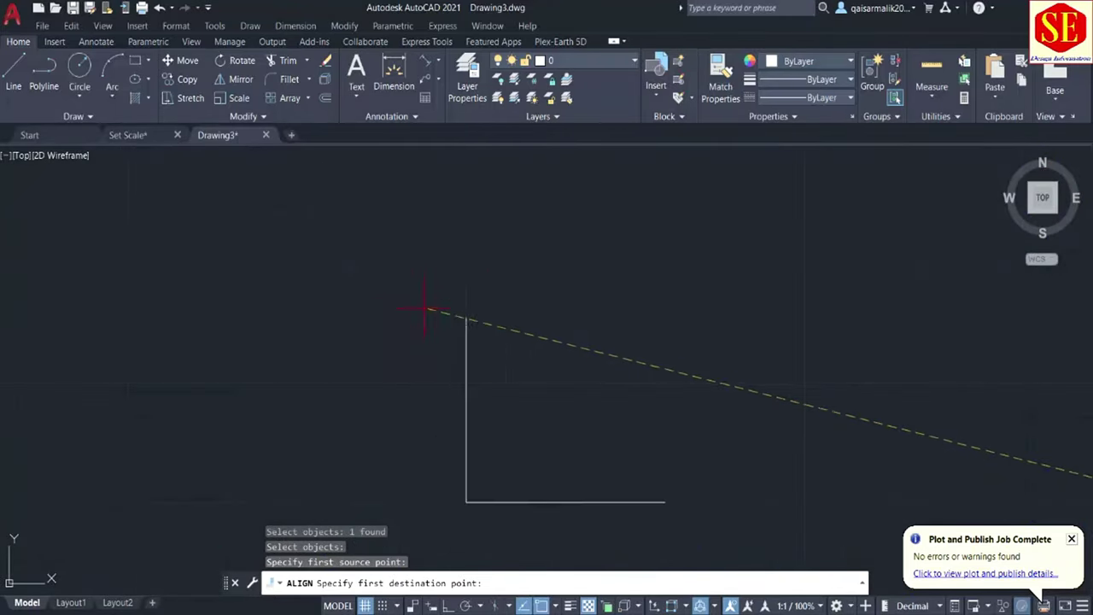
pyautogui.click(466, 318)
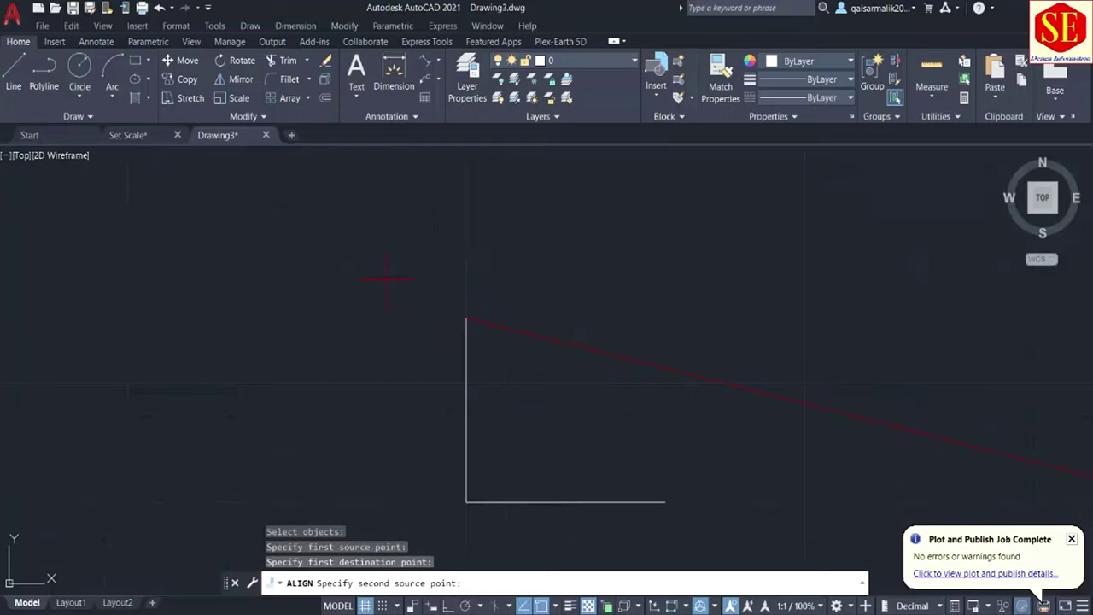
# Pair another column corner with the white line's end as second source and destination
pyautogui.scroll(-3, 386, 278)
pyautogui.scroll(4, 671, 347)
pyautogui.scroll(1, 564, 420)
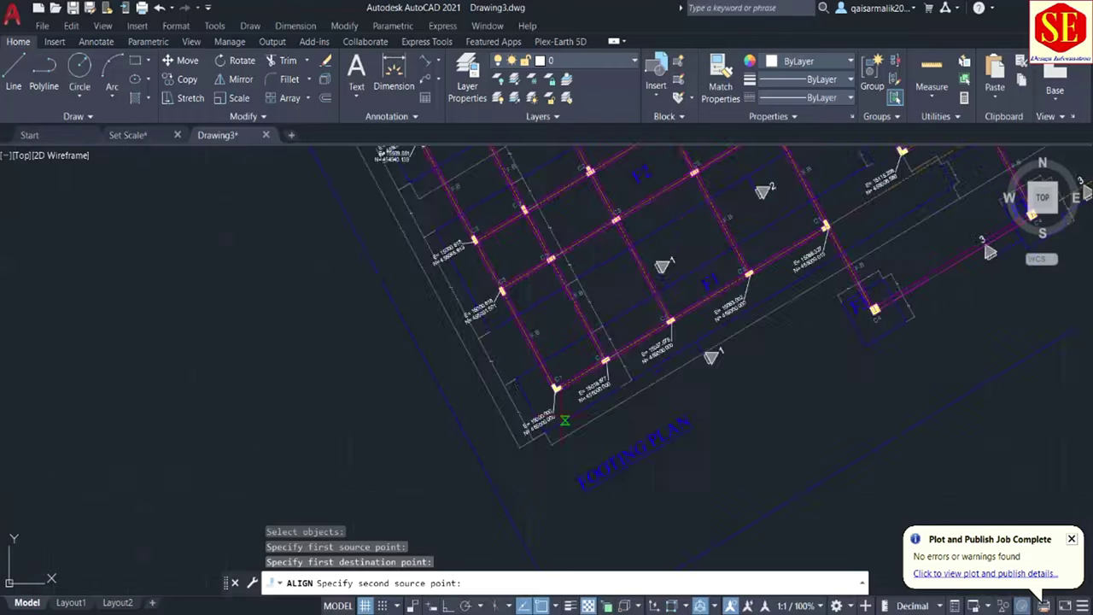
pyautogui.scroll(3, 564, 420)
pyautogui.scroll(3, 543, 316)
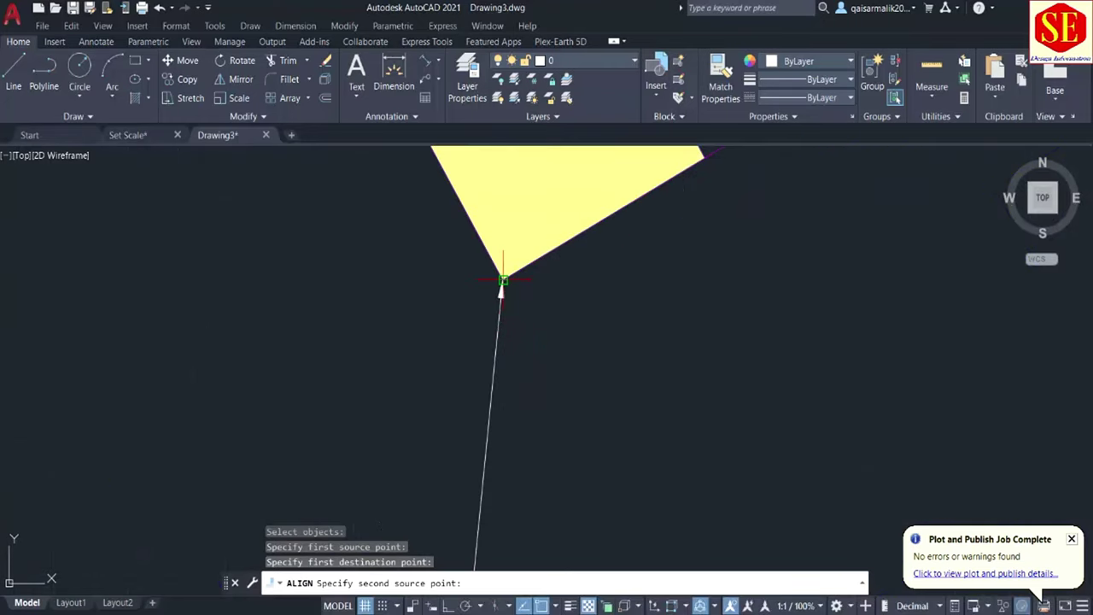
pyautogui.click(501, 280)
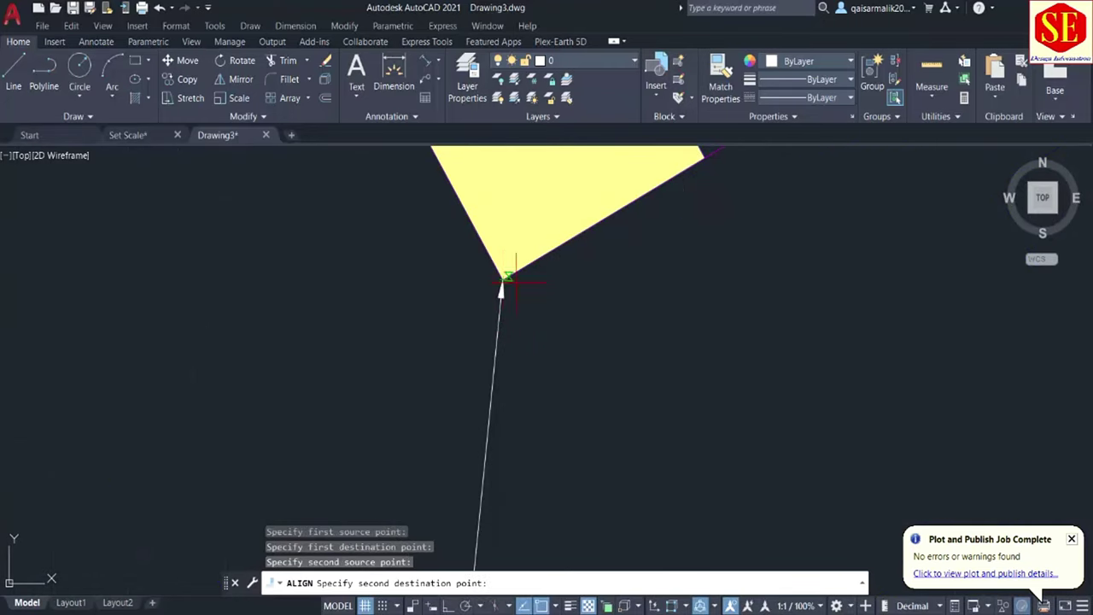
pyautogui.scroll(-3, 512, 281)
pyautogui.scroll(-3, 597, 308)
pyautogui.scroll(-1, 619, 329)
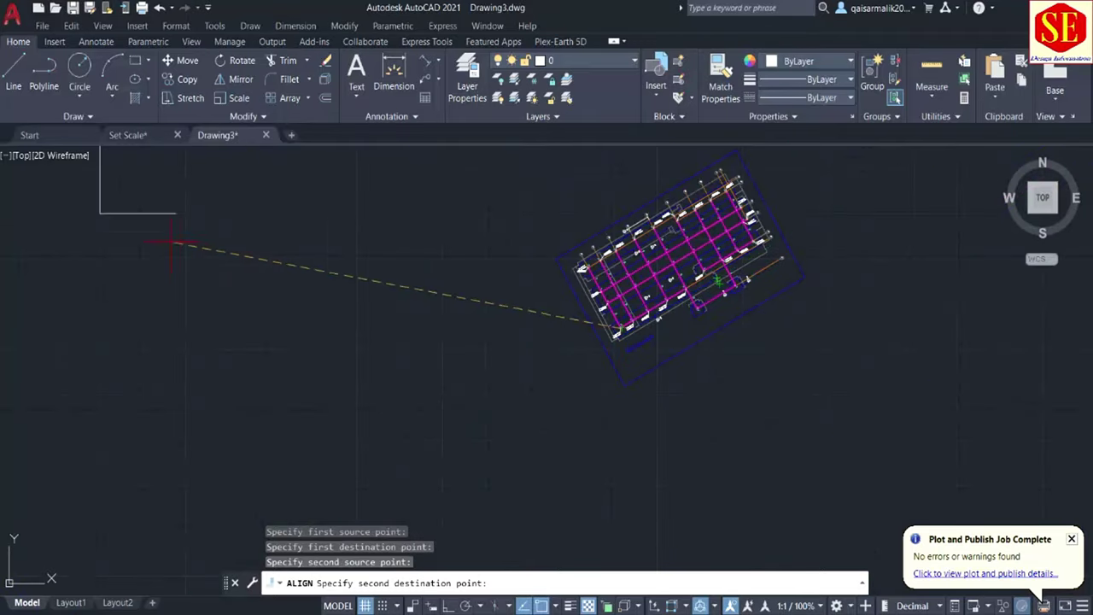
pyautogui.click(99, 213)
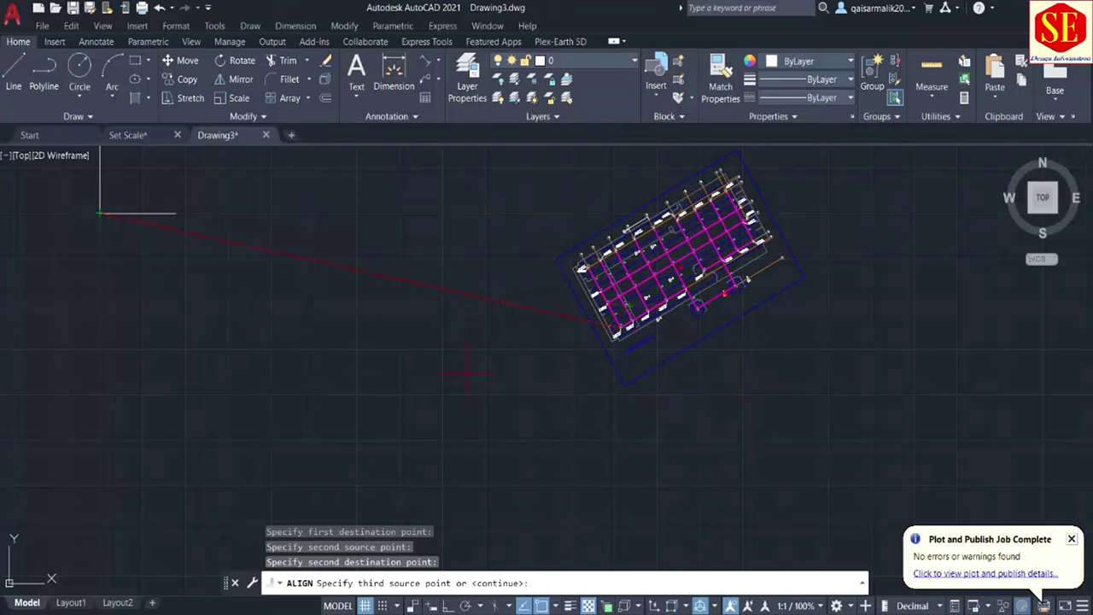
# Mark a third source point on the footing and bring the reference lines back into view
pyautogui.scroll(3, 663, 311)
pyautogui.scroll(3, 663, 311)
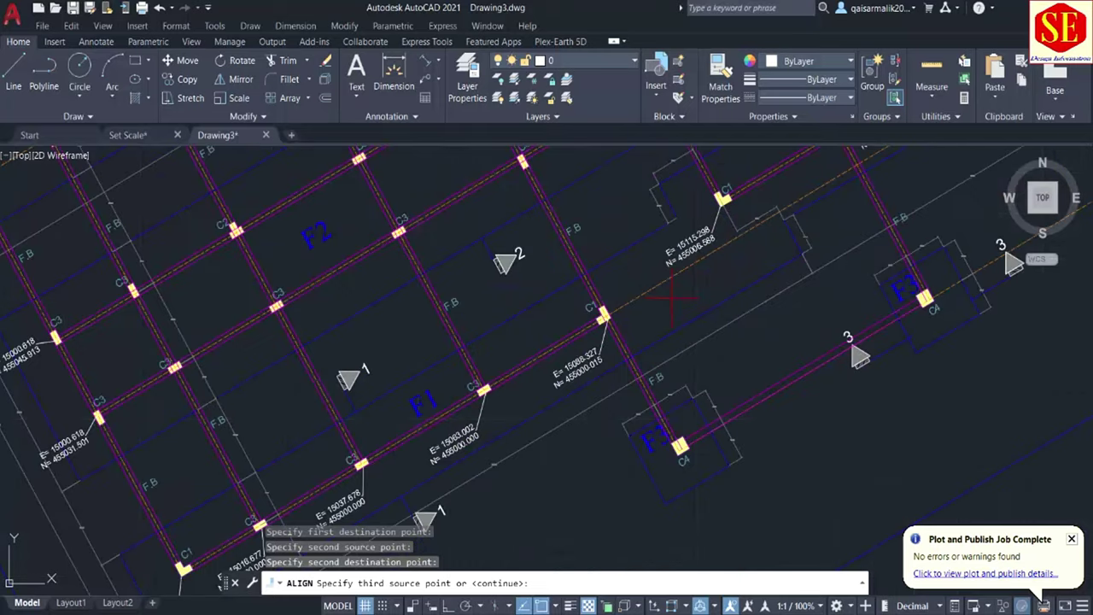
pyautogui.scroll(2, 663, 311)
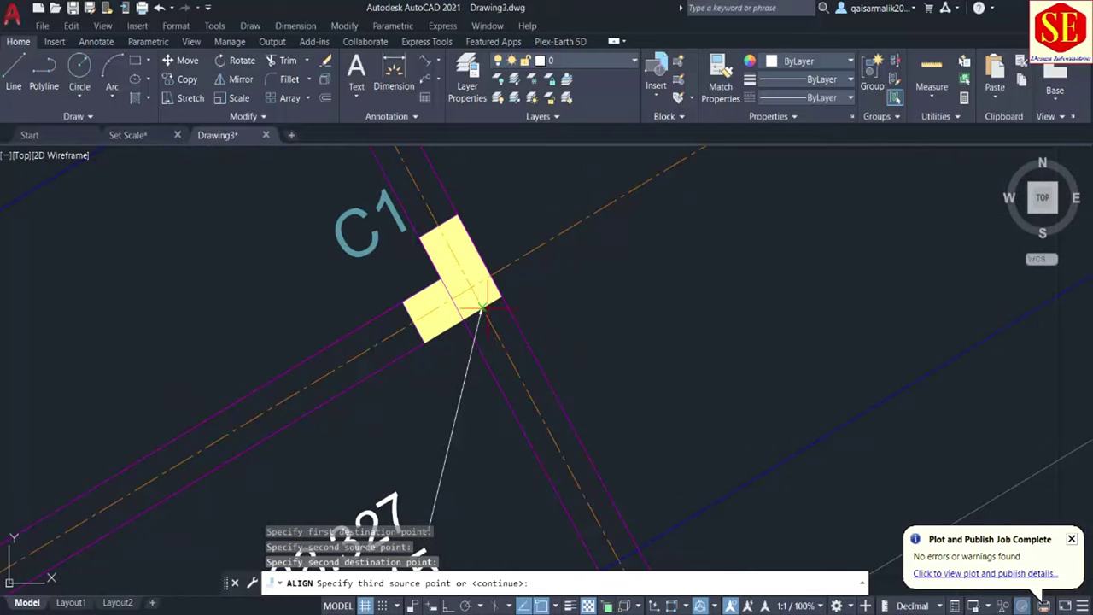
pyautogui.scroll(5, 483, 307)
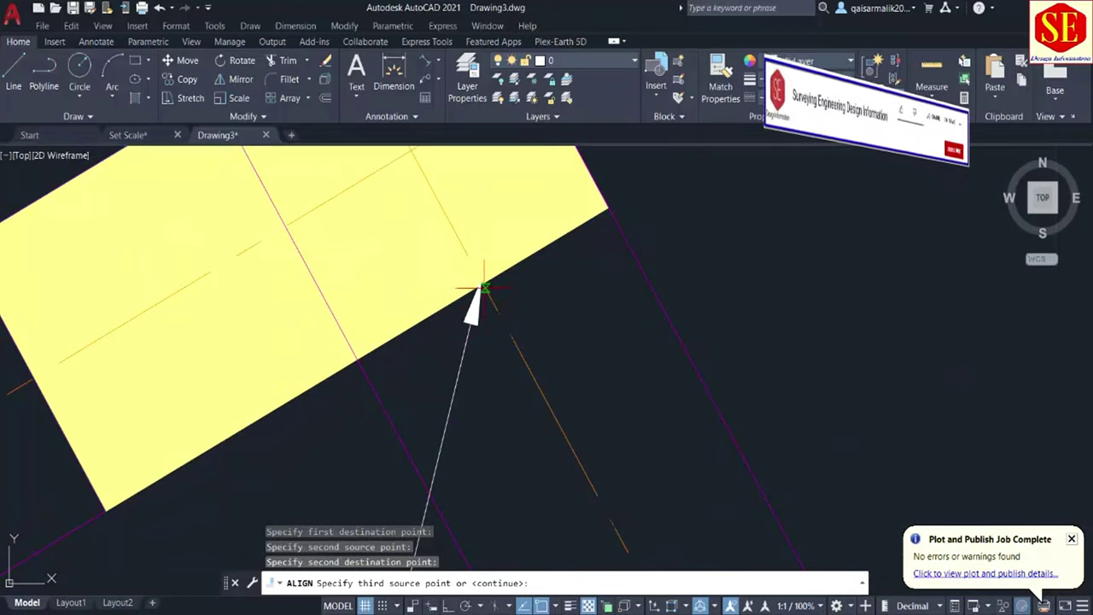
pyautogui.click(483, 290)
pyautogui.scroll(-4, 485, 295)
pyautogui.scroll(-5, 503, 312)
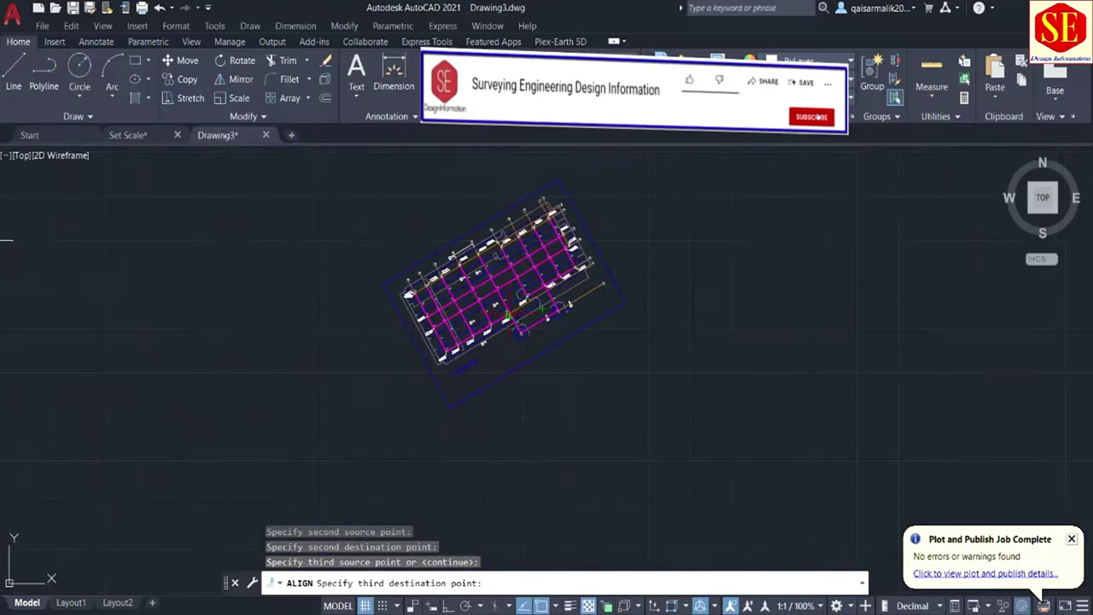
pyautogui.moveTo(289, 332); pyautogui.dragTo(580, 431, button='middle')
pyautogui.scroll(5, 256, 305)
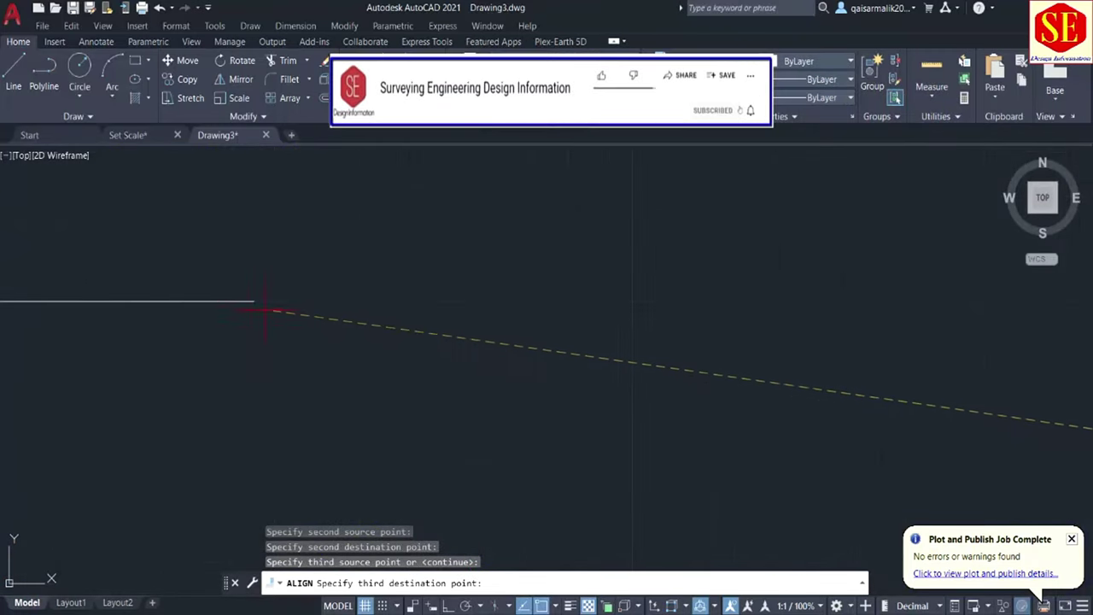
# Set the third destination point to finish aligning the plan onto the reference polyline
pyautogui.click(251, 303)
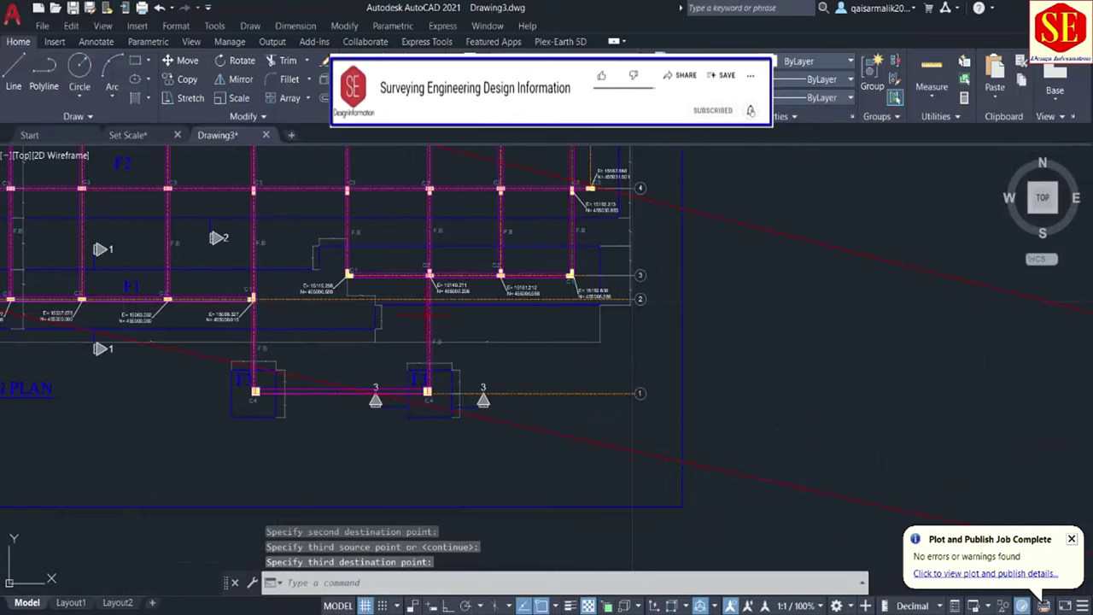
pyautogui.scroll(-6, 555, 350)
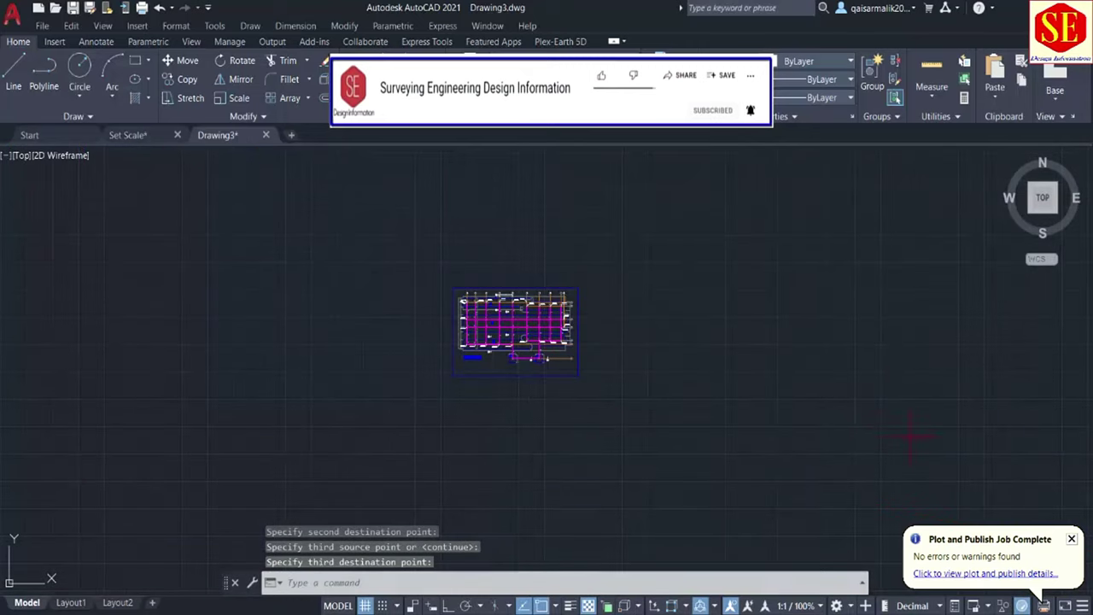
pyautogui.scroll(5, 497, 311)
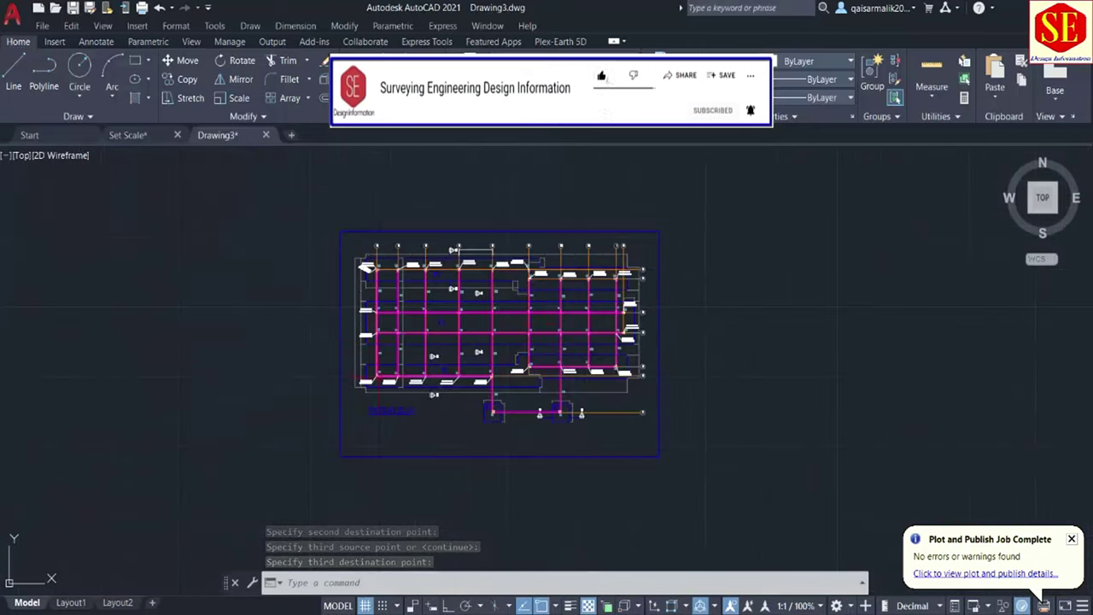
pyautogui.scroll(3, 498, 311)
pyautogui.scroll(5, 380, 378)
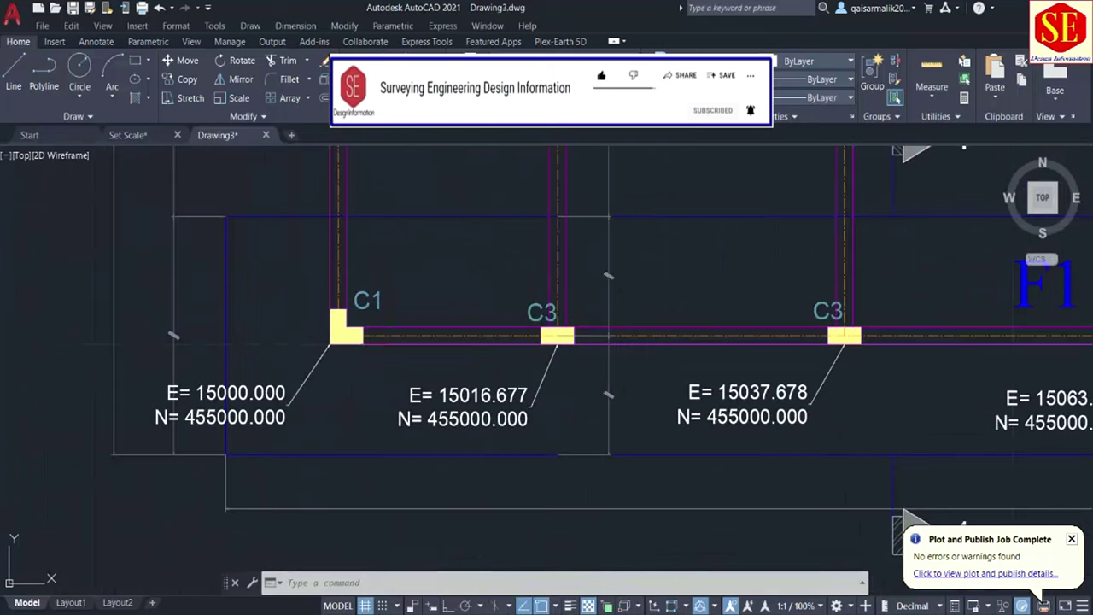
# Cancel the stray window selection and zoom in on column C1 at grid A
pyautogui.click(394, 336)
pyautogui.scroll(-3, 393, 336)
pyautogui.scroll(-2, 384, 328)
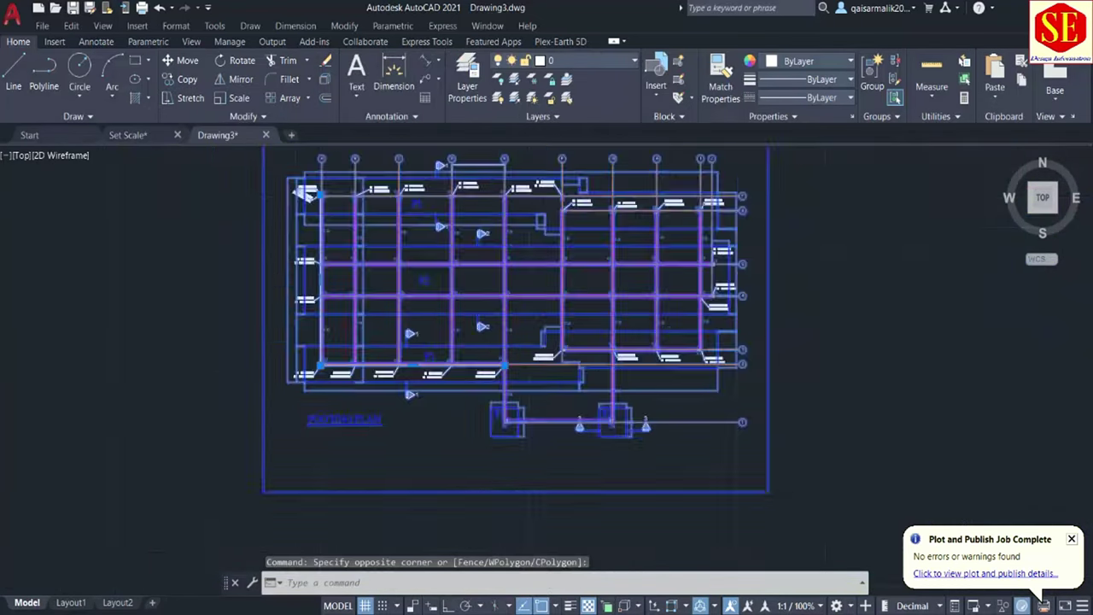
pyautogui.scroll(-2, 371, 322)
pyautogui.scroll(4, 372, 321)
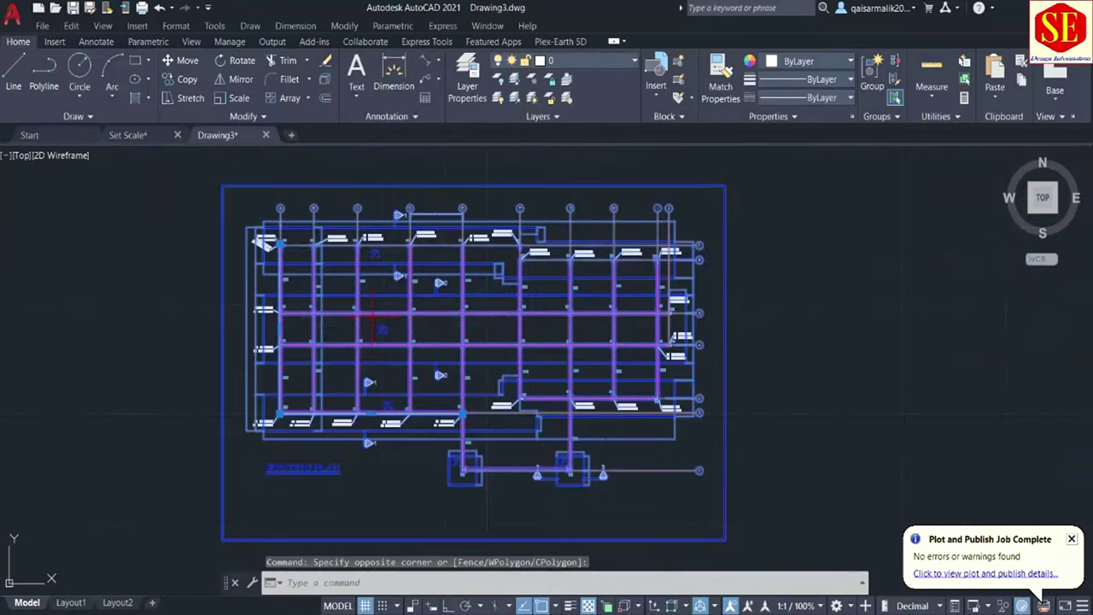
pyautogui.press('Escape')
pyautogui.scroll(3, 373, 318)
pyautogui.scroll(2, 305, 205)
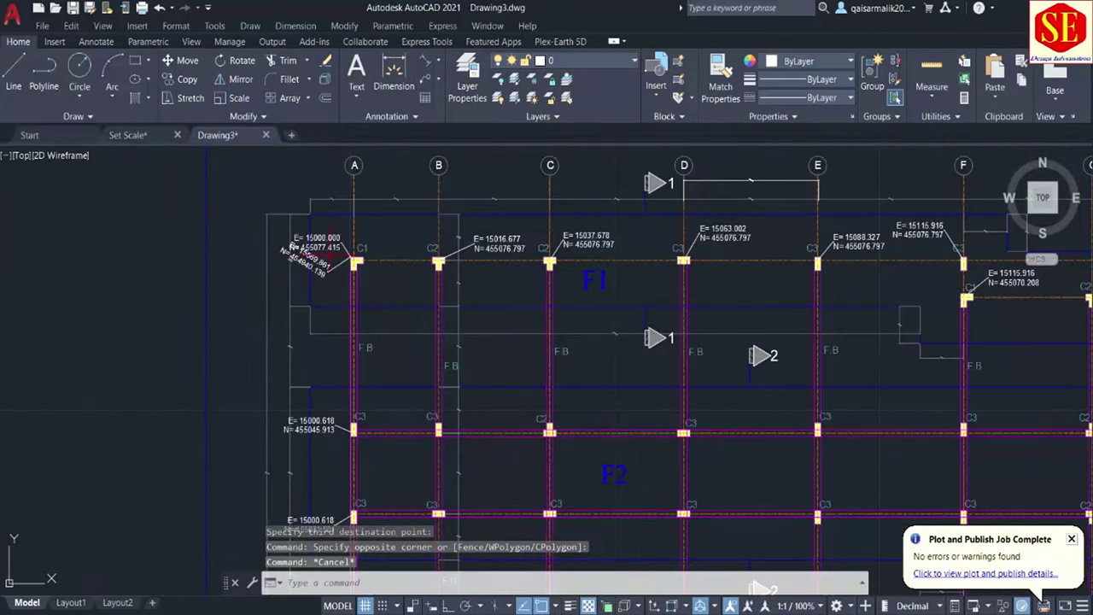
pyautogui.scroll(3, 359, 256)
# Run DC and label the top C1 footing corner with its E/N coordinates, N= 455077.415
pyautogui.write('dc')
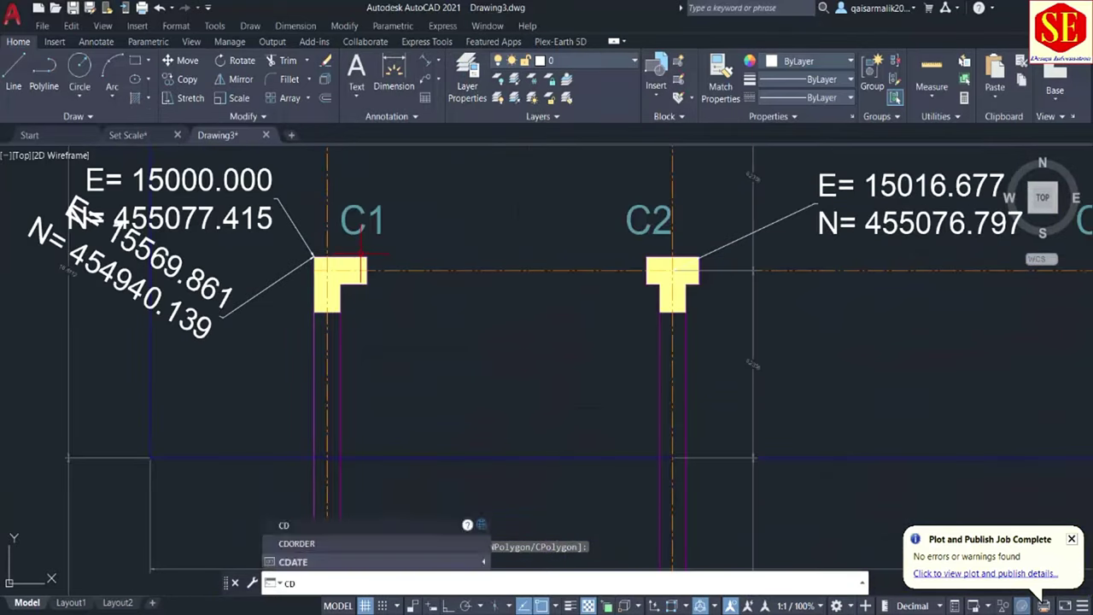
pyautogui.press('Return')
pyautogui.click(357, 256)
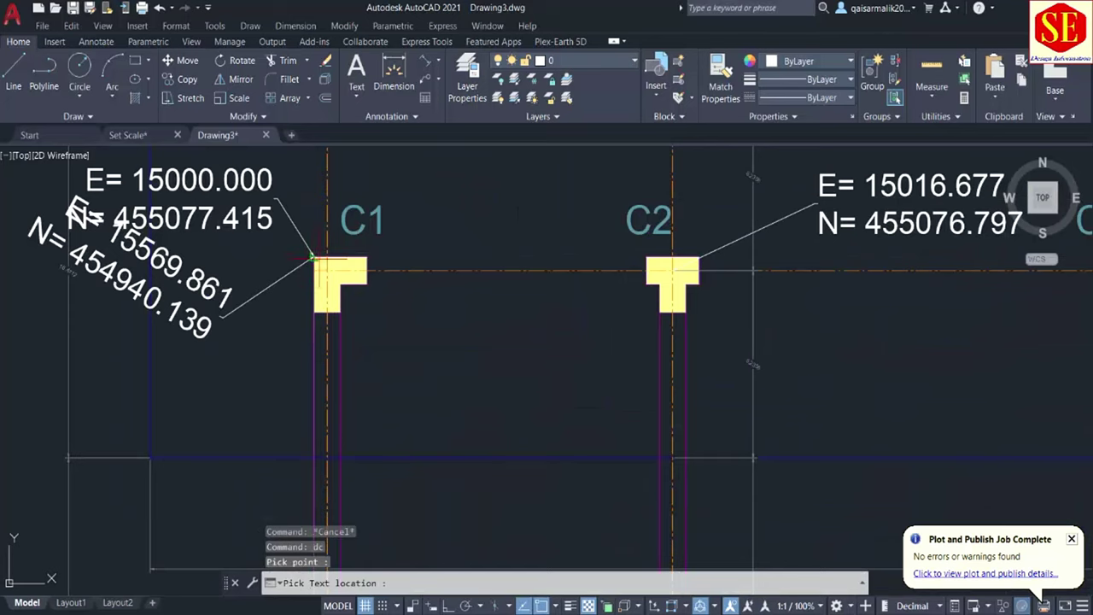
pyautogui.scroll(-3, 298, 272)
pyautogui.scroll(2, 293, 247)
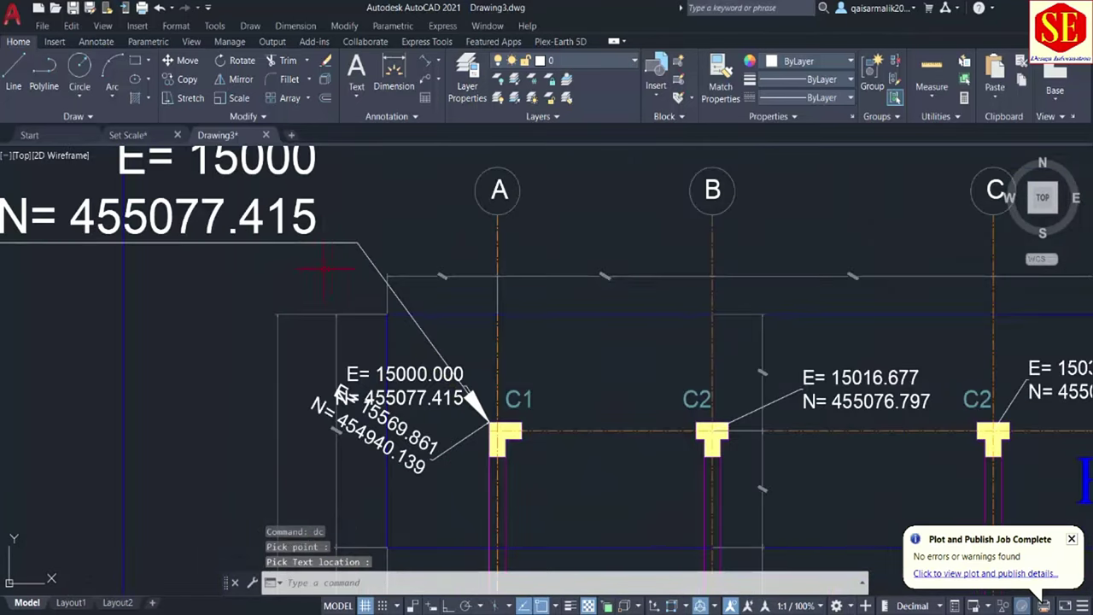
pyautogui.scroll(-3, 328, 274)
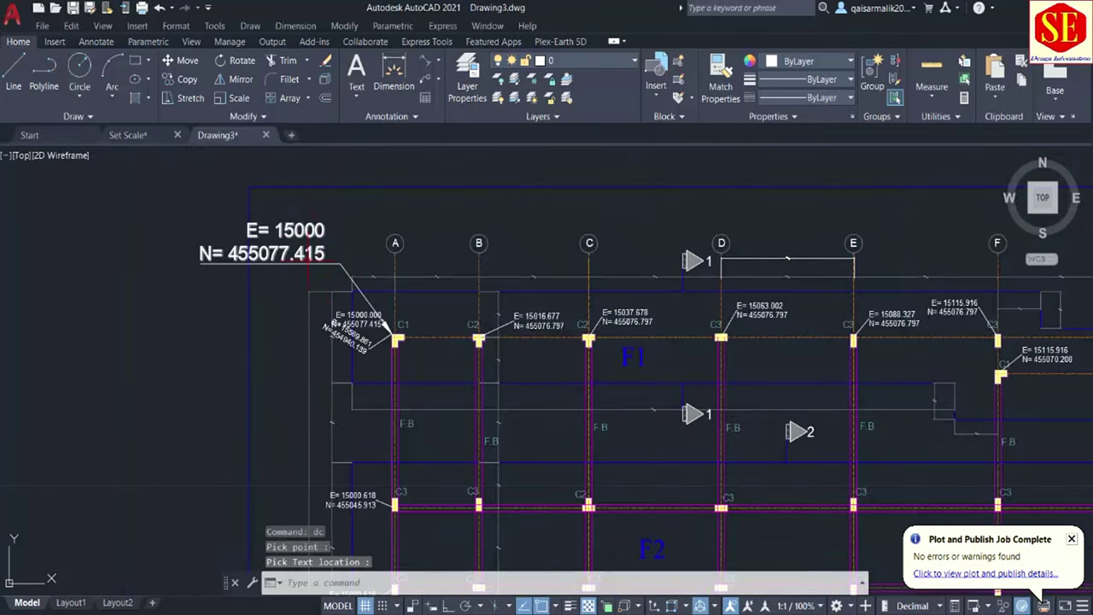
pyautogui.scroll(4, 384, 313)
pyautogui.scroll(-4, 346, 408)
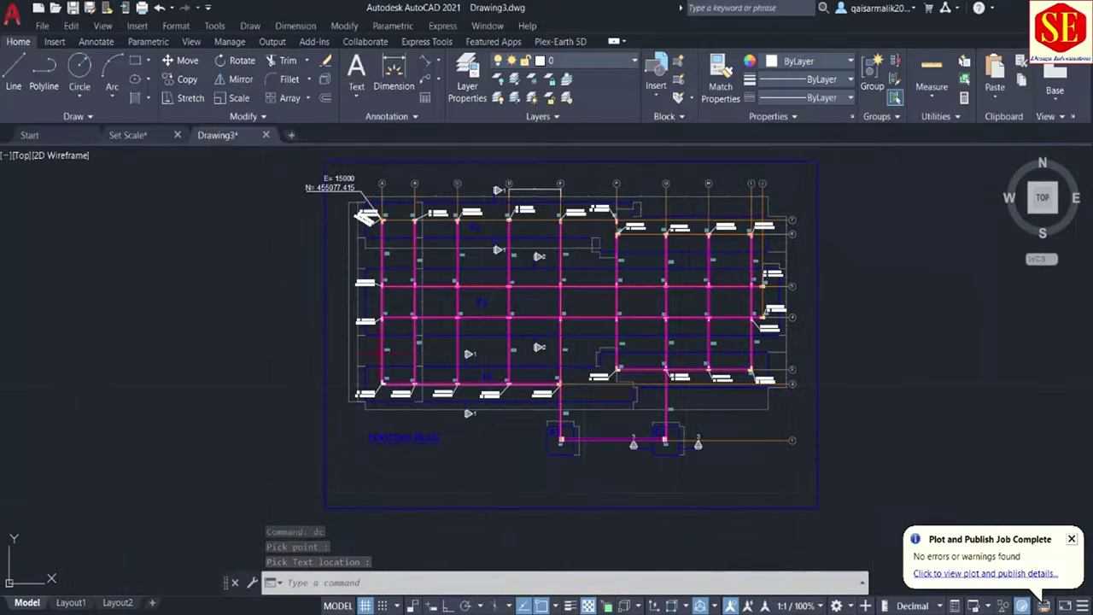
pyautogui.scroll(4, 454, 318)
pyautogui.scroll(2, 454, 317)
pyautogui.scroll(4, 470, 436)
# Label the left C3 footing corner, placing the N= 455031.502 label to its left
pyautogui.write('DC')
pyautogui.press('Return')
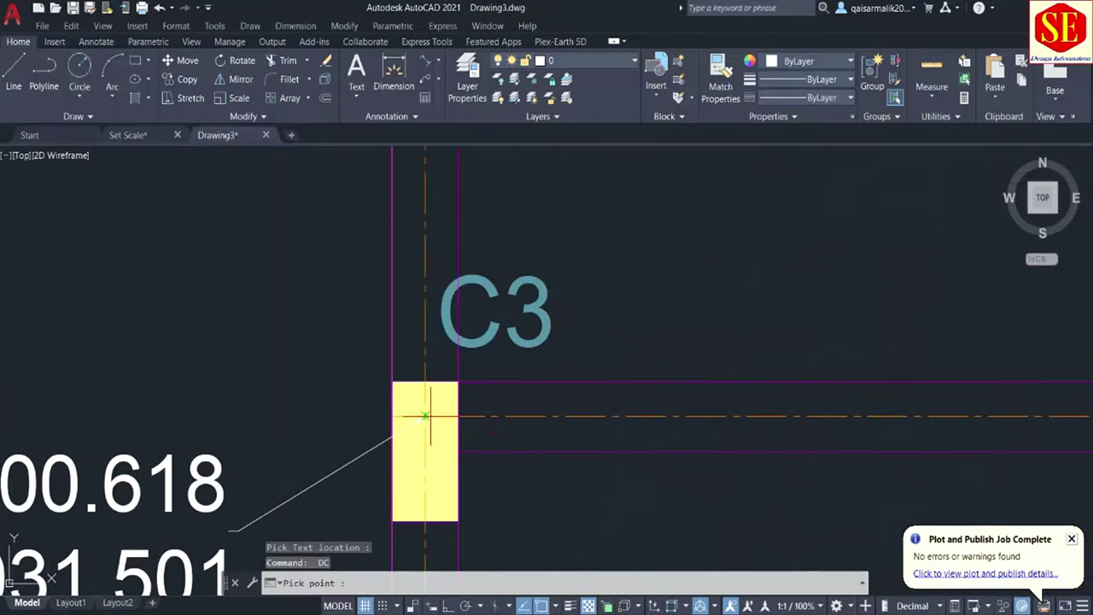
pyautogui.click(427, 416)
pyautogui.scroll(-6, 431, 418)
pyautogui.click(208, 383)
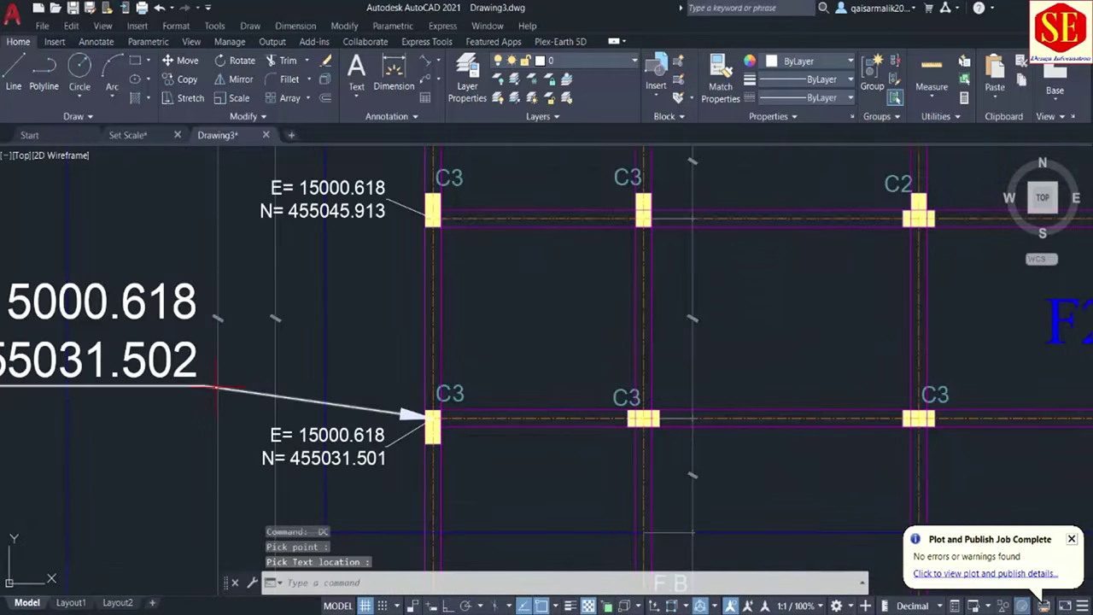
pyautogui.moveTo(286, 386); pyautogui.dragTo(399, 433, button='middle')
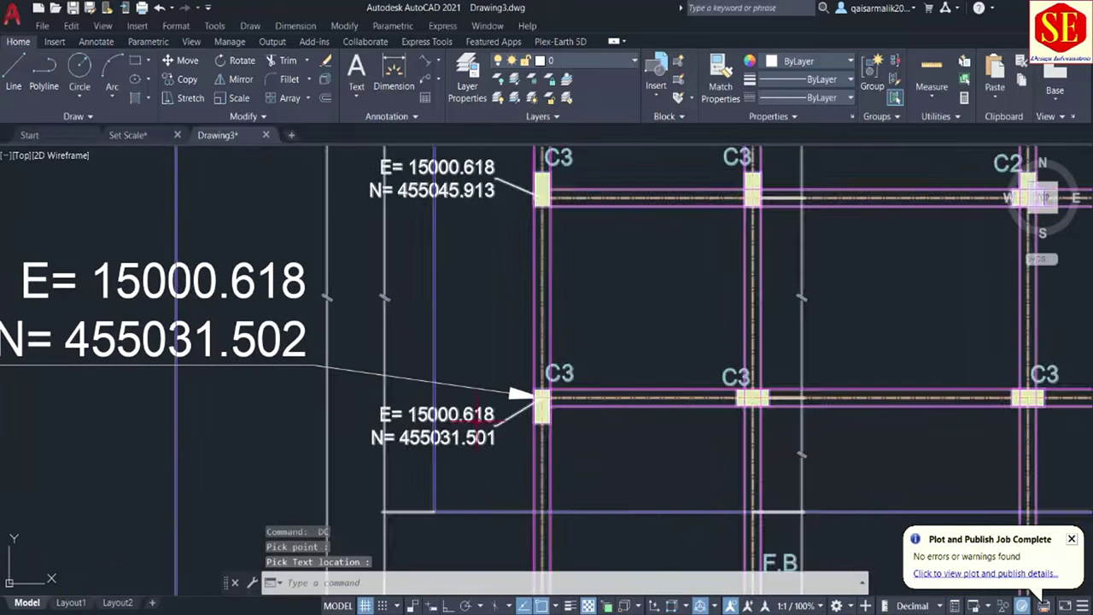
pyautogui.scroll(-5, 401, 431)
pyautogui.scroll(1, 461, 431)
pyautogui.scroll(6, 468, 415)
# Label the bottom C1 footing with E= 15000, N= 455000 and move that label lower left
pyautogui.write('DC')
pyautogui.press('Return')
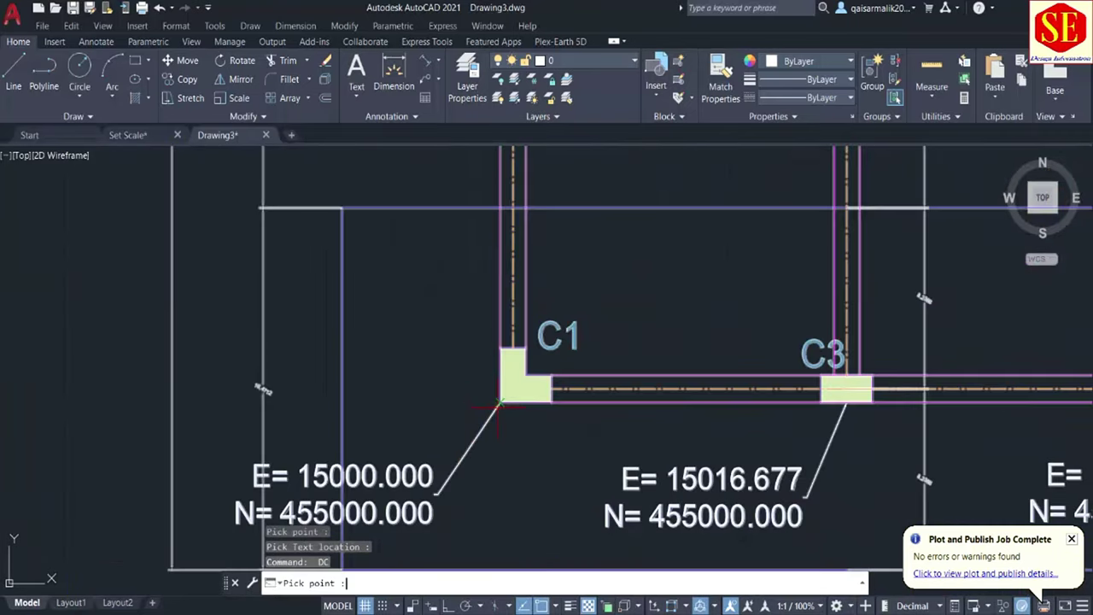
pyautogui.click(499, 403)
pyautogui.click(420, 543)
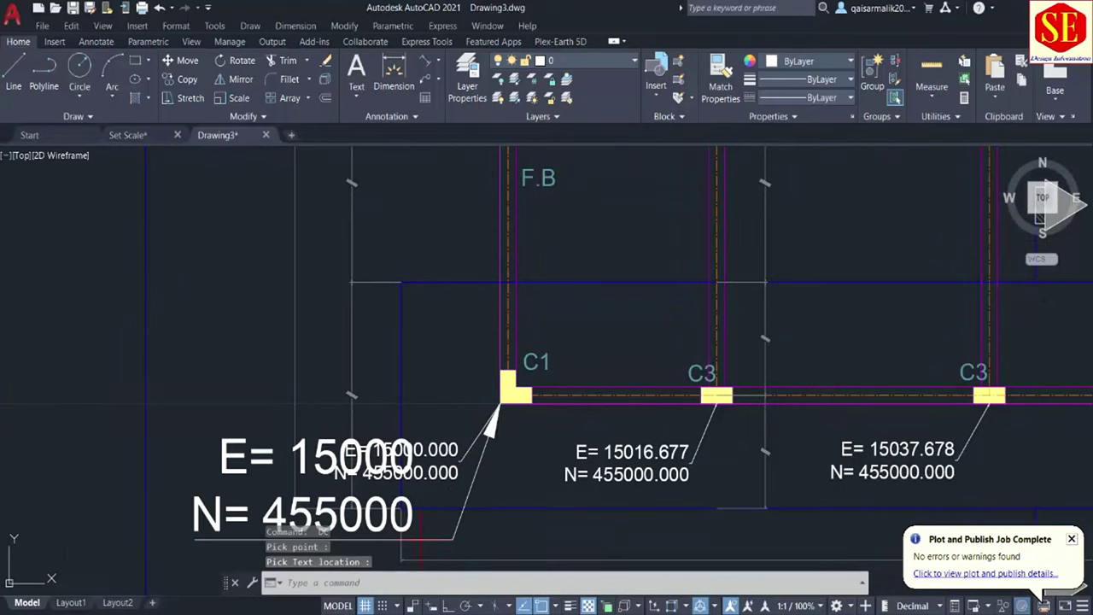
pyautogui.moveTo(452, 528); pyautogui.dragTo(596, 391, button='middle')
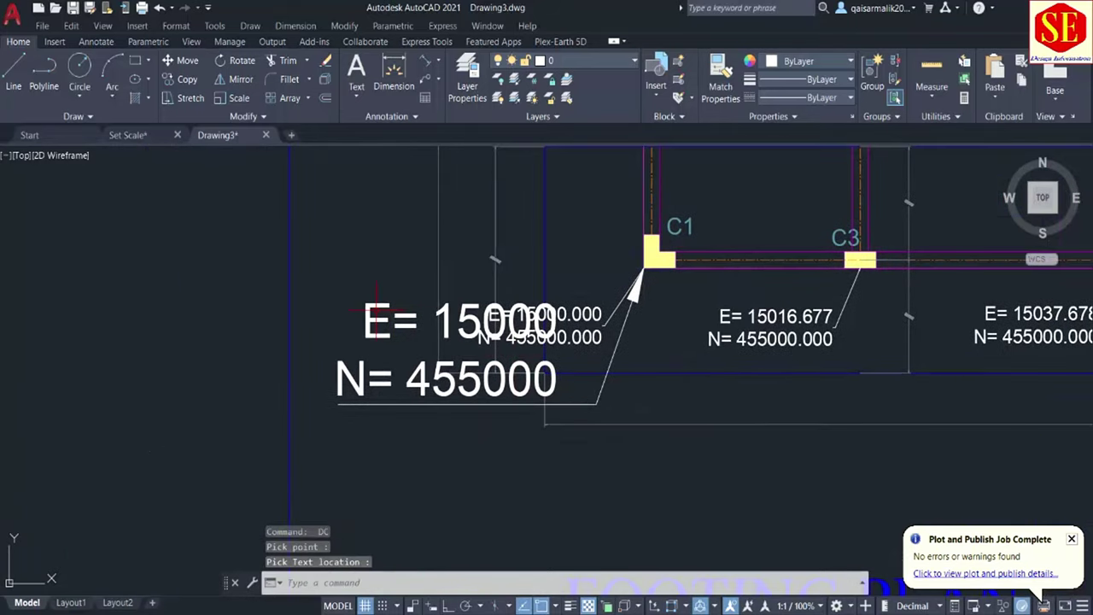
pyautogui.click(377, 309)
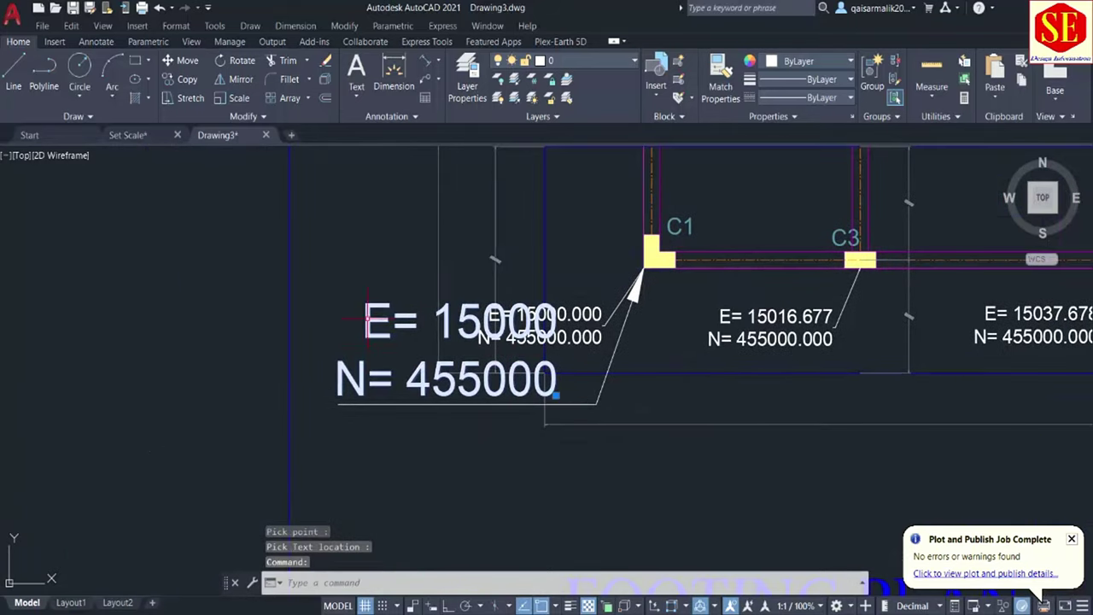
pyautogui.click(555, 394)
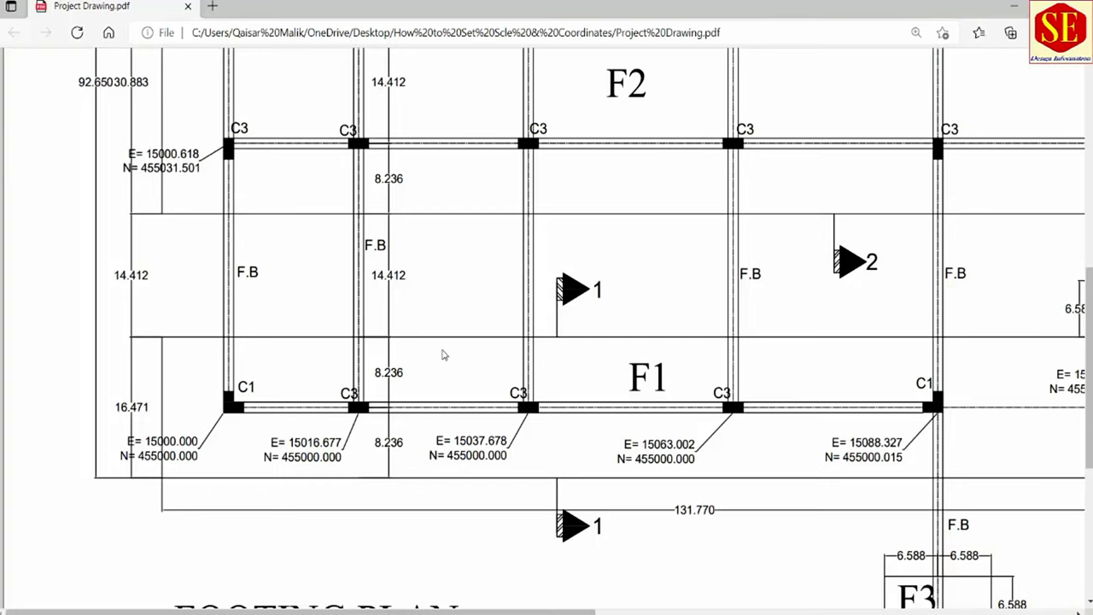
# Zoom out the Edge PDF to compare the whole footing plan, then return to Drawing3
pyautogui.keyDown('ctrl'); pyautogui.scroll(-2, 443, 354); pyautogui.keyUp('ctrl')
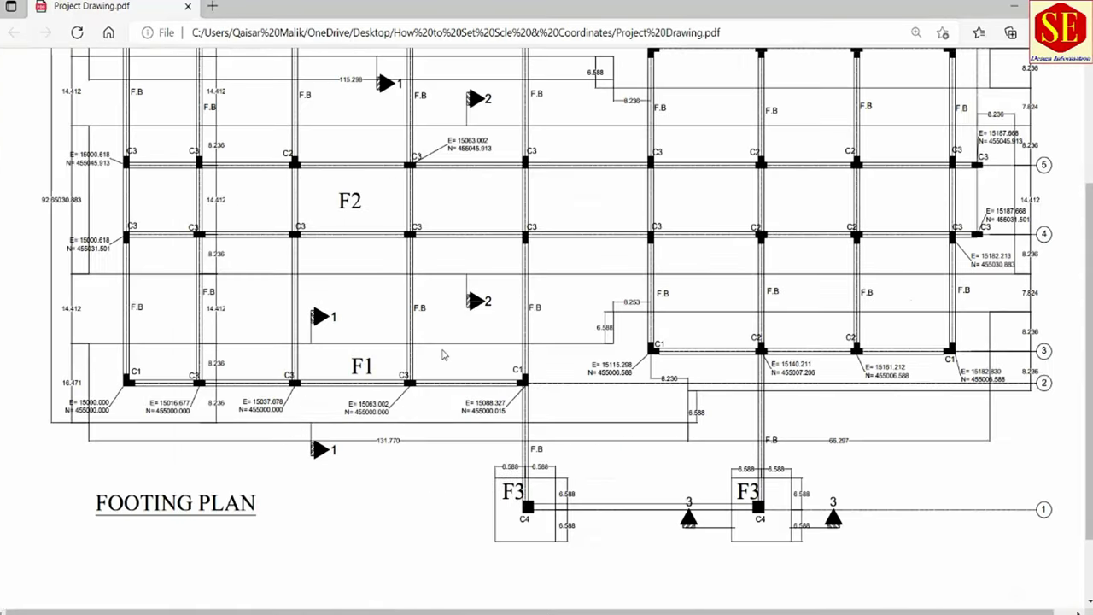
pyautogui.keyDown('ctrl'); pyautogui.scroll(-2, 419, 316); pyautogui.keyUp('ctrl')
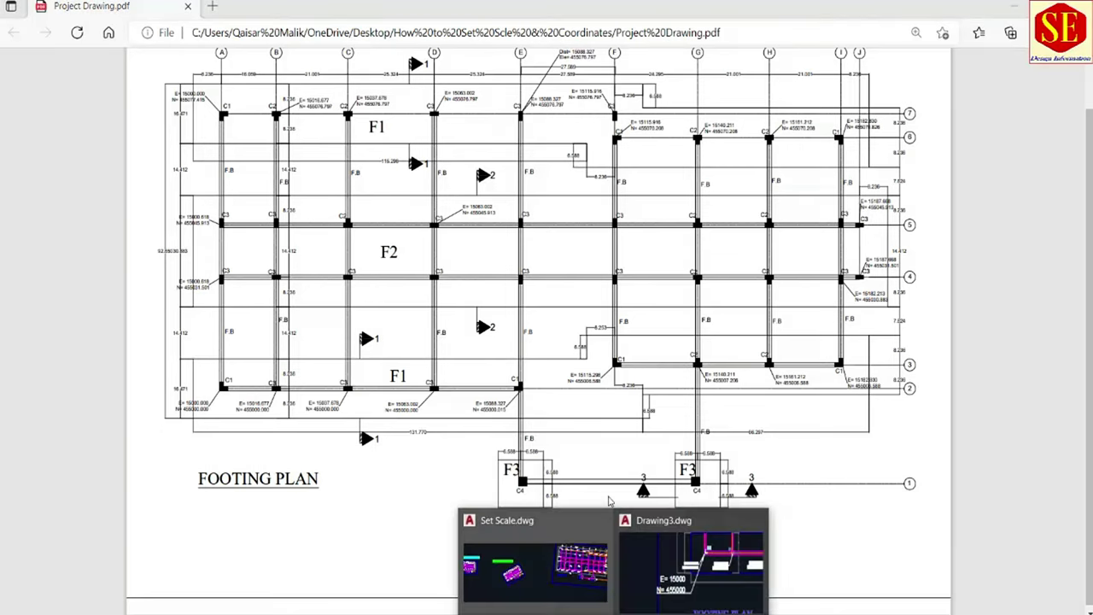
pyautogui.click(691, 568)
pyautogui.scroll(-4, 469, 360)
pyautogui.scroll(4, 514, 346)
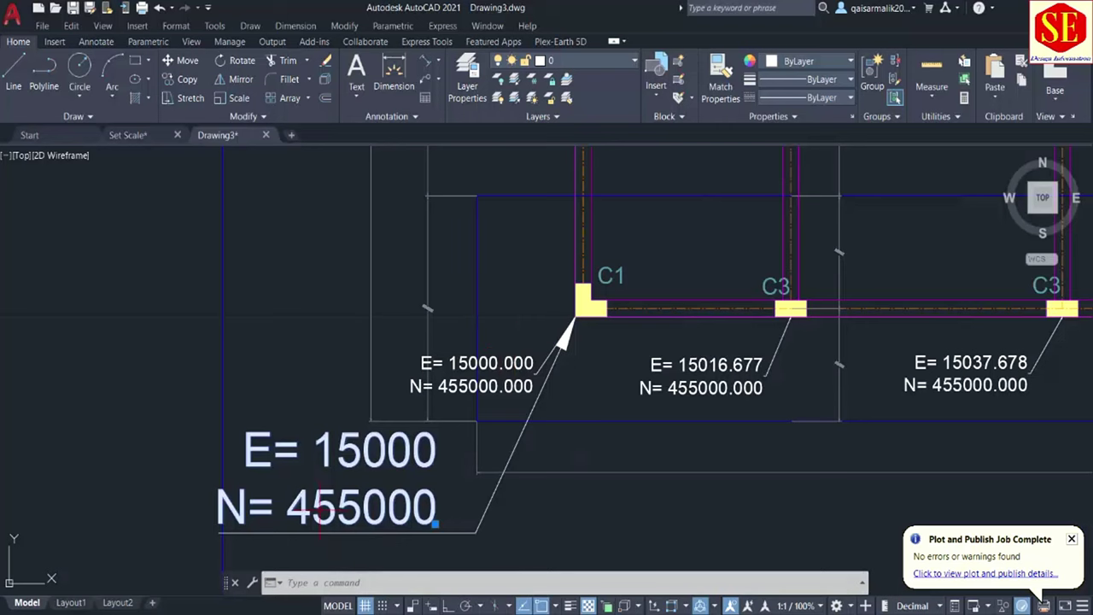
# Add a linear dimension from grid B to grid C reading 21, placed above the grid
pyautogui.scroll(-3, 514, 348)
pyautogui.moveTo(612, 408)
pyautogui.mouseDown(button='middle')
pyautogui.moveTo(536, 485)
pyautogui.moveTo(491, 611)
pyautogui.mouseUp(button='middle')
pyautogui.scroll(2, 393, 384)
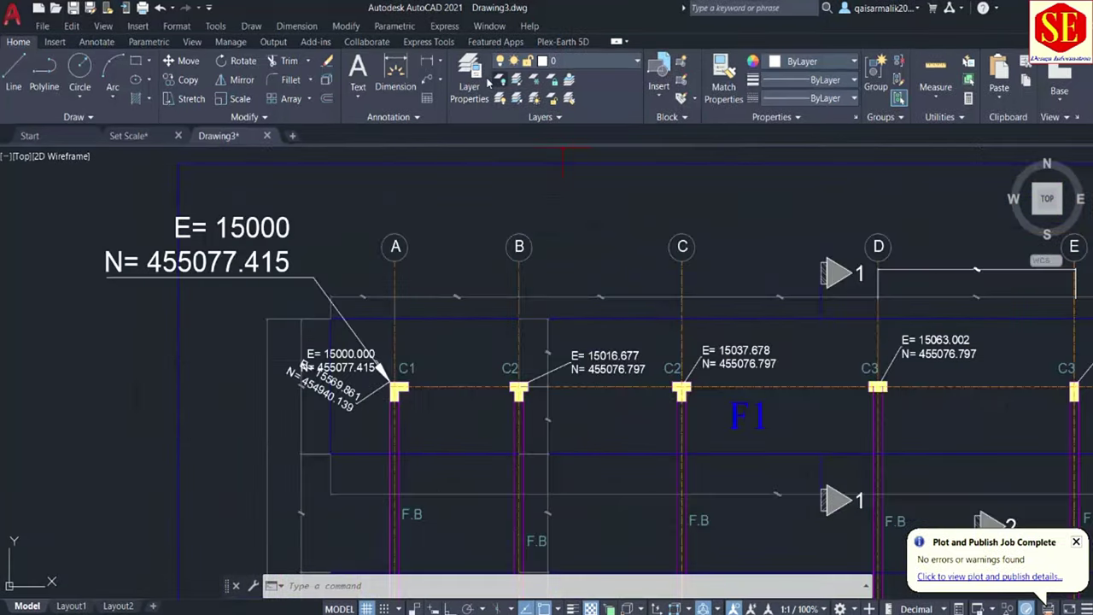
pyautogui.click(429, 70)
pyautogui.scroll(4, 519, 282)
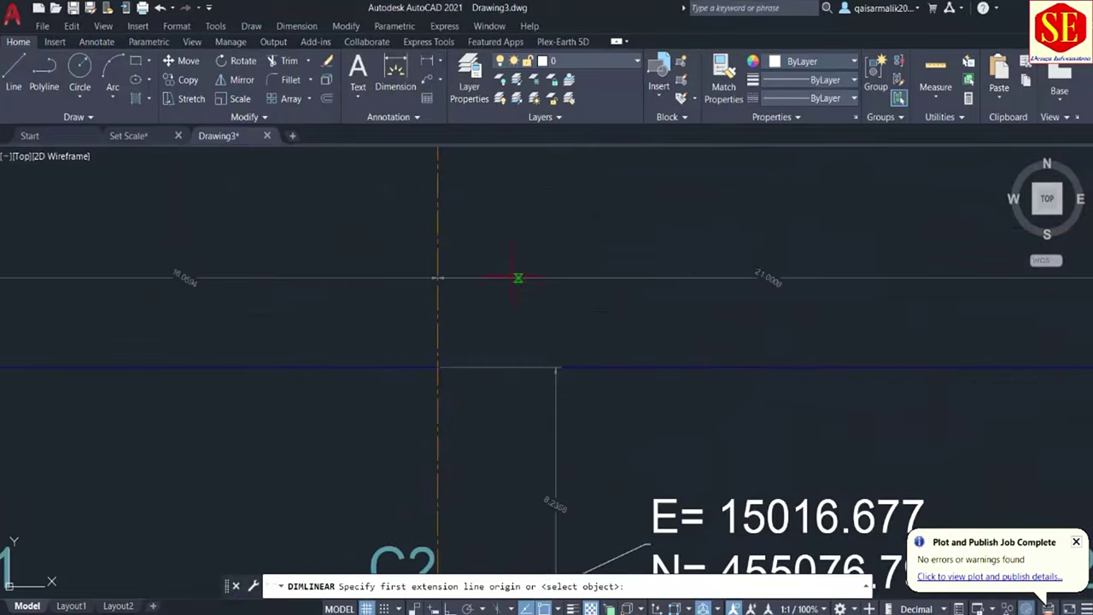
pyautogui.scroll(2, 511, 342)
pyautogui.click(512, 342)
pyautogui.scroll(-2, 333, 309)
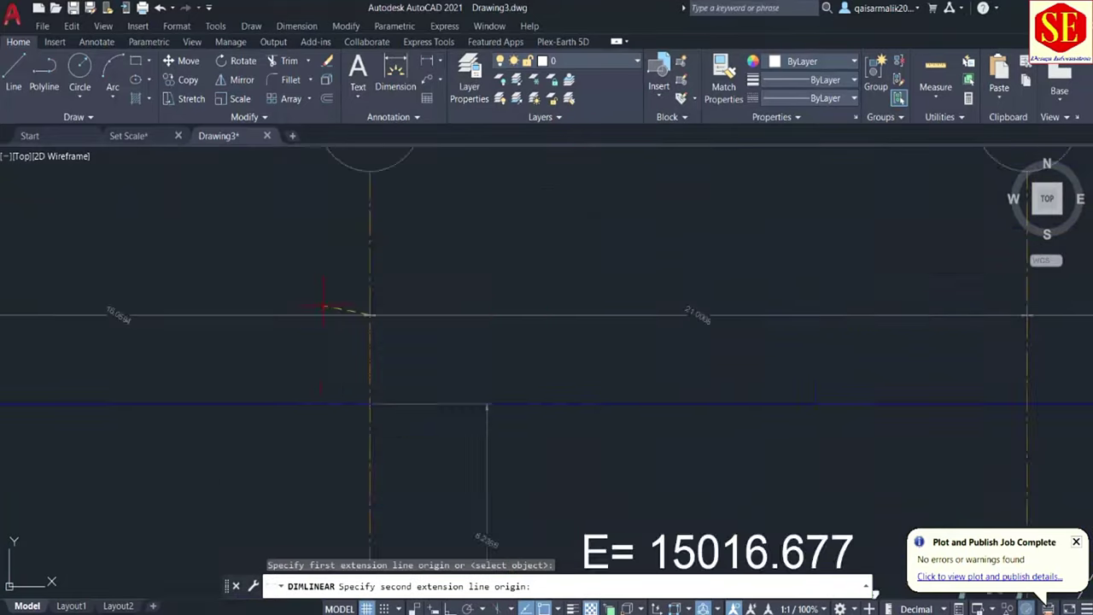
pyautogui.scroll(-2, 333, 309)
pyautogui.scroll(5, 556, 327)
pyautogui.click(547, 329)
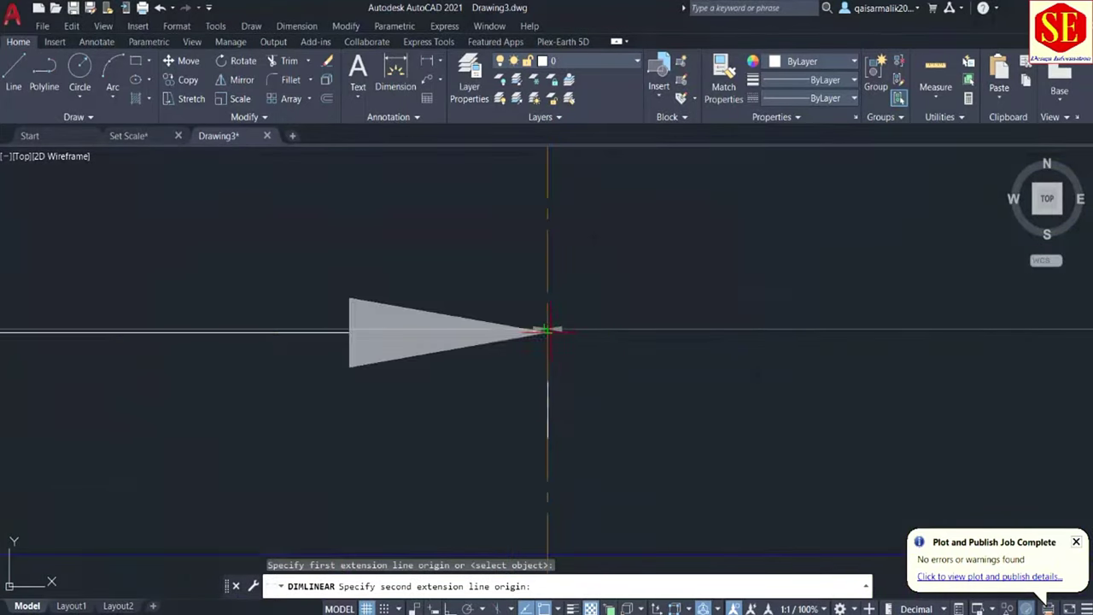
pyautogui.scroll(-4, 547, 329)
pyautogui.click(517, 292)
pyautogui.scroll(4, 348, 335)
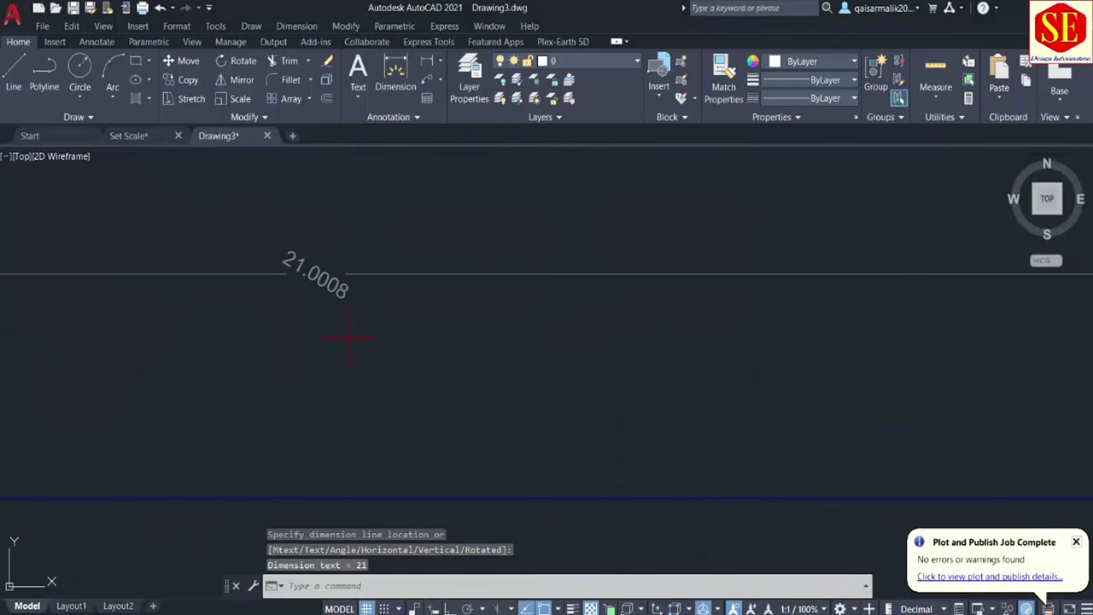
pyautogui.scroll(-3, 340, 319)
pyautogui.scroll(-2, 345, 238)
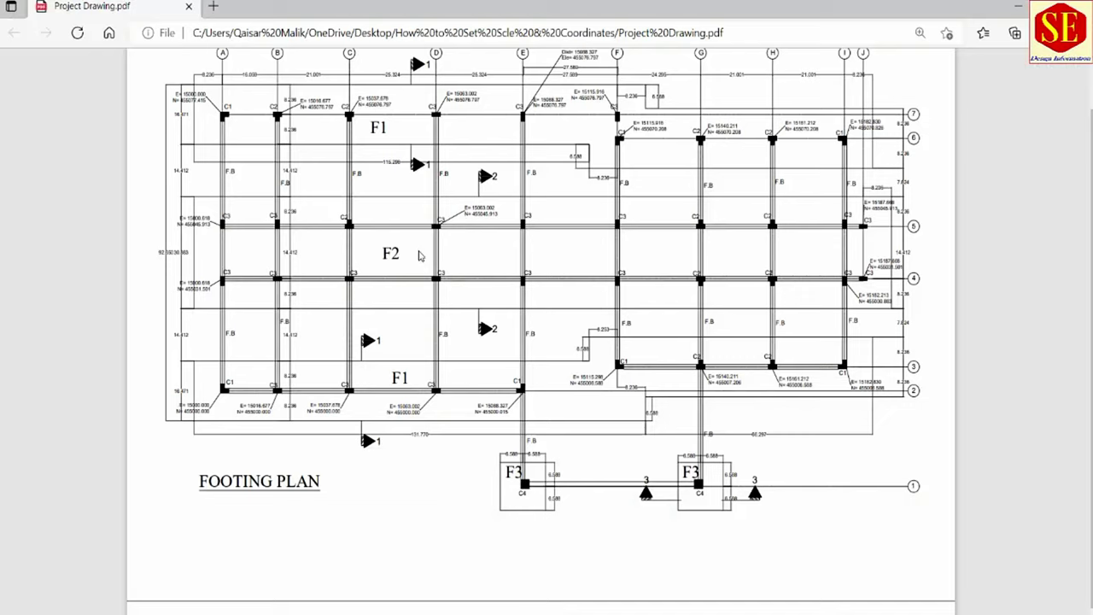
# Zoom the PDF onto grids A–H to read the 21.001 B–C spacing, then return to Drawing3
pyautogui.scroll(1, 419, 254)
pyautogui.keyDown('ctrl'); pyautogui.scroll(3, 315, 128); pyautogui.keyUp('ctrl')
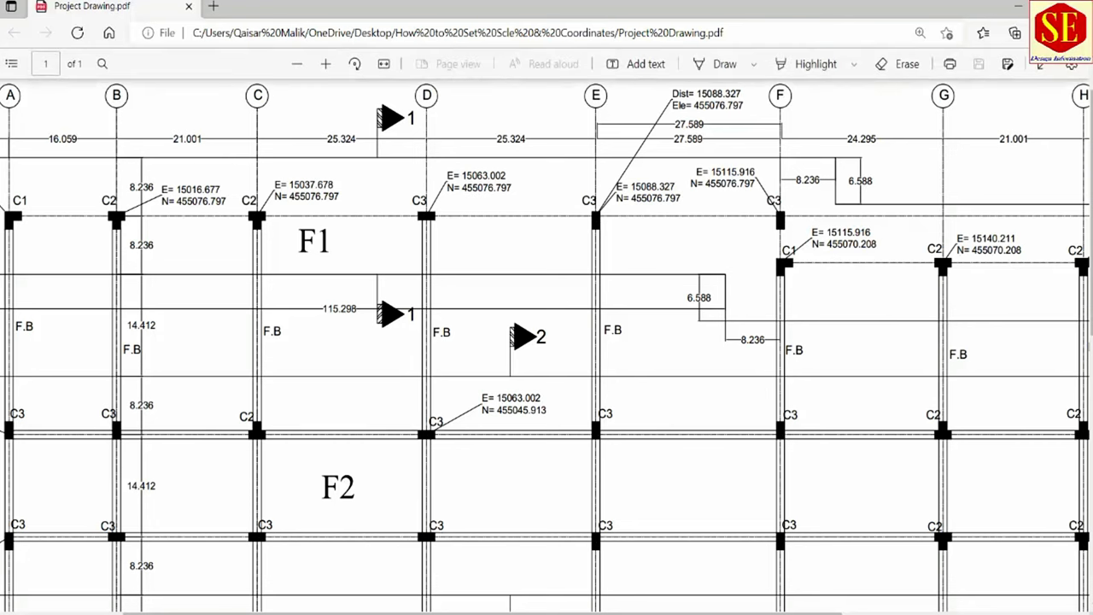
pyautogui.click(641, 553)
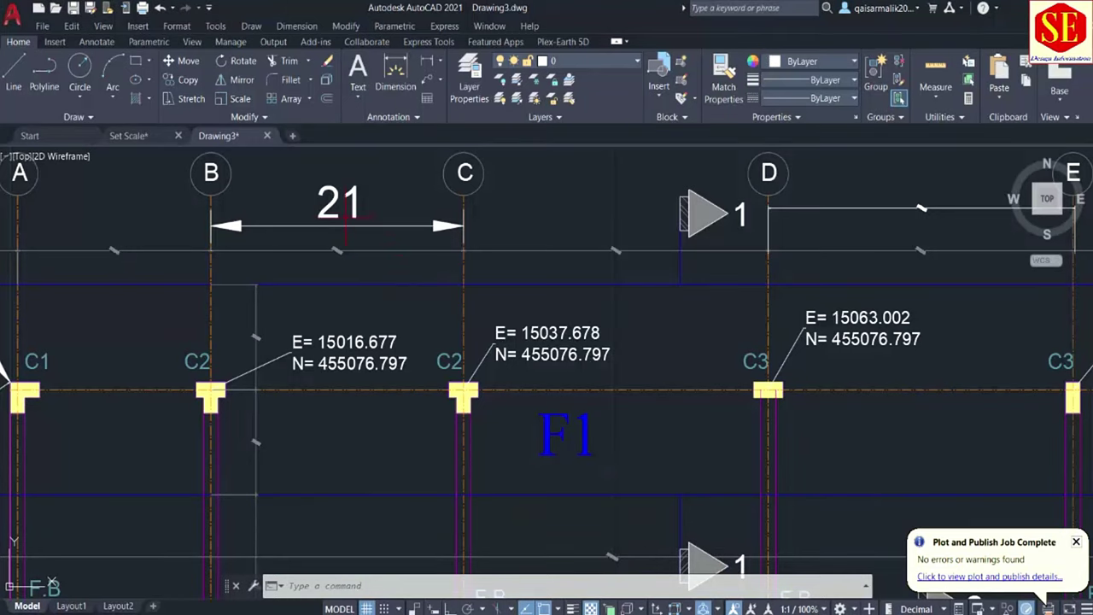
# Erase the existing 21 dimension between grids B and C
pyautogui.click(344, 224)
pyautogui.write('E')
pyautogui.press('Return')
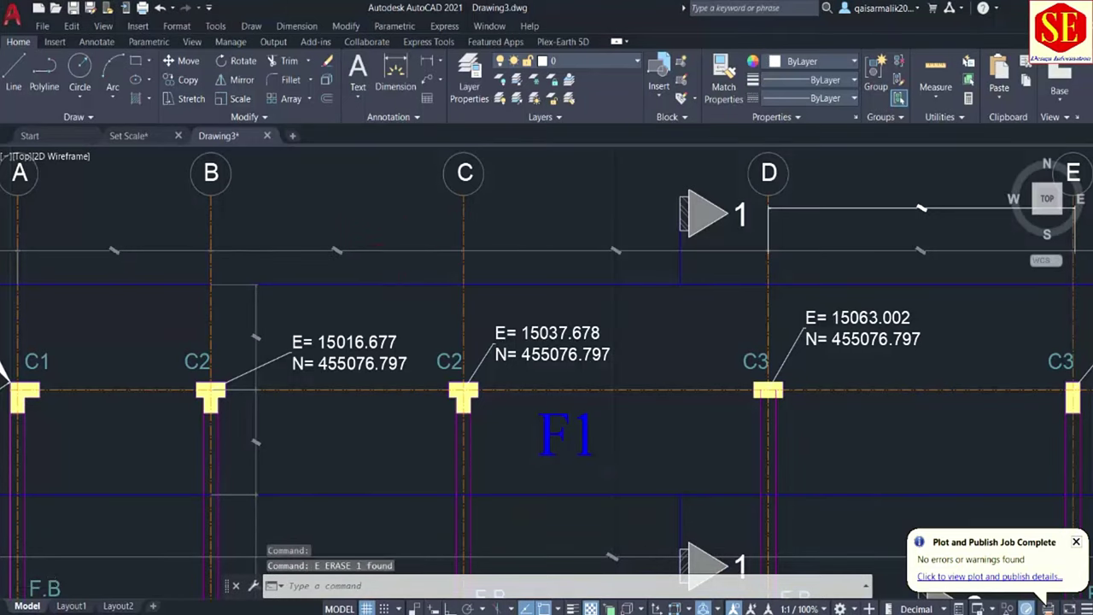
pyautogui.scroll(-5, 426, 210)
pyautogui.scroll(-2, 426, 209)
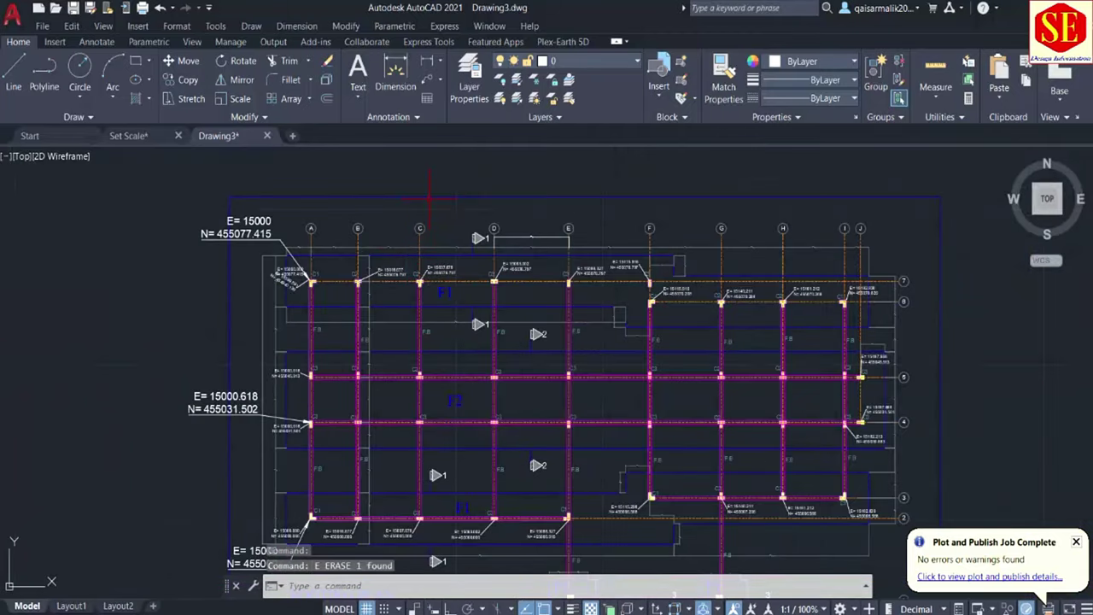
# Select everything and explode the footing plan block with X
pyautogui.hotkey('ctrl', 'a')
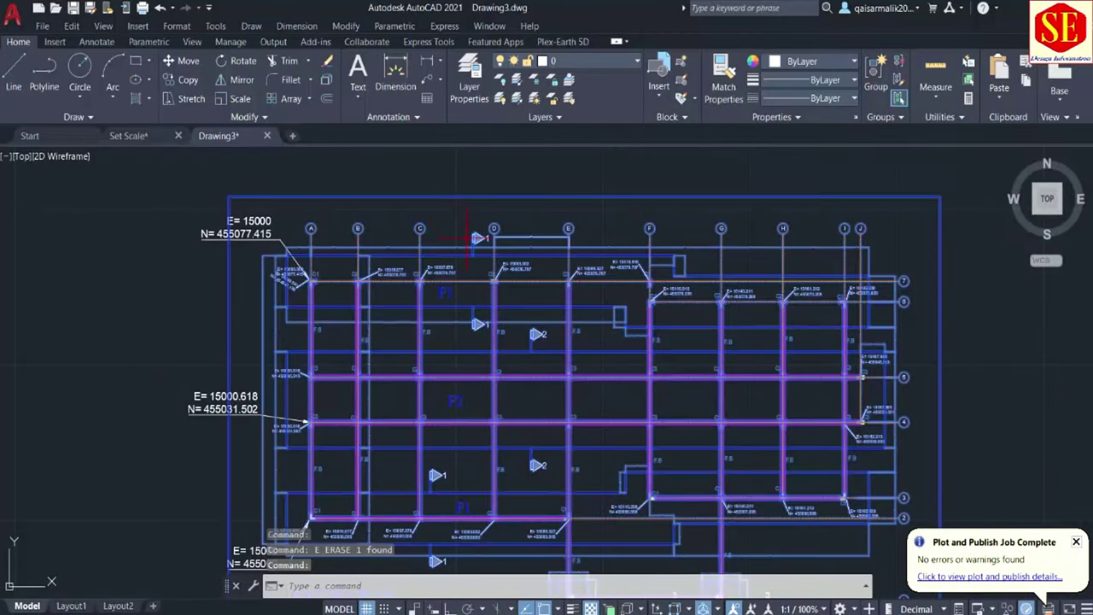
pyautogui.write('x')
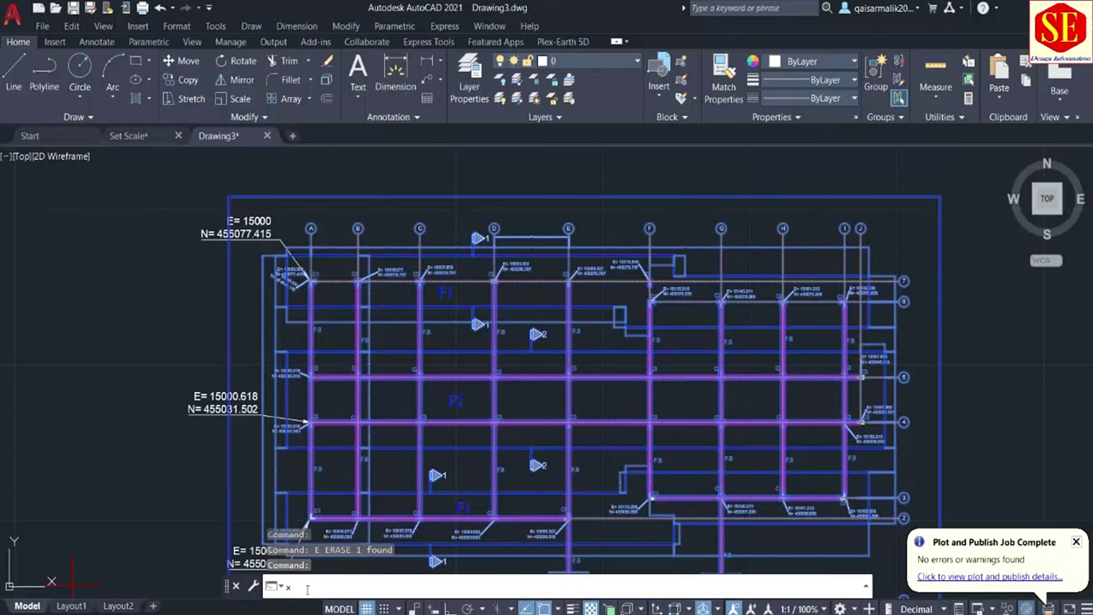
pyautogui.press('Return')
pyautogui.scroll(2, 393, 211)
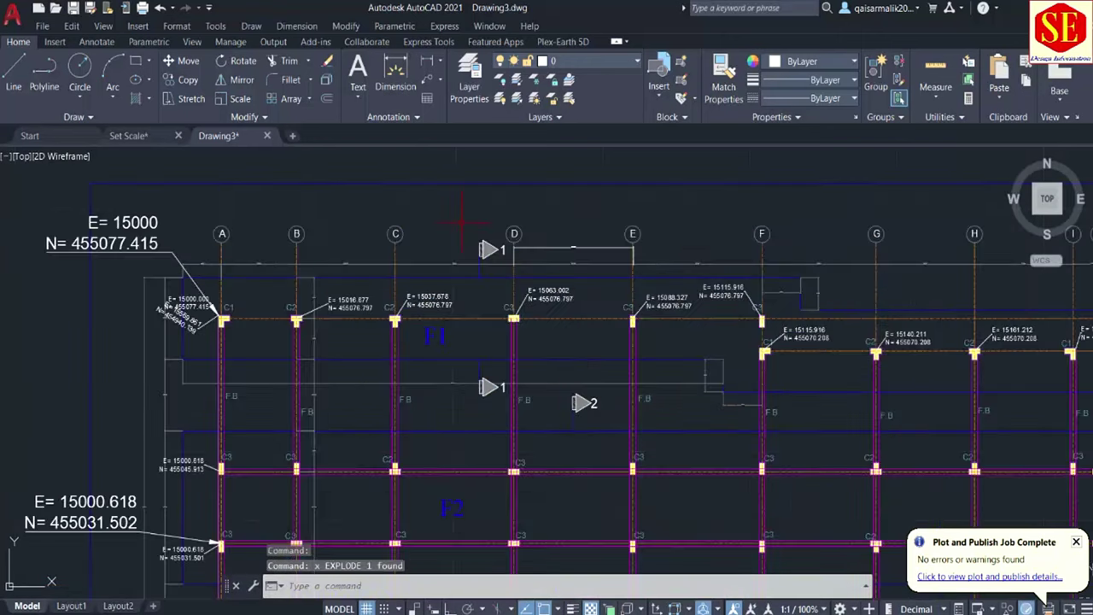
pyautogui.scroll(3, 457, 224)
pyautogui.scroll(3, 452, 231)
pyautogui.scroll(-5, 372, 297)
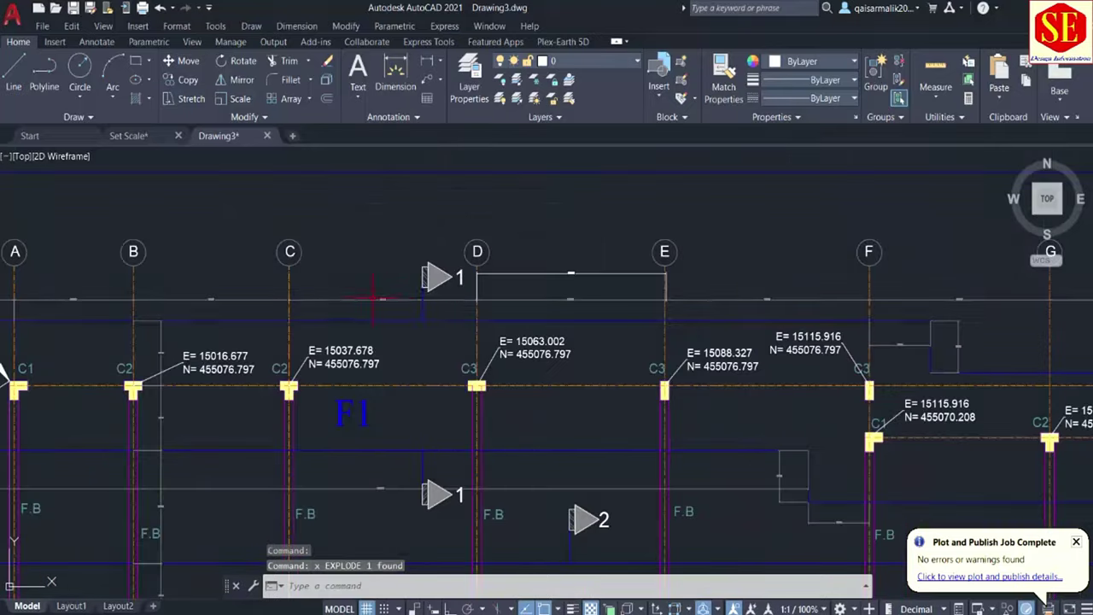
pyautogui.scroll(2, 478, 315)
pyautogui.scroll(3, 501, 320)
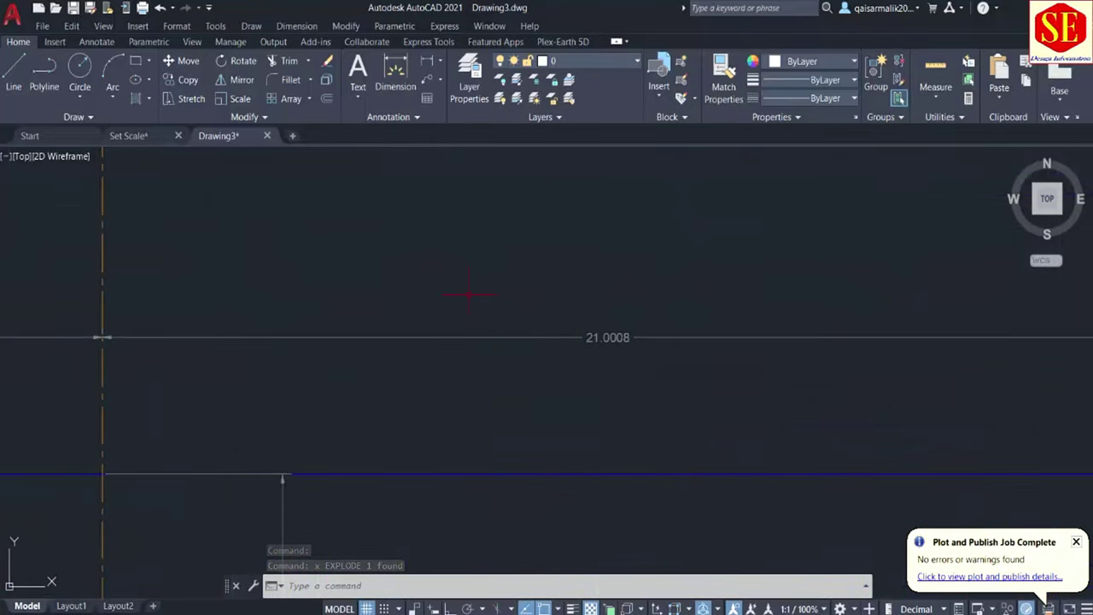
# Add a new 21 linear dimension from grid B to grid C, then open Dimension Style Manager
pyautogui.click(395, 76)
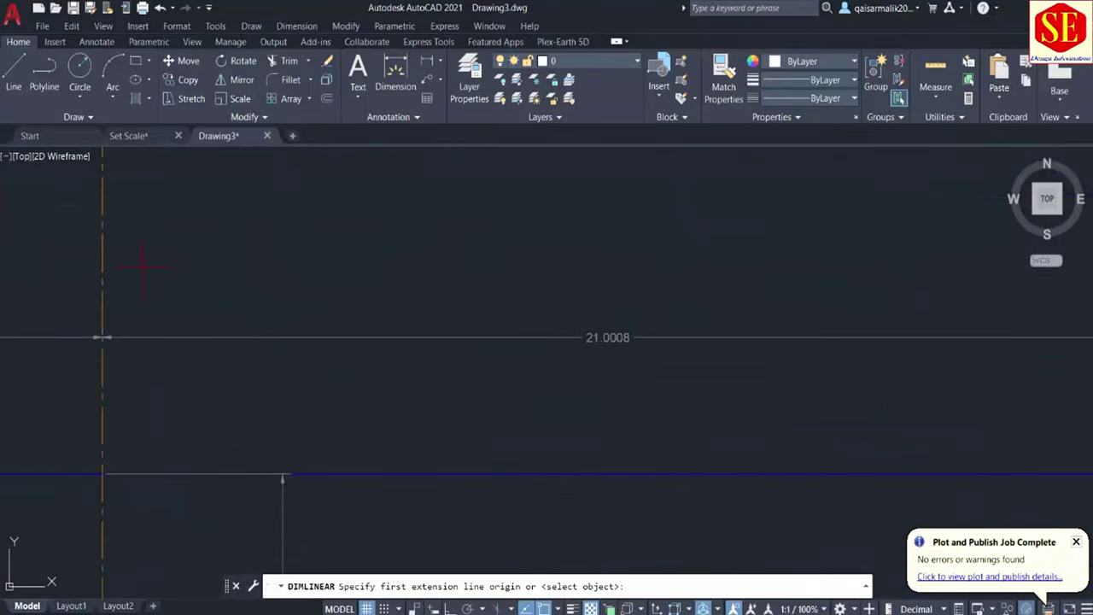
pyautogui.click(102, 337)
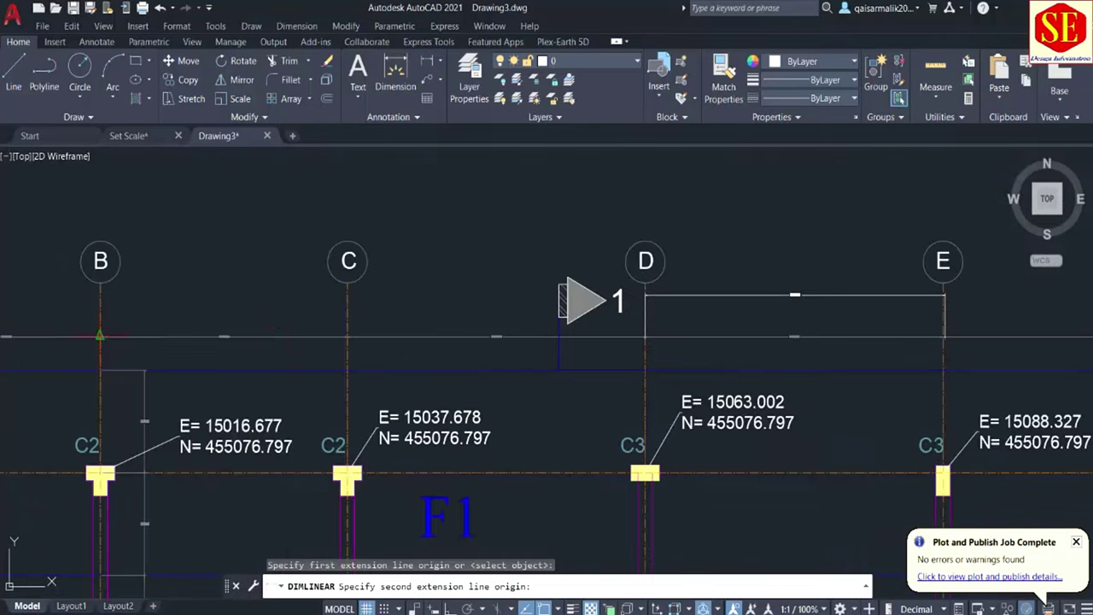
pyautogui.scroll(2, 362, 336)
pyautogui.moveTo(362, 337); pyautogui.dragTo(679, 339, button='middle')
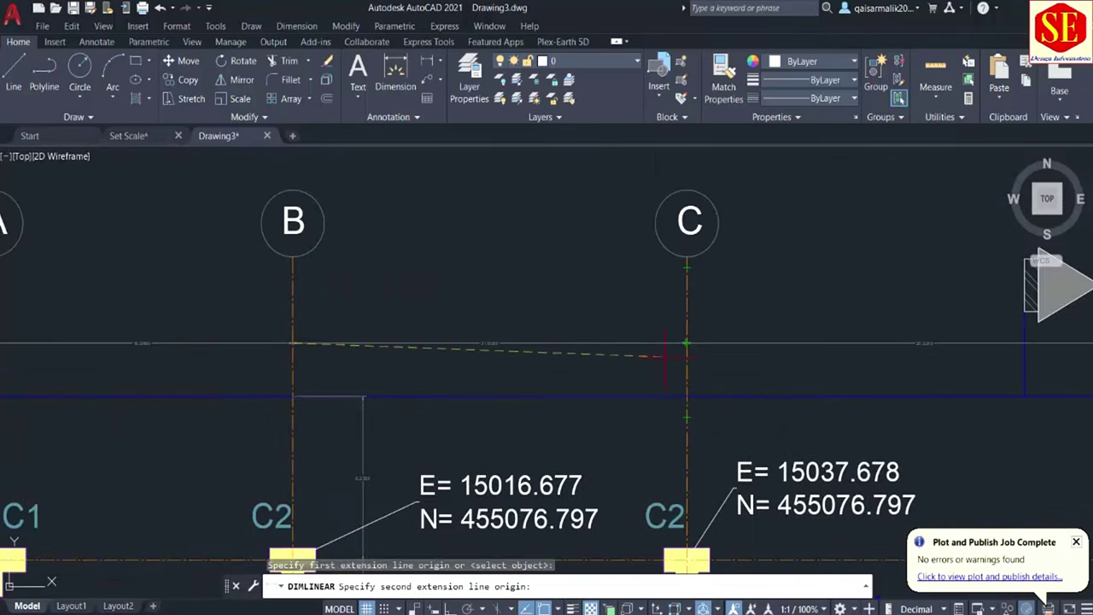
pyautogui.scroll(5, 679, 339)
pyautogui.click(669, 339)
pyautogui.scroll(-3, 669, 339)
pyautogui.scroll(-2, 669, 338)
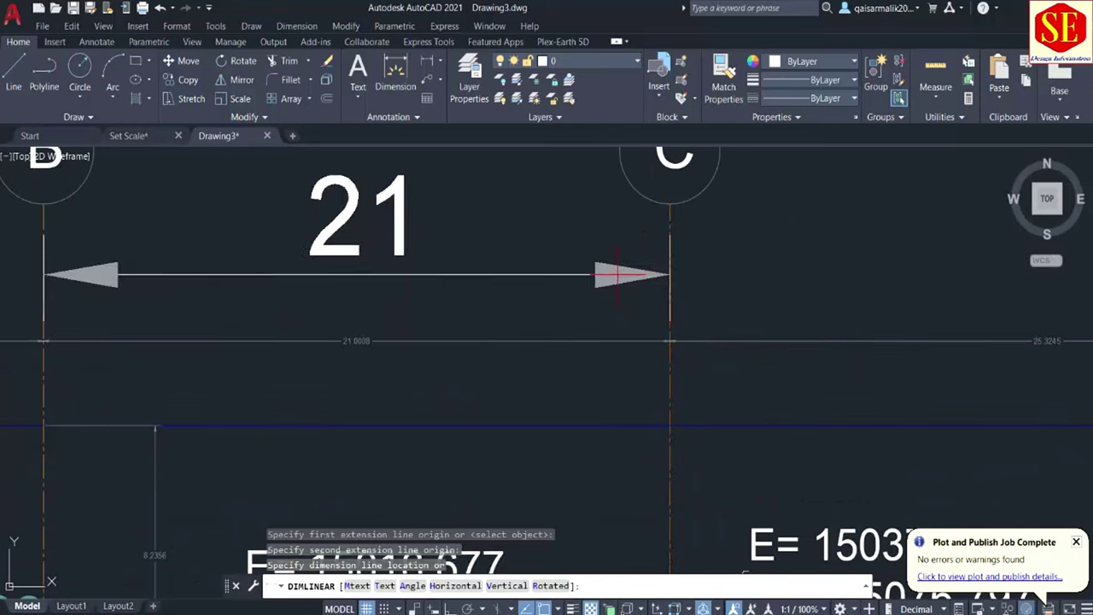
pyautogui.moveTo(353, 294); pyautogui.dragTo(737, 278, button='middle')
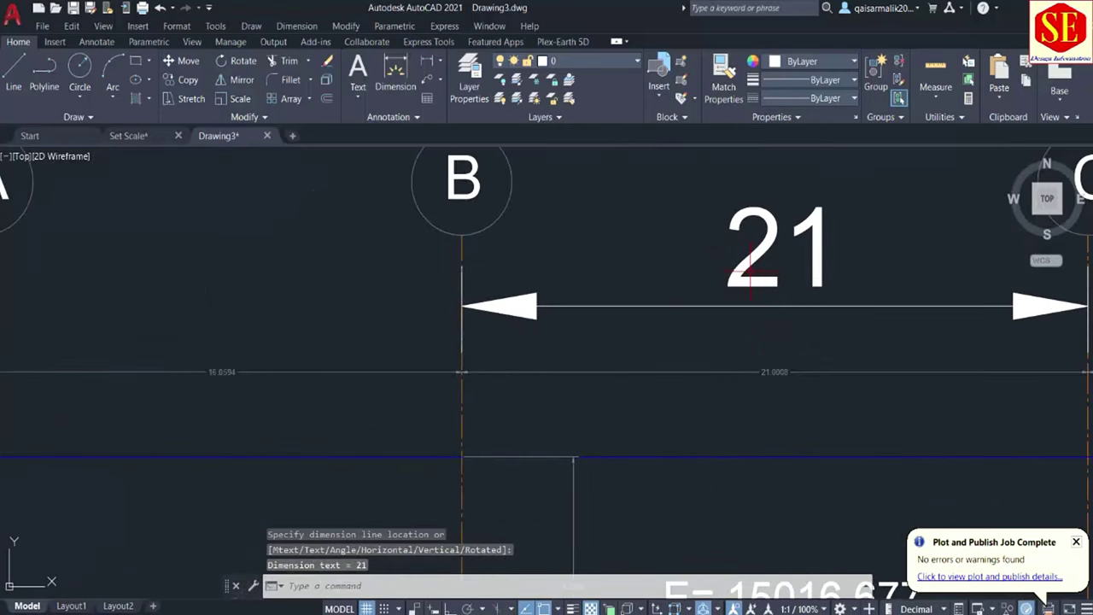
pyautogui.write('d')
pyautogui.press('Return')
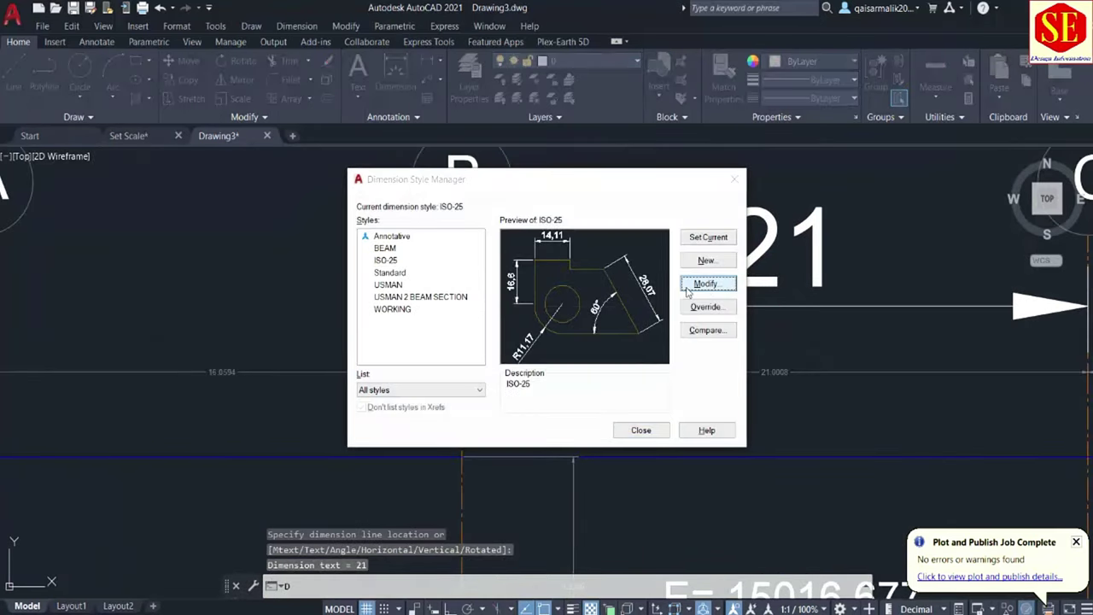
# Set the ISO-25 style's linear precision to 0.000 so the B–C dimension reads 21,001
pyautogui.click(705, 282)
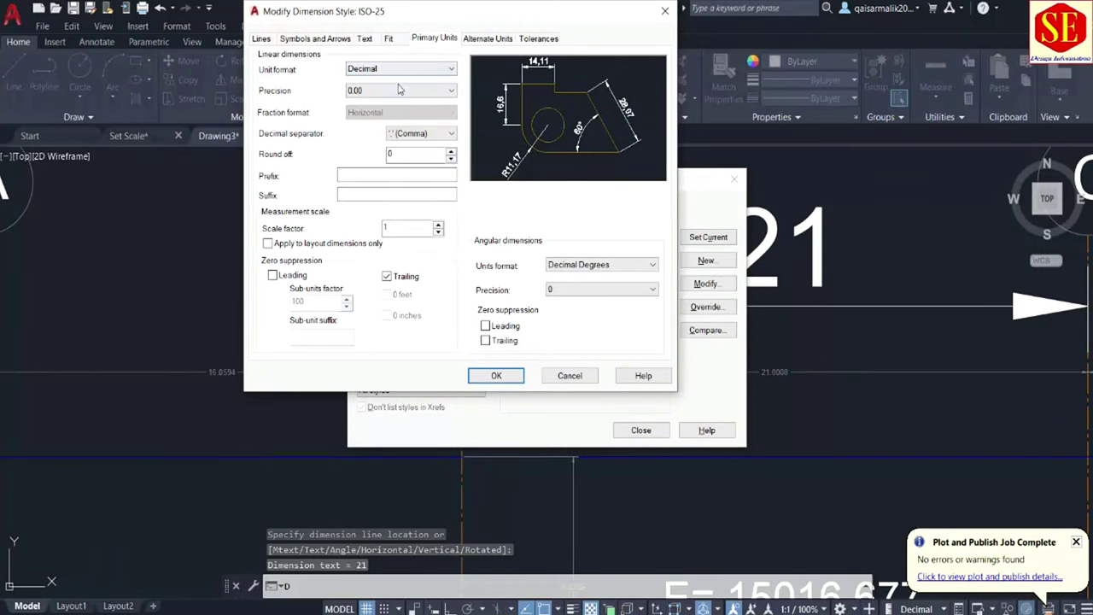
pyautogui.click(391, 92)
pyautogui.click(375, 132)
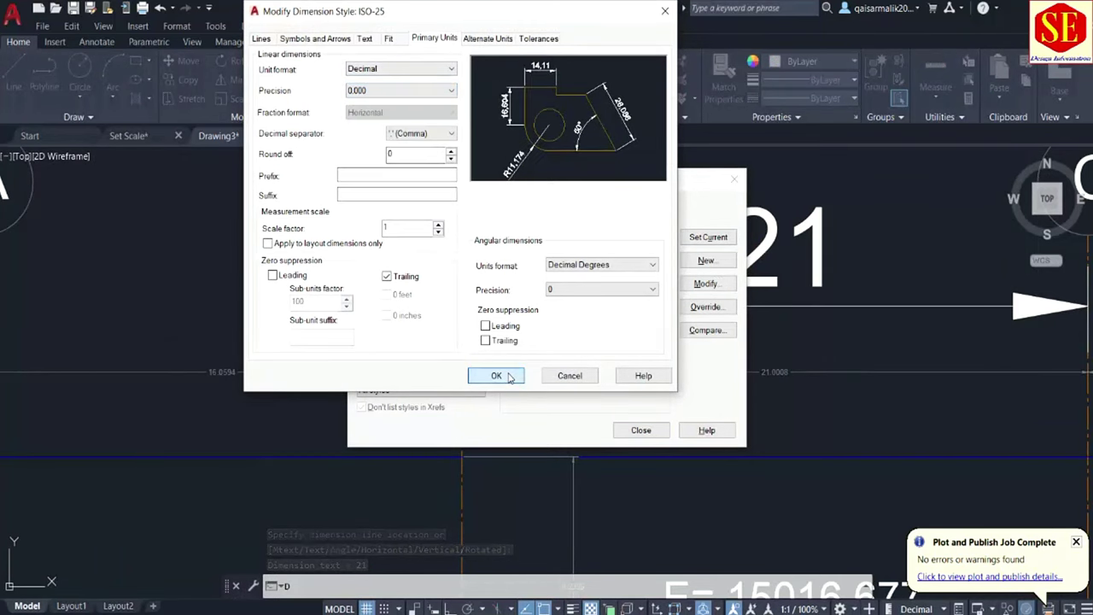
pyautogui.click(496, 375)
pyautogui.click(707, 236)
pyautogui.click(640, 429)
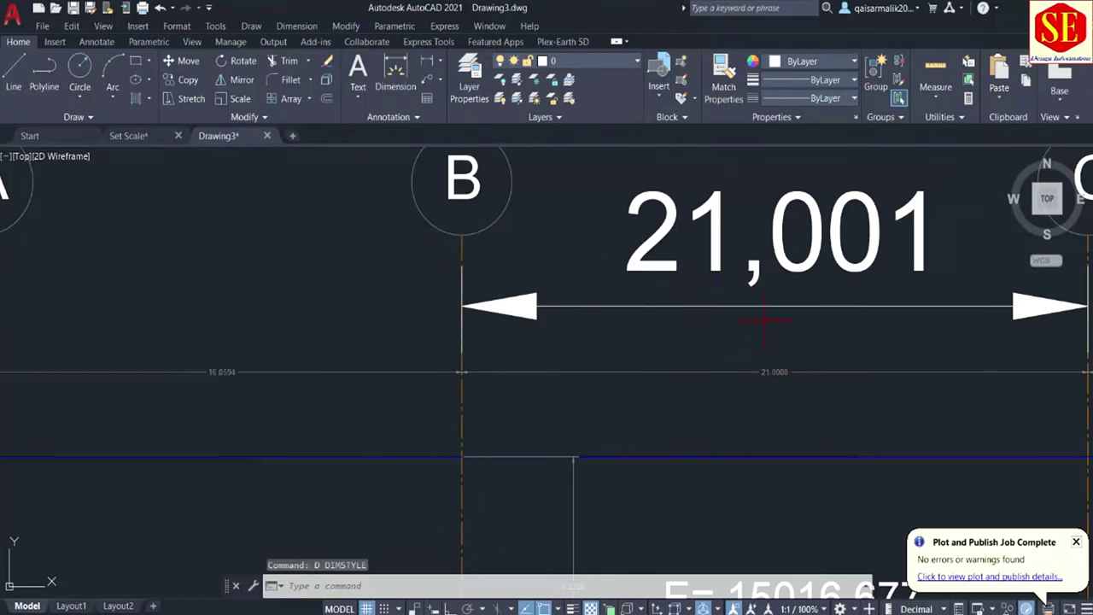
# Label the grid-5 C2 column with its E/N coordinates using CD
pyautogui.scroll(-1, 765, 320)
pyautogui.scroll(-4, 501, 342)
pyautogui.moveTo(708, 333); pyautogui.dragTo(310, 330, button='middle')
pyautogui.scroll(-6, 384, 325)
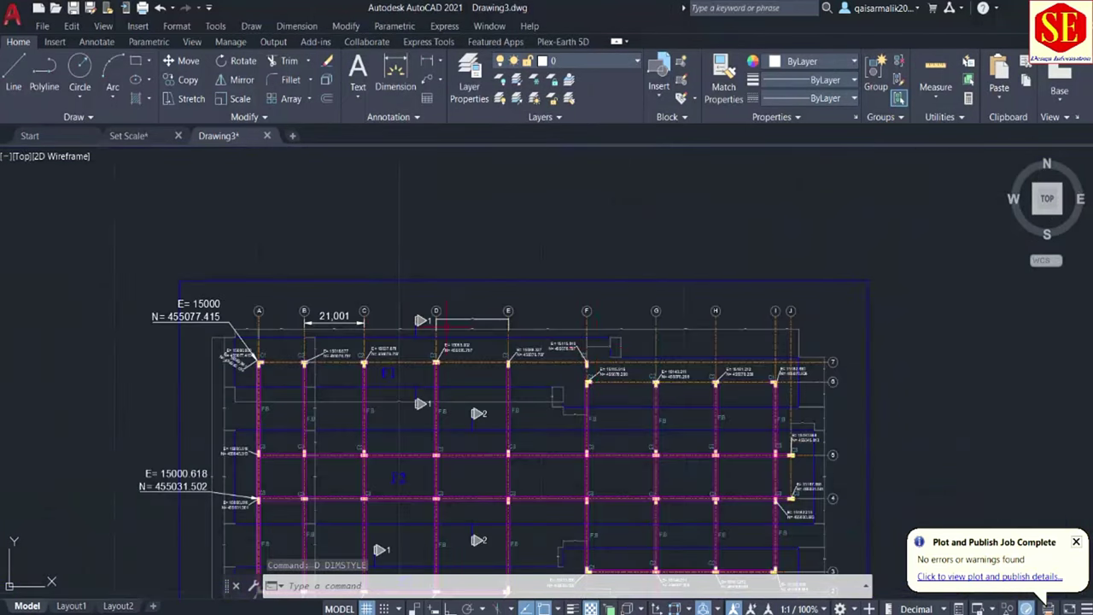
pyautogui.moveTo(598, 342); pyautogui.dragTo(485, 238, button='middle')
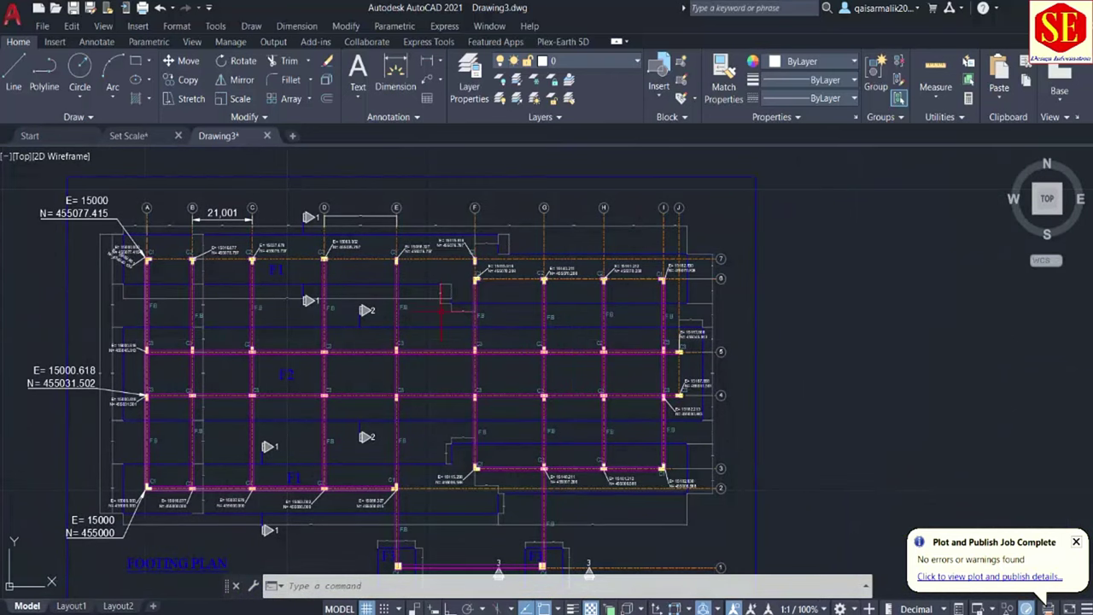
pyautogui.scroll(4, 530, 298)
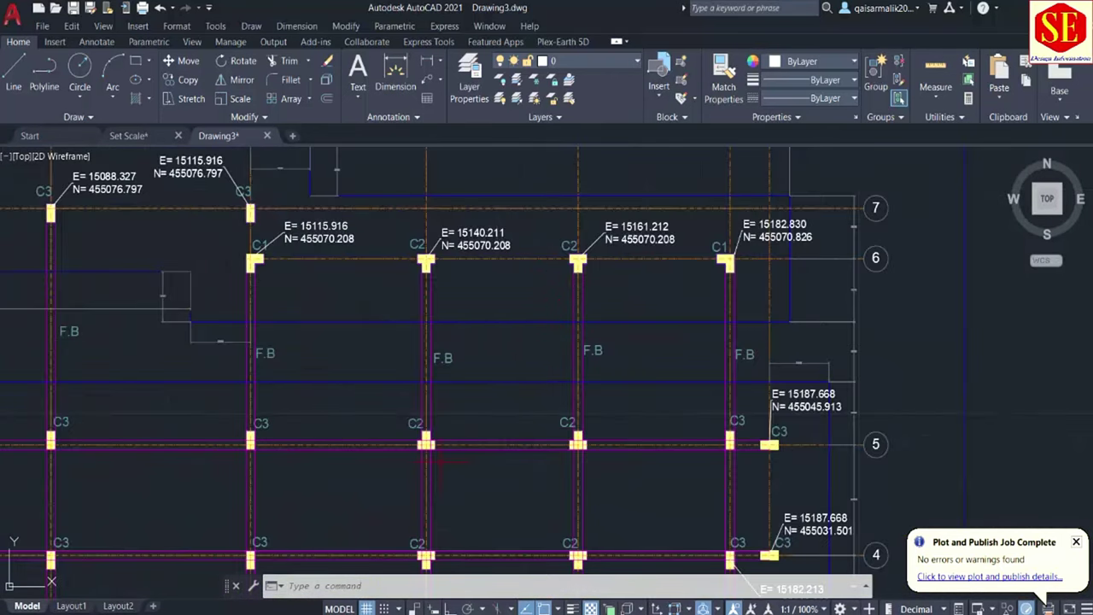
pyautogui.scroll(8, 425, 460)
pyautogui.write('cd')
pyautogui.press('Return')
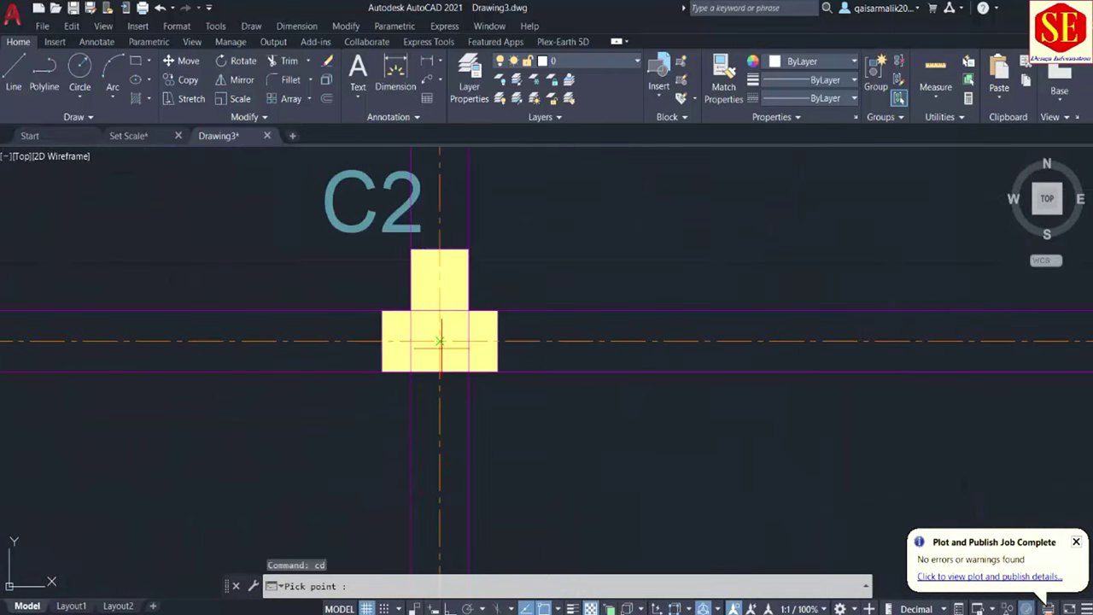
pyautogui.scroll(-2, 468, 325)
pyautogui.click(450, 325)
pyautogui.scroll(-2, 450, 325)
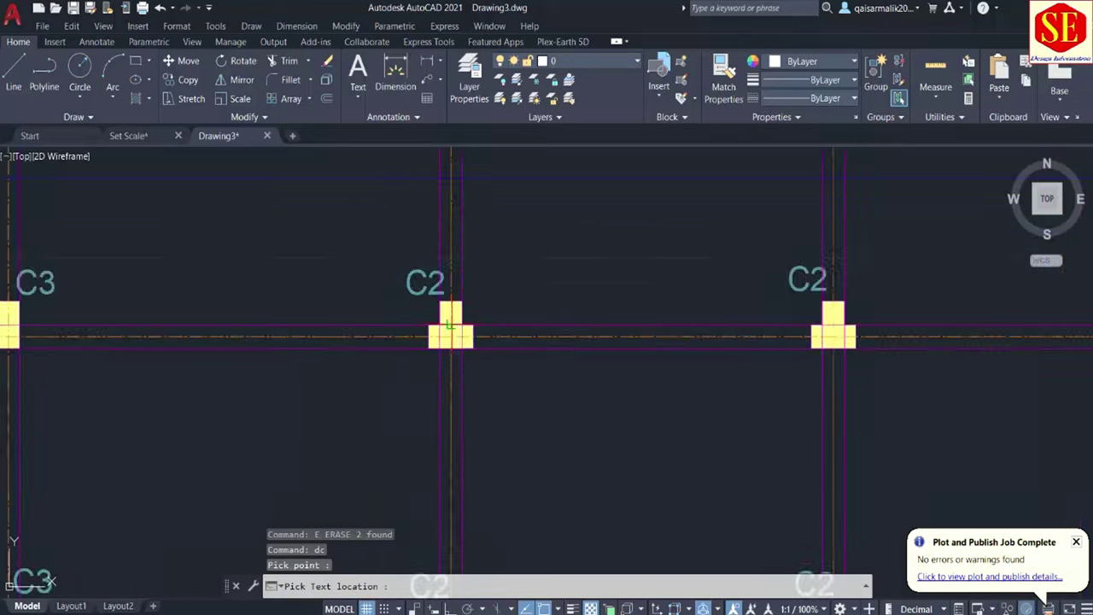
pyautogui.scroll(-1, 461, 316)
pyautogui.click(531, 270)
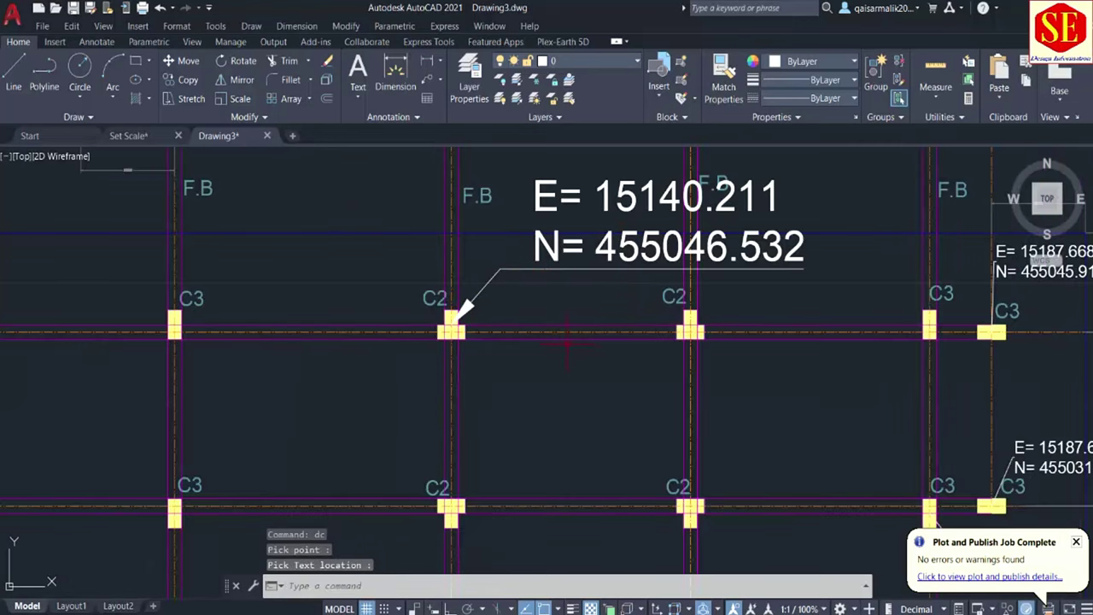
# Label a grid-5 C3 column the same way, then switch to the Set Scale drawing
pyautogui.press('Return')
pyautogui.scroll(4, 171, 329)
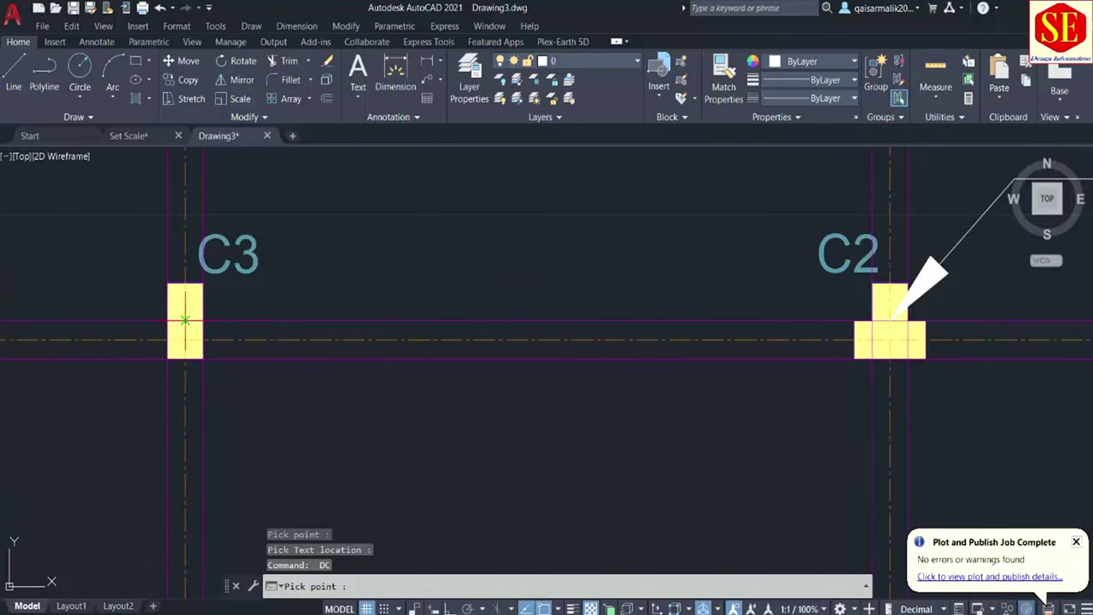
pyautogui.click(184, 320)
pyautogui.scroll(-2, 184, 323)
pyautogui.click(245, 224)
pyautogui.scroll(-1, 245, 223)
pyautogui.scroll(-3, 341, 282)
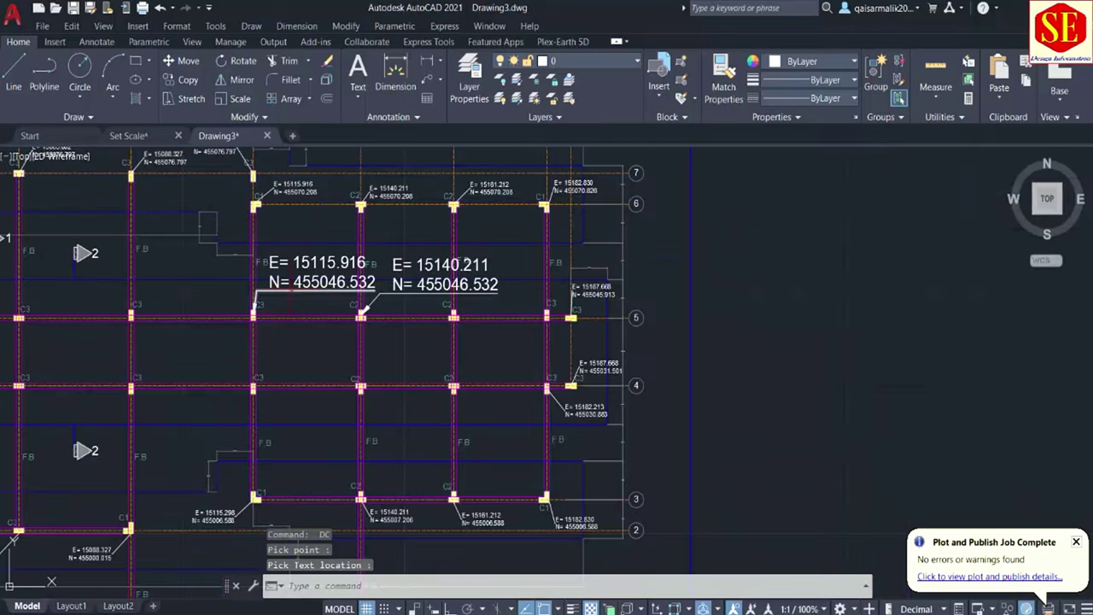
pyautogui.scroll(2, 531, 354)
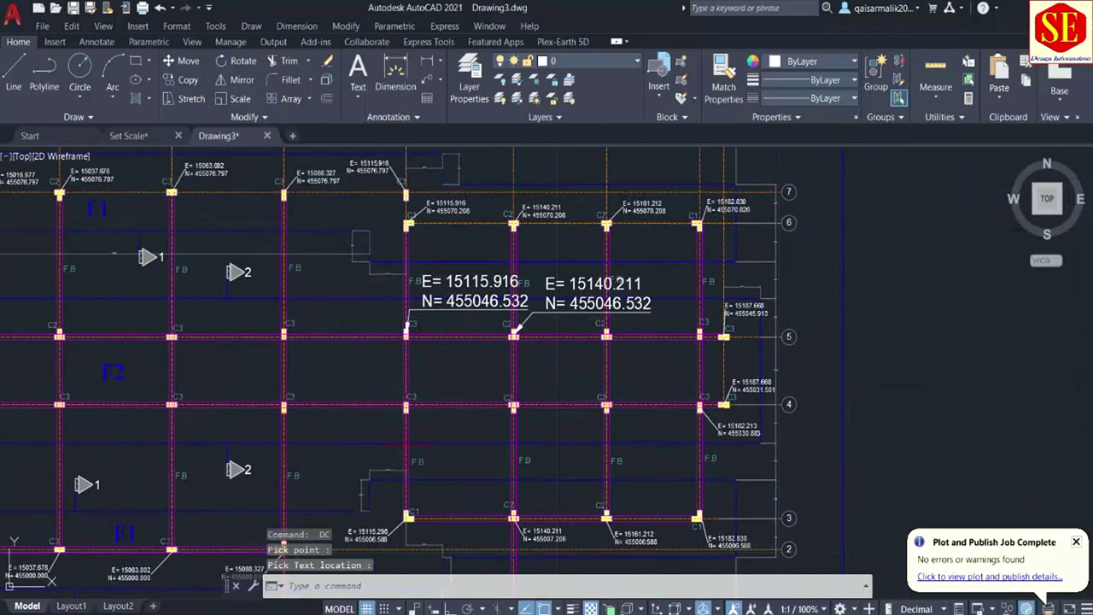
pyautogui.click(128, 135)
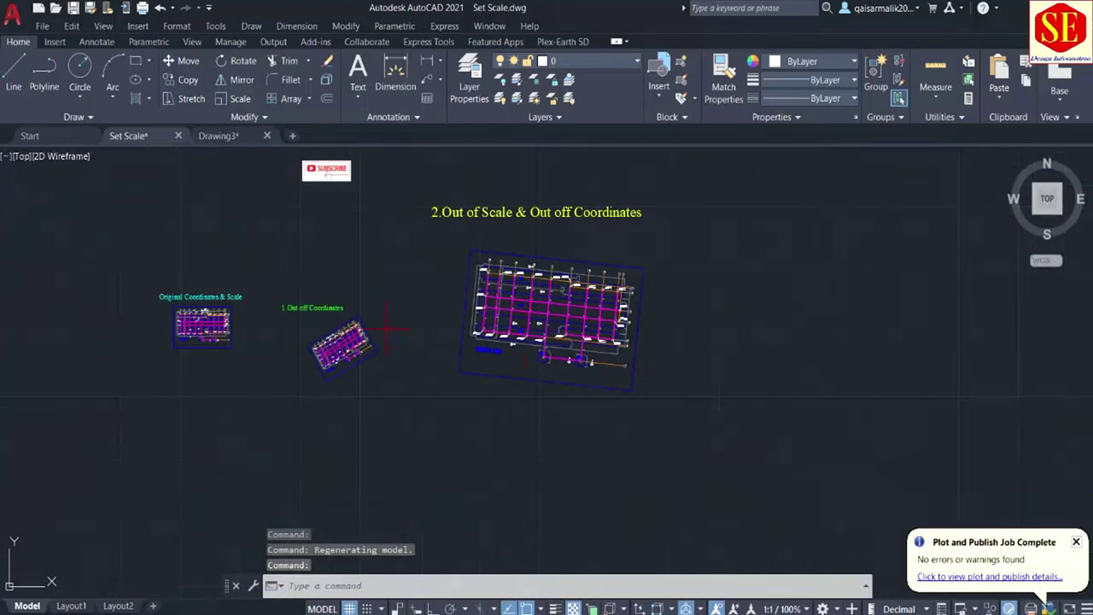
# Pan and zoom Set Scale.dwg onto grid E's C3 column and its E= 15088.327 label
pyautogui.moveTo(385, 328); pyautogui.dragTo(339, 370, button='middle')
pyautogui.scroll(2, 450, 267)
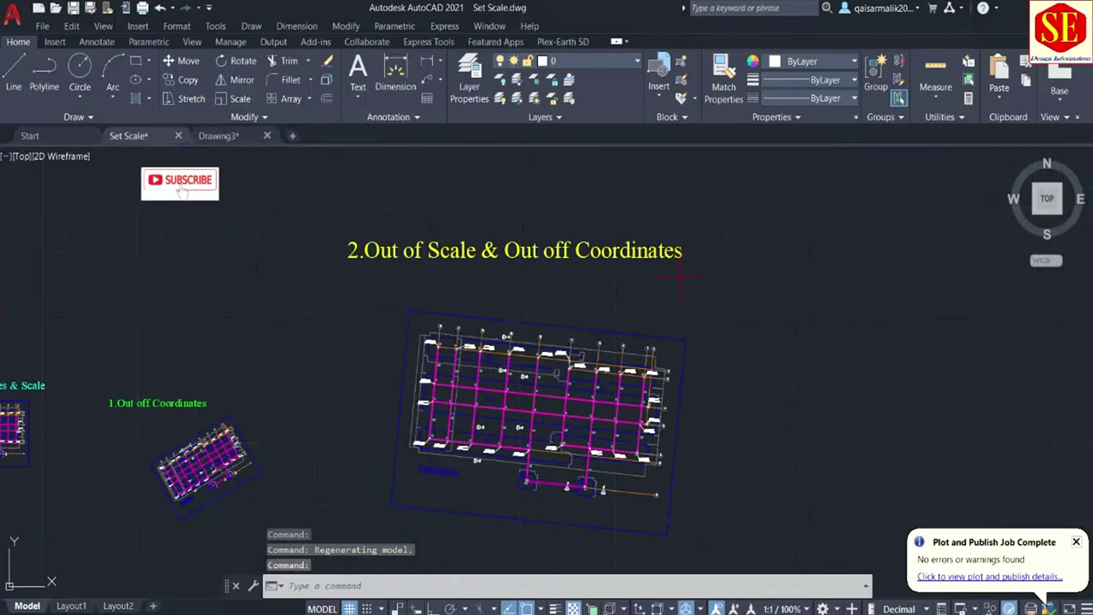
pyautogui.scroll(5, 550, 358)
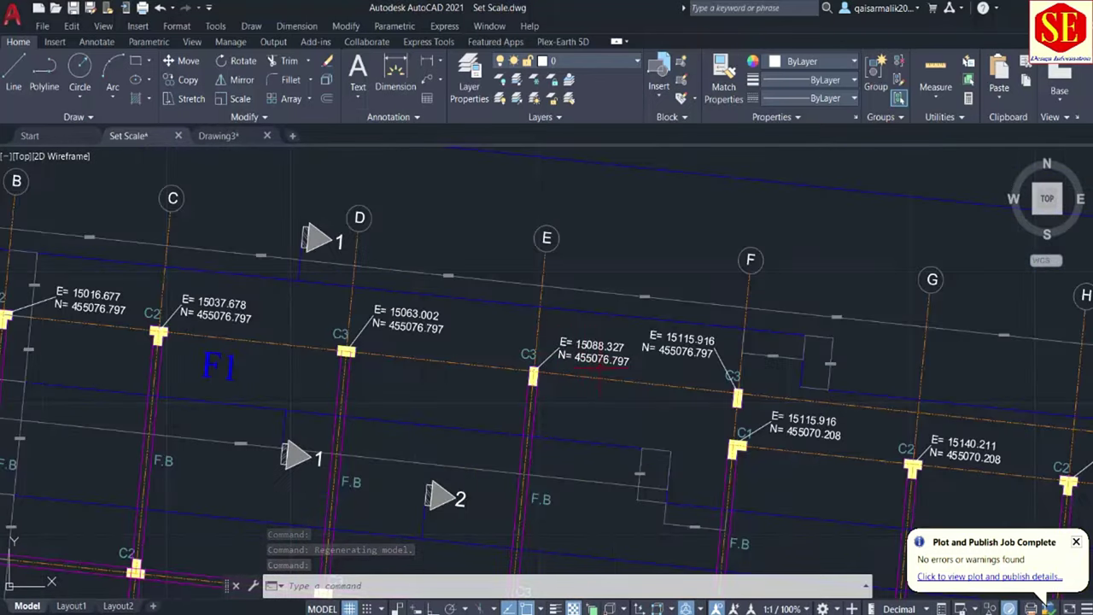
pyautogui.scroll(2, 606, 380)
pyautogui.moveTo(699, 410); pyautogui.dragTo(590, 407, button='middle')
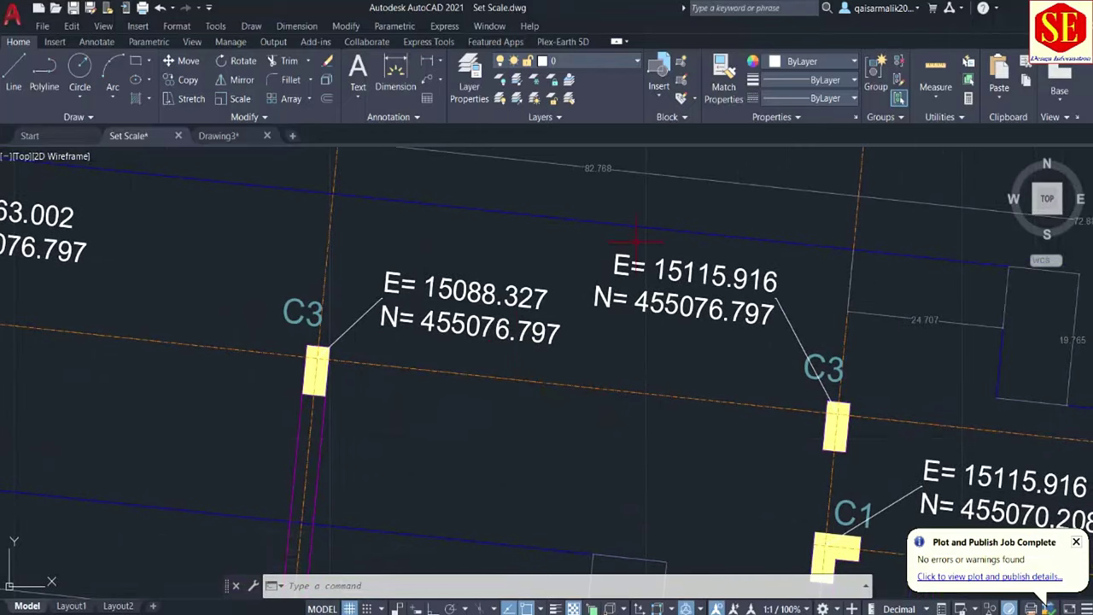
pyautogui.moveTo(636, 239); pyautogui.dragTo(566, 344, button='middle')
pyautogui.scroll(1, 434, 298)
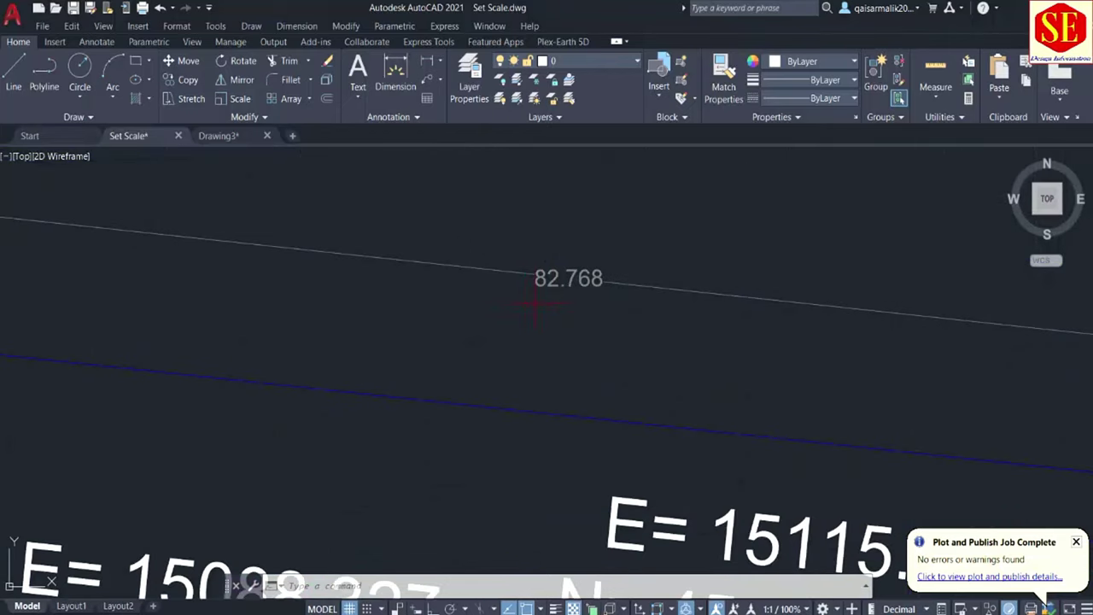
pyautogui.scroll(-1, 435, 297)
pyautogui.scroll(-2, 376, 235)
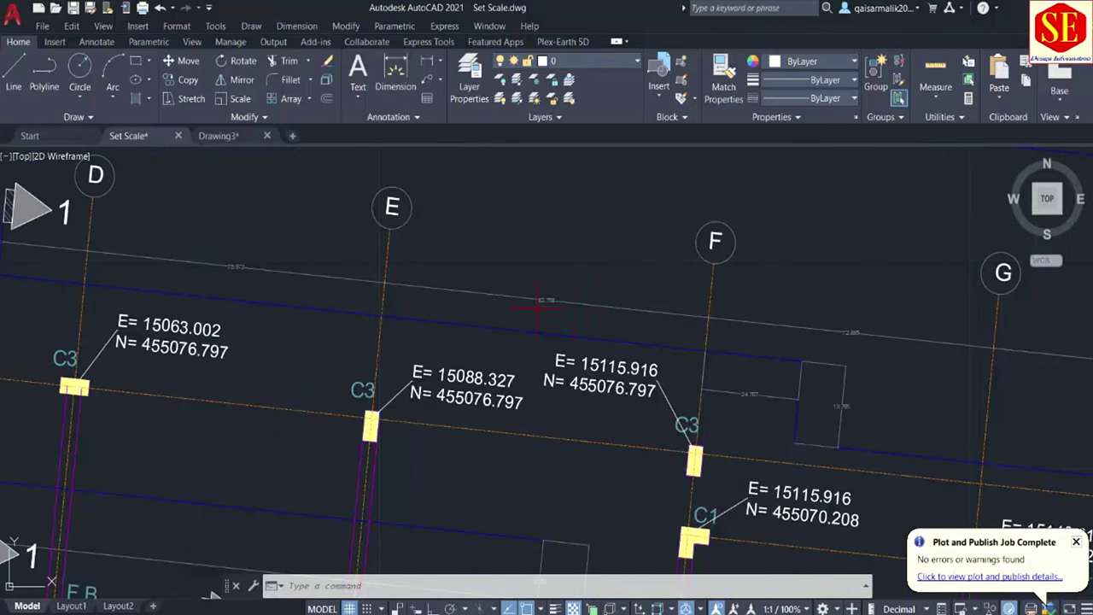
pyautogui.scroll(5, 536, 305)
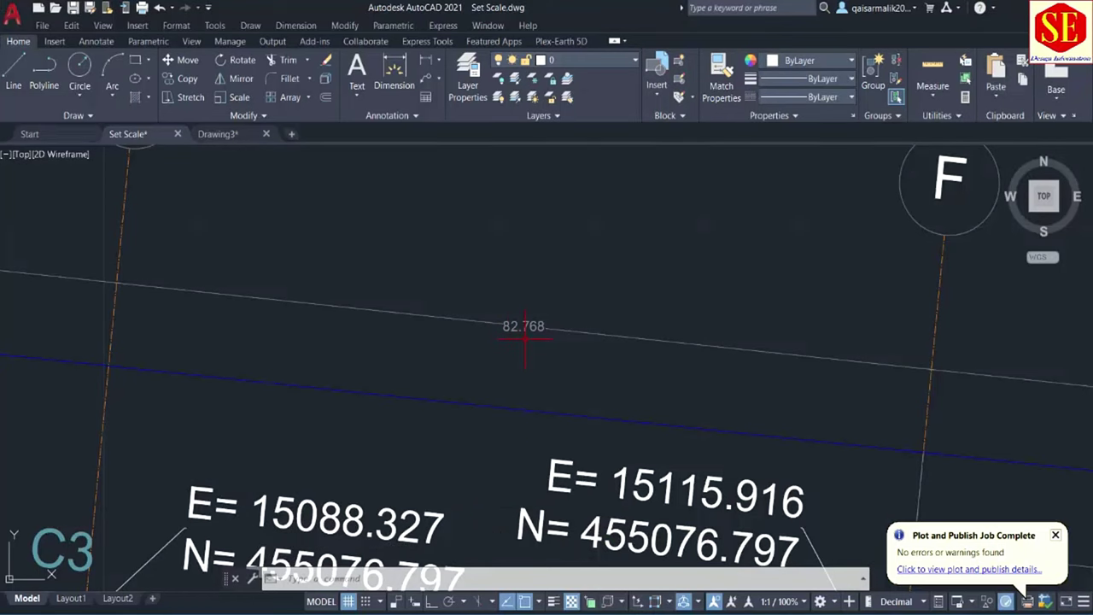
pyautogui.scroll(-3, 525, 337)
pyautogui.scroll(-2, 512, 342)
pyautogui.scroll(5, 495, 346)
pyautogui.scroll(-1, 468, 352)
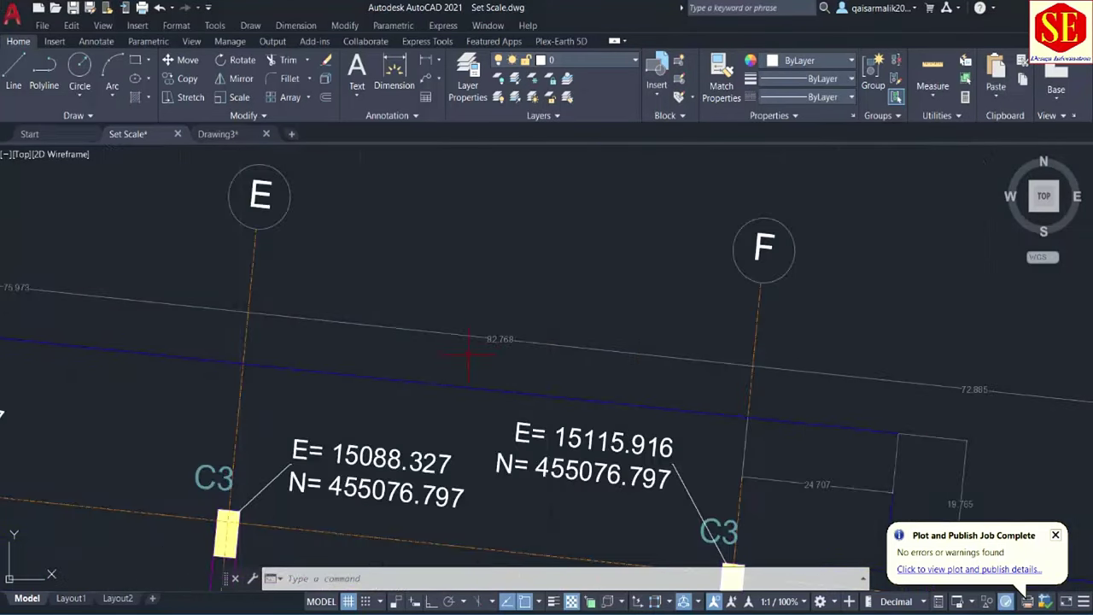
pyautogui.scroll(-5, 468, 353)
pyautogui.scroll(1, 459, 358)
pyautogui.scroll(3, 453, 362)
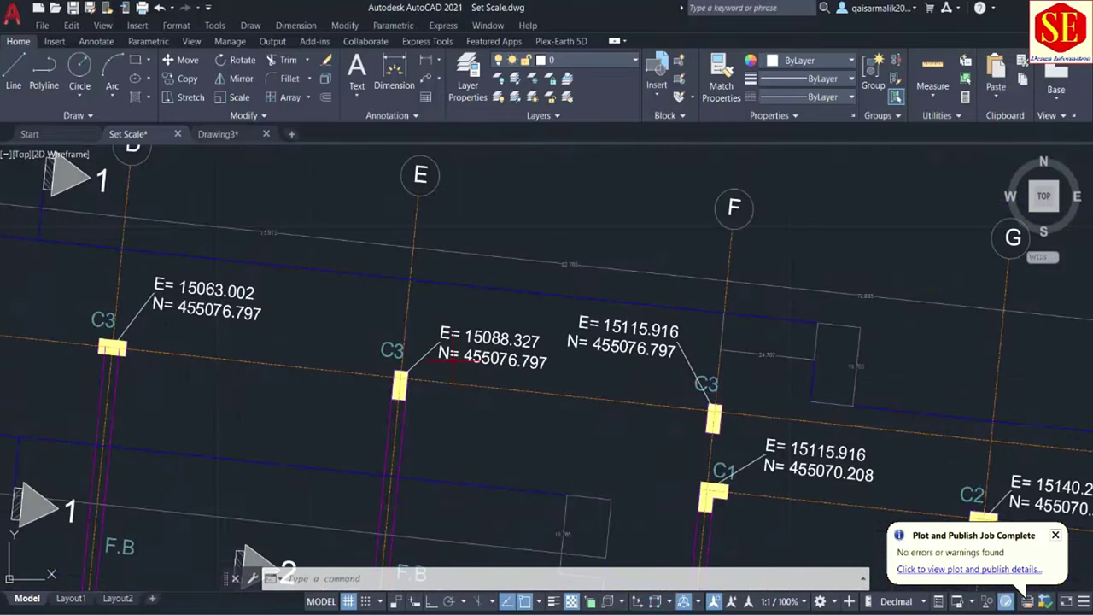
pyautogui.scroll(5, 453, 362)
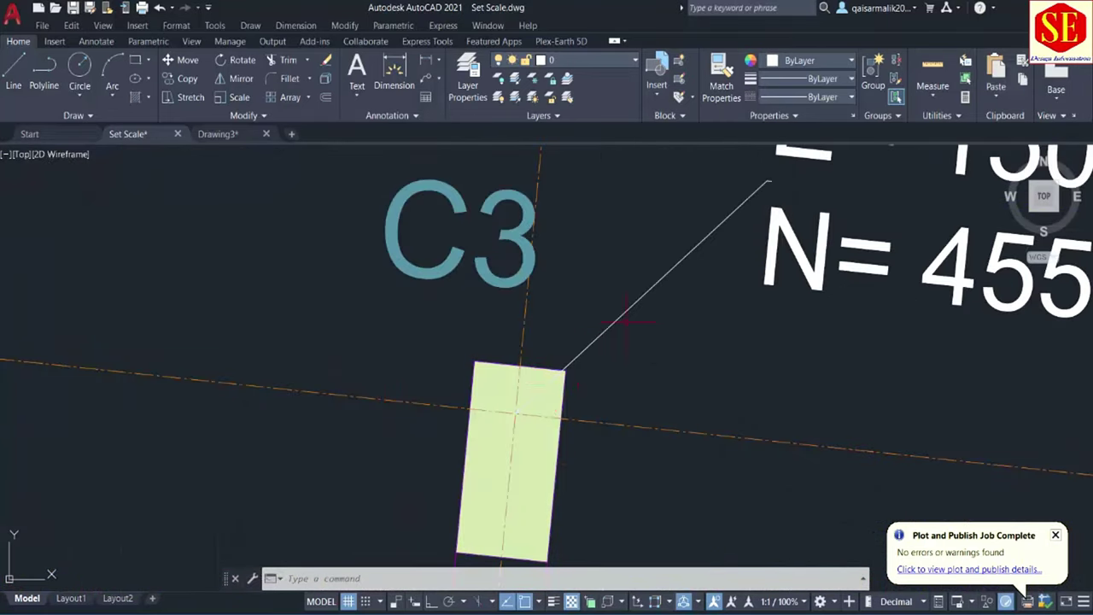
# Place a trial CD label at grid E's C3 column centre, reading Dist= 16548.000, Ele= 455212.023
pyautogui.write('CD')
pyautogui.press('Return')
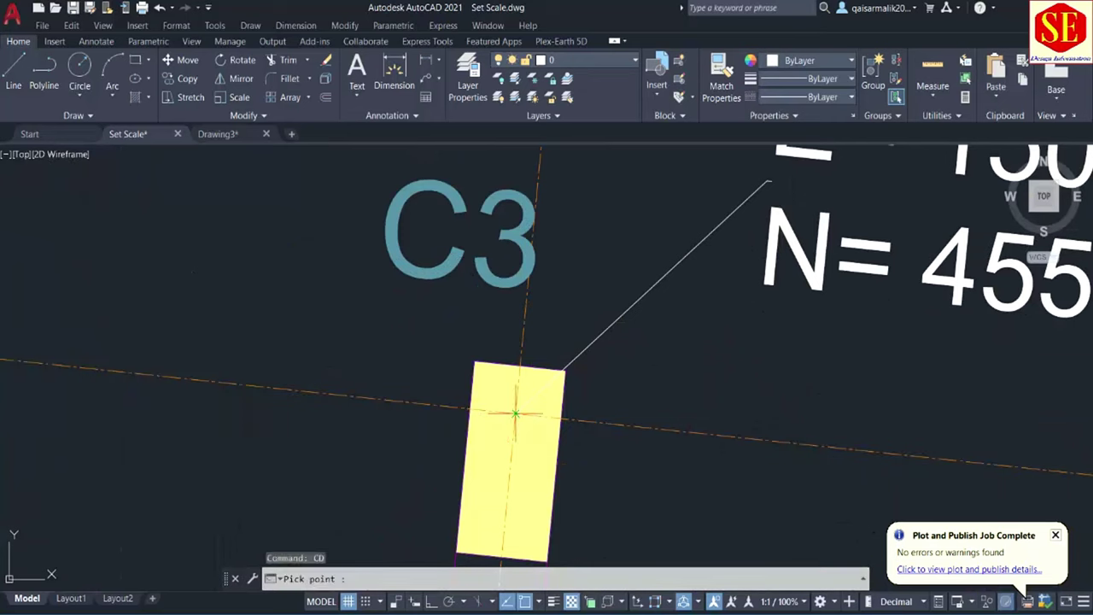
pyautogui.click(515, 413)
pyautogui.scroll(-3, 517, 415)
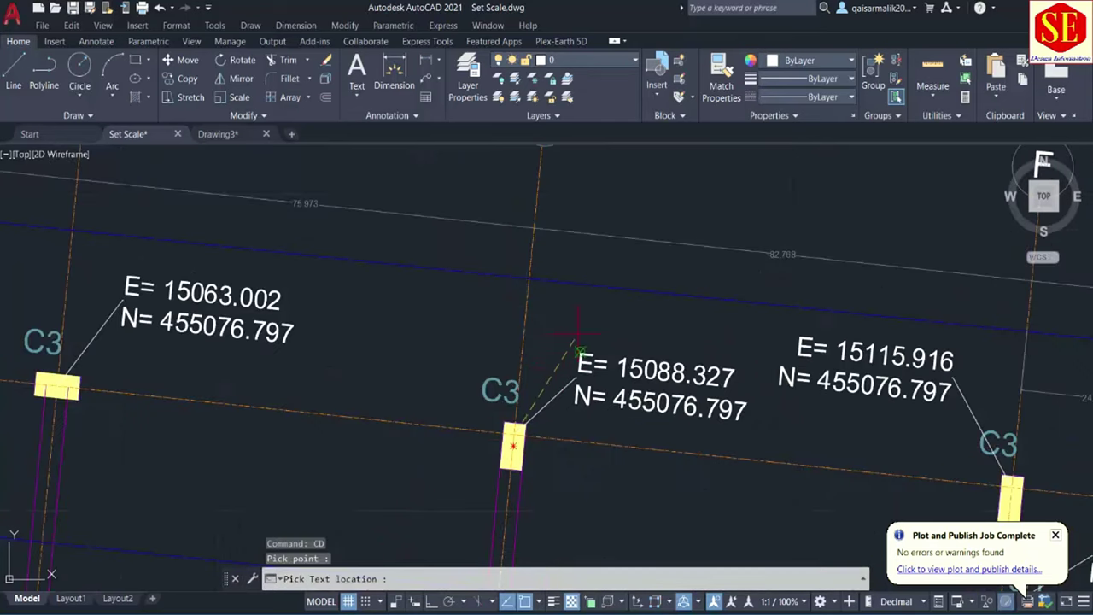
pyautogui.click(630, 220)
pyautogui.scroll(2, 668, 212)
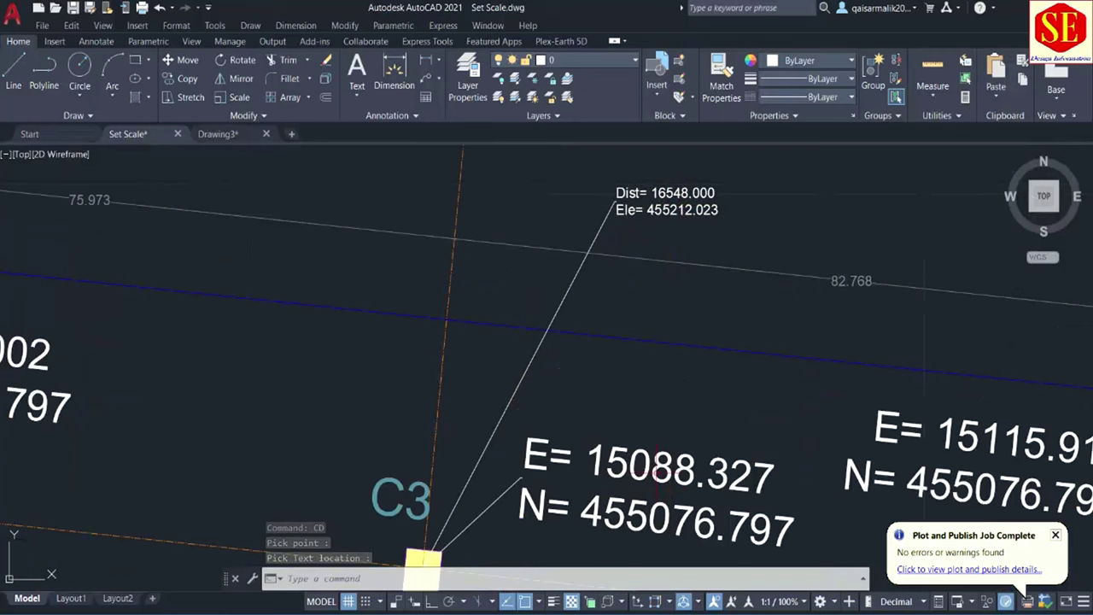
pyautogui.scroll(-2, 658, 470)
# Erase the trial coordinate label and zoom back out
pyautogui.click(705, 256)
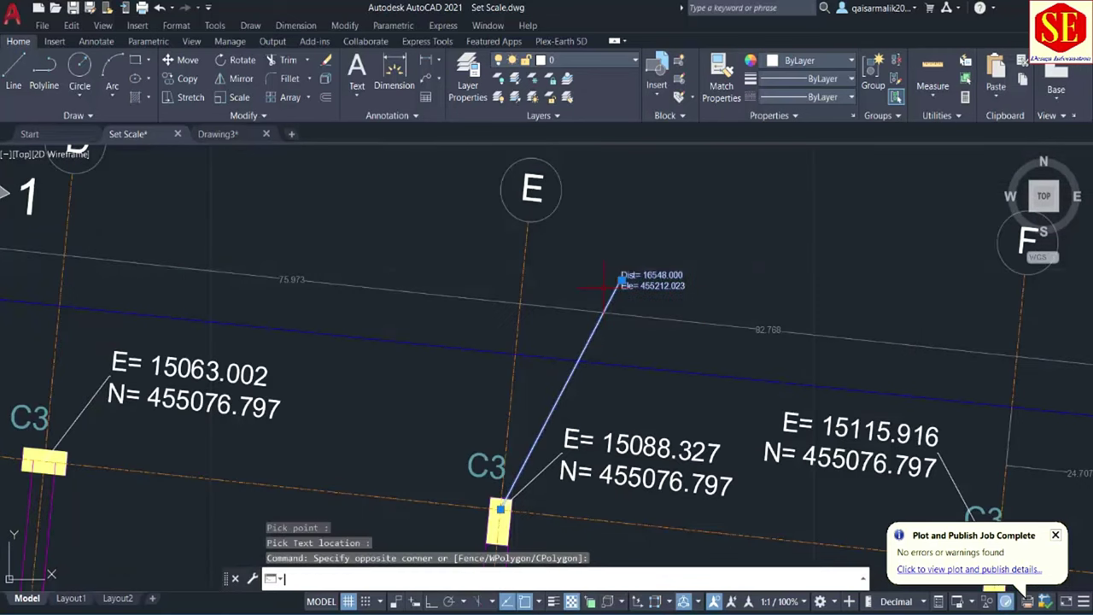
pyautogui.write('e')
pyautogui.press('Return')
pyautogui.scroll(-5, 606, 221)
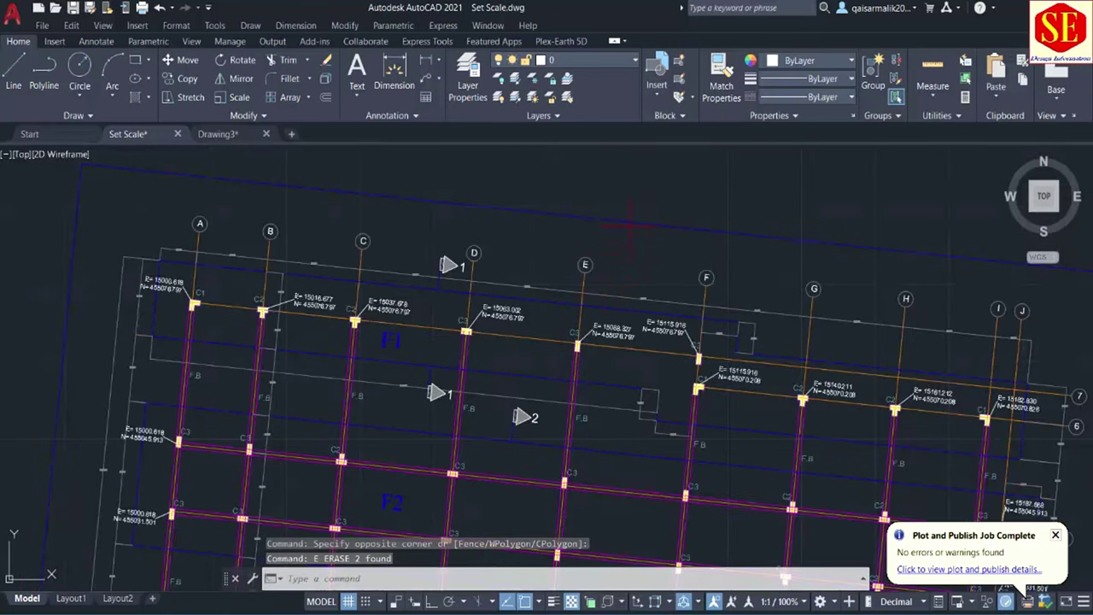
pyautogui.scroll(-4, 629, 224)
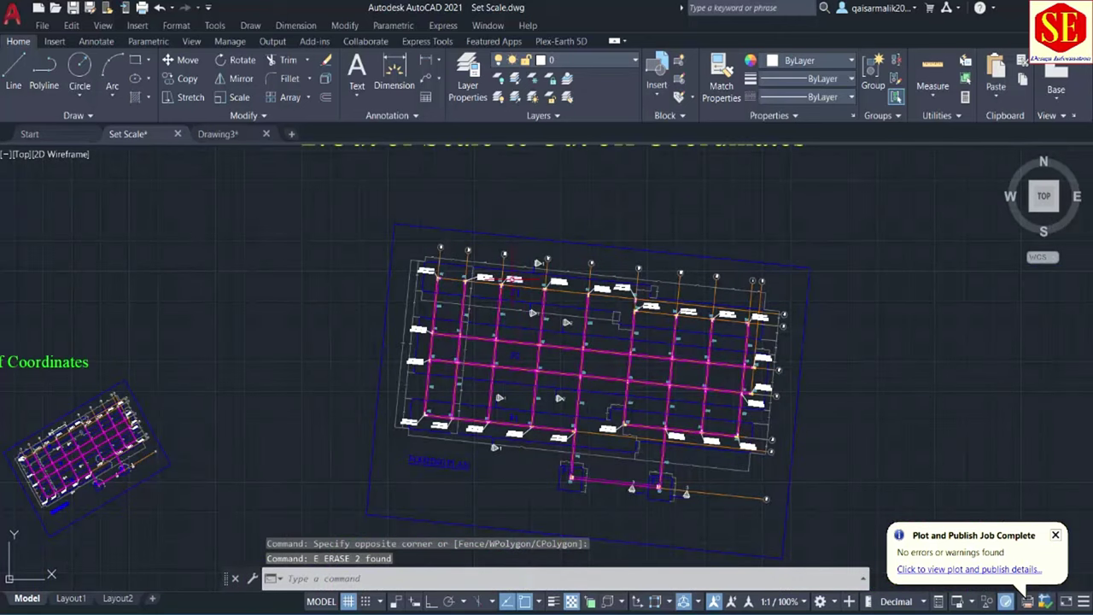
# Window-select all 555 objects of the footing plan and define them as block 'tyu'
pyautogui.write('B')
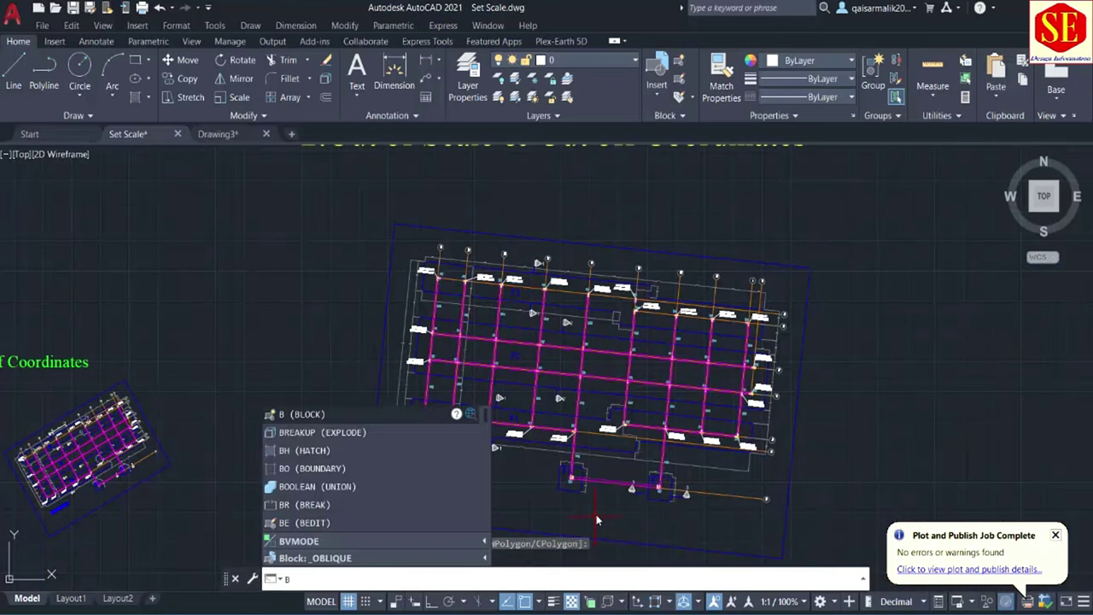
pyautogui.press('Return')
pyautogui.write('tyu')
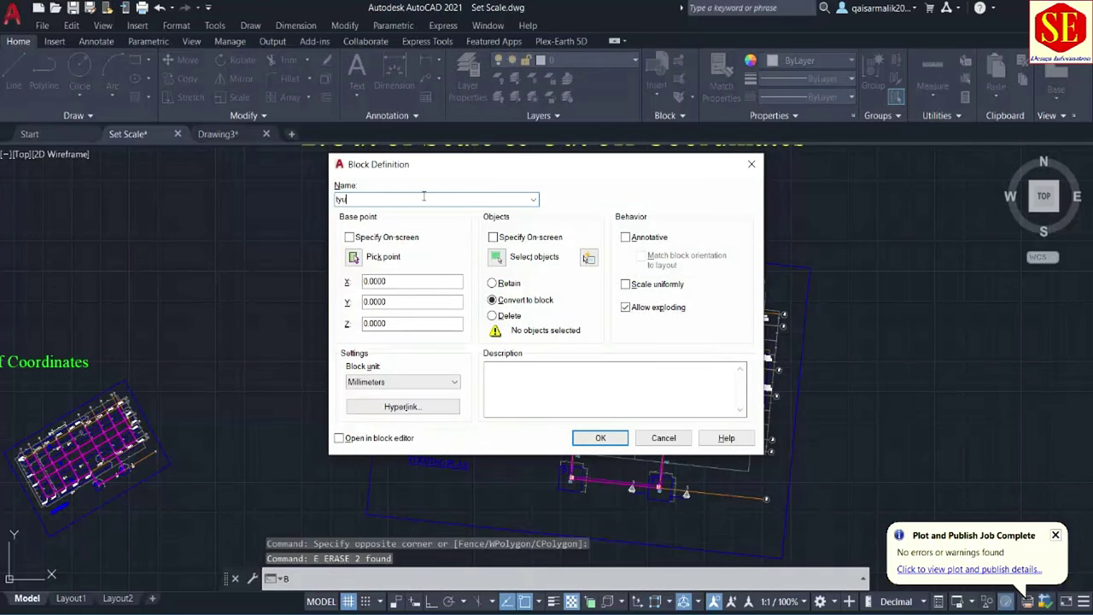
pyautogui.click(600, 437)
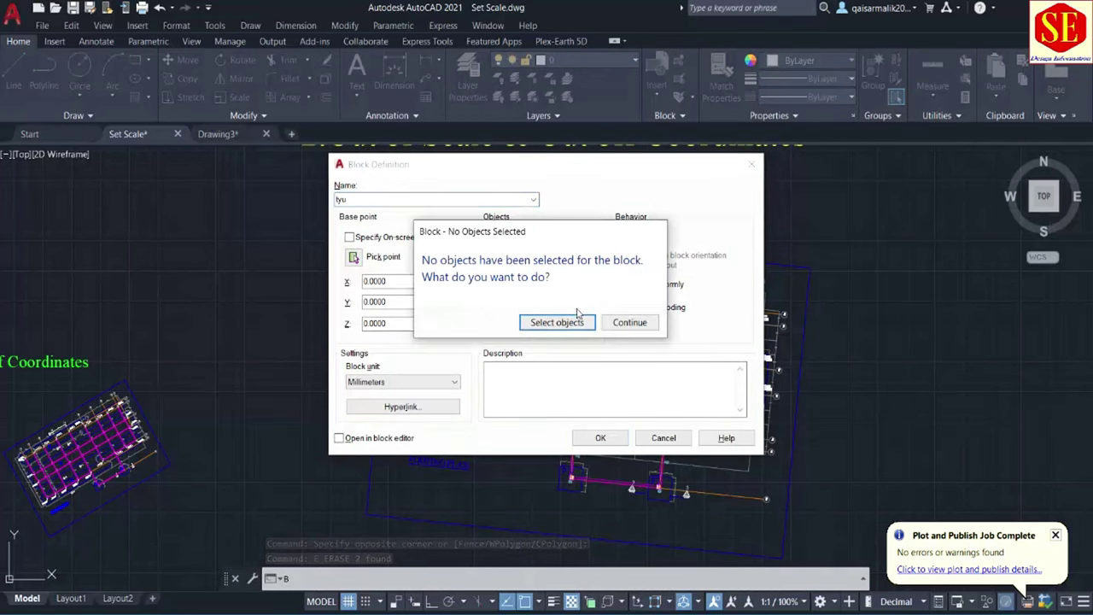
pyautogui.click(564, 322)
pyautogui.click(837, 223)
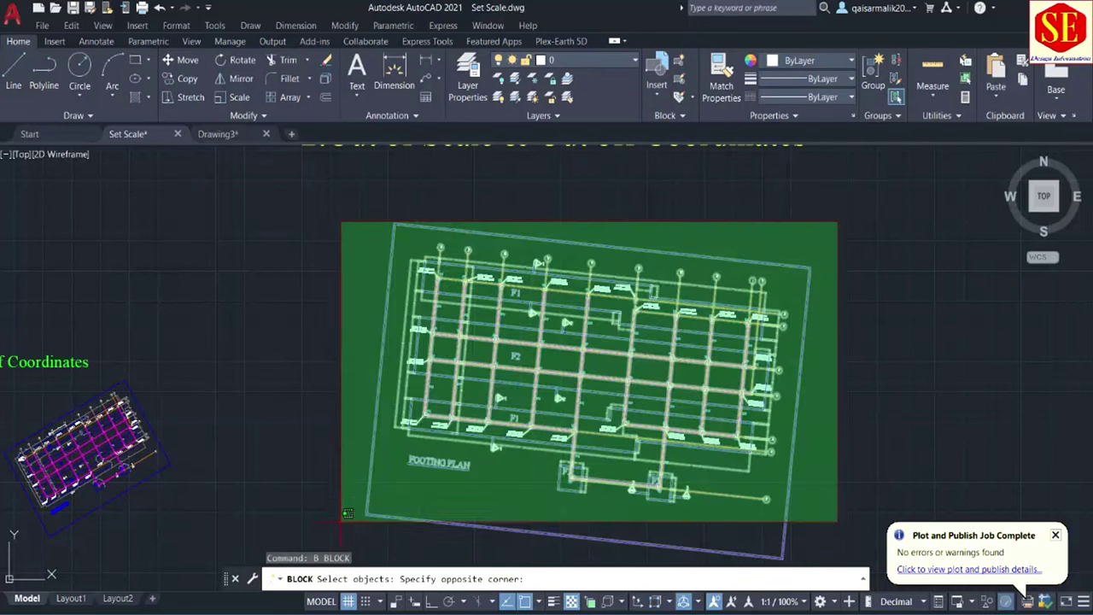
pyautogui.click(346, 515)
pyautogui.press('Return')
pyautogui.write('tyu')
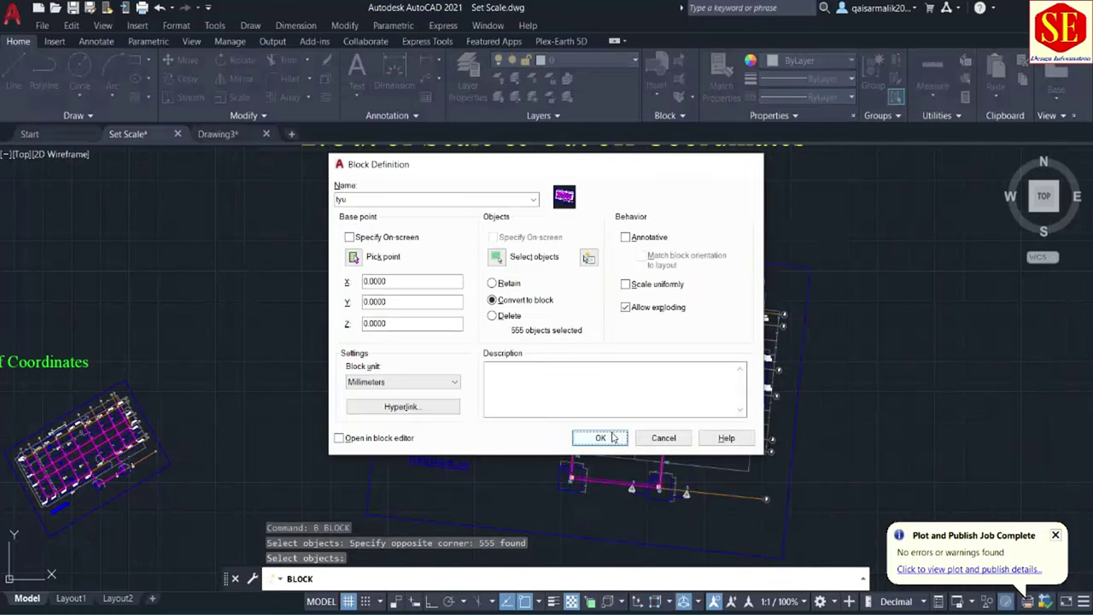
pyautogui.click(600, 437)
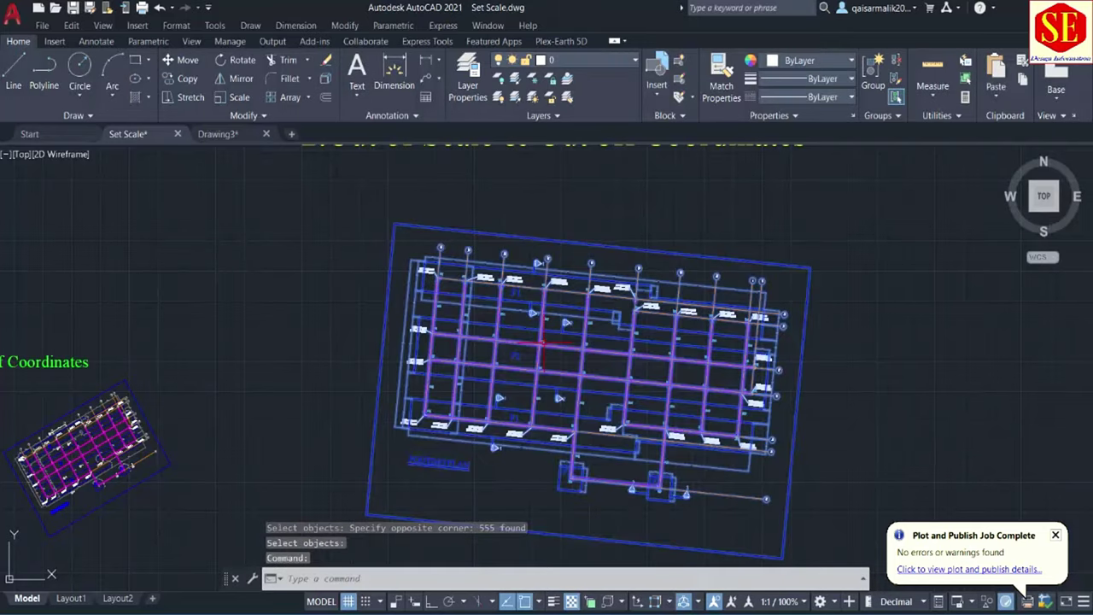
# Copy the tyu footing plan block to the clipboard
pyautogui.scroll(-5, 552, 337)
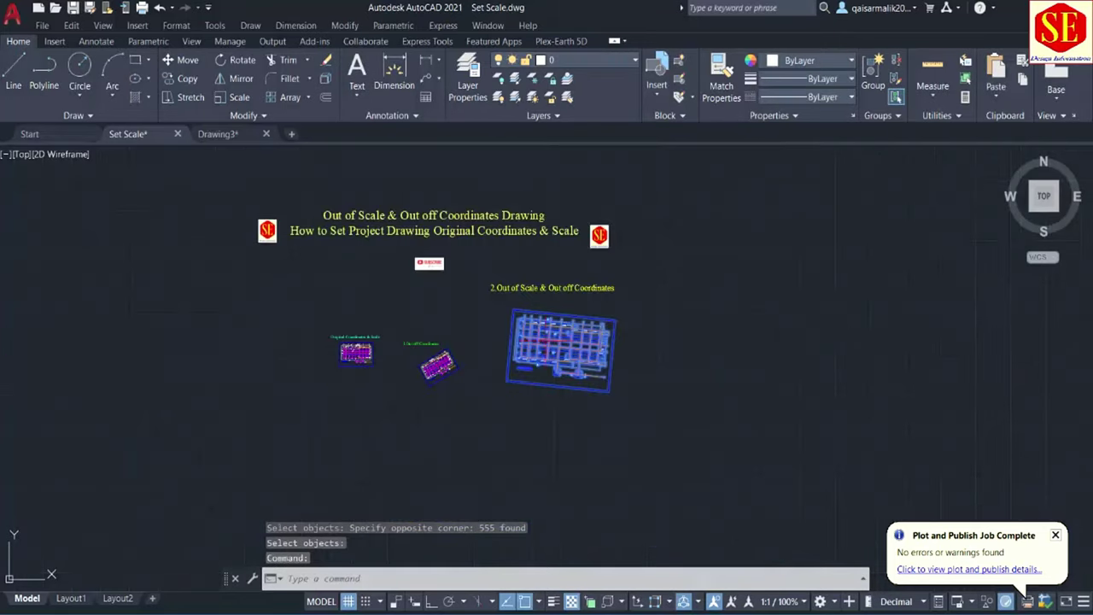
pyautogui.scroll(2, 447, 372)
pyautogui.rightClick(655, 217)
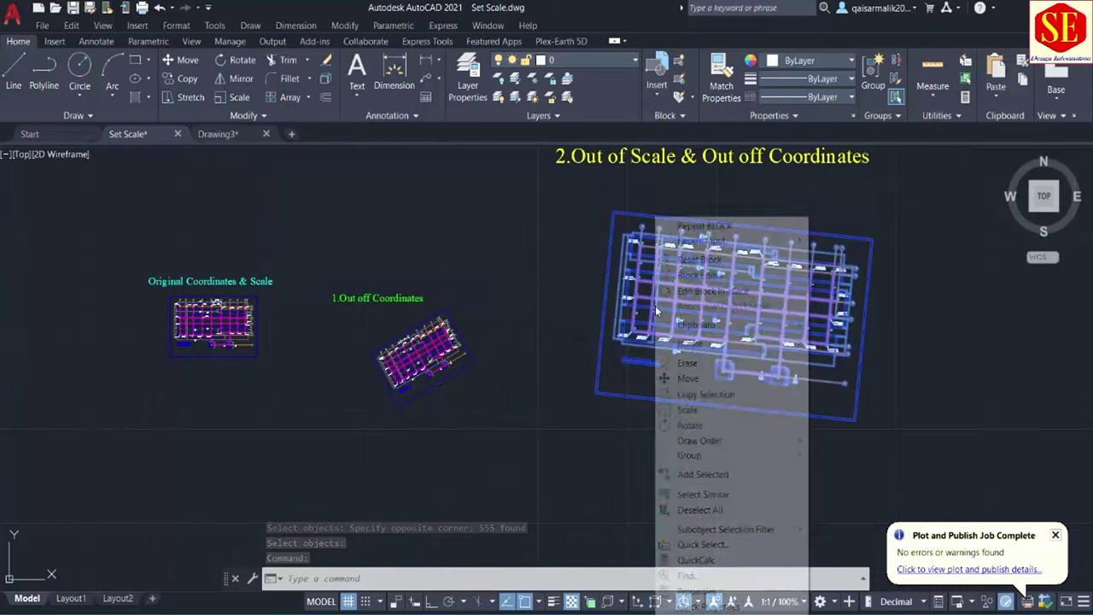
pyautogui.moveTo(696, 324)
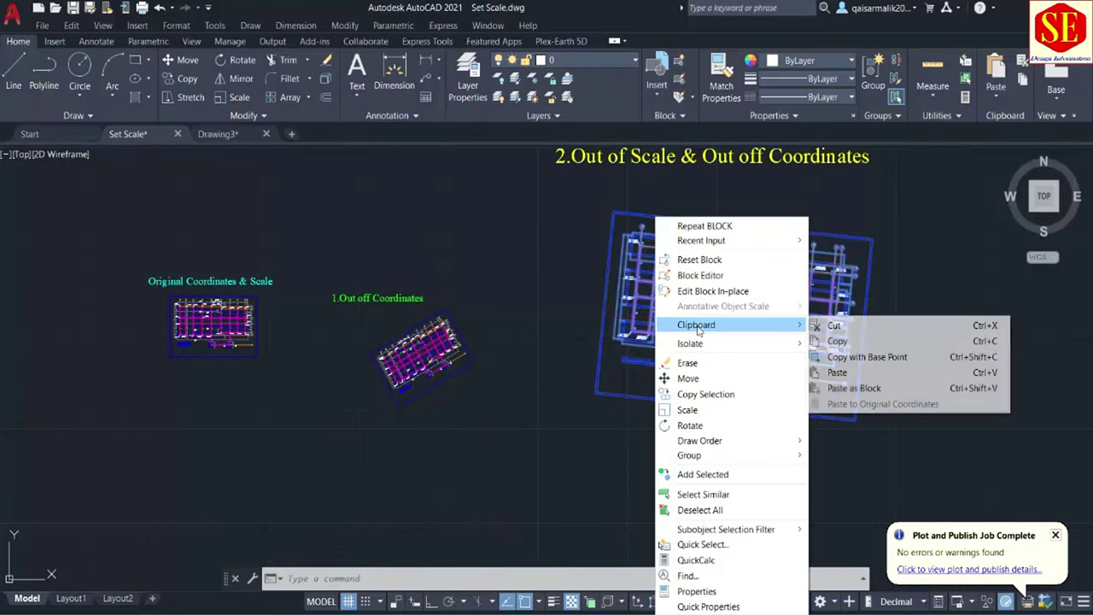
pyautogui.click(836, 340)
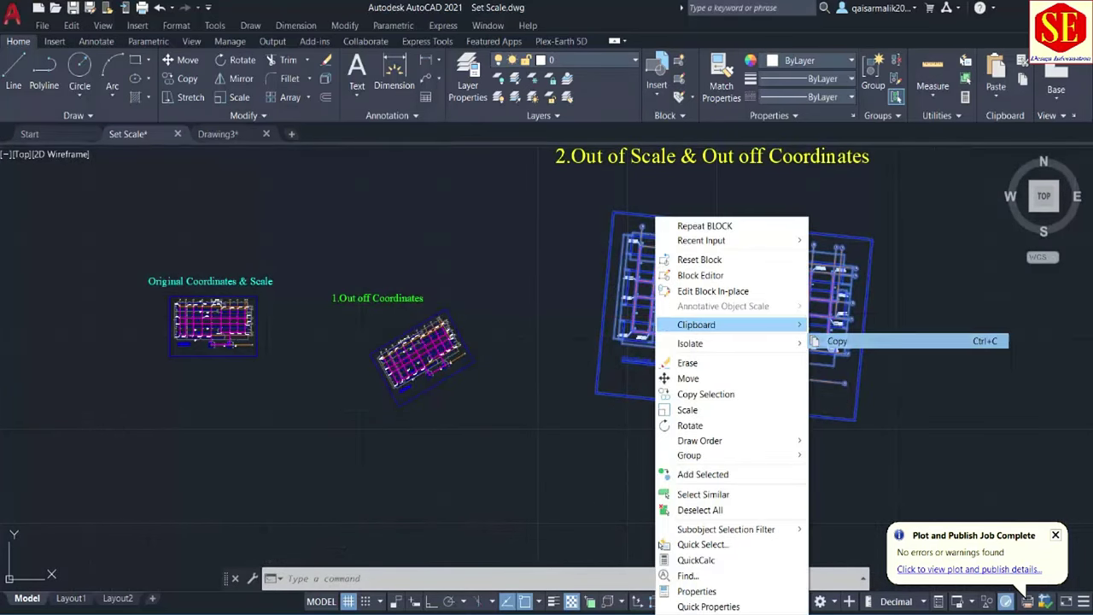
# Paste the copied block into a new drawing at its original coordinates
pyautogui.click(291, 135)
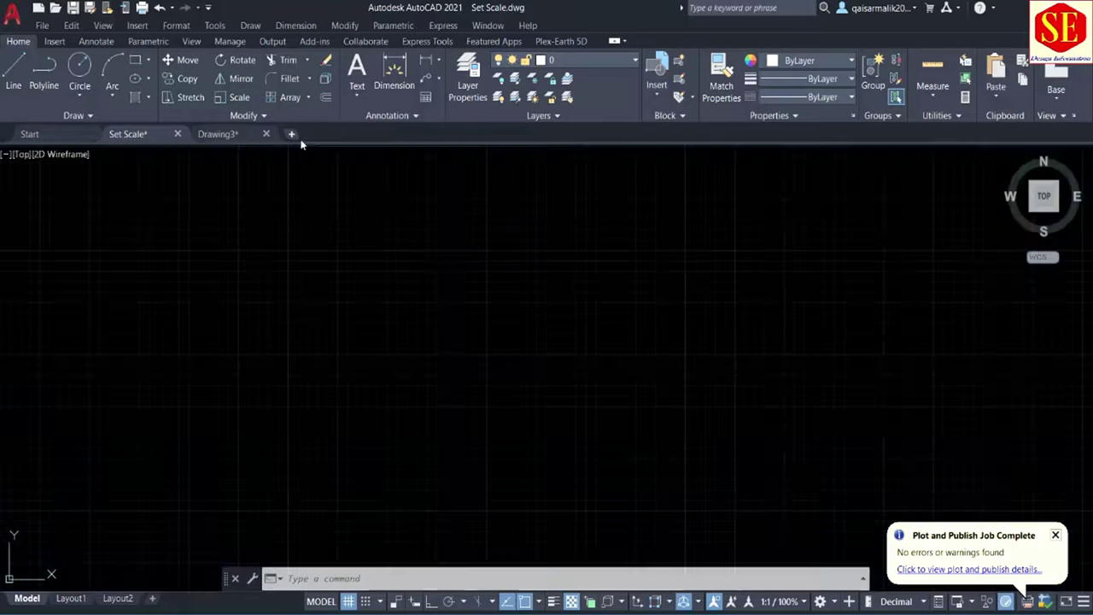
pyautogui.rightClick(420, 268)
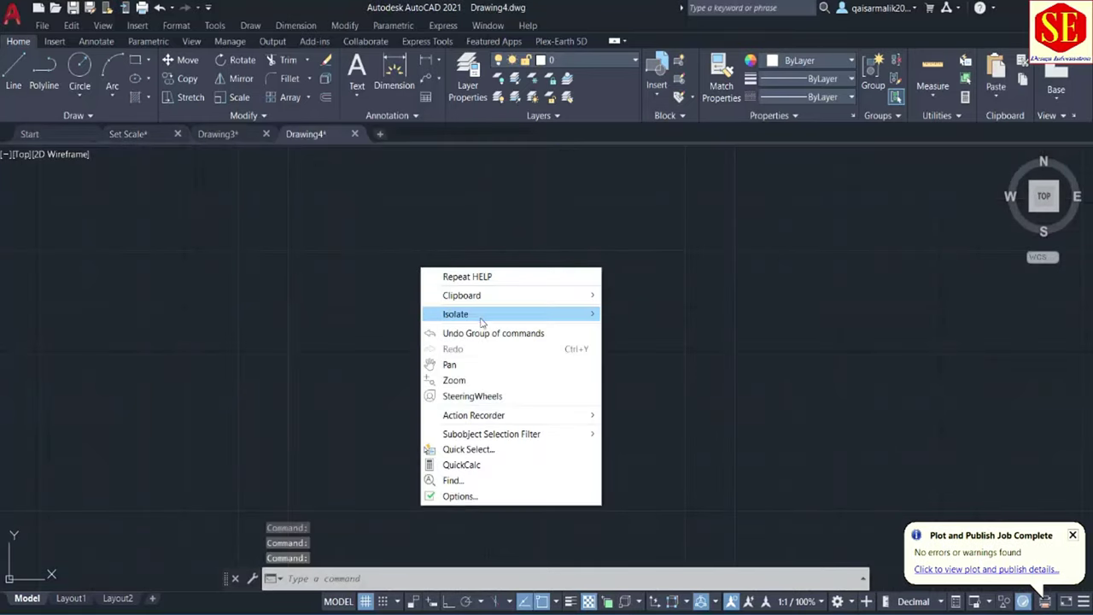
pyautogui.moveTo(462, 296)
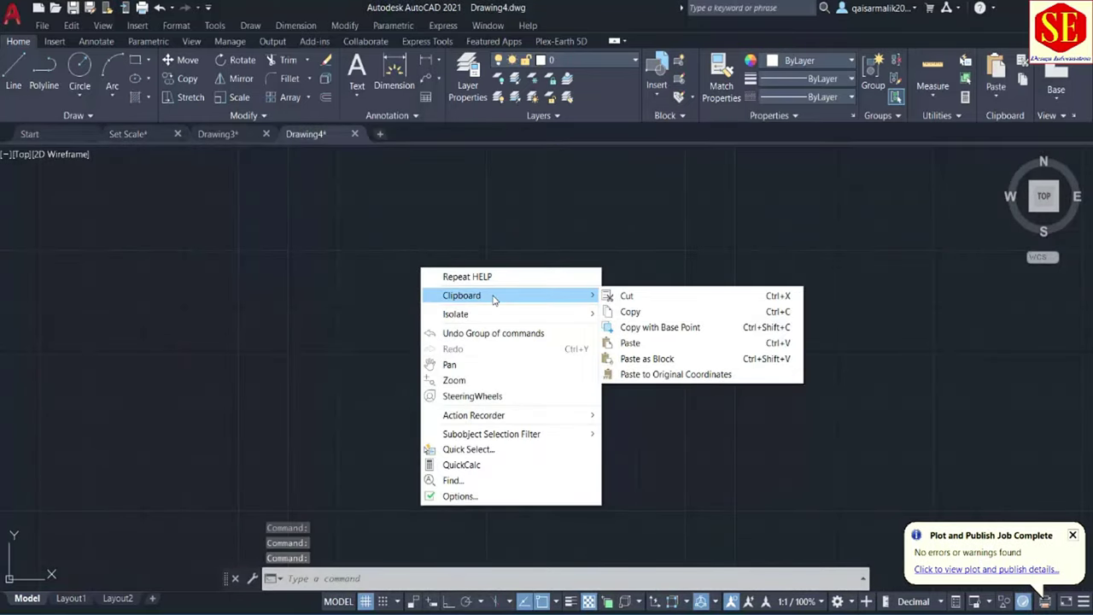
pyautogui.click(625, 376)
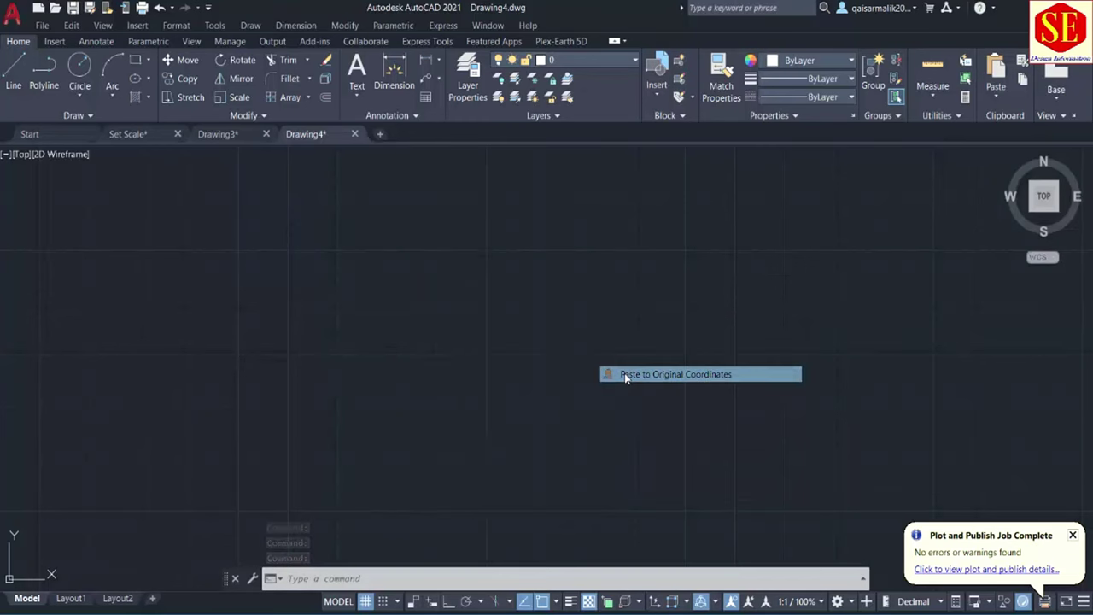
# Zoom to extents to show the whole pasted footing plan
pyautogui.write('z')
pyautogui.press('Return')
pyautogui.write('e')
pyautogui.press('Return')
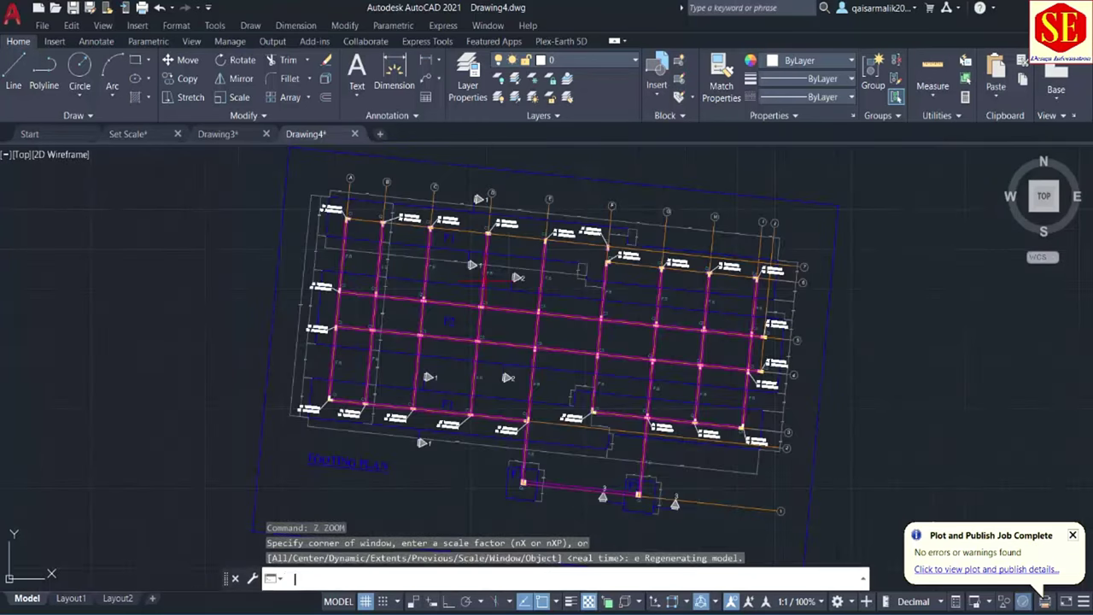
pyautogui.scroll(-2, 471, 285)
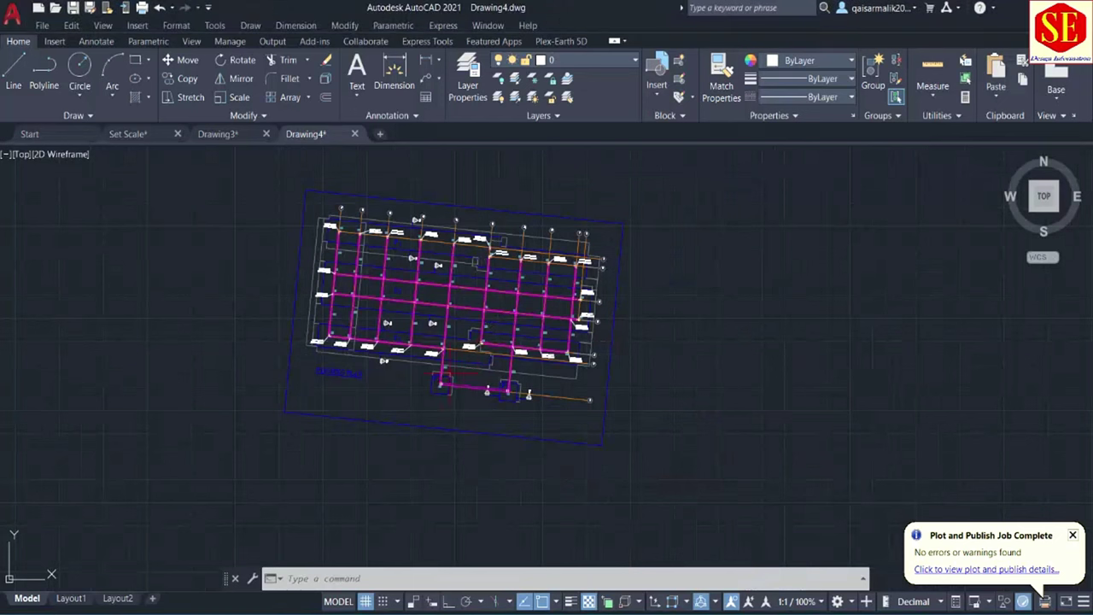
pyautogui.scroll(3, 320, 350)
pyautogui.scroll(2, 320, 350)
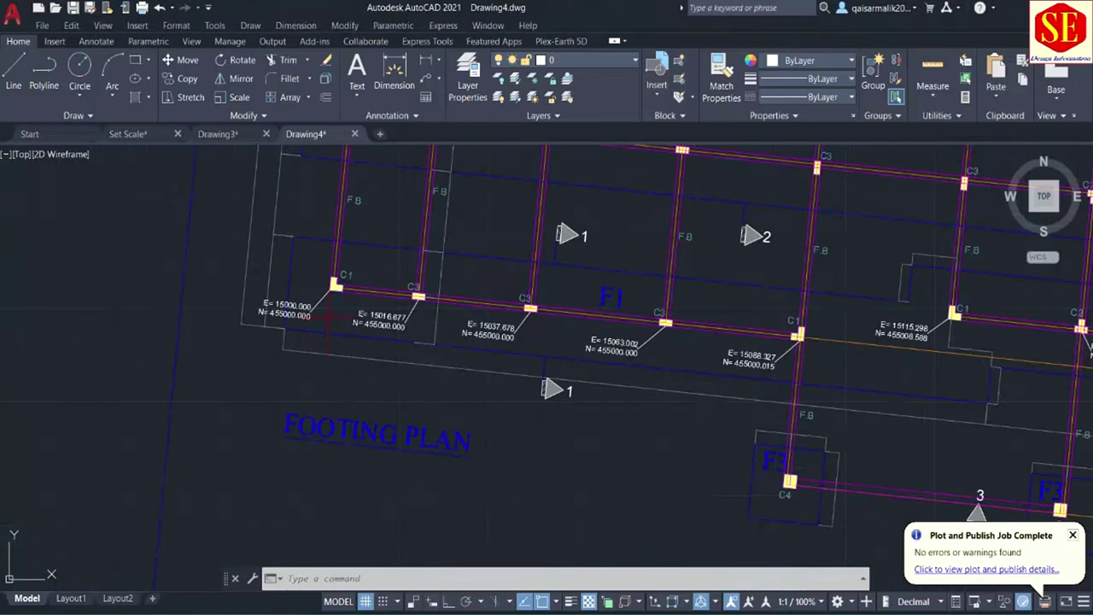
pyautogui.scroll(1, 316, 341)
pyautogui.scroll(2, 303, 316)
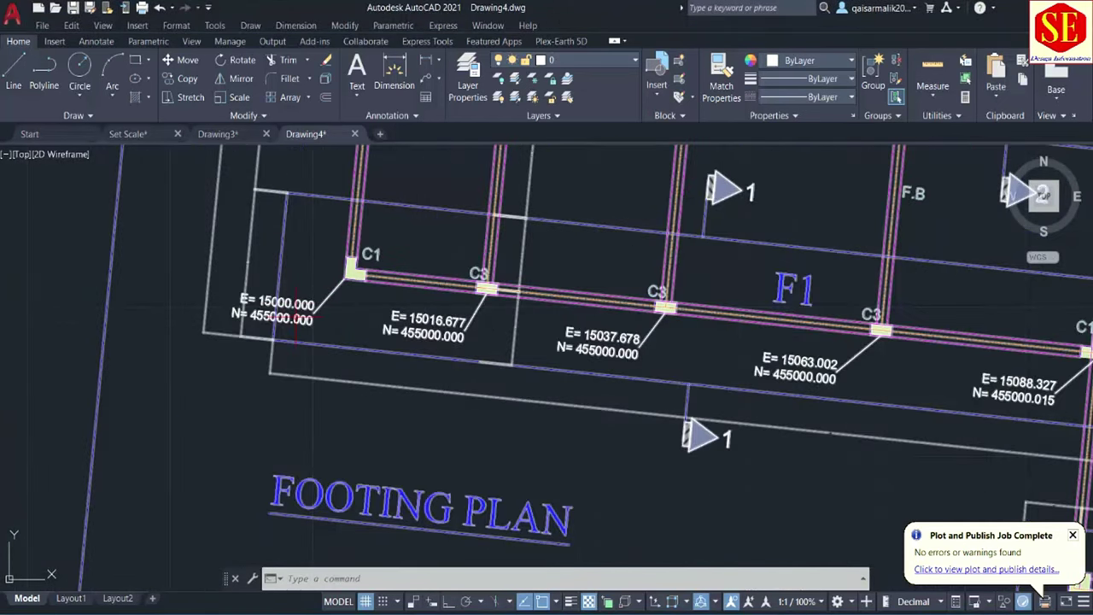
pyautogui.scroll(-4, 294, 320)
pyautogui.scroll(2, 931, 367)
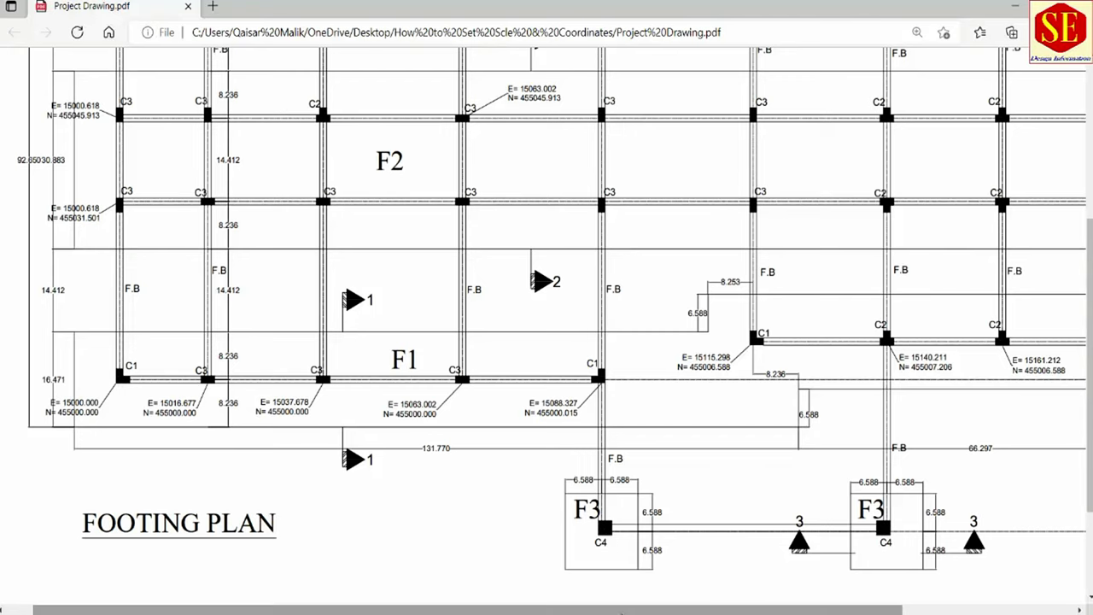
# Scroll the PDF page to view the whole footing plan with its E/N column coordinates
pyautogui.hscroll(5, 924, 350)
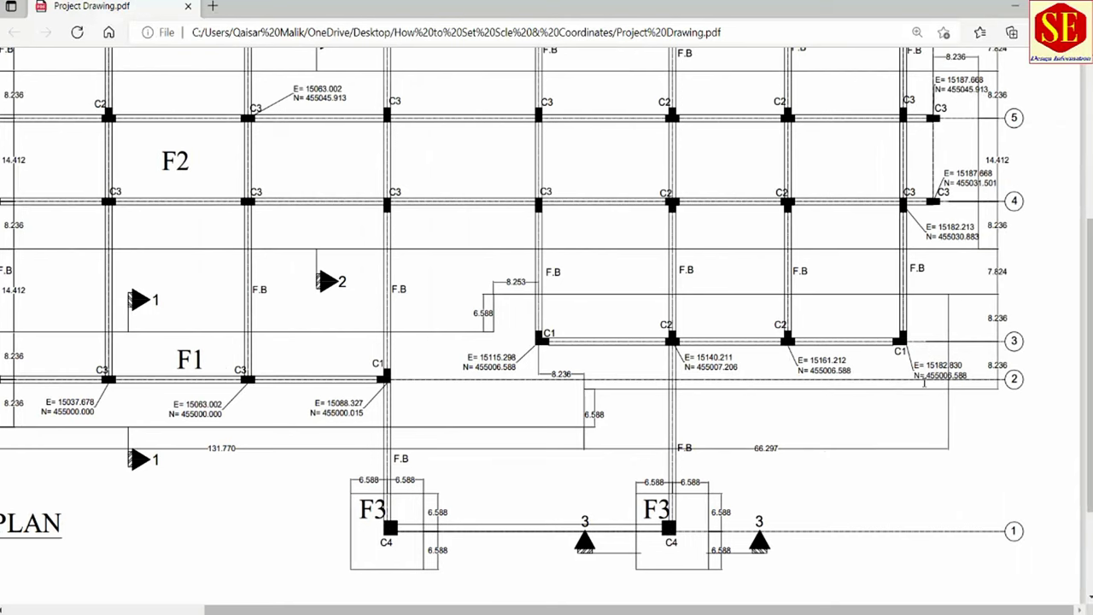
pyautogui.keyDown('ctrl'); pyautogui.scroll(-2, 923, 383); pyautogui.keyUp('ctrl')
pyautogui.keyDown('ctrl'); pyautogui.scroll(-1, 925, 384); pyautogui.keyUp('ctrl')
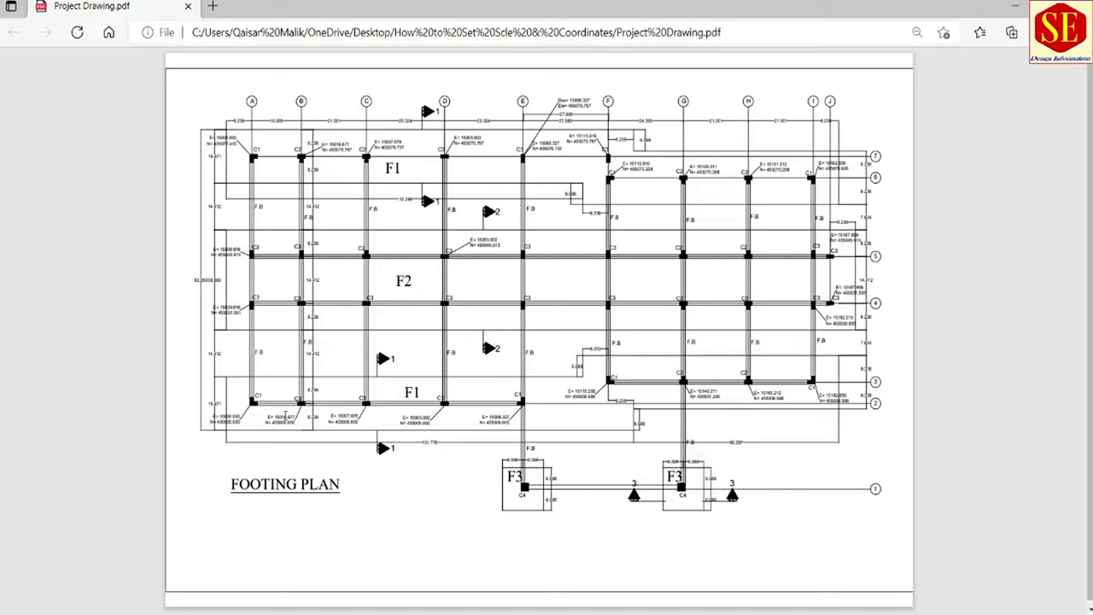
# Zoom and pan the footing plan PDF in Edge to read the column easting and northing coordinates
pyautogui.keyDown('ctrl'); pyautogui.scroll(2, 130, 461); pyautogui.keyUp('ctrl')
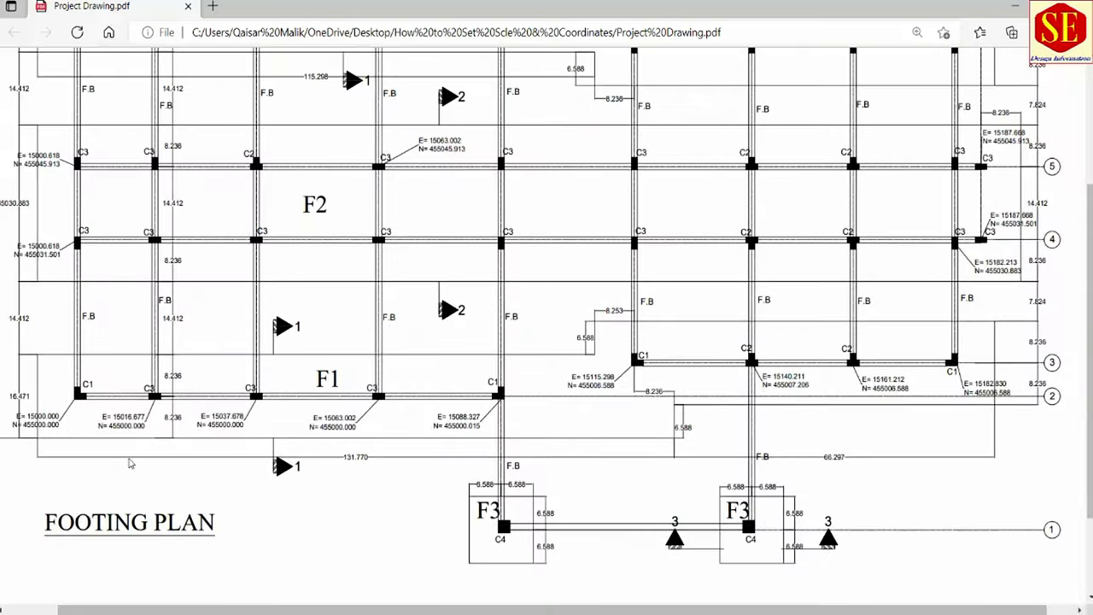
pyautogui.moveTo(369, 610); pyautogui.dragTo(316, 610)
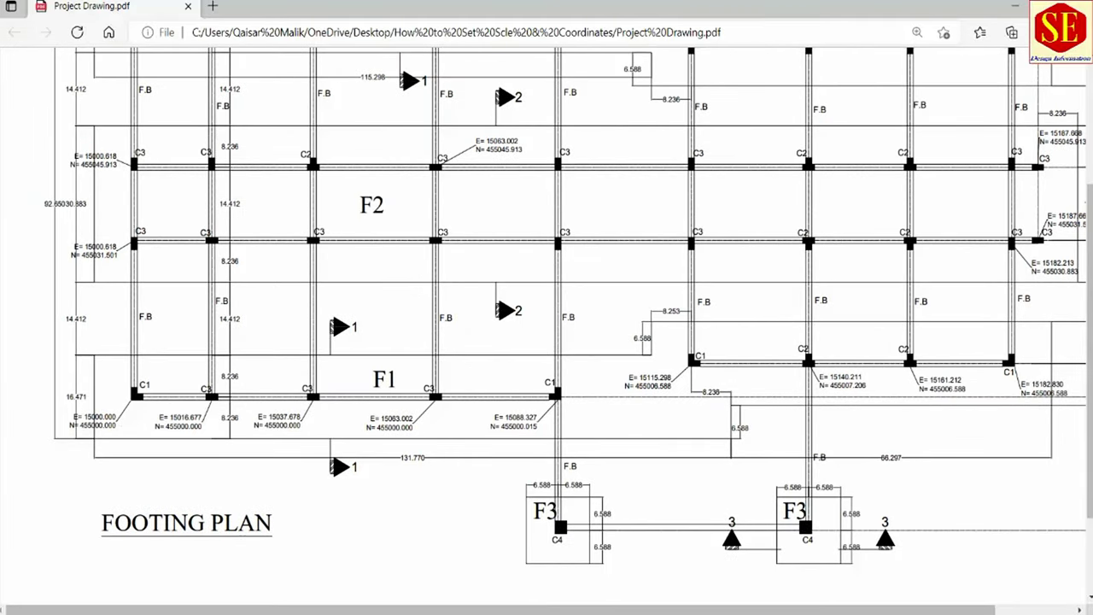
# Back in Drawing4, start a polyline at survey point 15000,455000
pyautogui.click(768, 571)
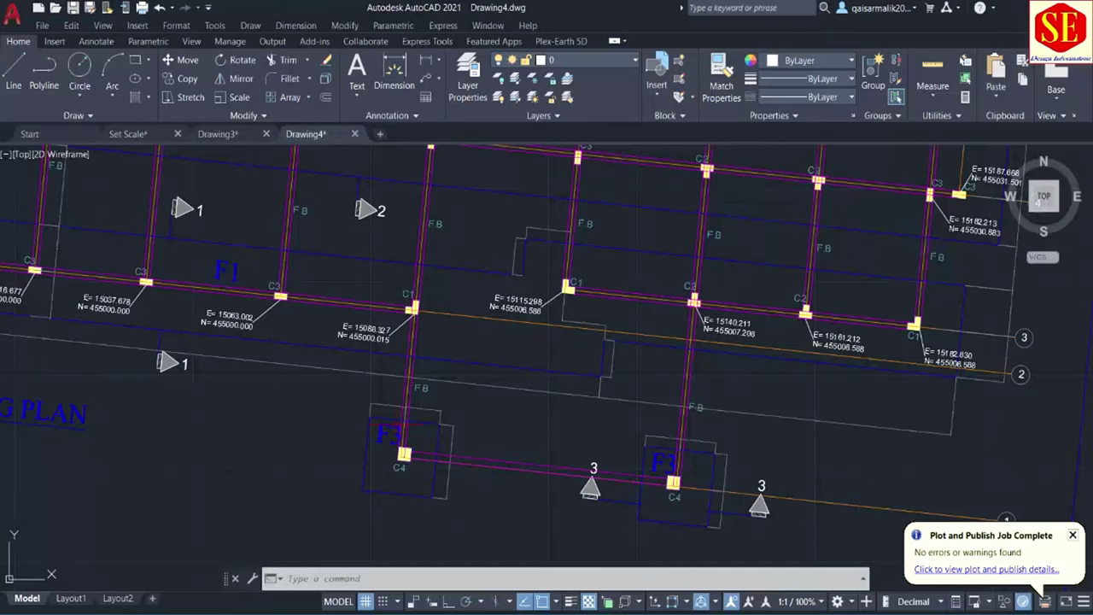
pyautogui.moveTo(232, 426); pyautogui.dragTo(501, 422, button='middle')
pyautogui.write('pl')
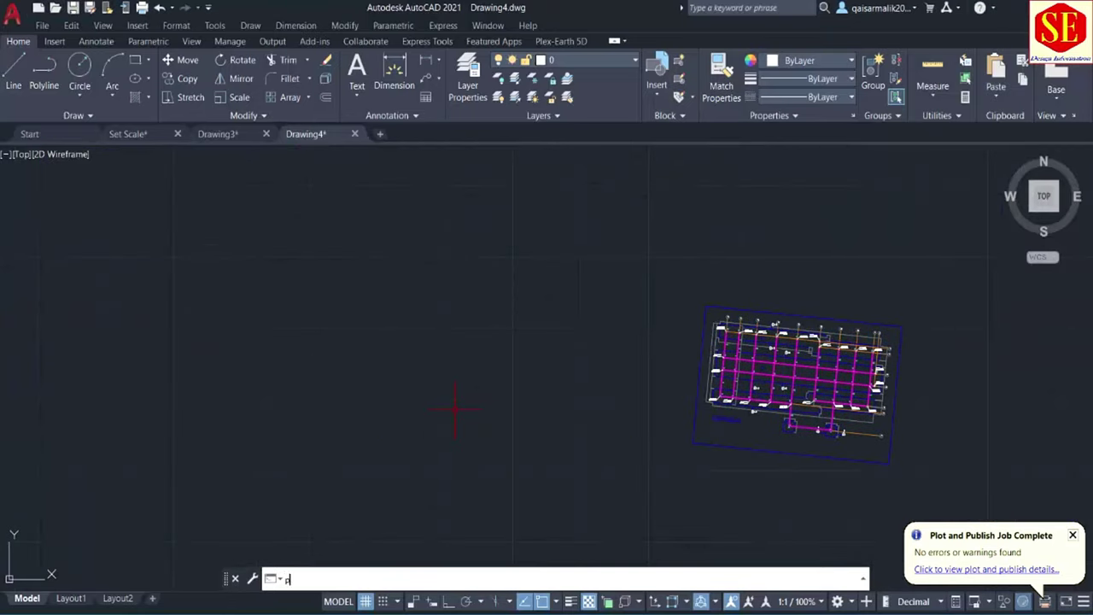
pyautogui.press('Return')
pyautogui.scroll(5, 572, 306)
pyautogui.write('15')
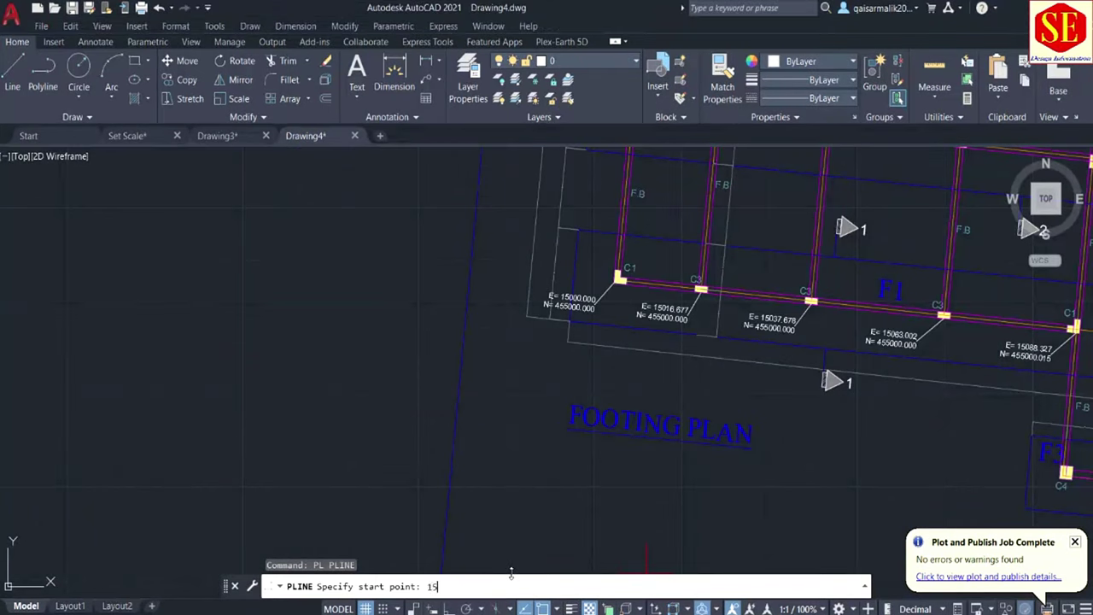
pyautogui.write('000,455')
pyautogui.write('000')
pyautogui.press('Return')
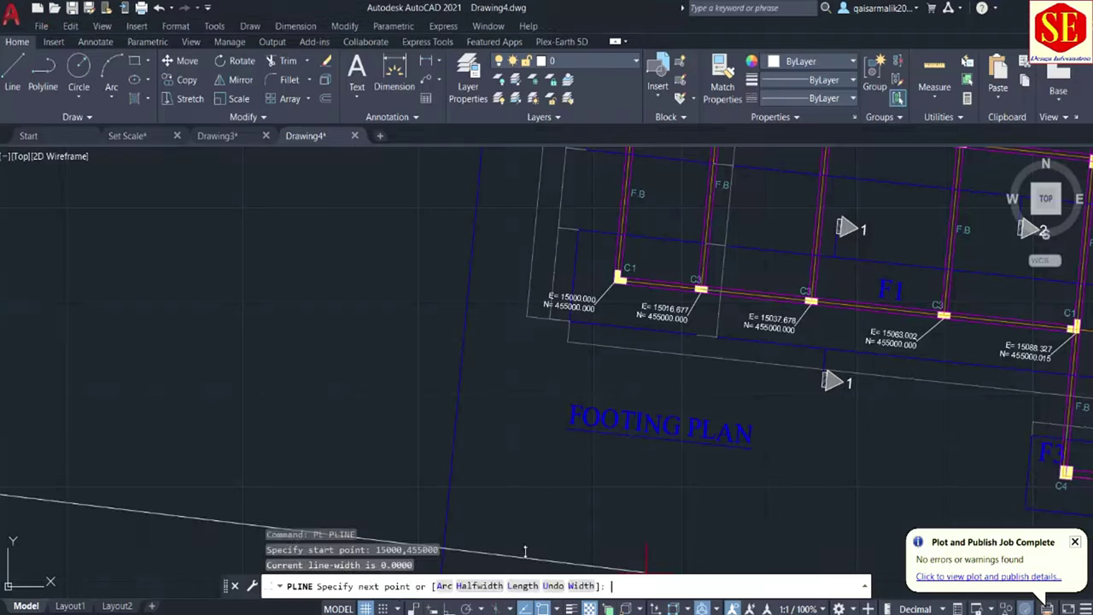
# Extend the polyline to 15182.83,455006.588 and end it after this one segment
pyautogui.scroll(-4, 555, 410)
pyautogui.scroll(-2, 555, 410)
pyautogui.scroll(2, 39, 353)
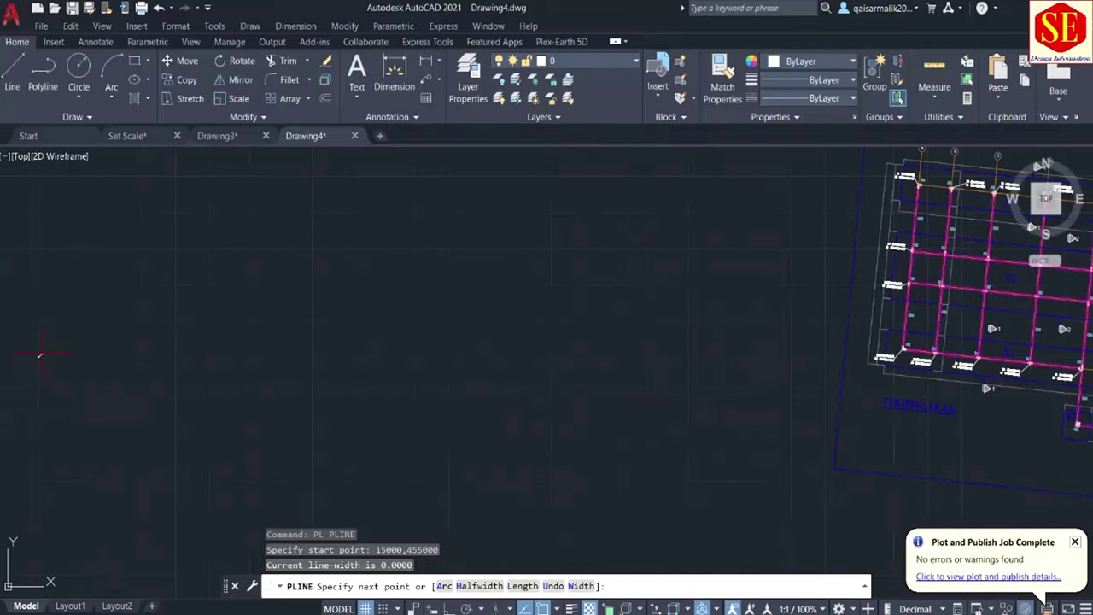
pyautogui.scroll(-3, 40, 354)
pyautogui.scroll(5, 367, 384)
pyautogui.scroll(3, 286, 341)
pyautogui.write('15182.83,455')
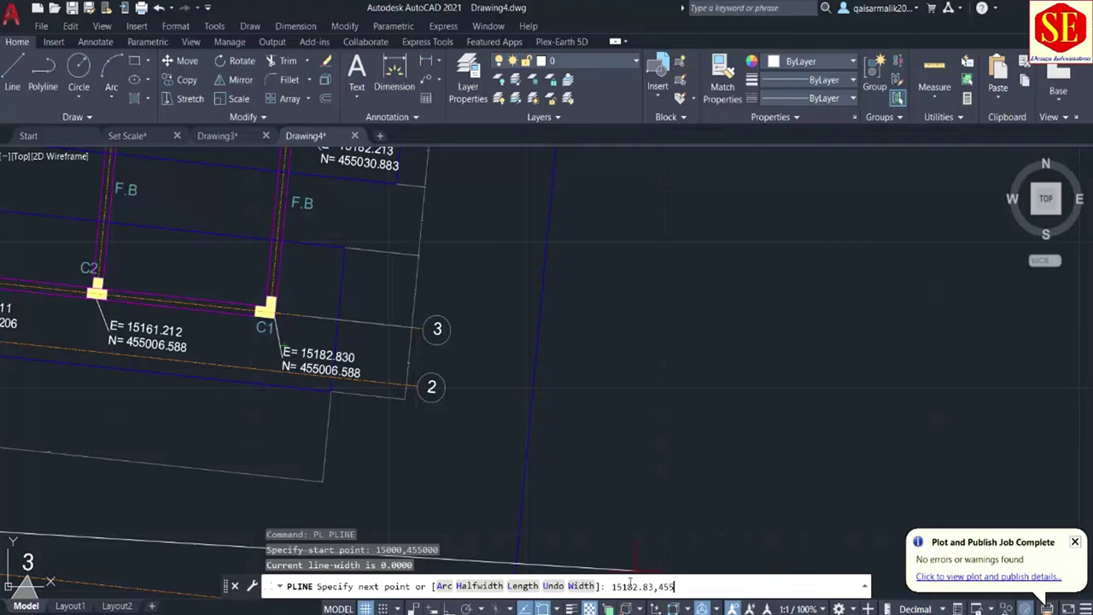
pyautogui.write('006.588')
pyautogui.press('Return')
pyautogui.scroll(-7, 543, 335)
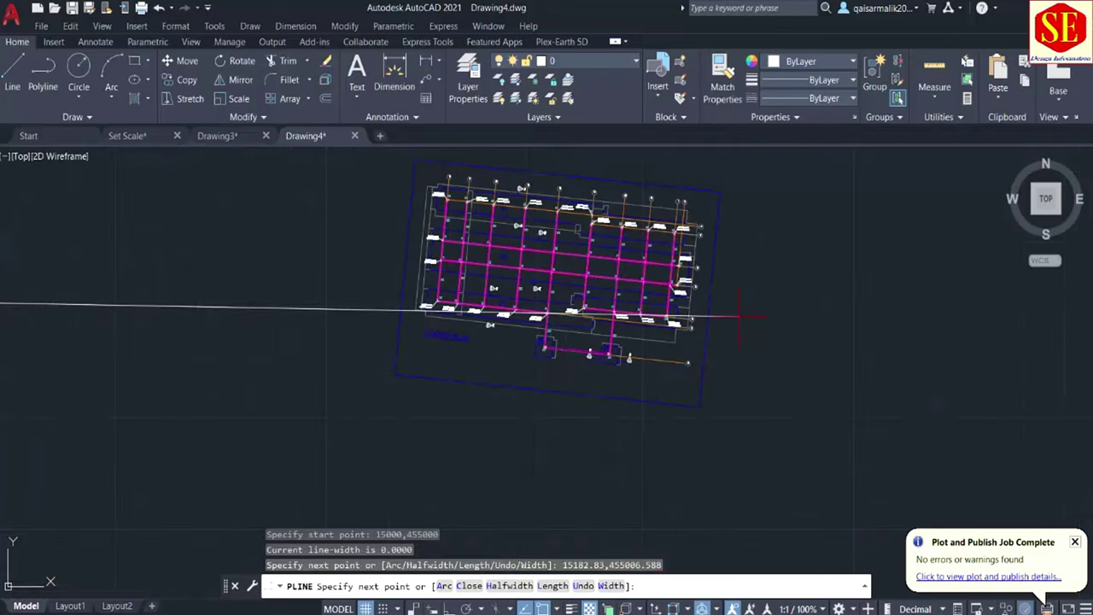
pyautogui.scroll(-3, 543, 336)
pyautogui.scroll(8, 479, 330)
pyautogui.press('Escape')
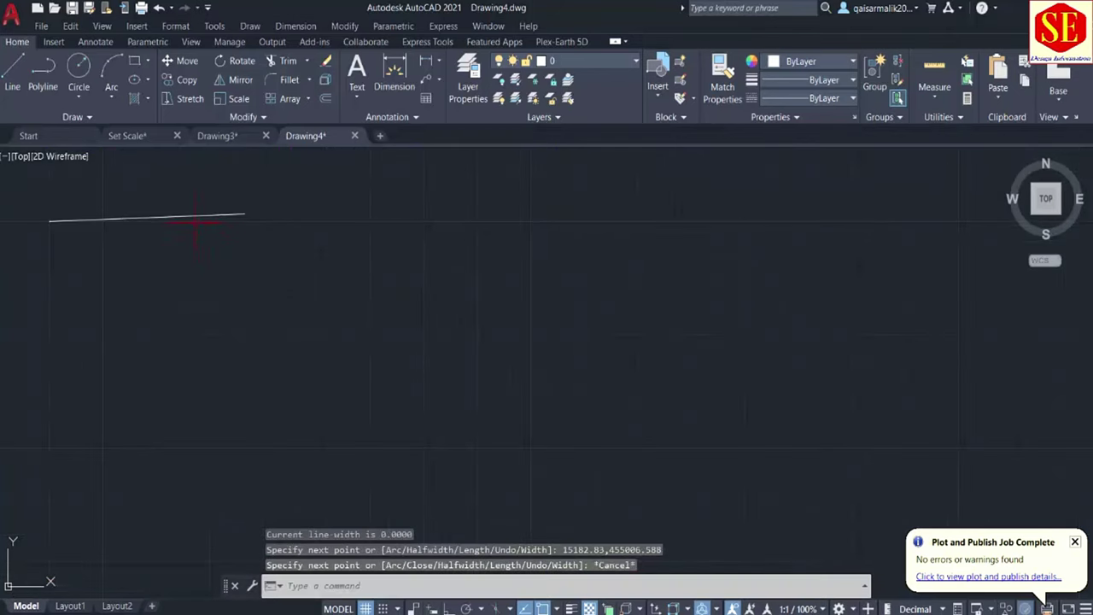
# Check the new reference line, then pan so the footing plan and line both show
pyautogui.click(195, 216)
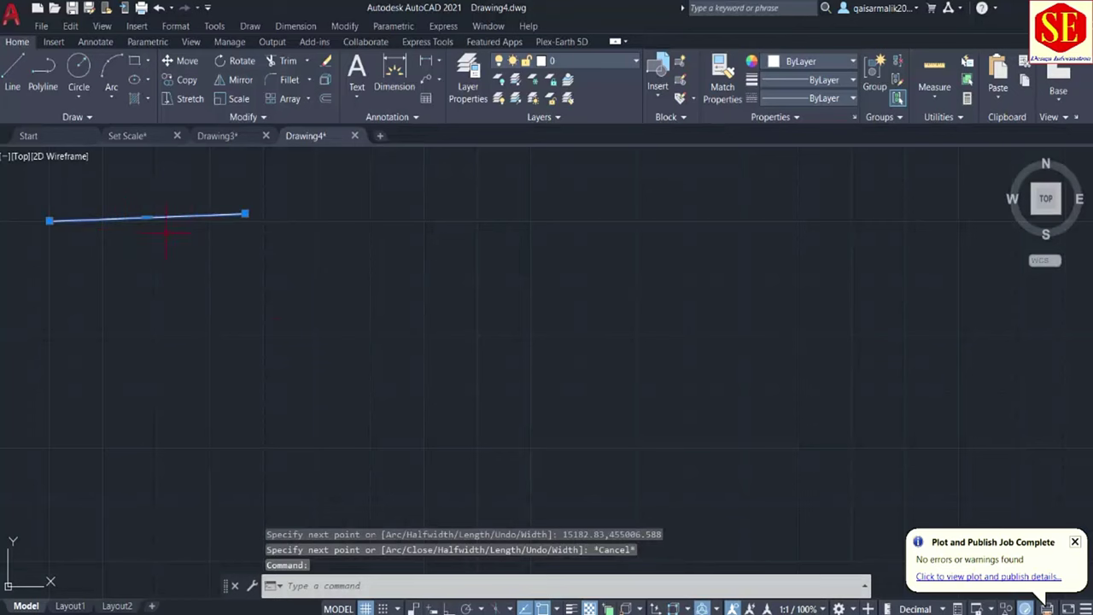
pyautogui.scroll(-4, 252, 317)
pyautogui.press('Escape')
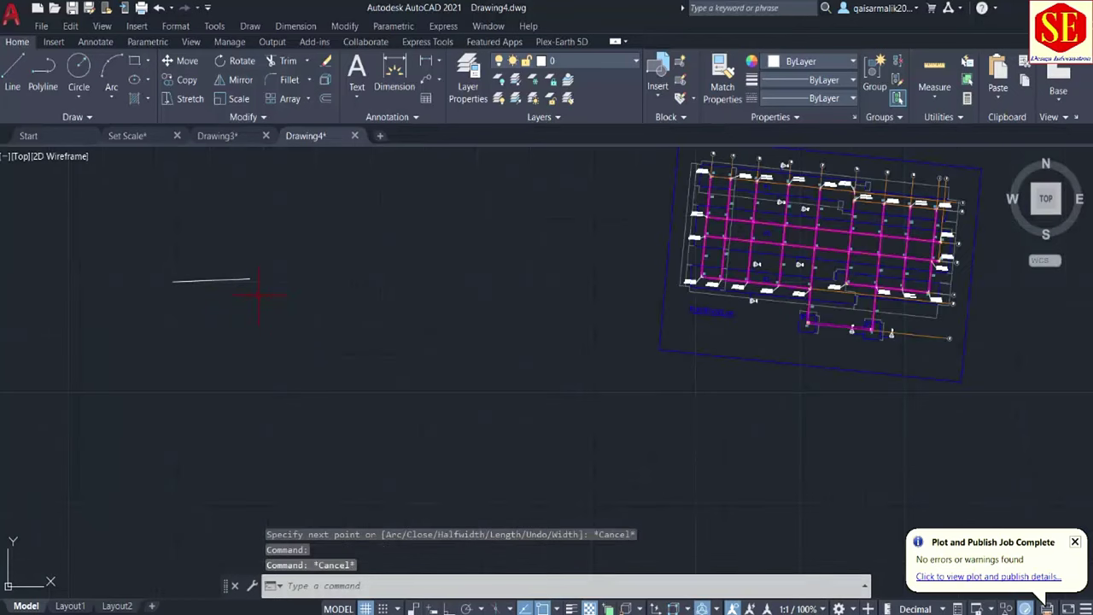
pyautogui.moveTo(819, 265); pyautogui.dragTo(796, 307, button='middle')
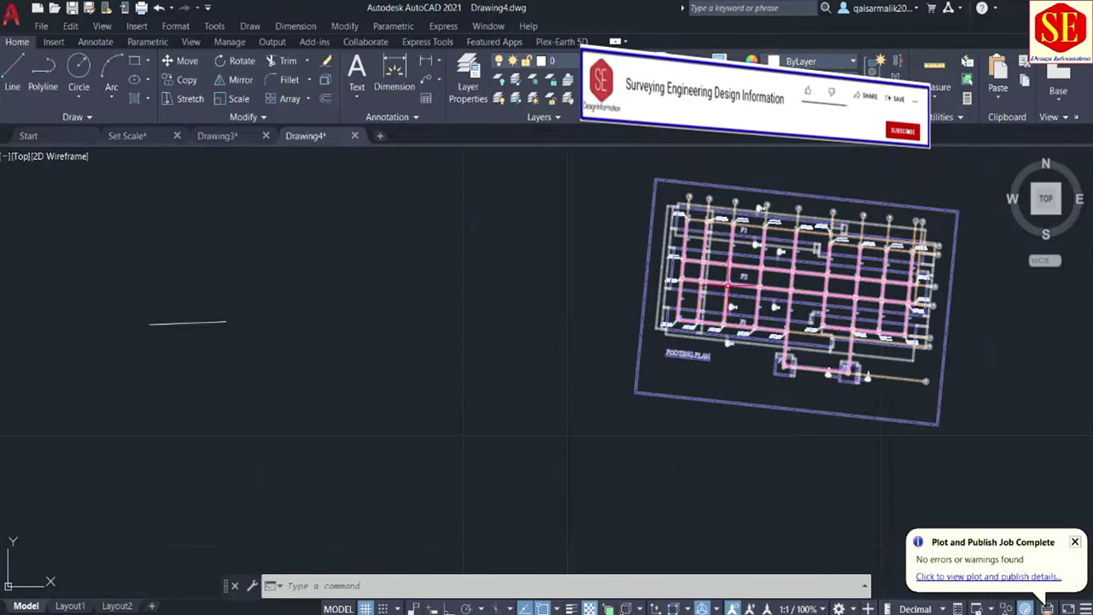
pyautogui.scroll(2, 842, 261)
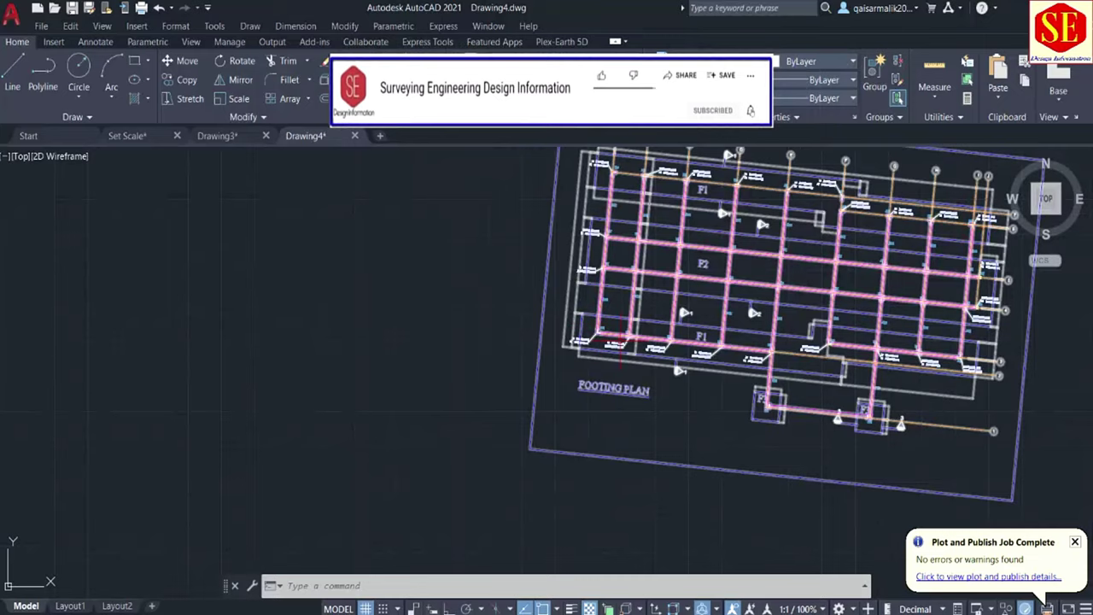
pyautogui.scroll(-2, 612, 344)
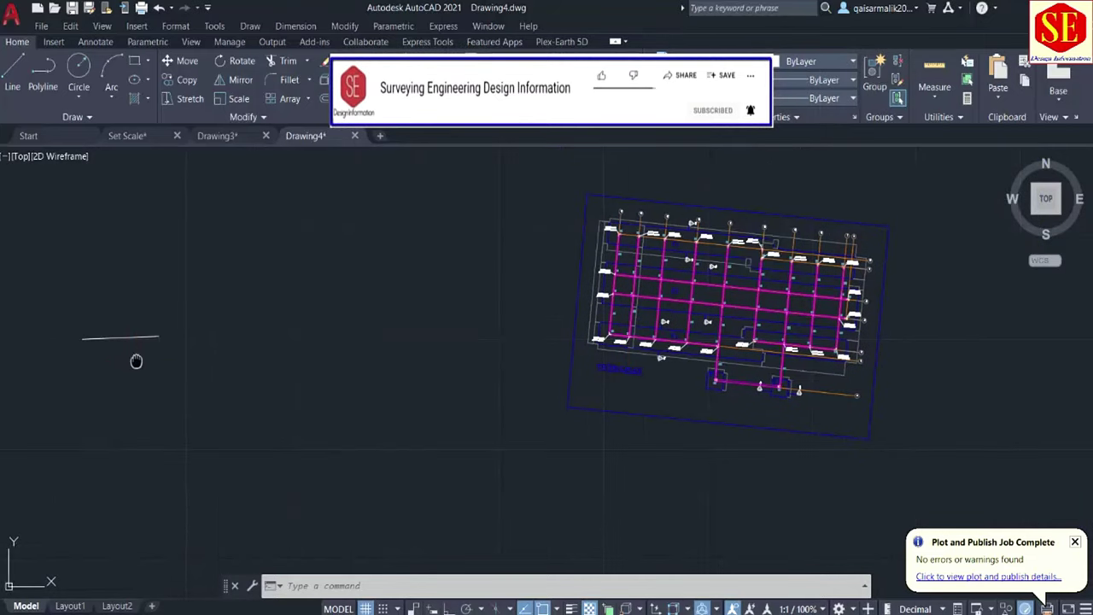
pyautogui.moveTo(136, 361); pyautogui.dragTo(208, 357, button='middle')
# With ALIGN, select the footing plan and map C1's corner to the line's start point
pyautogui.write('A')
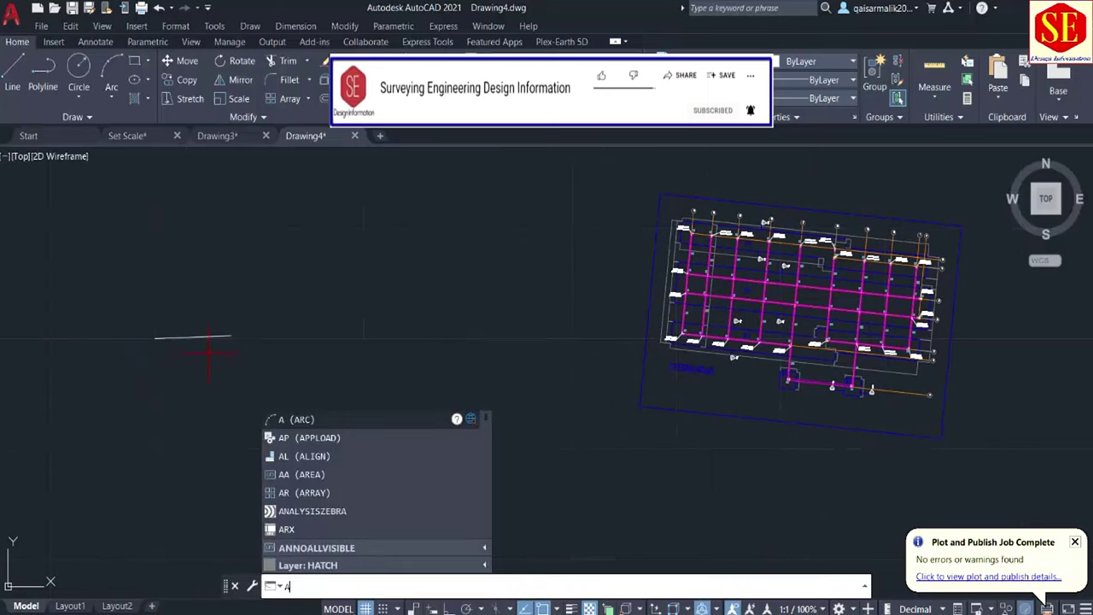
pyautogui.write('L')
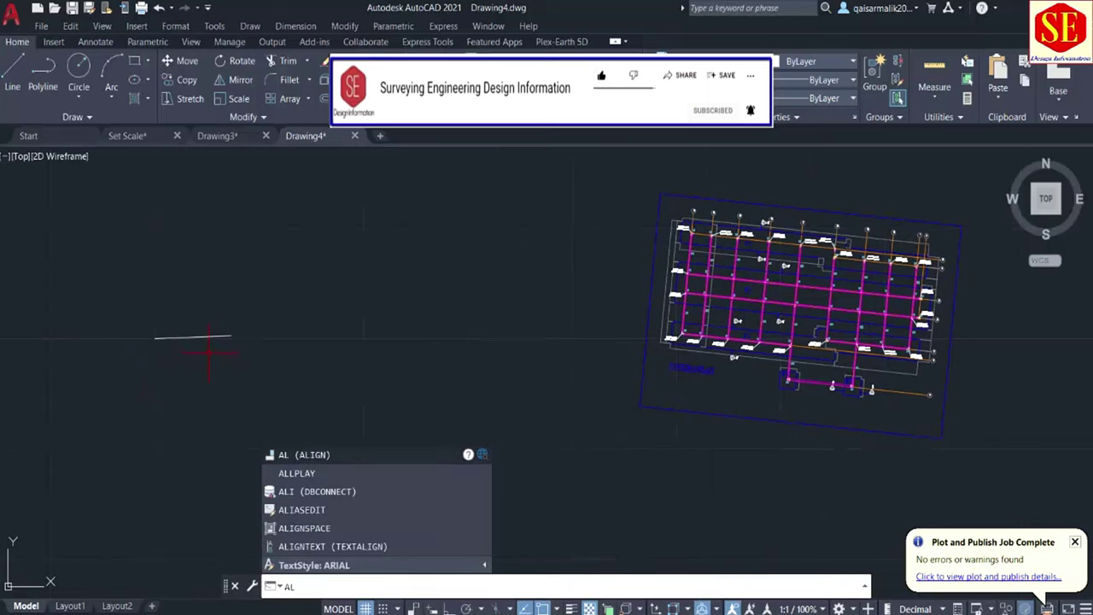
pyautogui.click(310, 453)
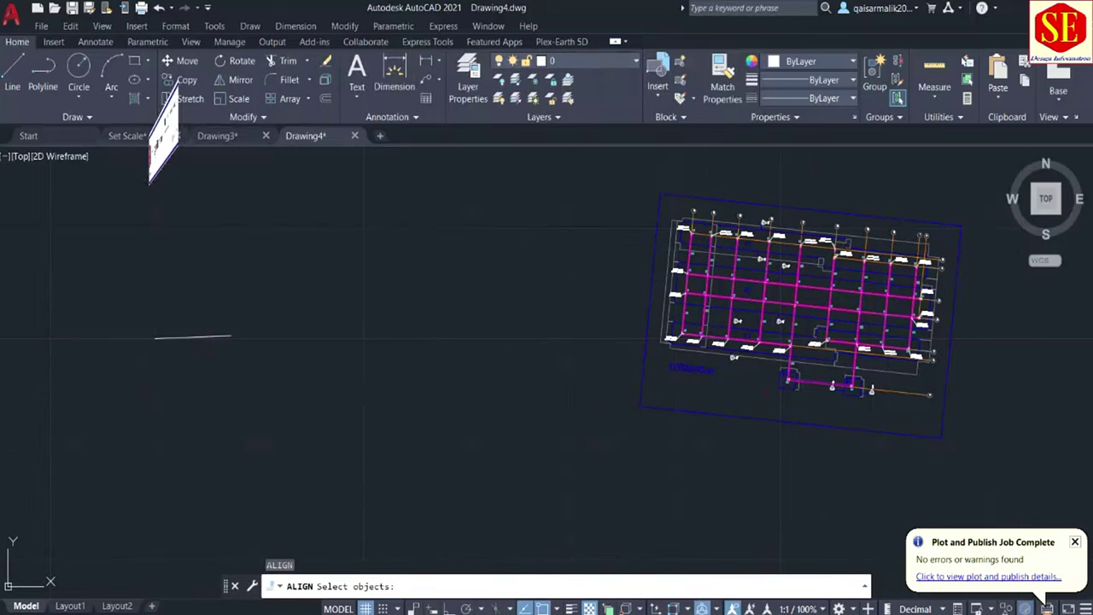
pyautogui.click(803, 308)
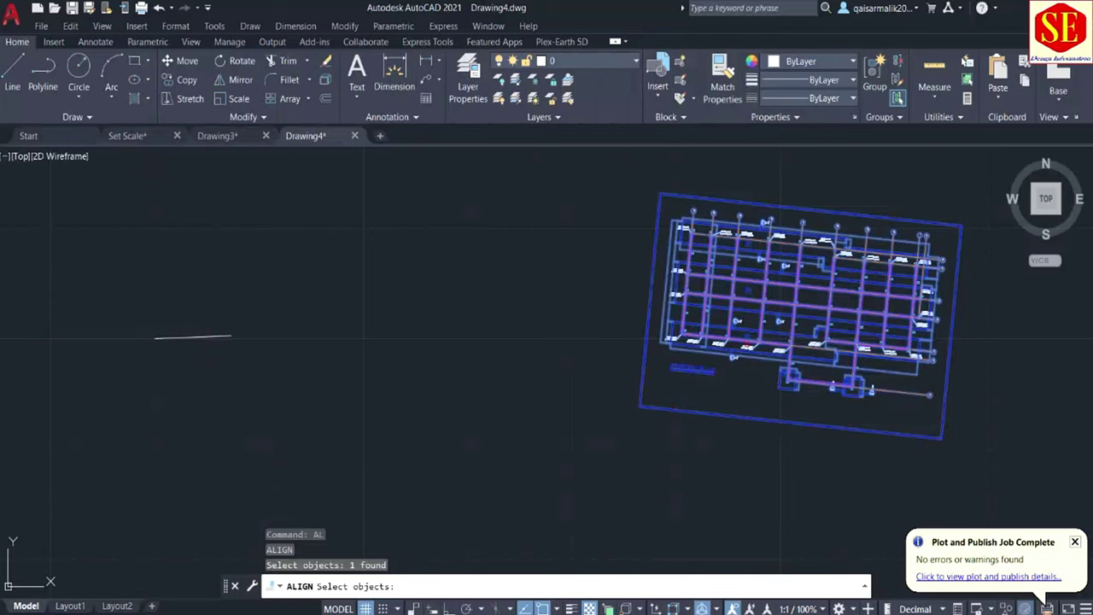
pyautogui.press('Return')
pyautogui.scroll(5, 647, 327)
pyautogui.scroll(3, 720, 365)
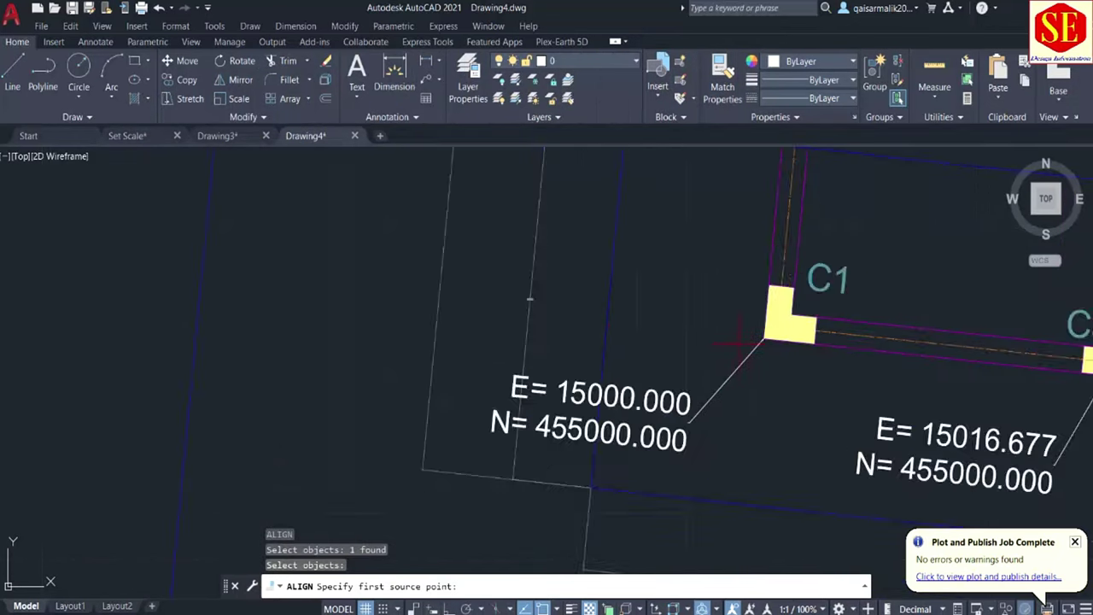
pyautogui.scroll(3, 771, 340)
pyautogui.click(771, 340)
pyautogui.scroll(-10, 771, 340)
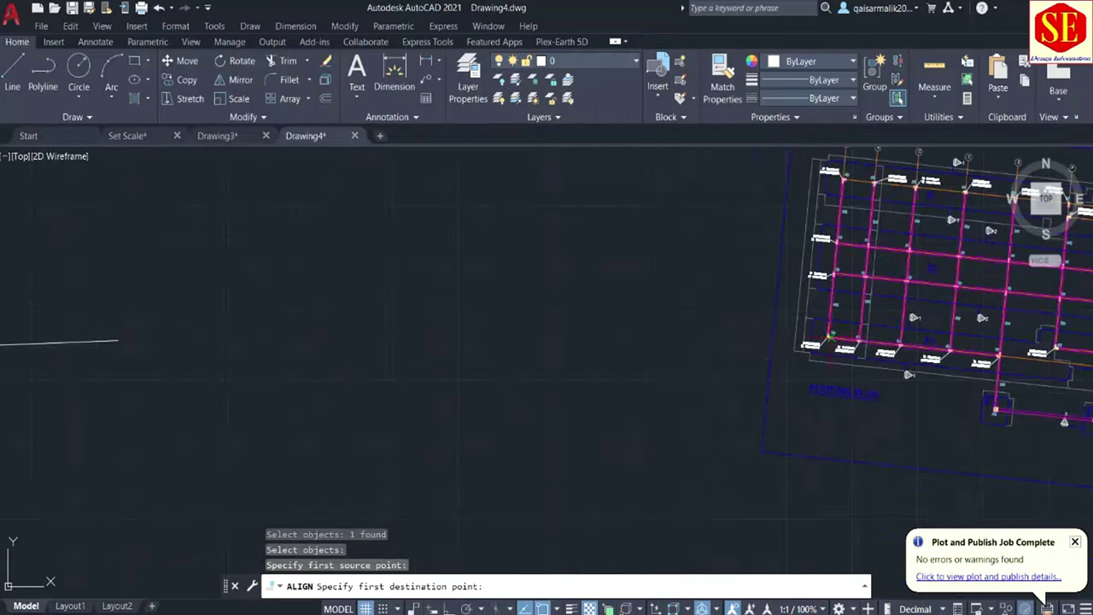
pyautogui.moveTo(358, 401); pyautogui.dragTo(741, 397, button='middle')
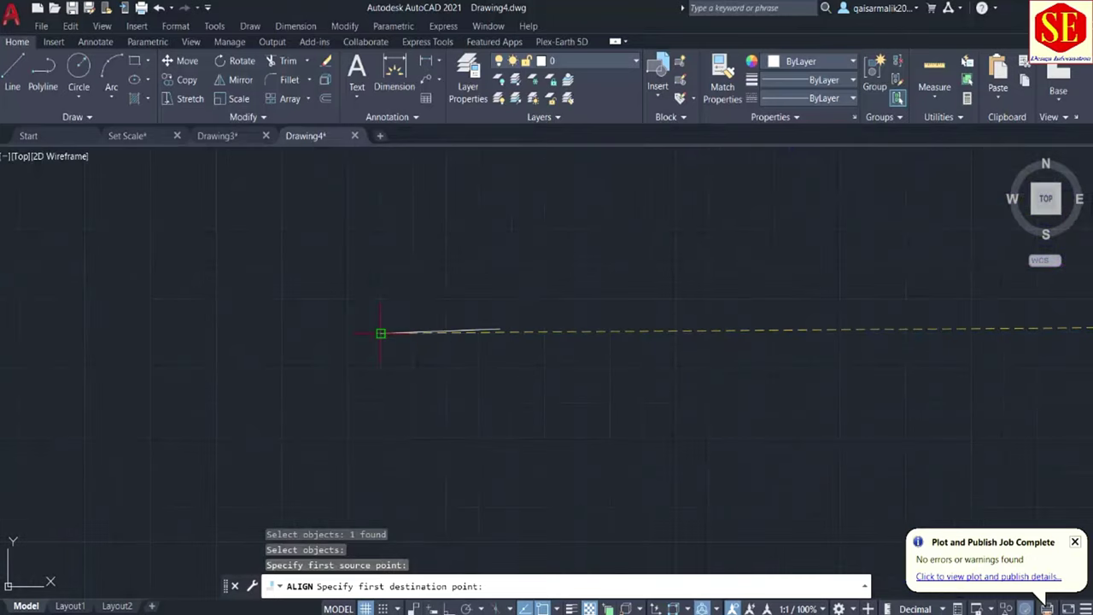
pyautogui.click(380, 333)
# Map the second C1 corner to the line's left end, skip the third pair, and scale
pyautogui.scroll(-5, 491, 375)
pyautogui.scroll(3, 491, 375)
pyautogui.scroll(3, 491, 376)
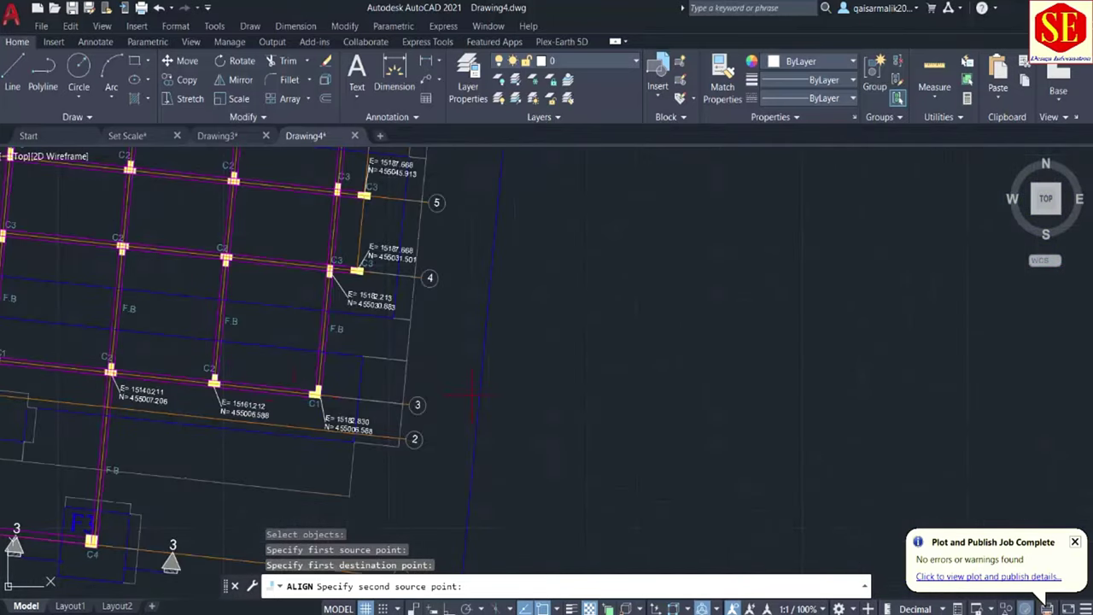
pyautogui.scroll(2, 338, 410)
pyautogui.scroll(6, 339, 409)
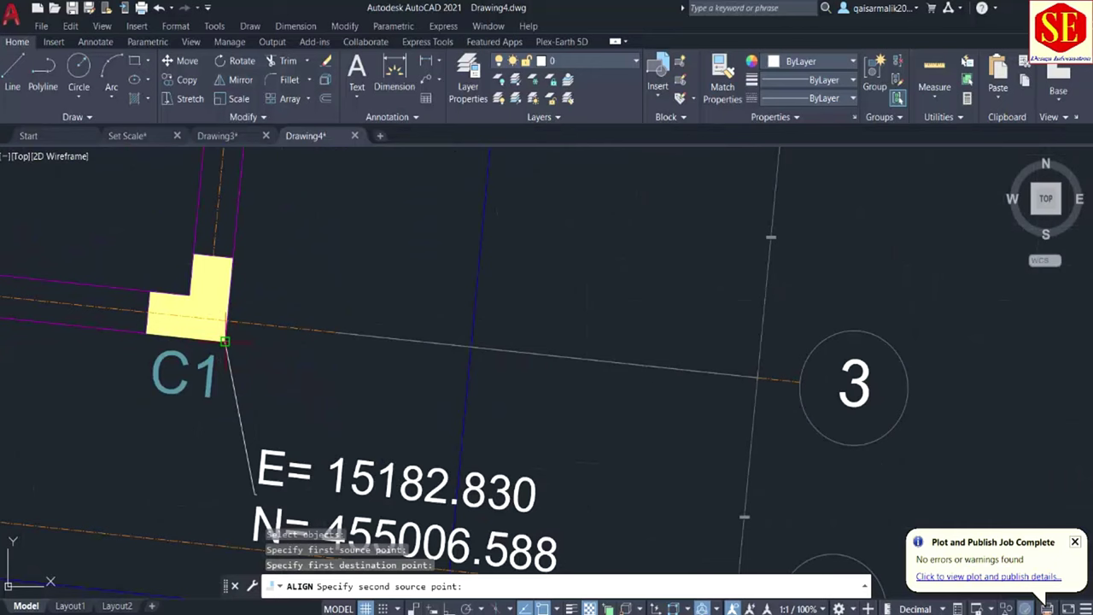
pyautogui.click(225, 340)
pyautogui.scroll(-5, 598, 359)
pyautogui.scroll(-3, 598, 358)
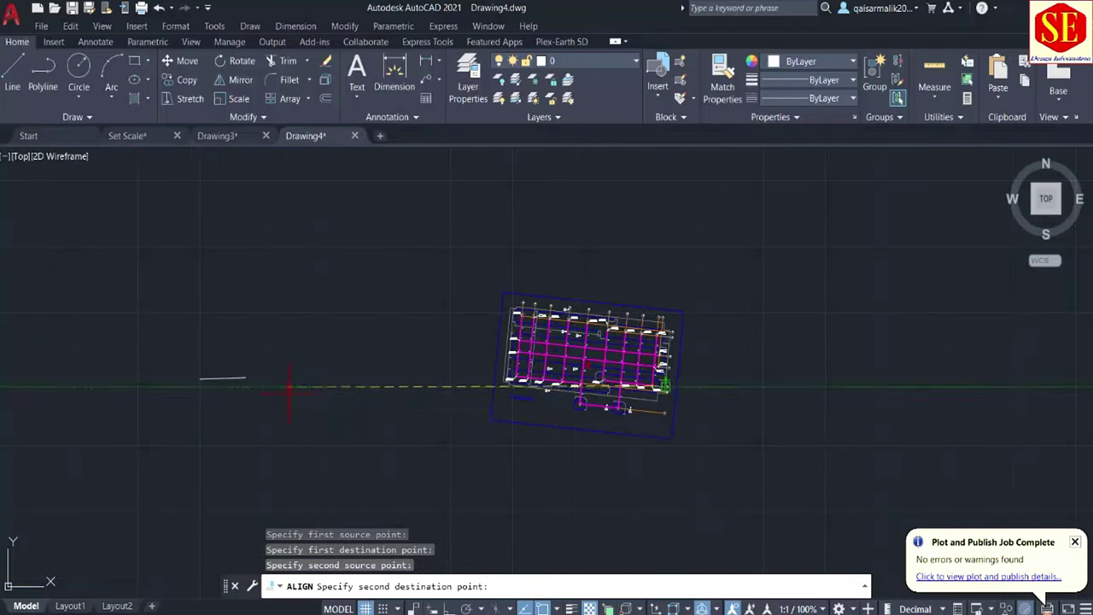
pyautogui.scroll(4, 245, 367)
pyautogui.click(245, 367)
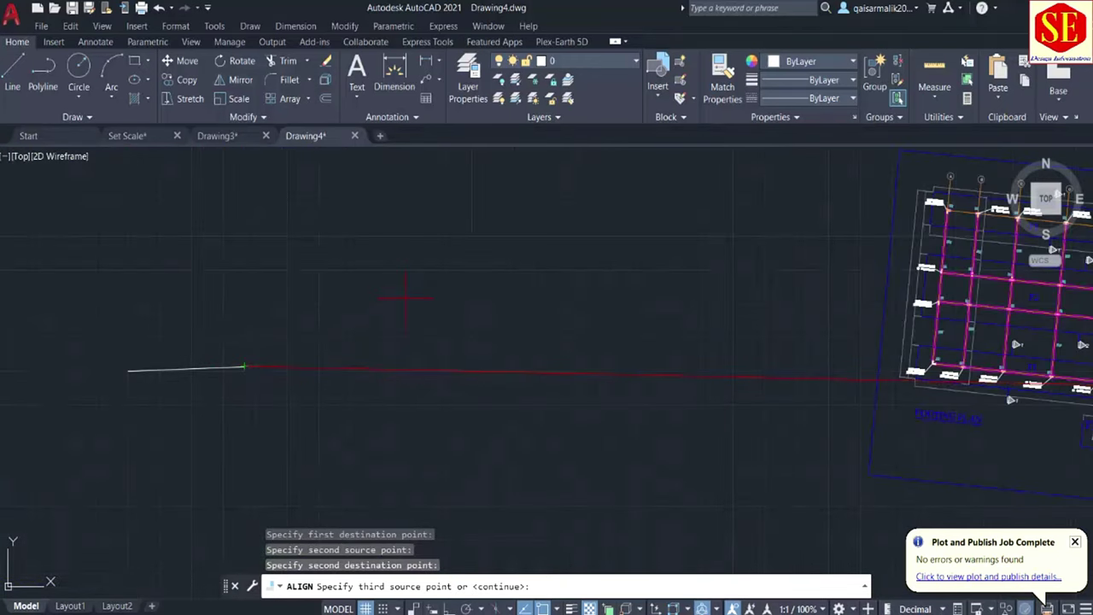
pyautogui.press('Return')
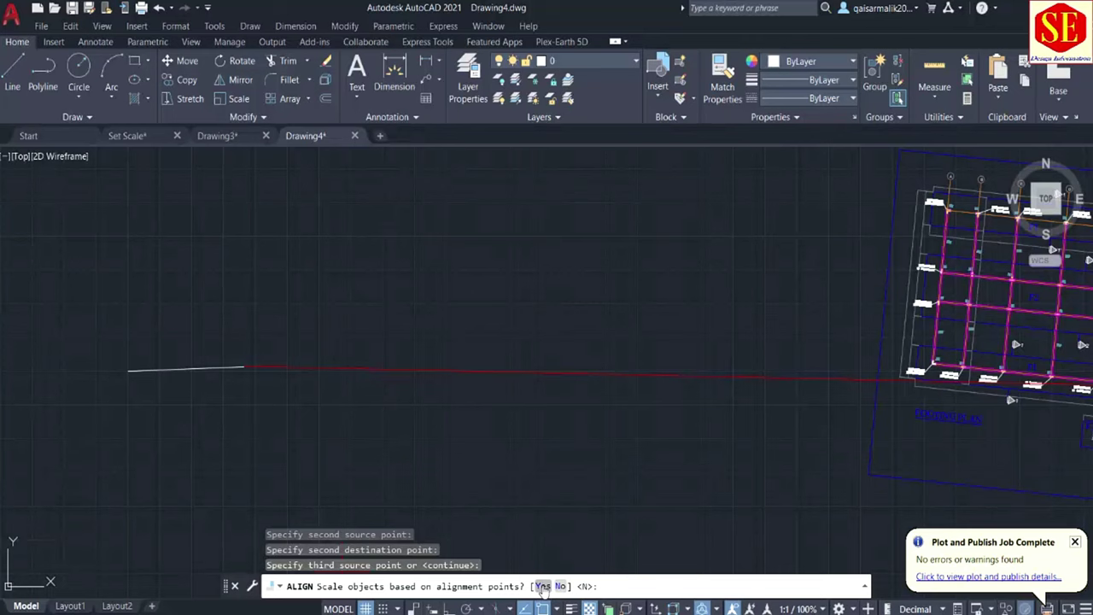
pyautogui.click(542, 588)
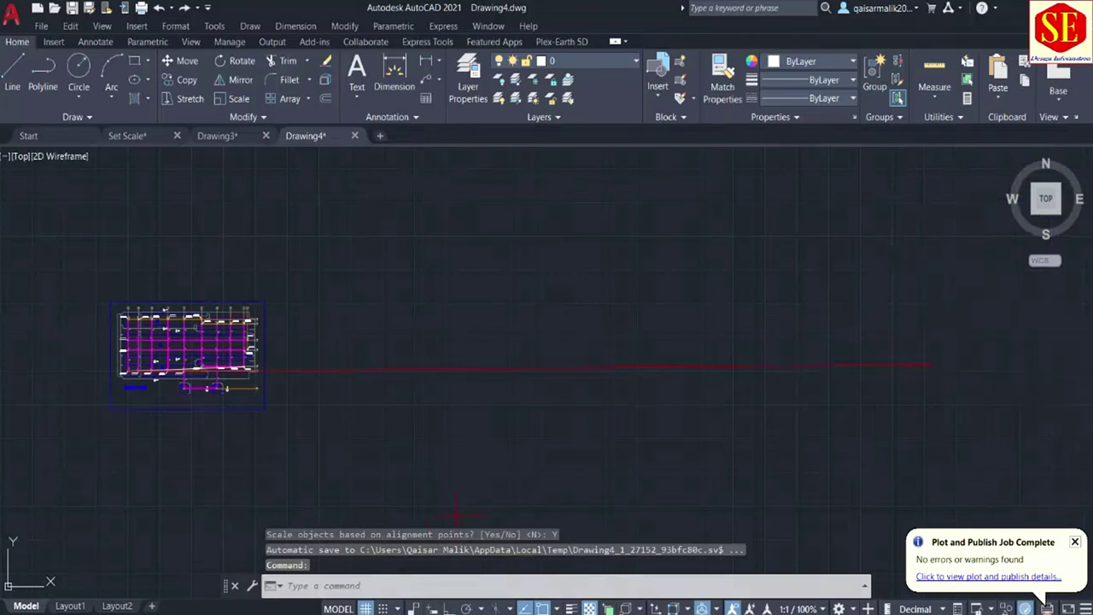
# Centre the aligned footing plan and zoom in on columns C1 and C2
pyautogui.moveTo(342, 475); pyautogui.dragTo(551, 437, button='middle')
pyautogui.scroll(4, 422, 340)
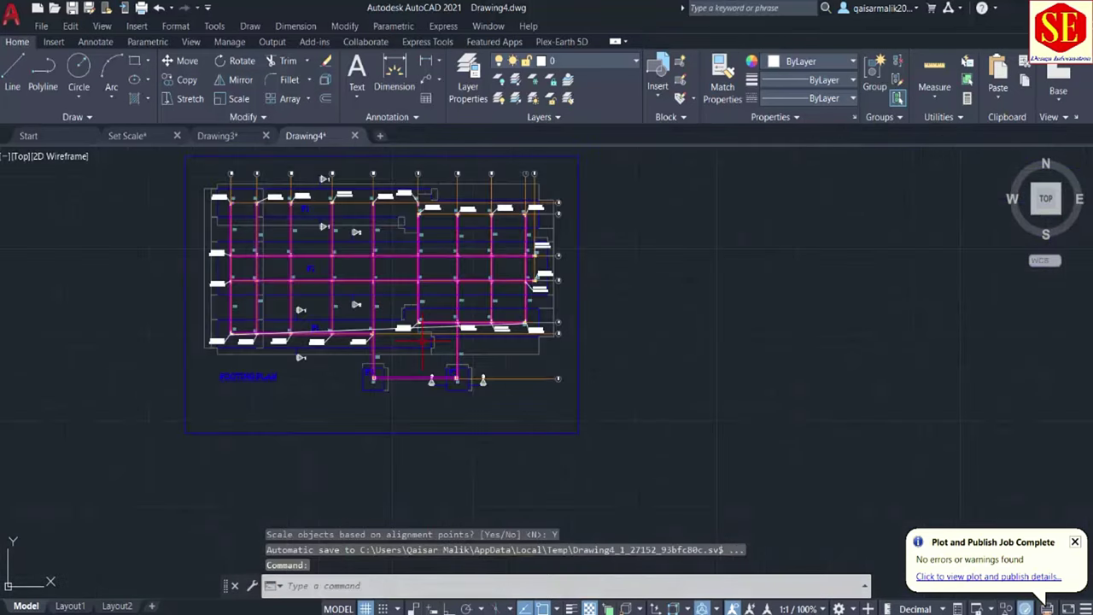
pyautogui.moveTo(340, 238); pyautogui.dragTo(424, 290, button='middle')
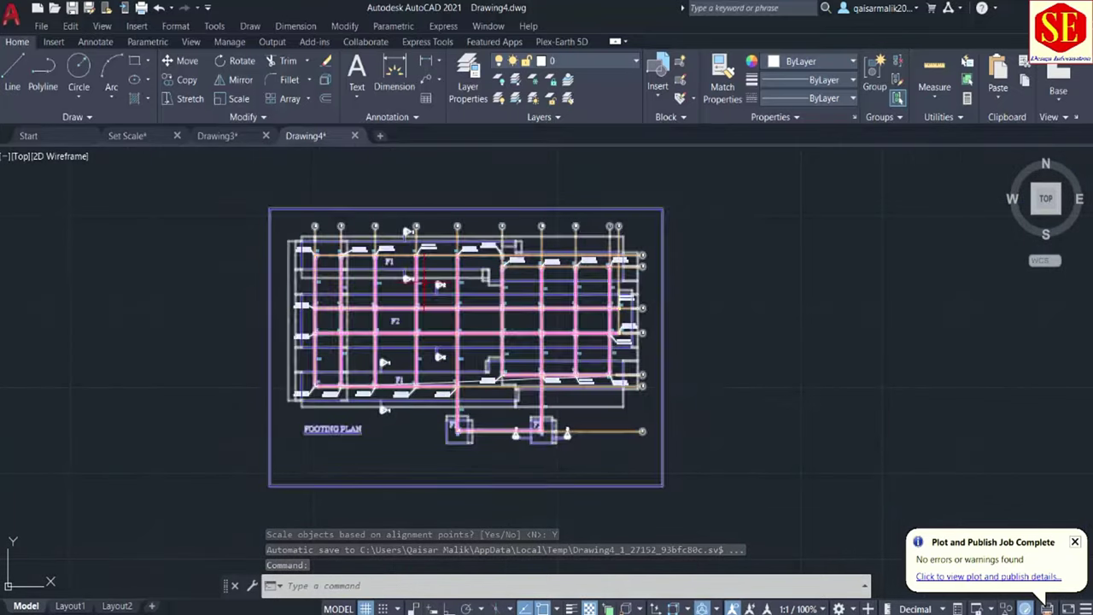
pyautogui.scroll(6, 444, 307)
pyautogui.moveTo(557, 427); pyautogui.dragTo(546, 410, button='middle')
pyautogui.scroll(2, 542, 414)
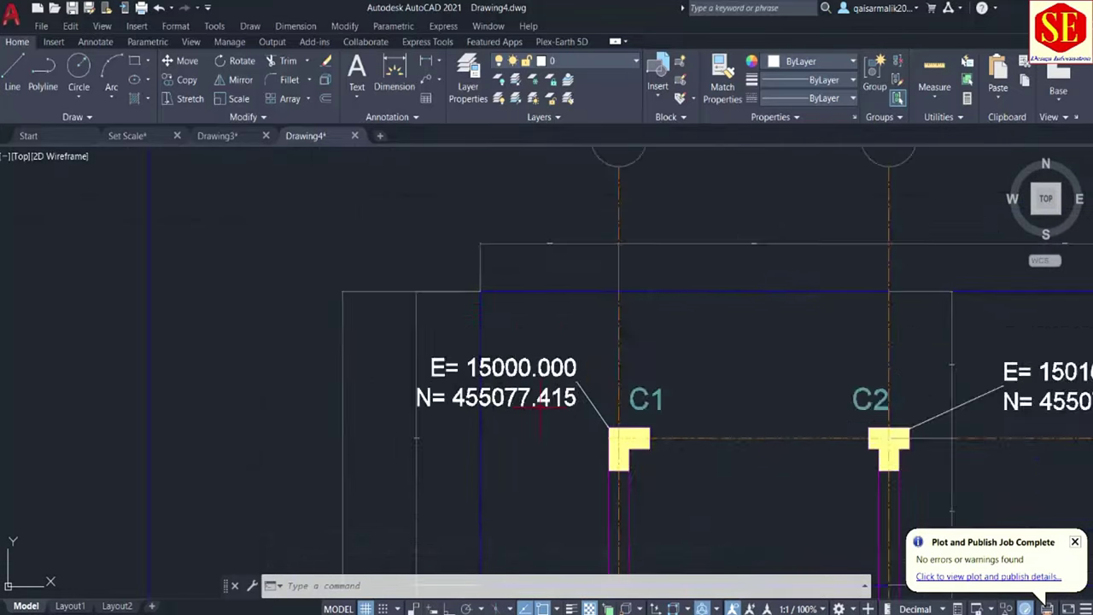
pyautogui.scroll(2, 540, 407)
# Place a CD coordinate label above C1's corner reading Dist= 15000, Ele= 455077.414
pyautogui.write('cd')
pyautogui.press('Return')
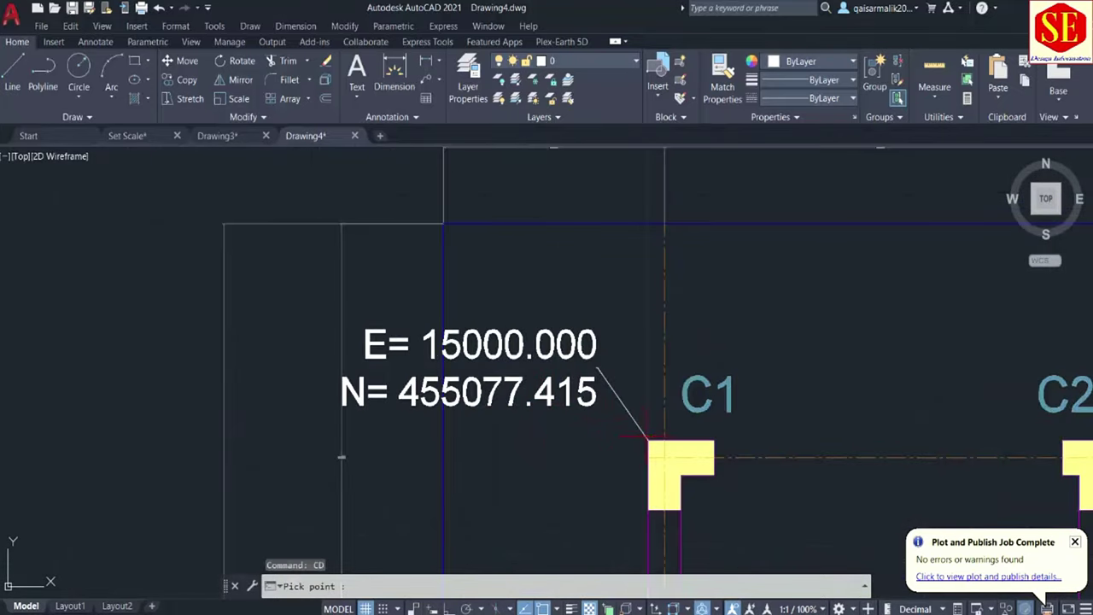
pyautogui.click(646, 439)
pyautogui.scroll(-2, 647, 440)
pyautogui.click(626, 321)
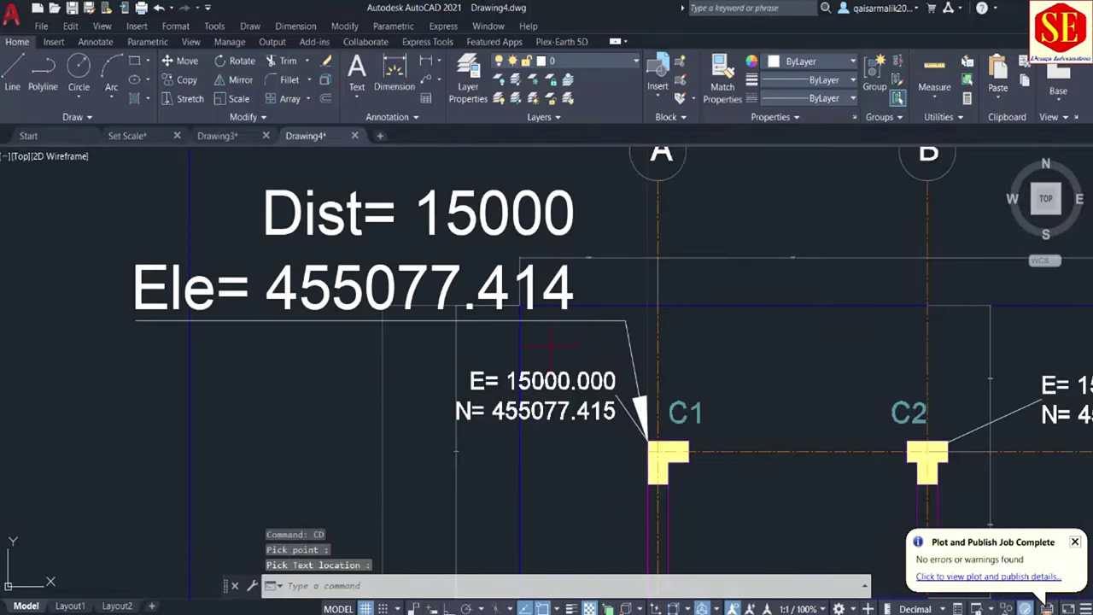
pyautogui.scroll(-4, 452, 367)
# Add a linear dimension from gridline D to E, reading 25,32, placed above the axes
pyautogui.scroll(-2, 478, 324)
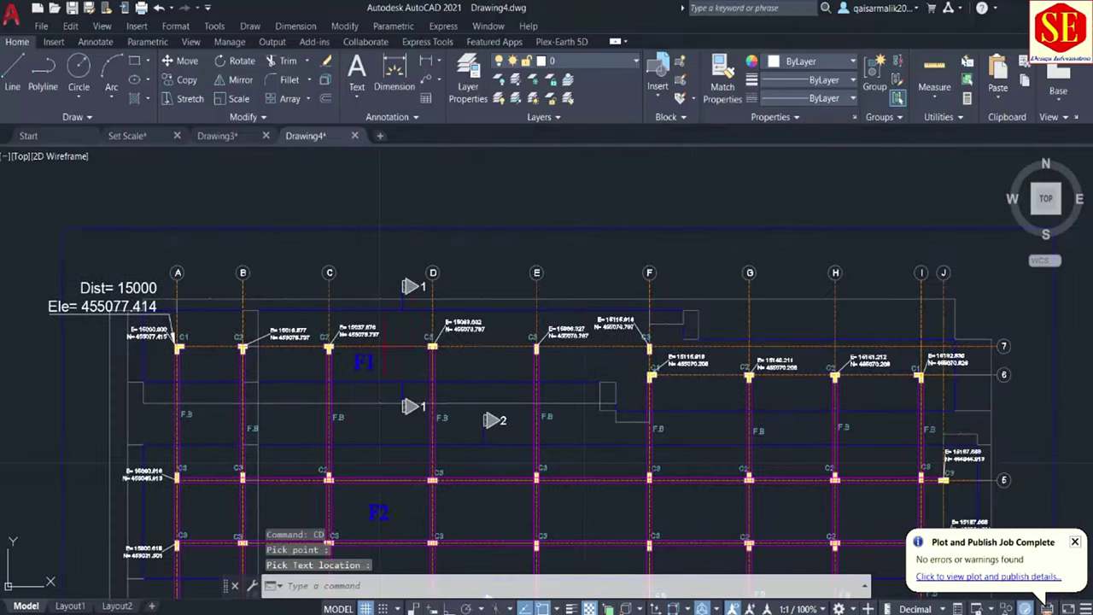
pyautogui.scroll(5, 487, 294)
pyautogui.scroll(3, 489, 322)
pyautogui.scroll(2, 489, 322)
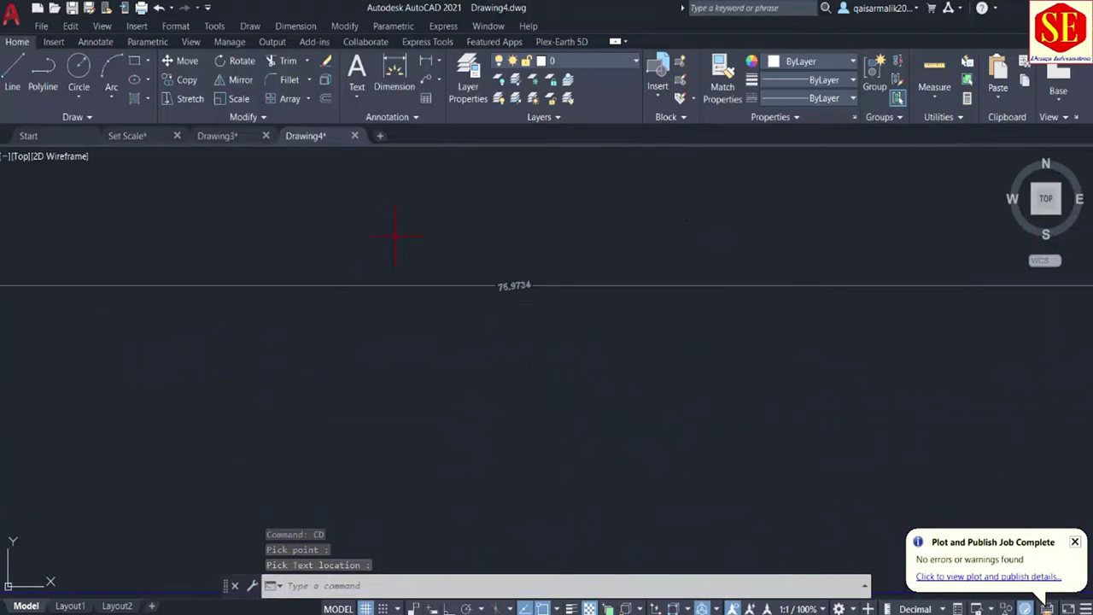
pyautogui.click(393, 75)
pyautogui.scroll(-3, 443, 204)
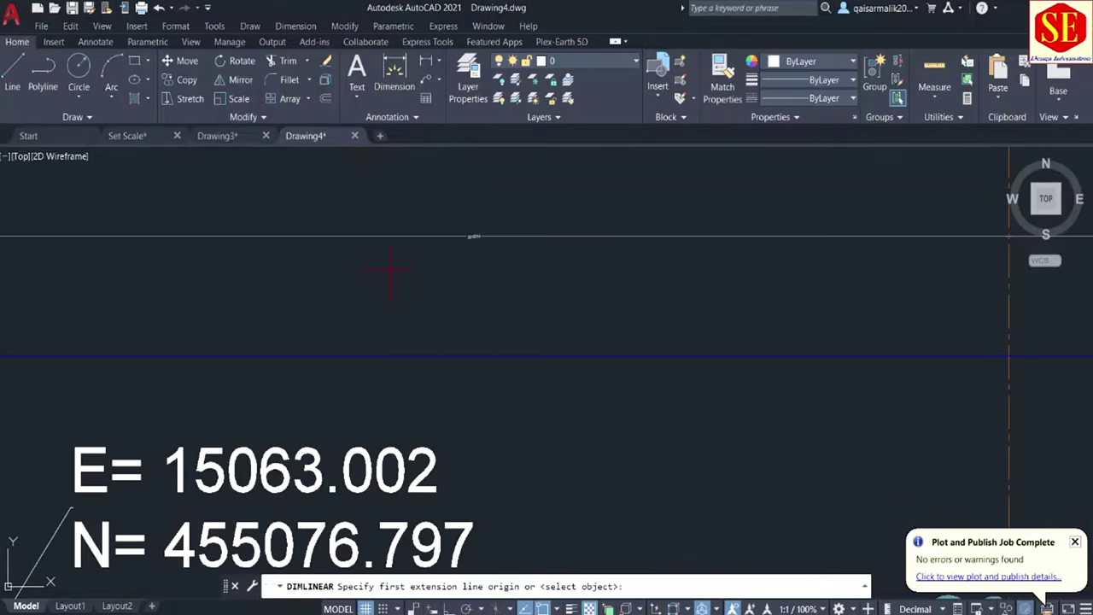
pyautogui.click(1008, 356)
pyautogui.scroll(-2, 1008, 355)
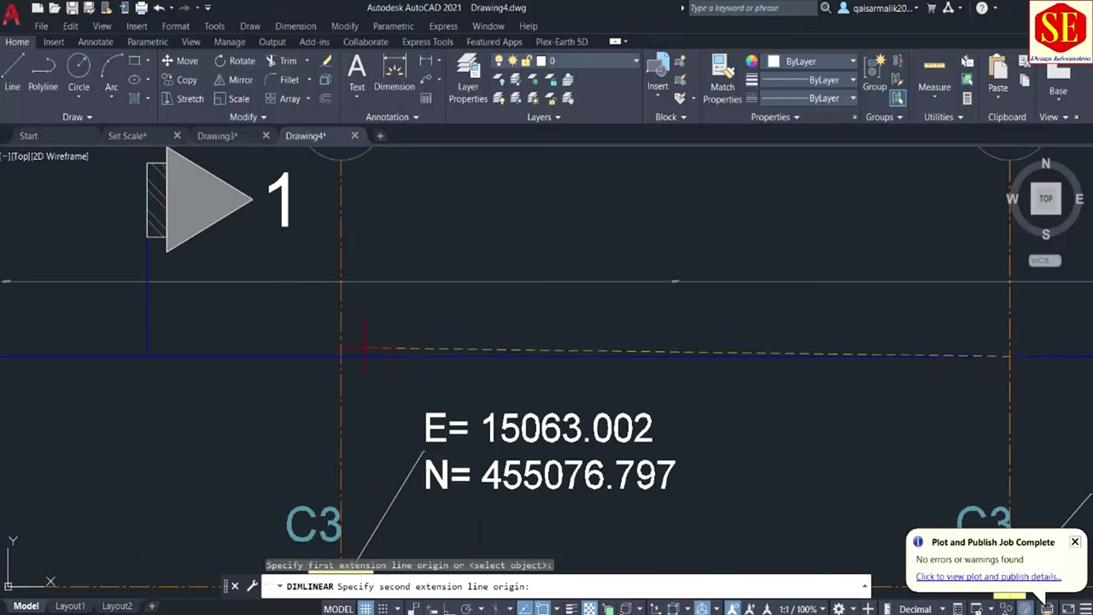
pyautogui.click(339, 357)
pyautogui.scroll(-2, 345, 359)
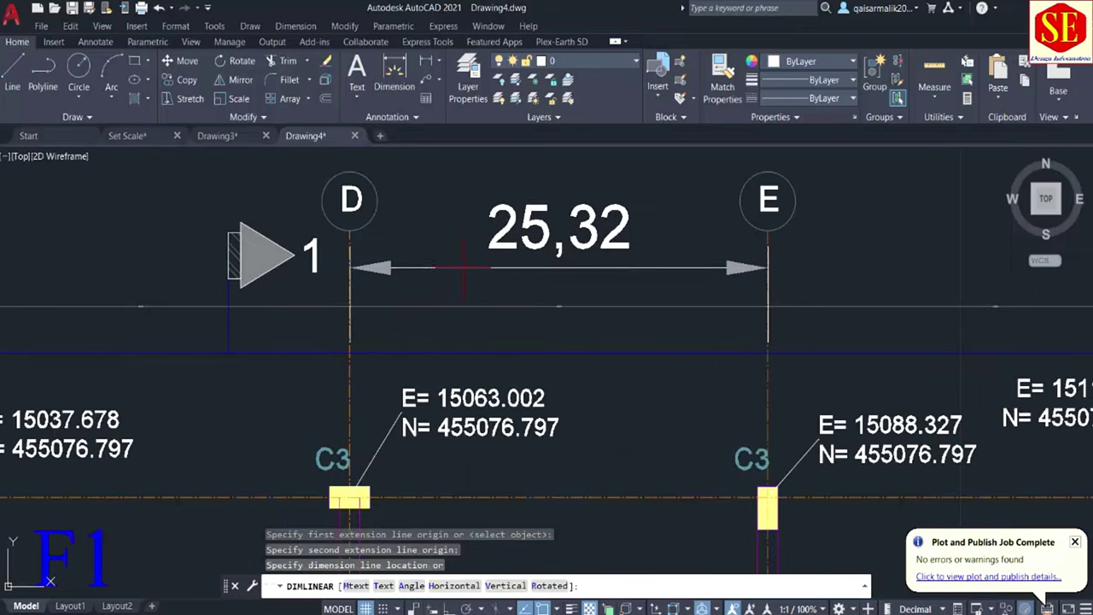
pyautogui.click(549, 266)
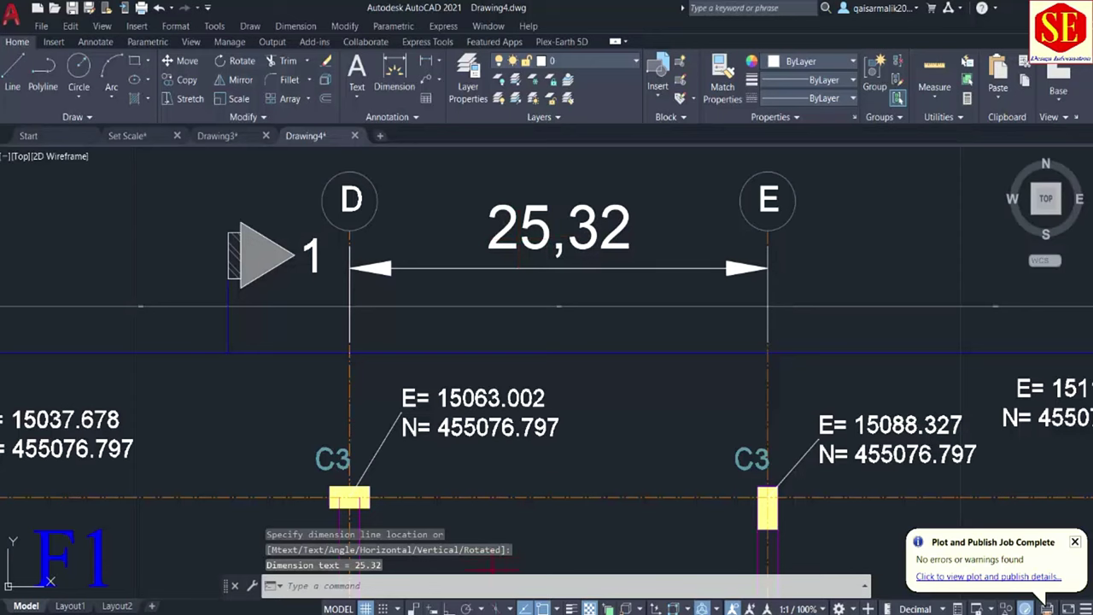
# Check the 25.324 D–E spacing on the PDF, then return to Drawing4
pyautogui.scroll(1, 461, 350)
pyautogui.scroll(2, 461, 350)
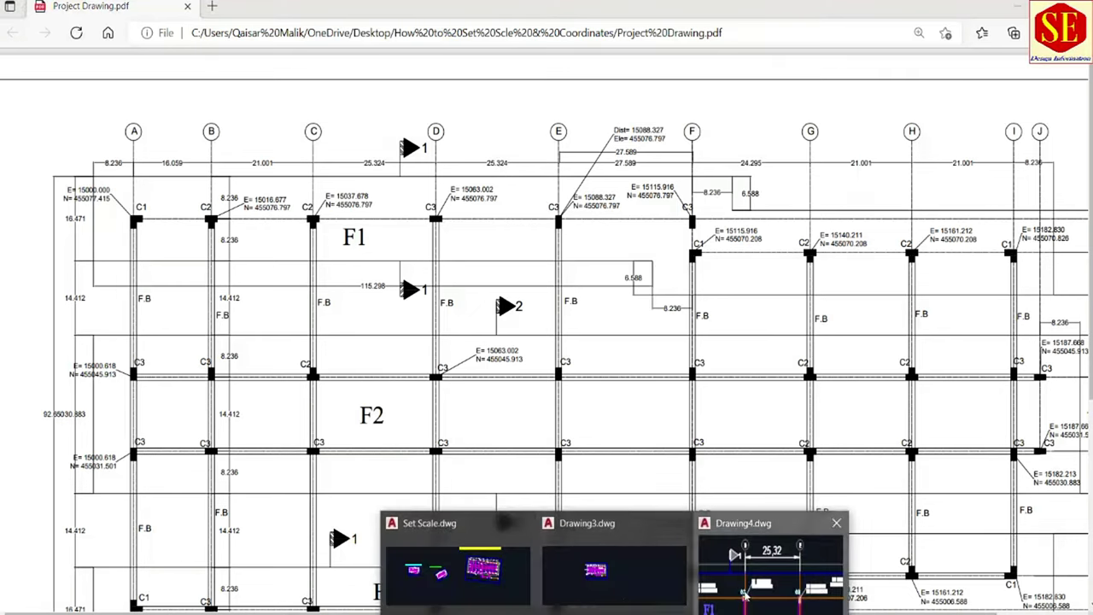
pyautogui.click(772, 568)
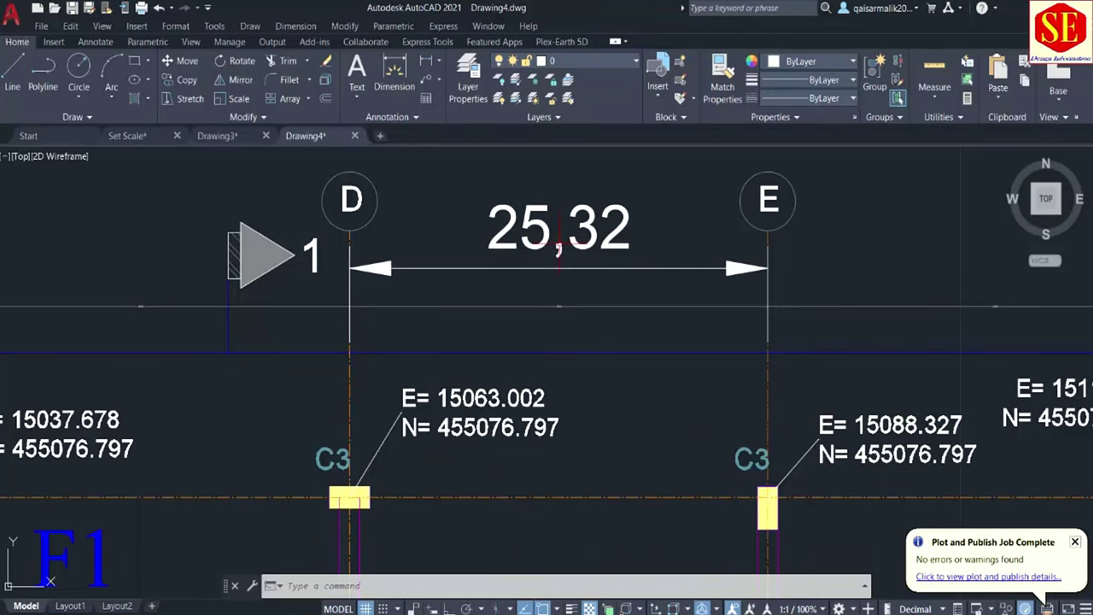
pyautogui.scroll(-4, 525, 287)
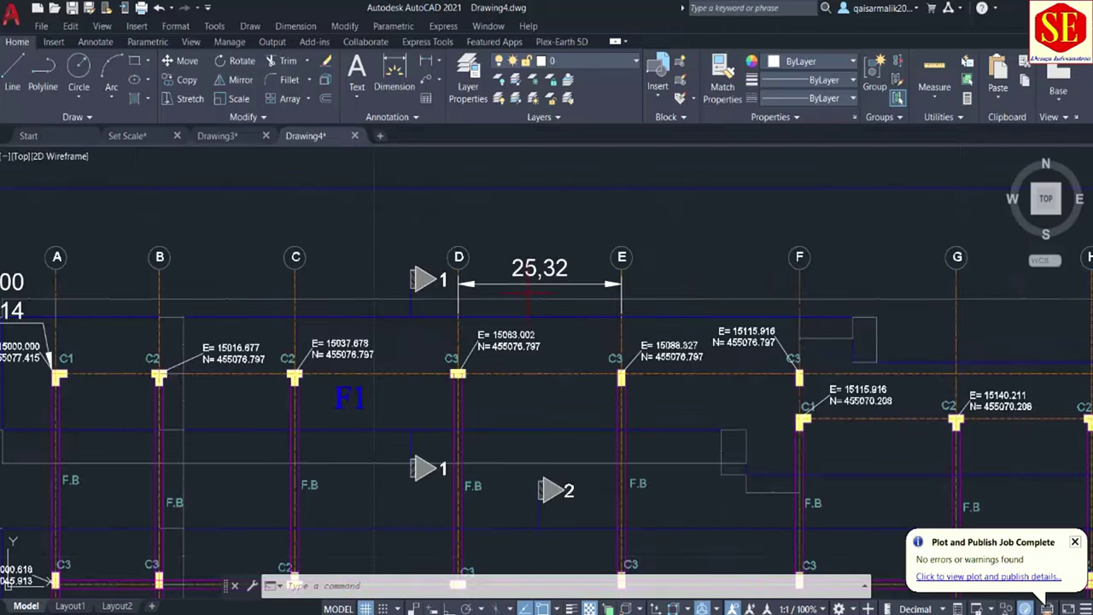
pyautogui.scroll(-6, 527, 289)
pyautogui.scroll(4, 679, 320)
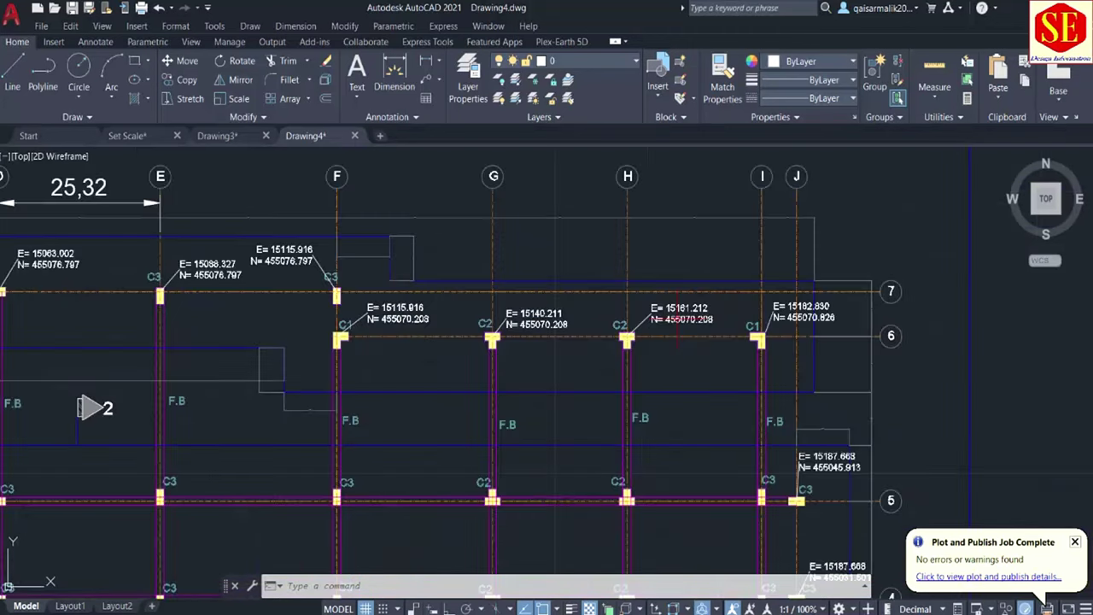
pyautogui.scroll(2, 318, 276)
pyautogui.scroll(2, 317, 275)
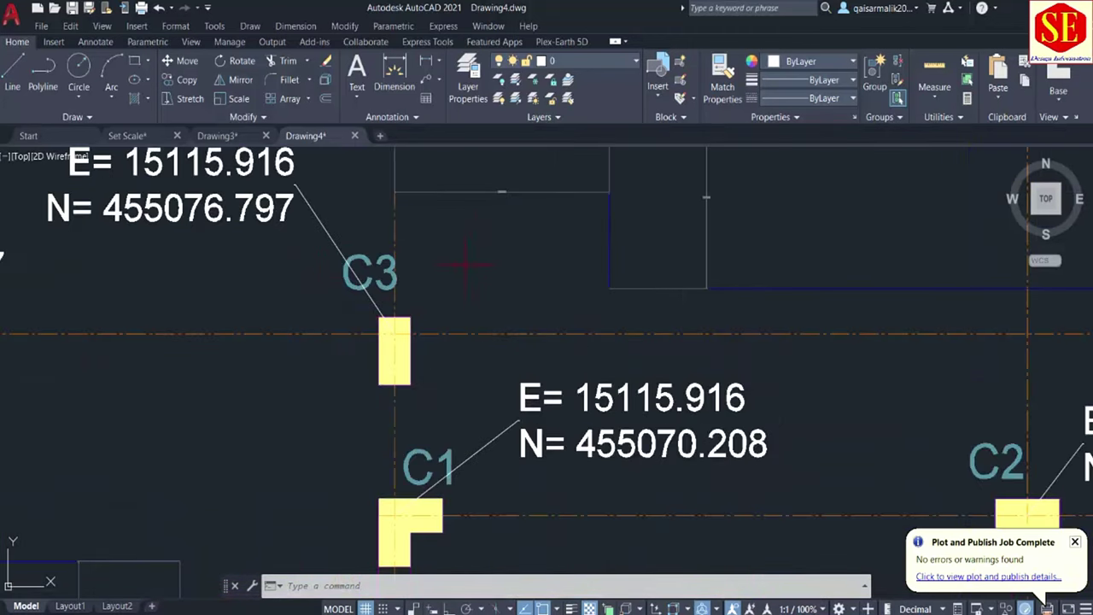
pyautogui.scroll(-5, 465, 266)
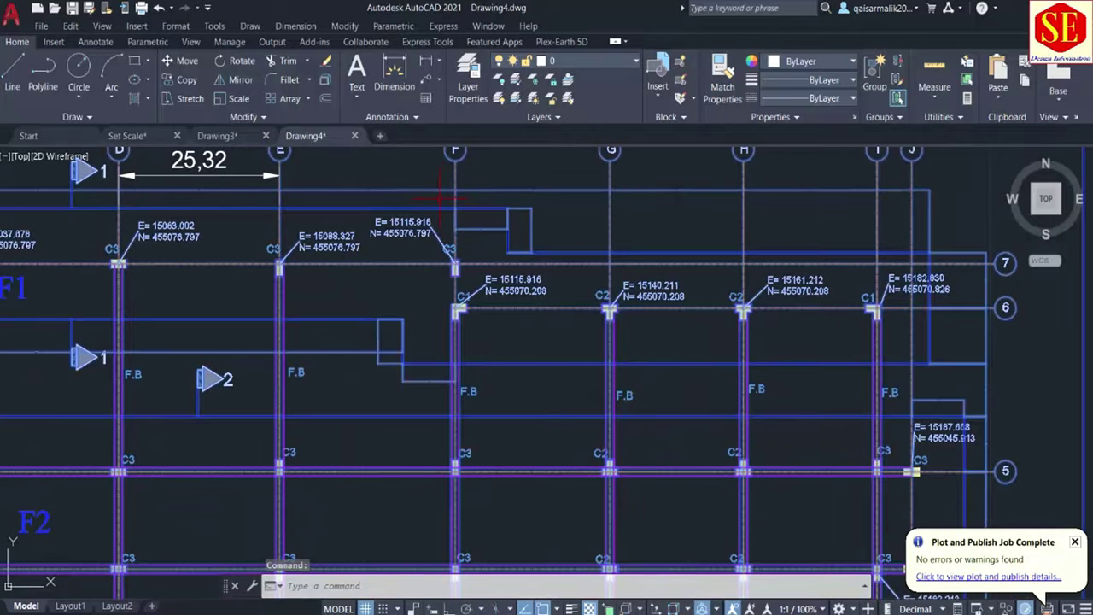
# Explode the footing plan with X and show columns B through H
pyautogui.write('x')
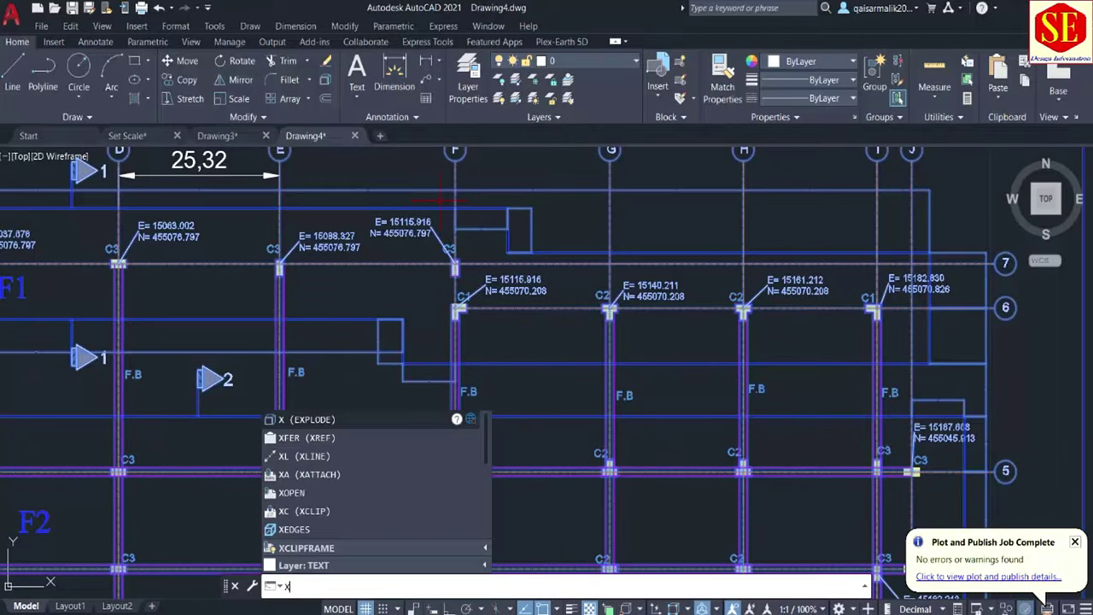
pyautogui.press('Return')
pyautogui.moveTo(242, 200); pyautogui.dragTo(429, 248, button='middle')
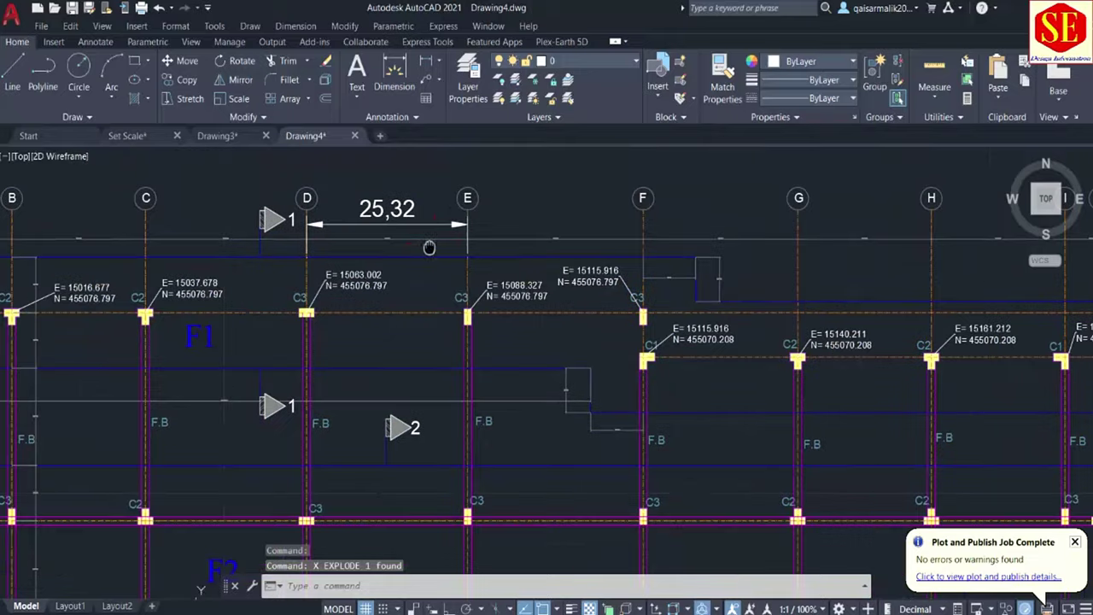
pyautogui.scroll(-2, 436, 235)
# Zoom in and out to inspect the column coordinate labels and the 25,32 dimension
pyautogui.scroll(2, 331, 242)
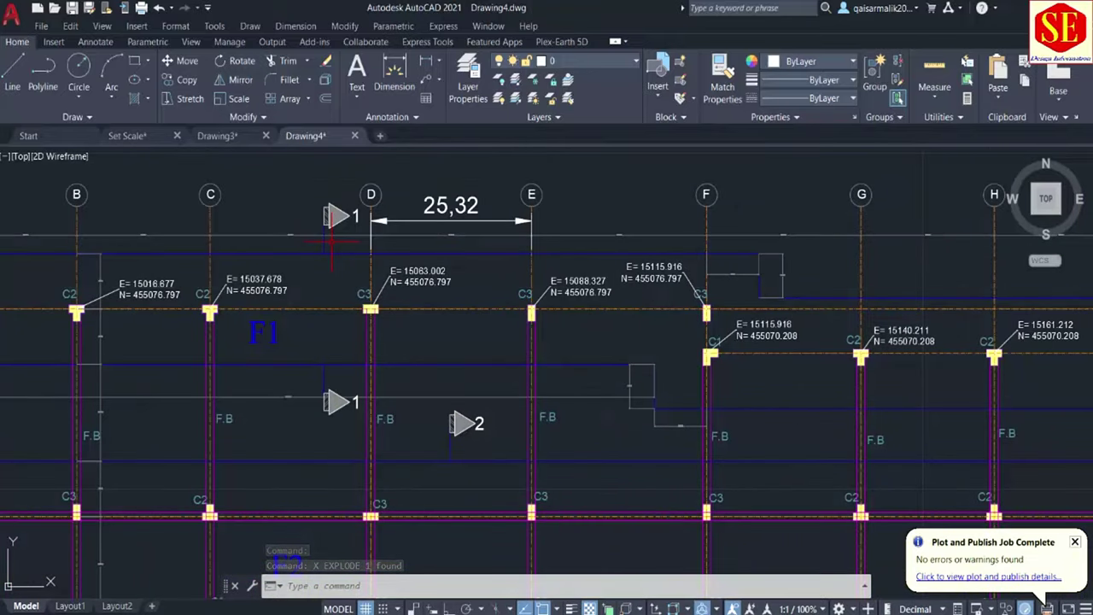
pyautogui.scroll(4, 331, 241)
pyautogui.scroll(2, 341, 215)
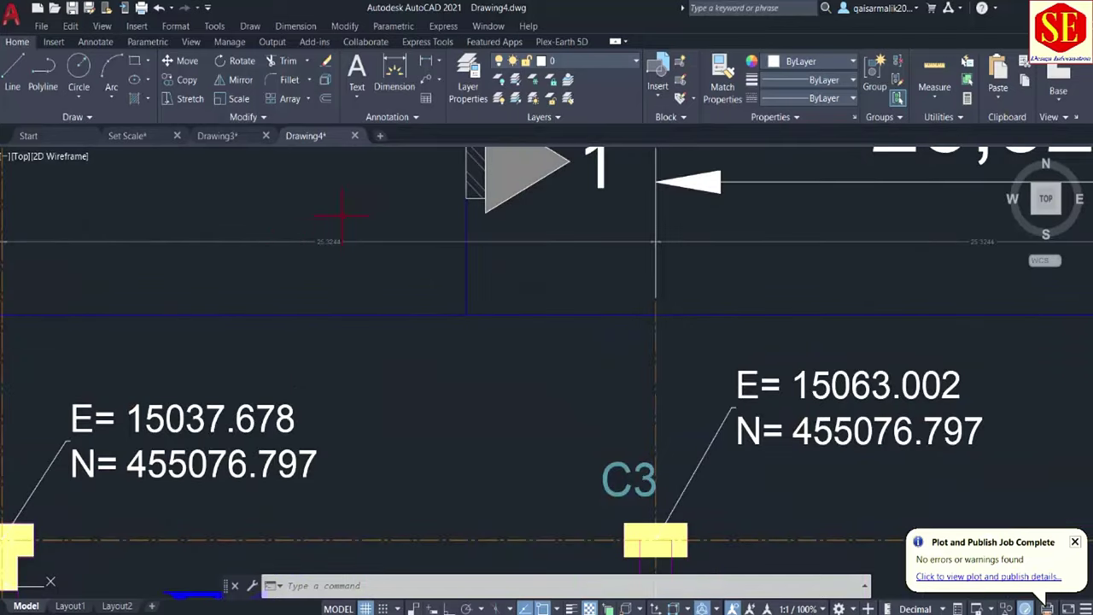
pyautogui.scroll(2, 286, 243)
pyautogui.scroll(-2, 474, 293)
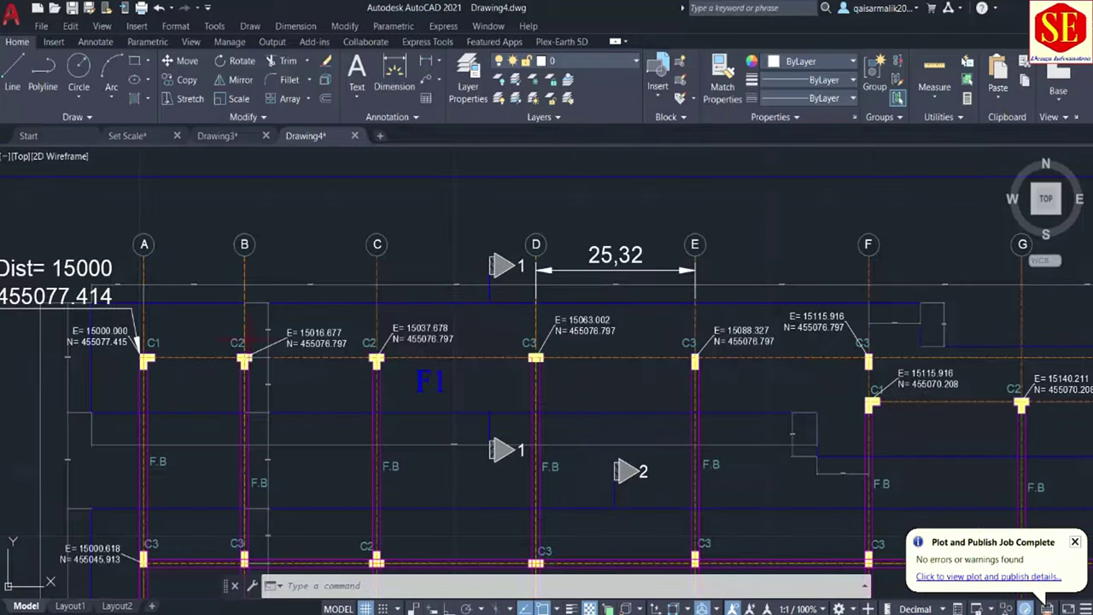
pyautogui.scroll(5, 488, 353)
pyautogui.scroll(-3, 488, 350)
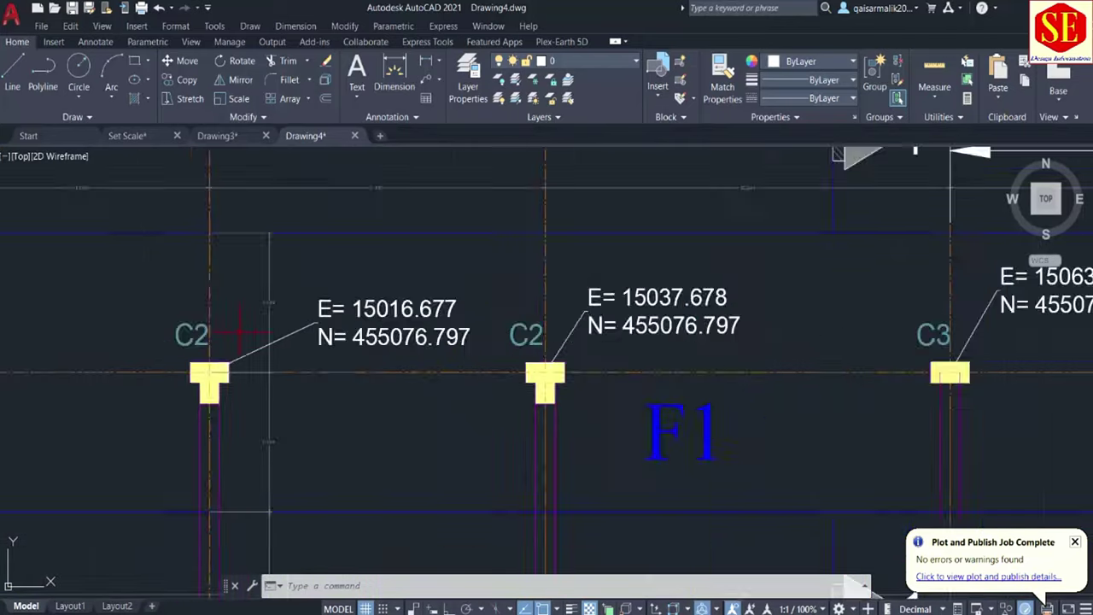
pyautogui.scroll(-6, 299, 356)
pyautogui.scroll(-6, 510, 375)
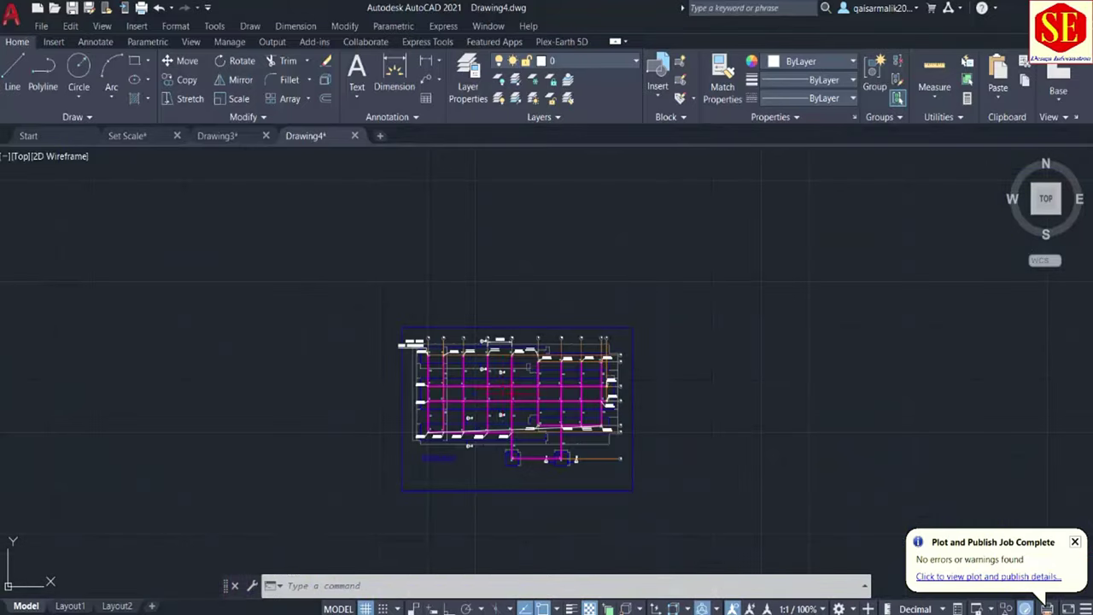
pyautogui.scroll(4, 462, 421)
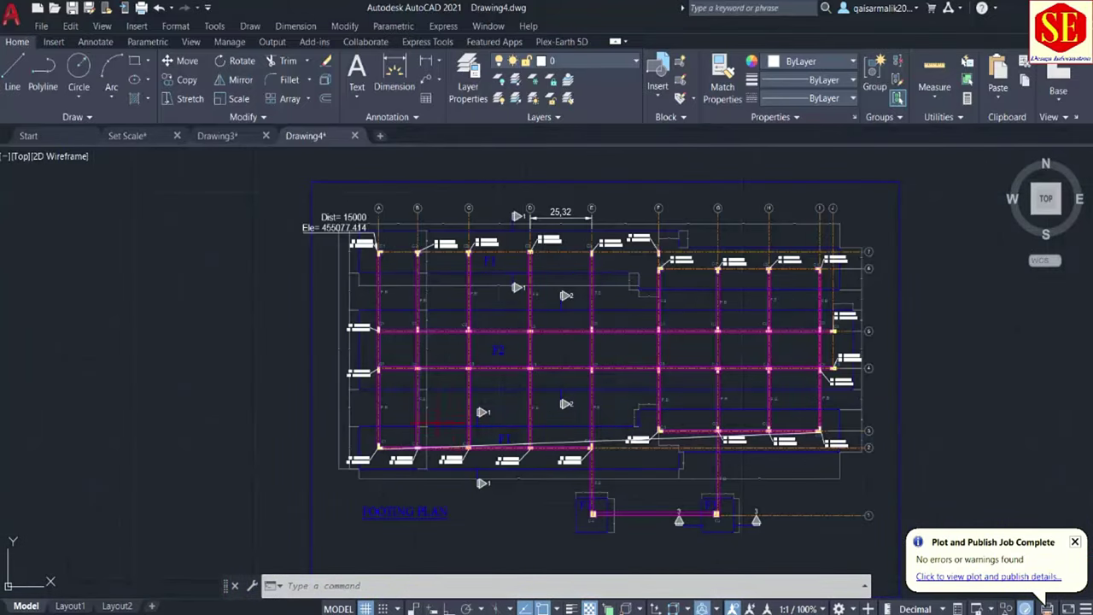
# Zoom into Drawing3's coordinate labels, then zoom over the whole Drawing4 footing plan for comparison
pyautogui.click(218, 138)
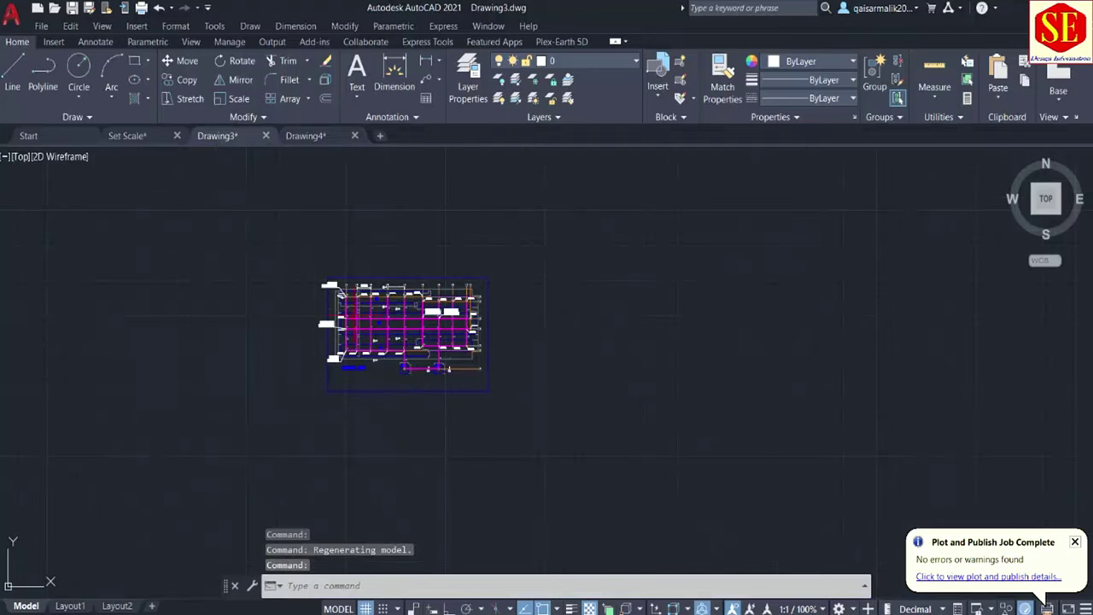
pyautogui.scroll(5, 352, 304)
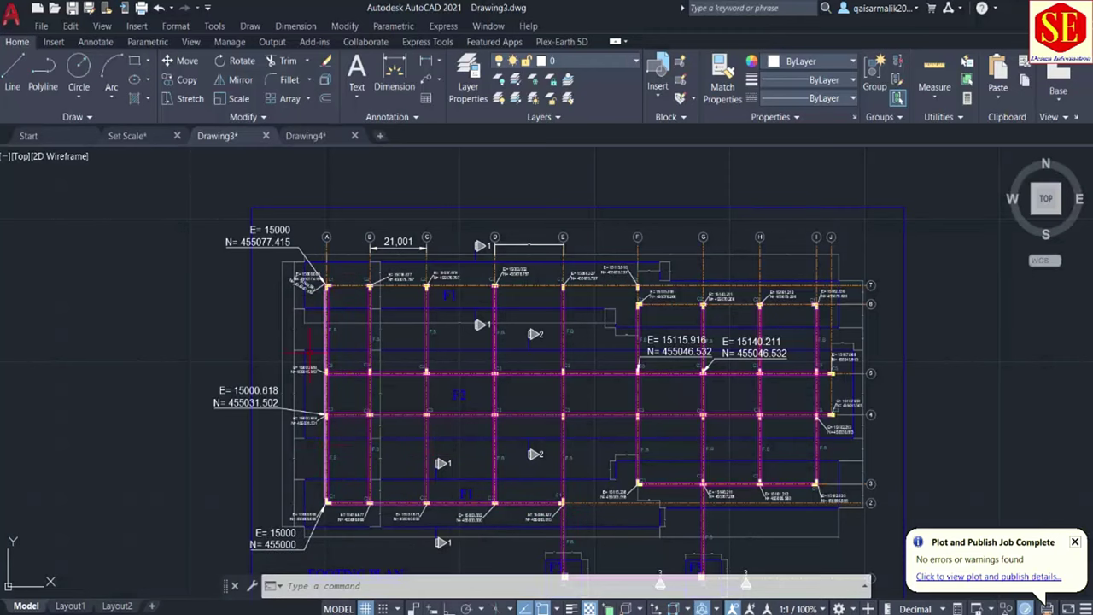
pyautogui.click(315, 137)
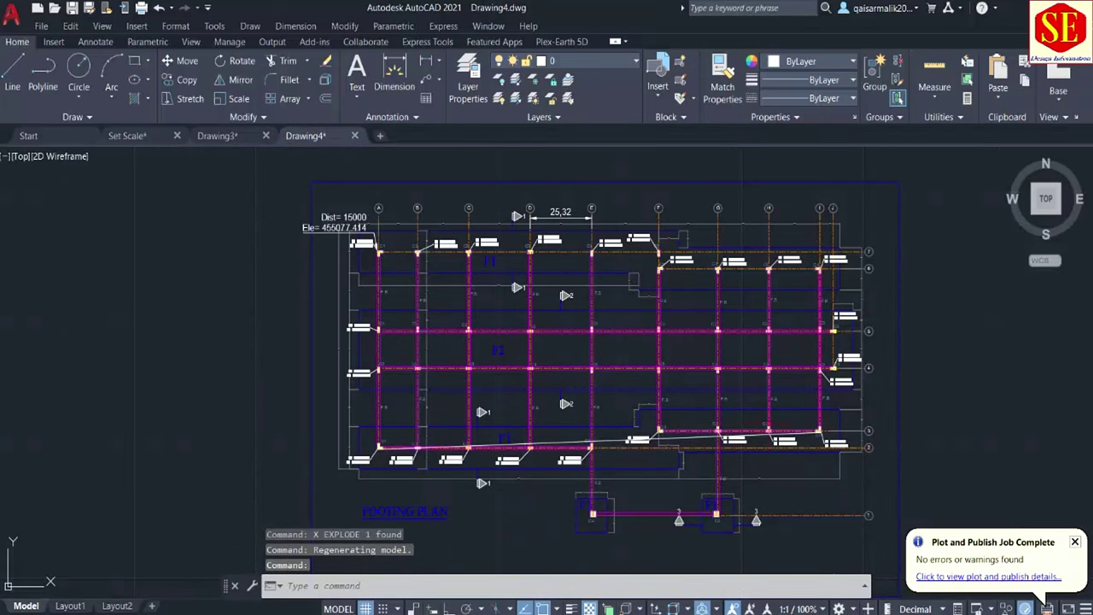
pyautogui.scroll(2, 781, 440)
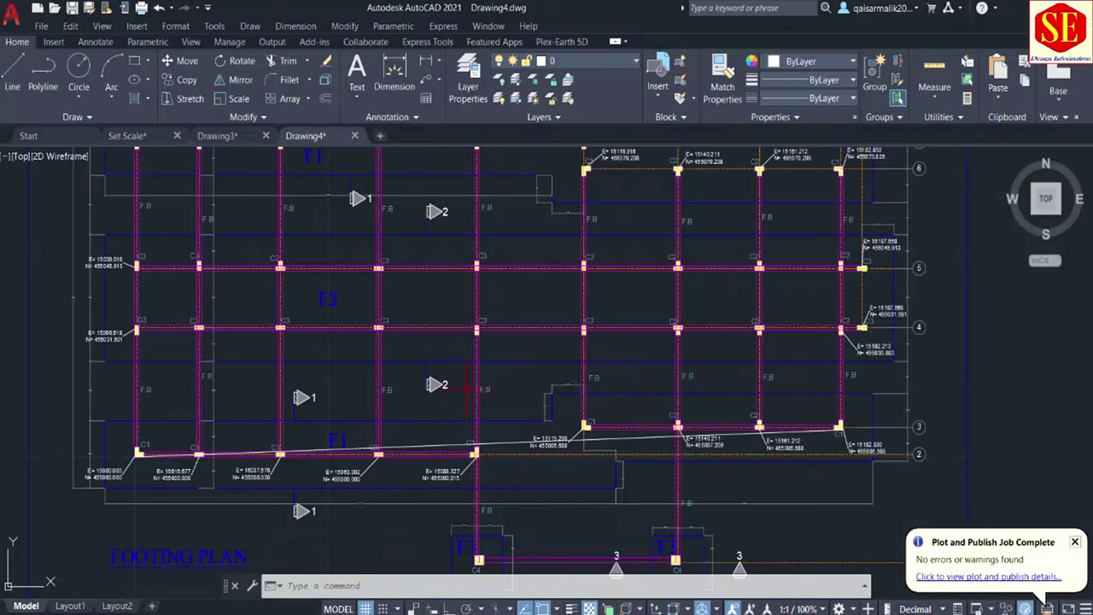
pyautogui.scroll(-3, 467, 388)
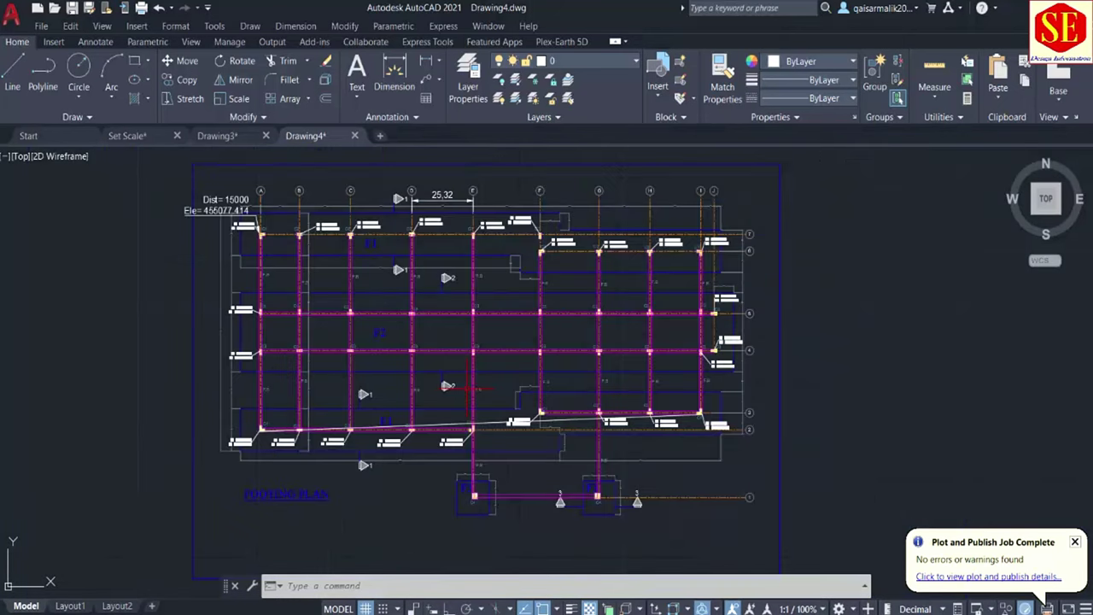
pyautogui.scroll(-5, 467, 388)
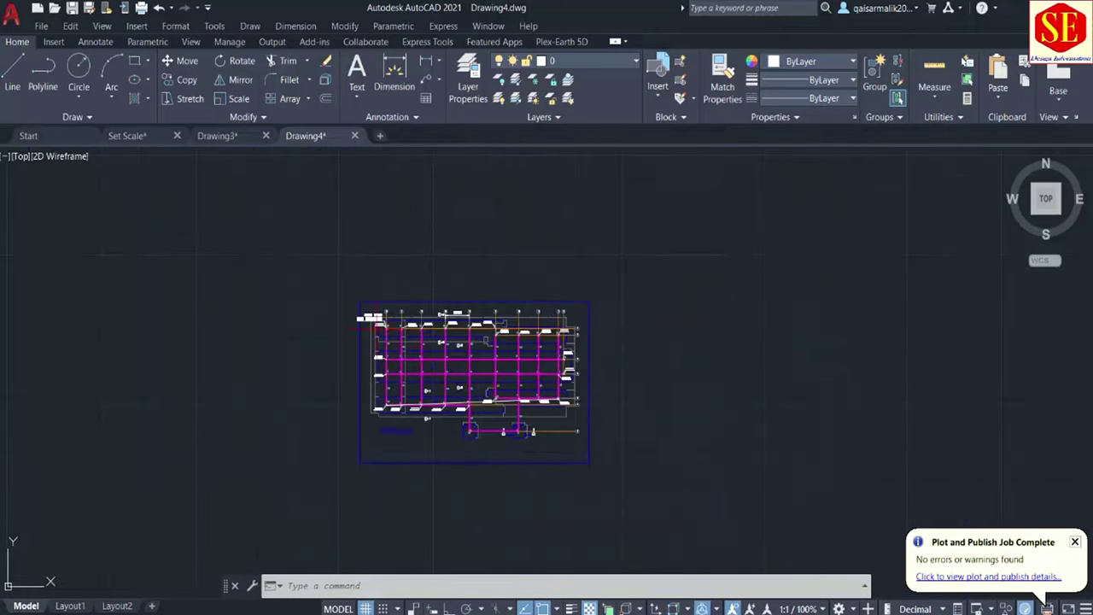
pyautogui.scroll(2, 492, 355)
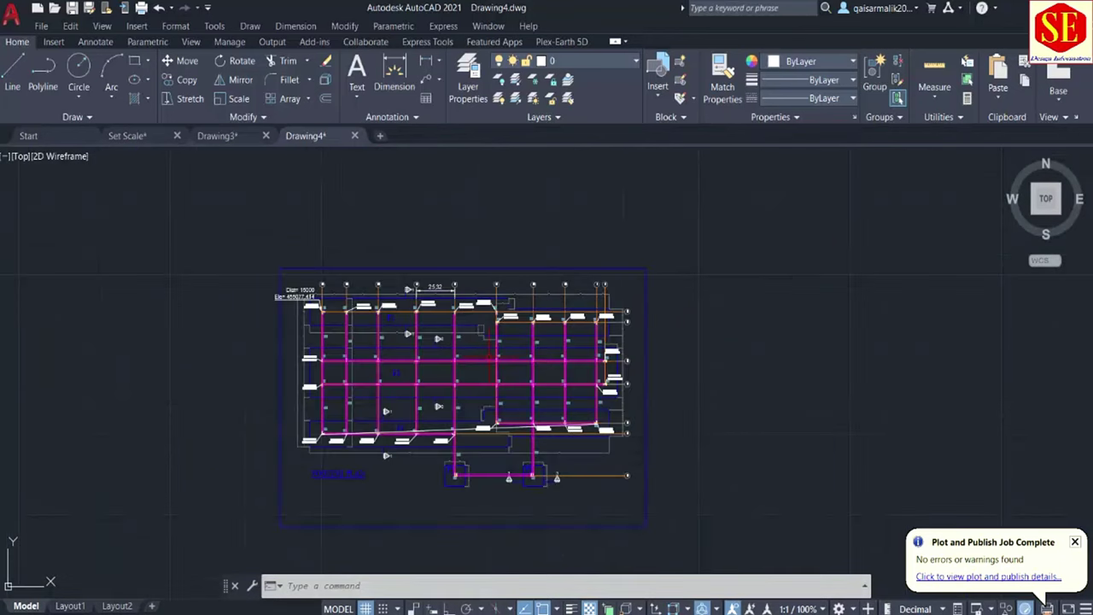
# Review the original, out-of-coordinates and out-of-scale footing plans and title text in Set Scale.dwg
pyautogui.click(142, 136)
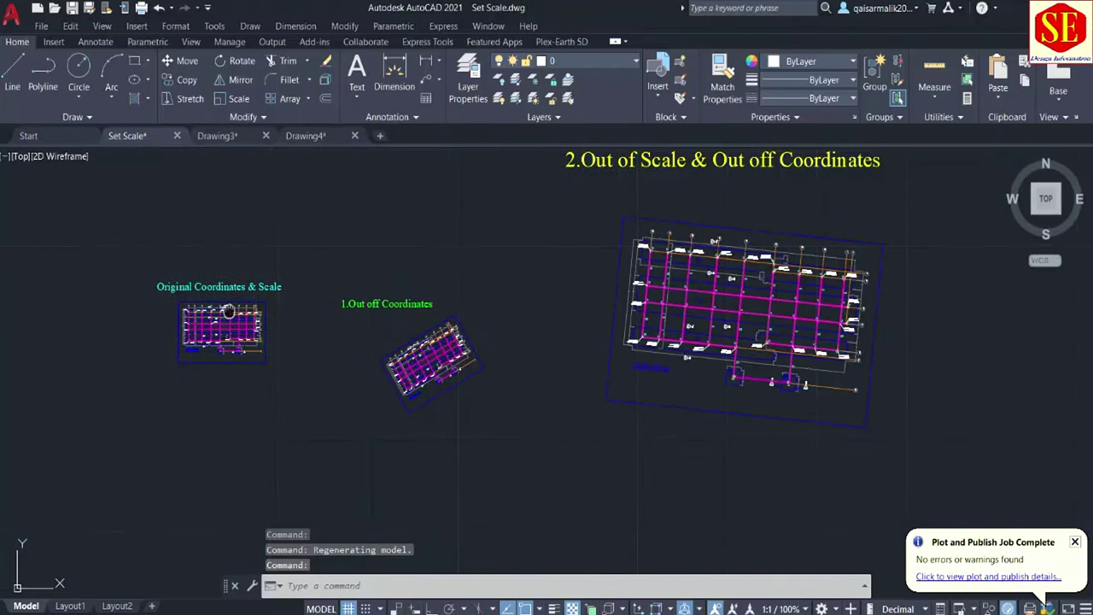
pyautogui.moveTo(546, 337); pyautogui.dragTo(792, 362, button='middle')
pyautogui.scroll(2, 793, 362)
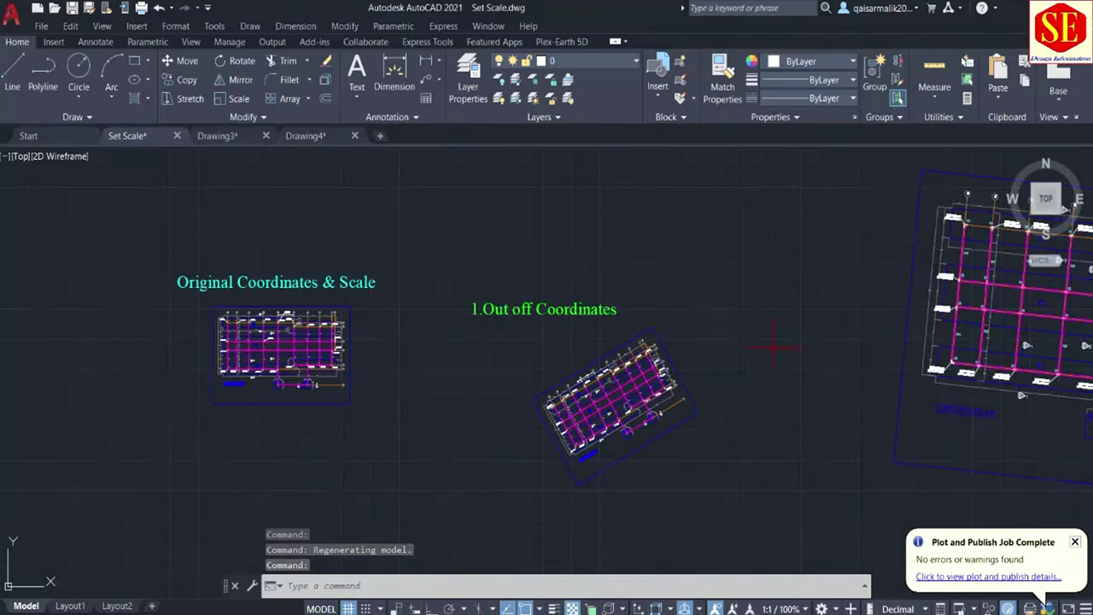
pyautogui.scroll(4, 261, 358)
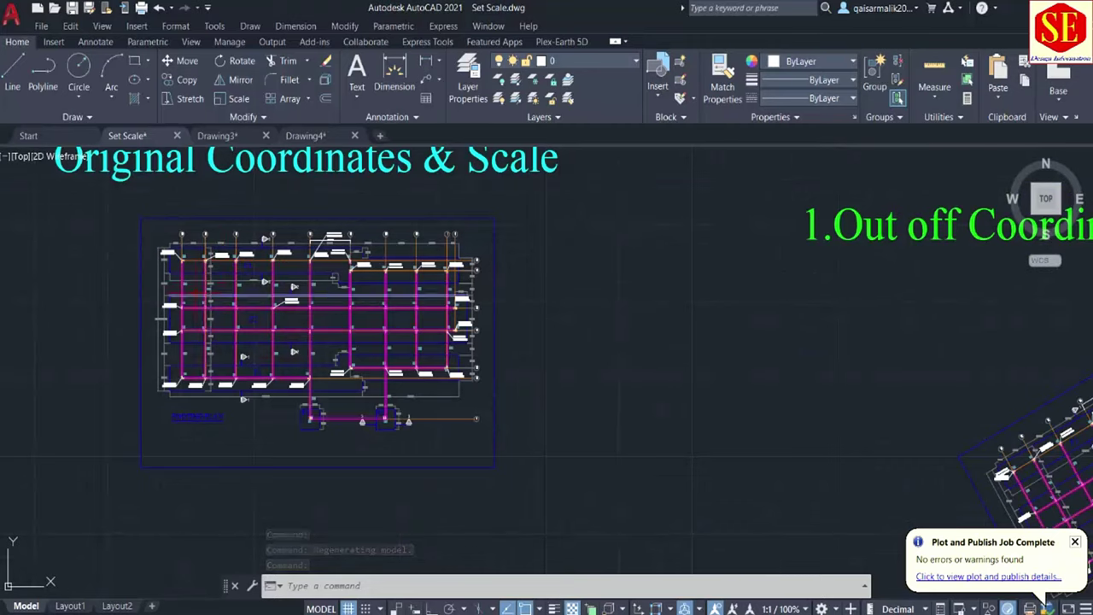
pyautogui.scroll(2, 196, 285)
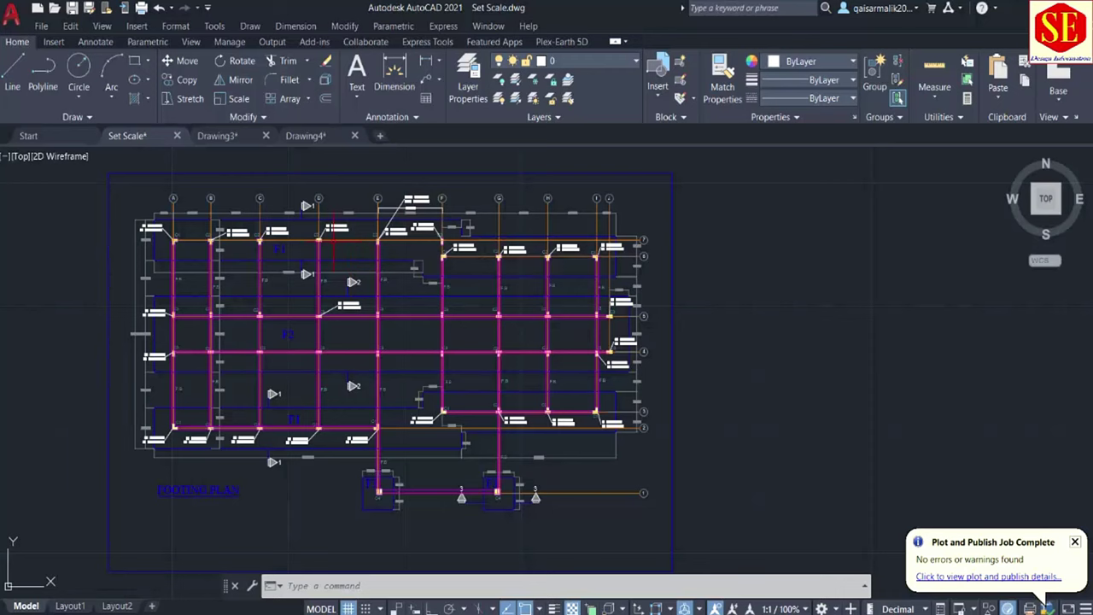
pyautogui.scroll(-4, 367, 380)
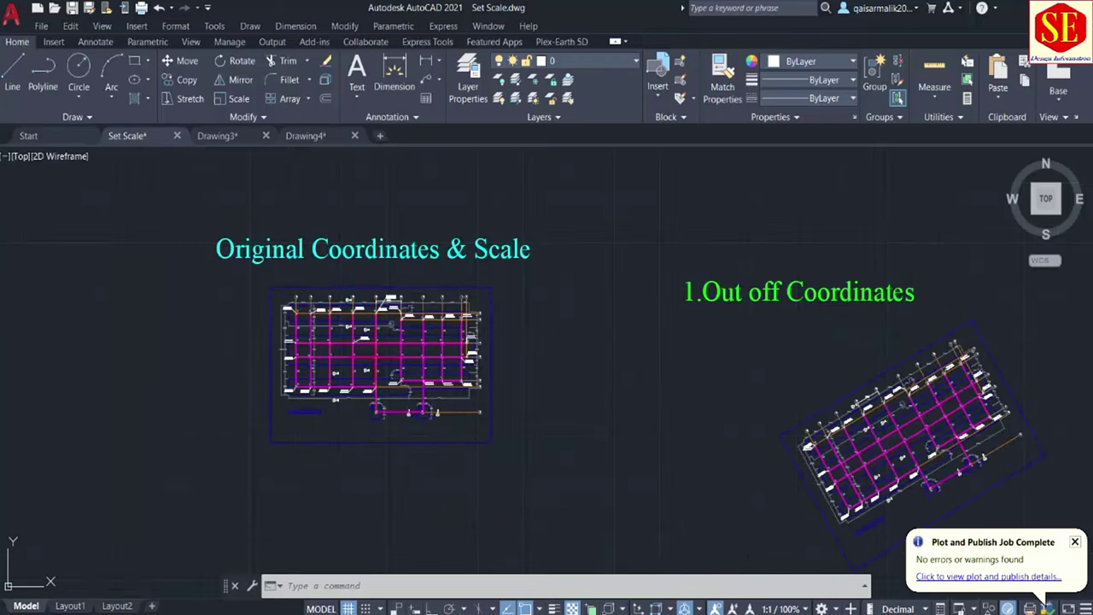
pyautogui.scroll(-2, 350, 379)
pyautogui.scroll(-2, 350, 380)
pyautogui.scroll(-2, 350, 380)
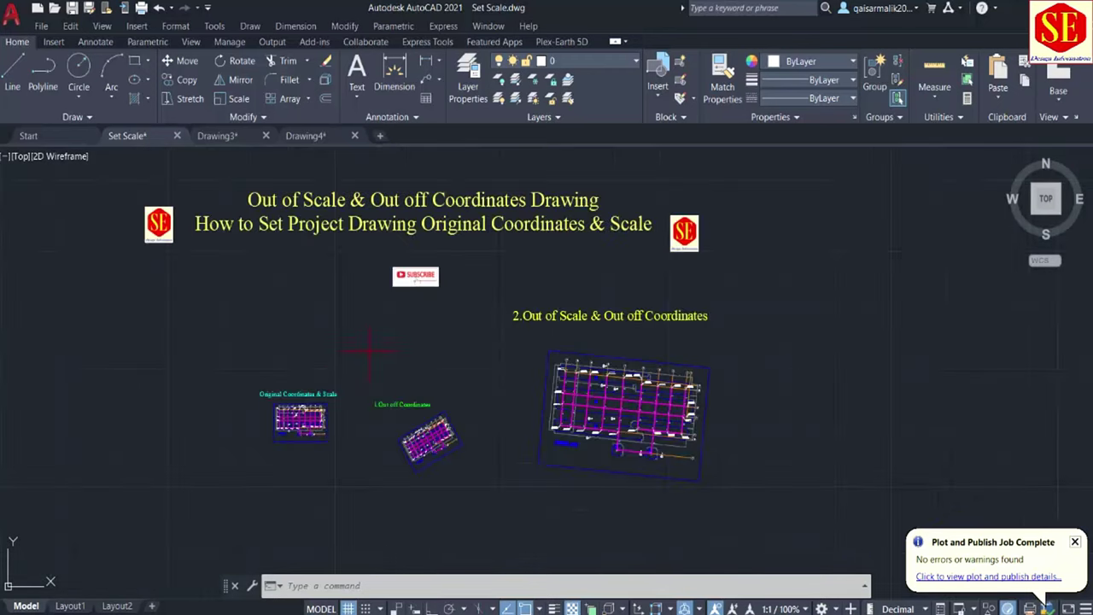